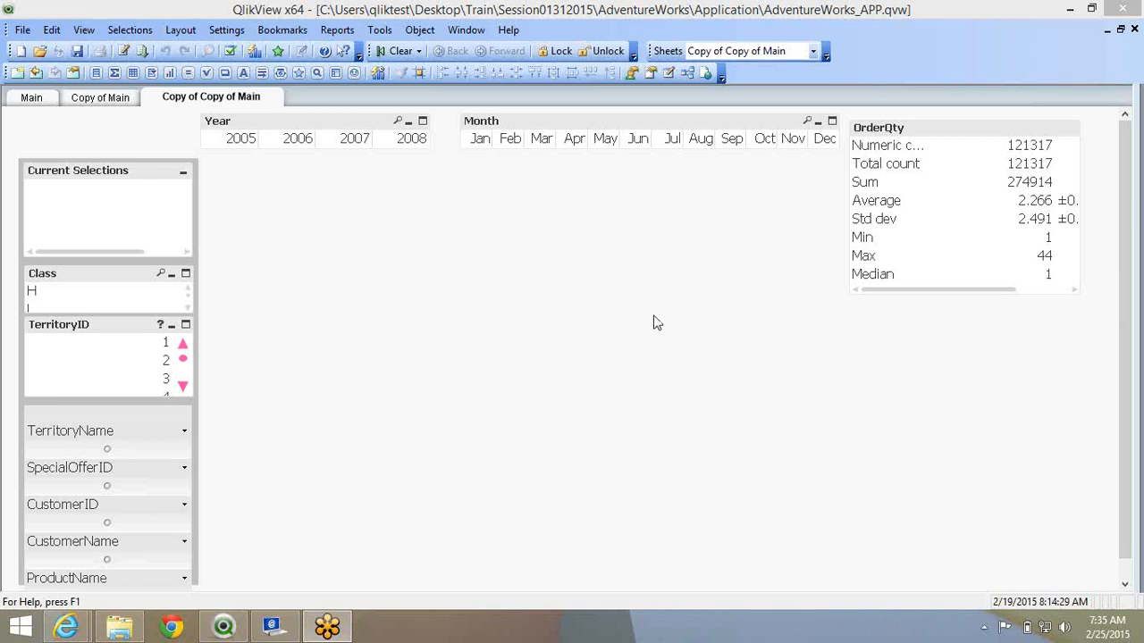
pyautogui.click(122, 104)
pyautogui.click(123, 104)
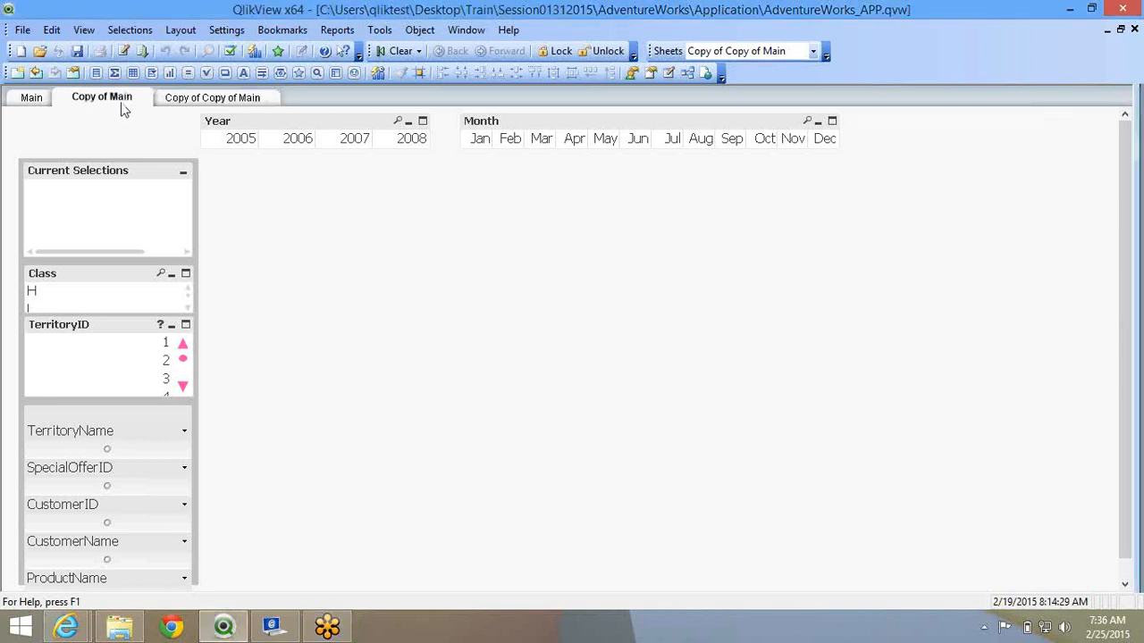
pyautogui.click(182, 104)
pyautogui.click(37, 101)
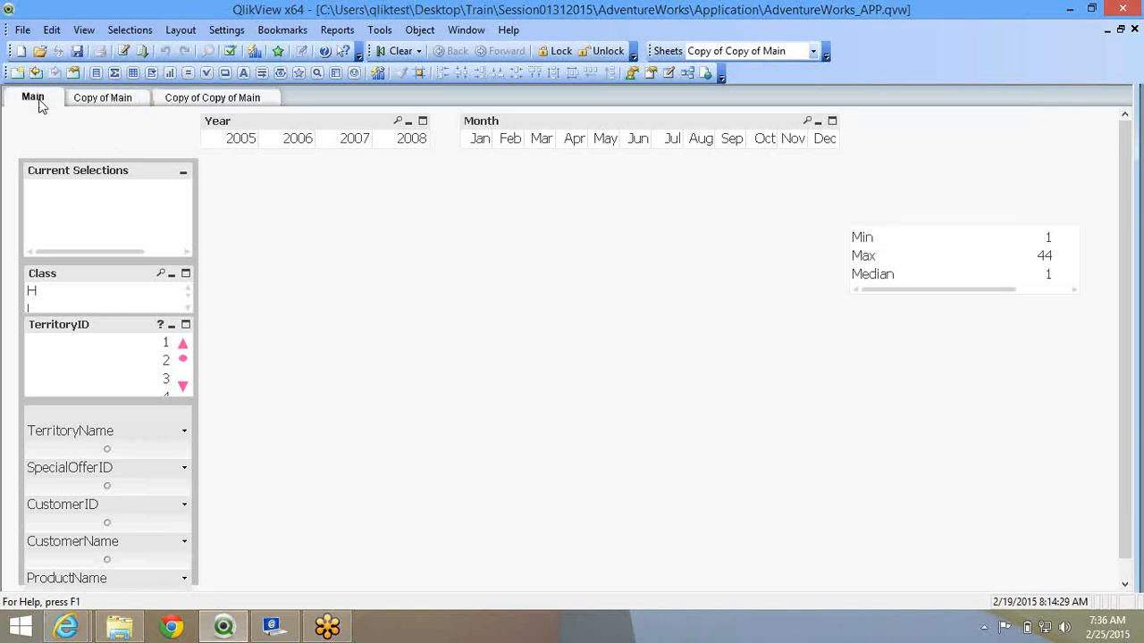
pyautogui.click(190, 103)
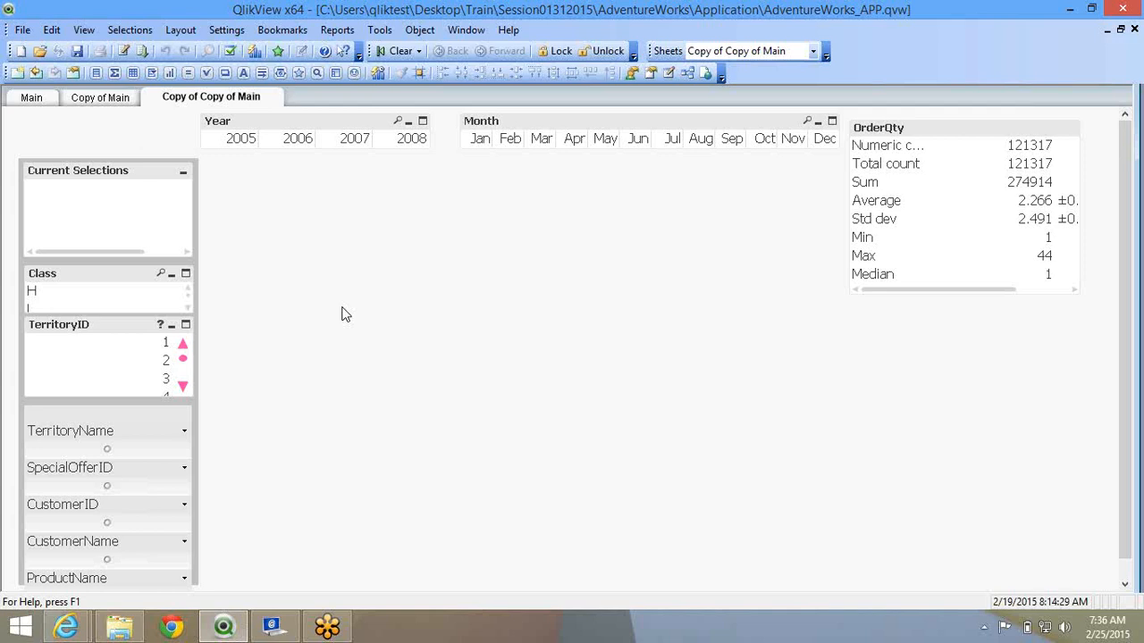
pyautogui.press('XF86AudioRaiseVolume')
pyautogui.press('XF86AudioRaiseVolume')
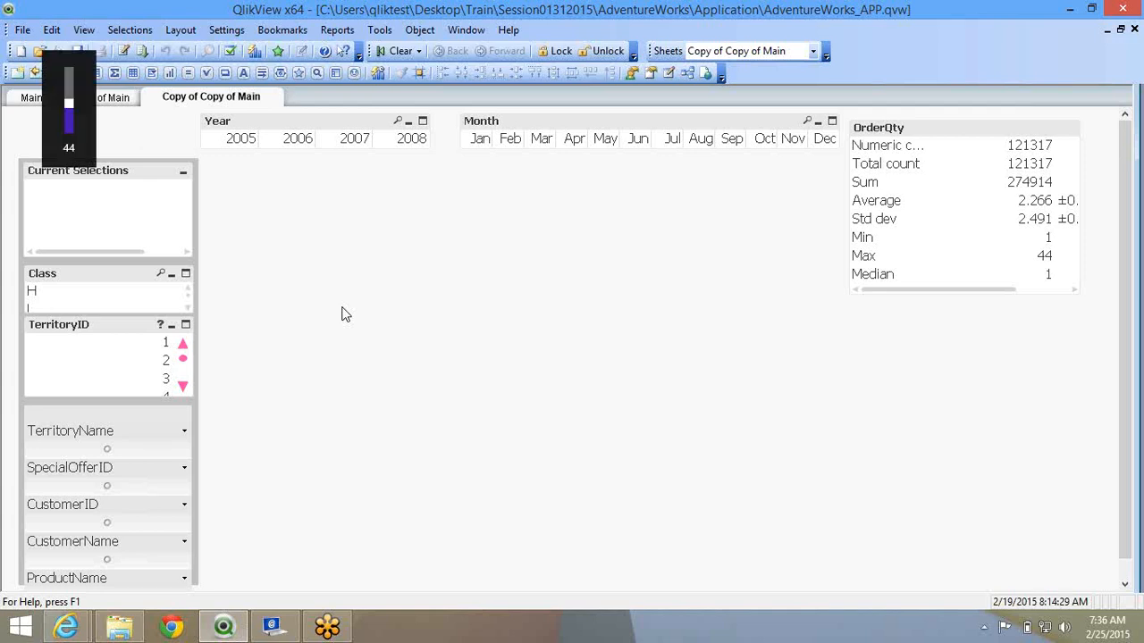
pyautogui.press('XF86AudioLowerVolume')
pyautogui.press('XF86AudioLowerVolume')
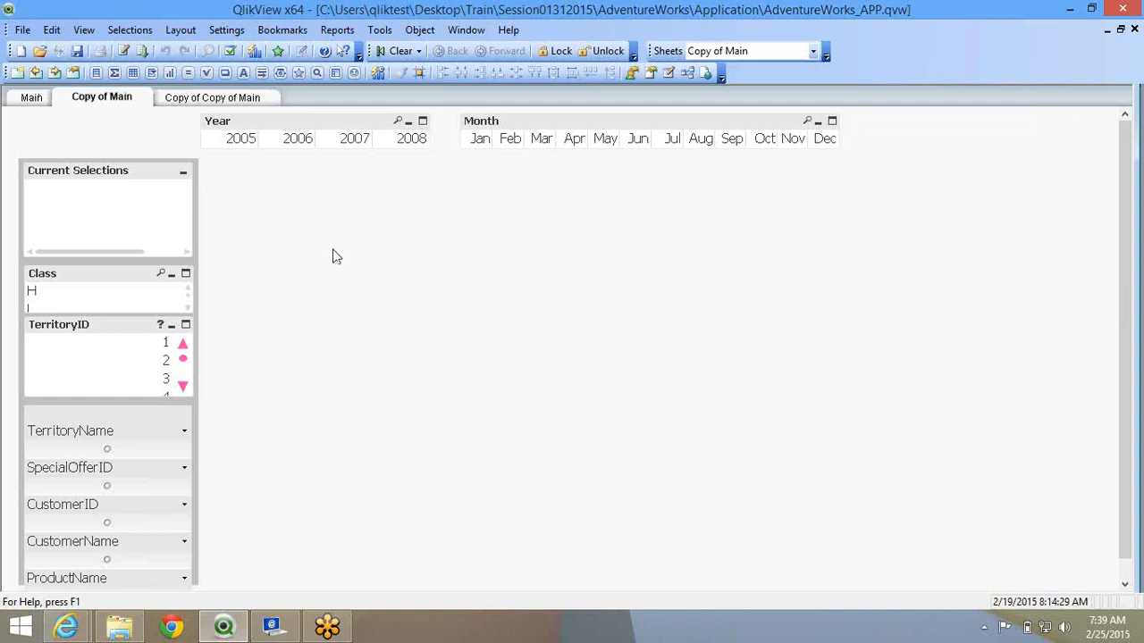
# Create a search object on the Copy of Copy of Main sheet that searches in all fields.
pyautogui.click(213, 100)
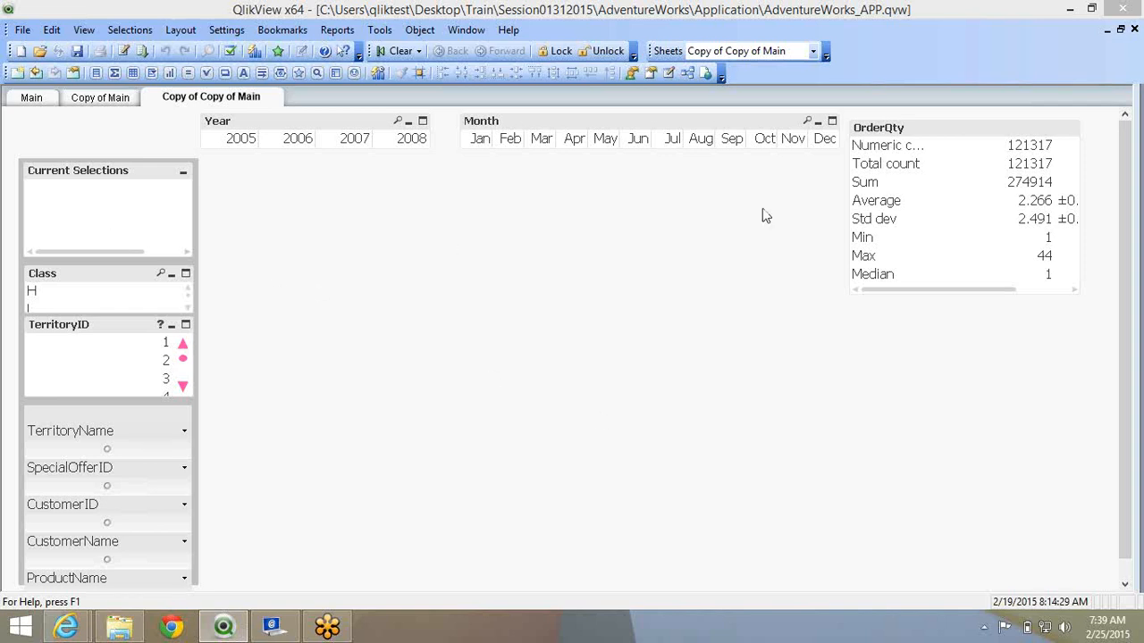
pyautogui.rightClick(307, 218)
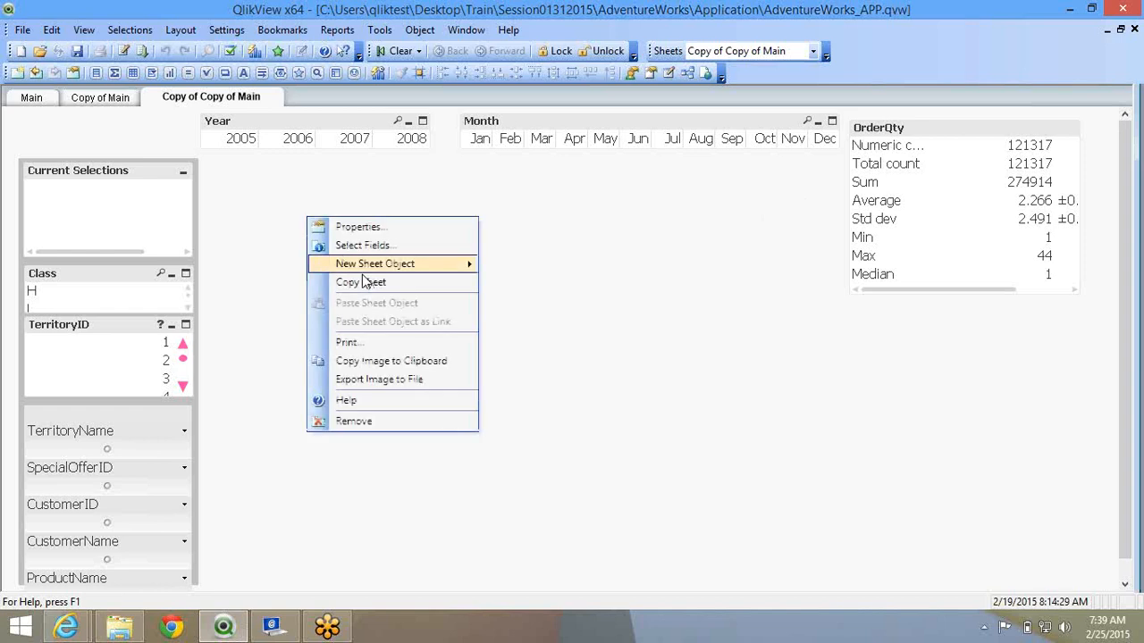
pyautogui.moveTo(374, 268)
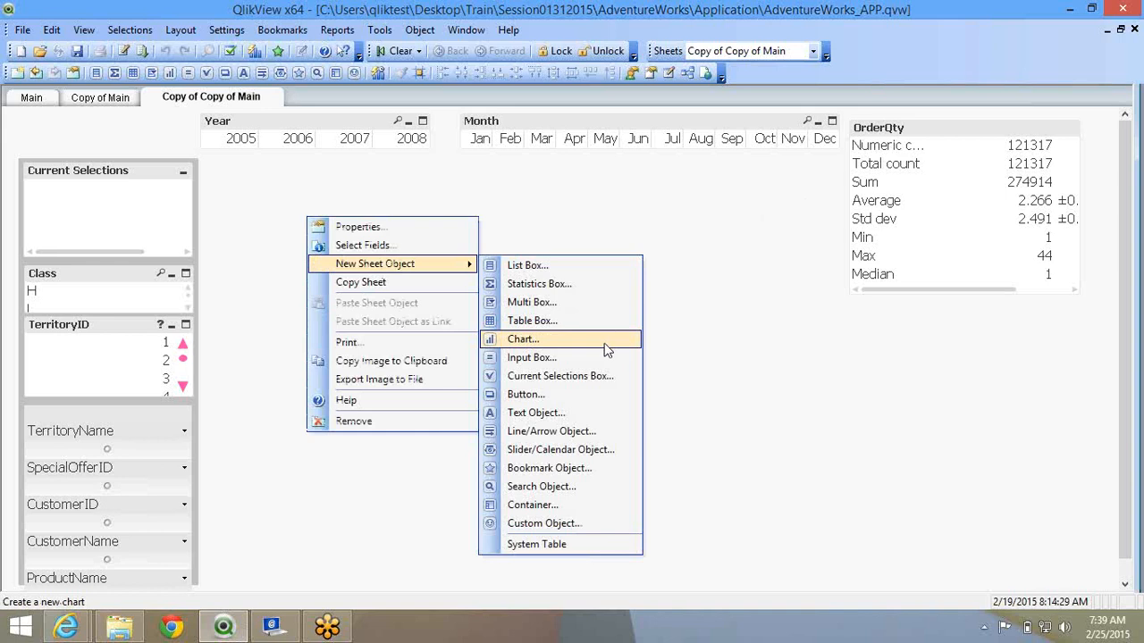
pyautogui.click(568, 488)
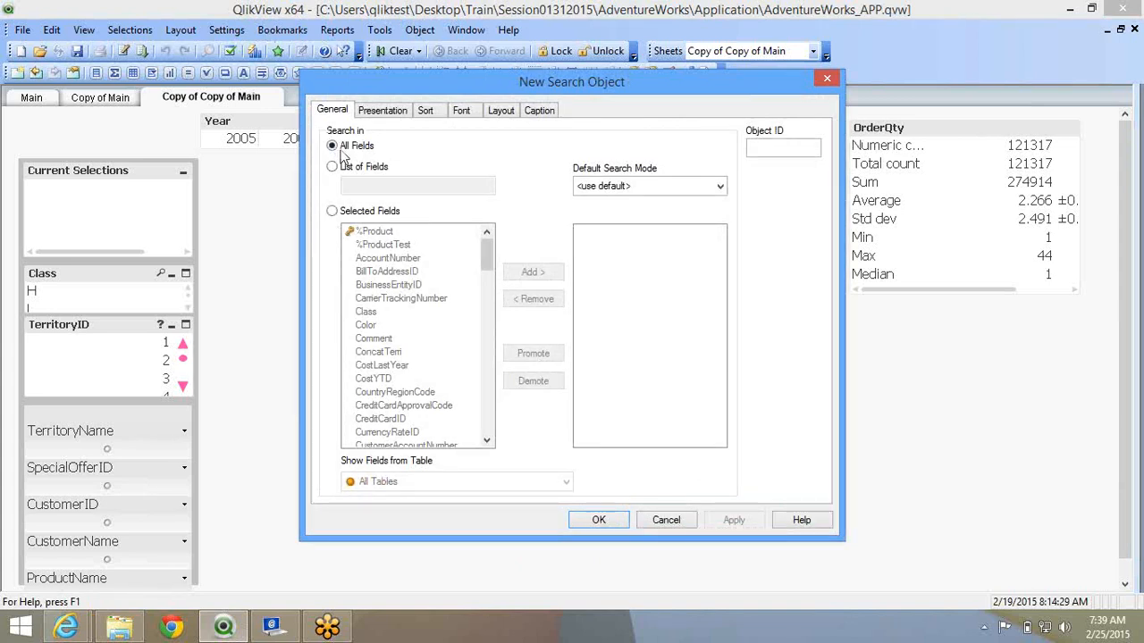
pyautogui.click(382, 114)
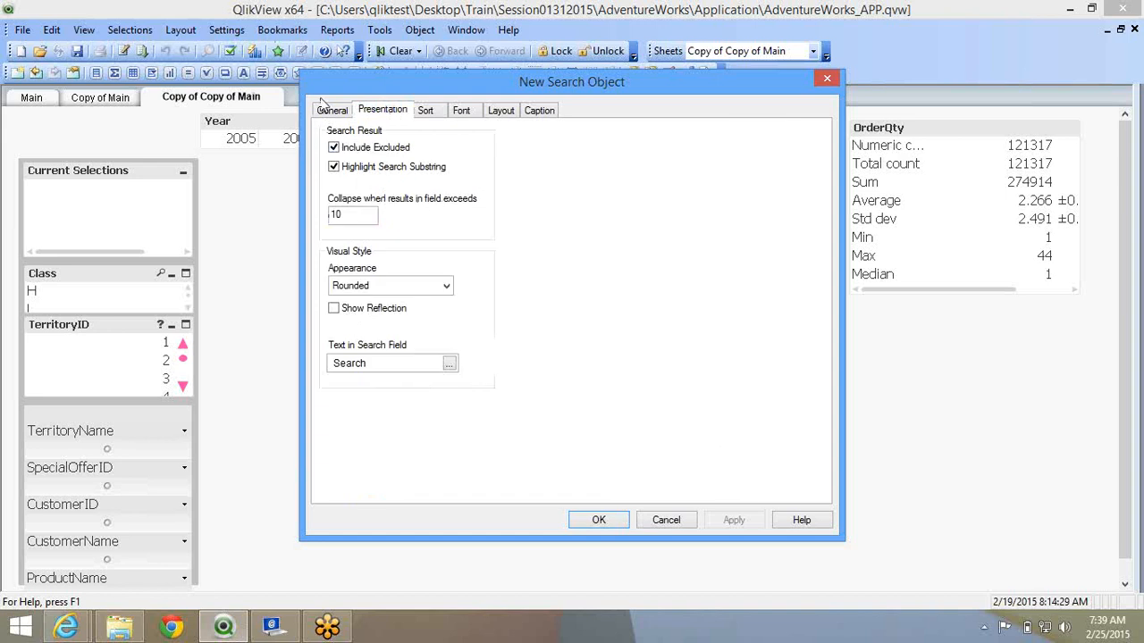
pyautogui.click(329, 109)
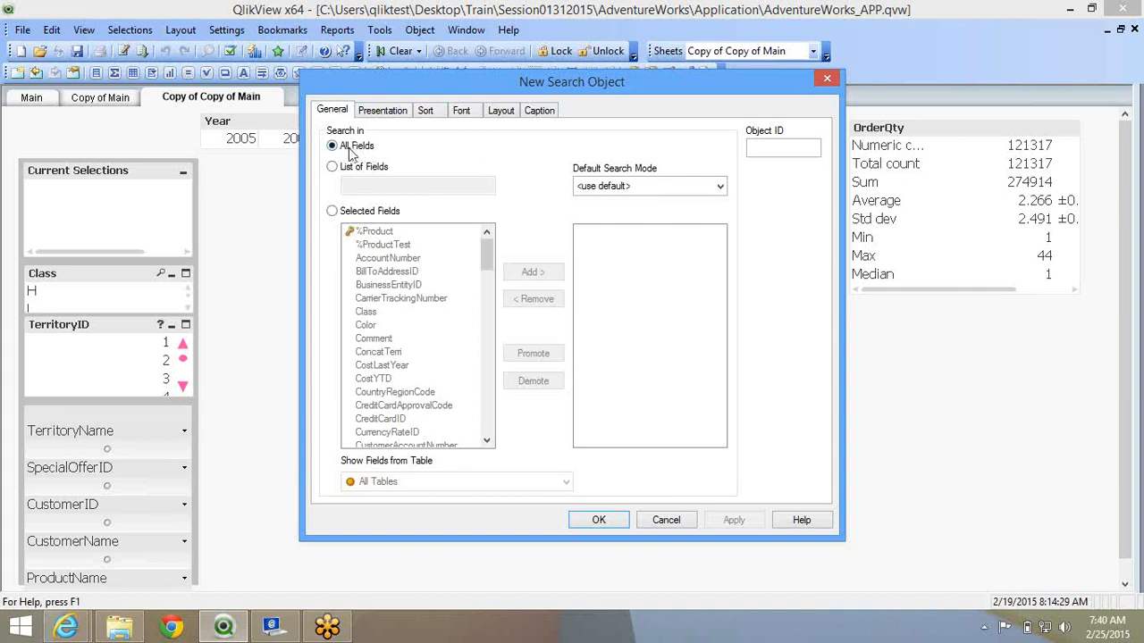
pyautogui.click(590, 520)
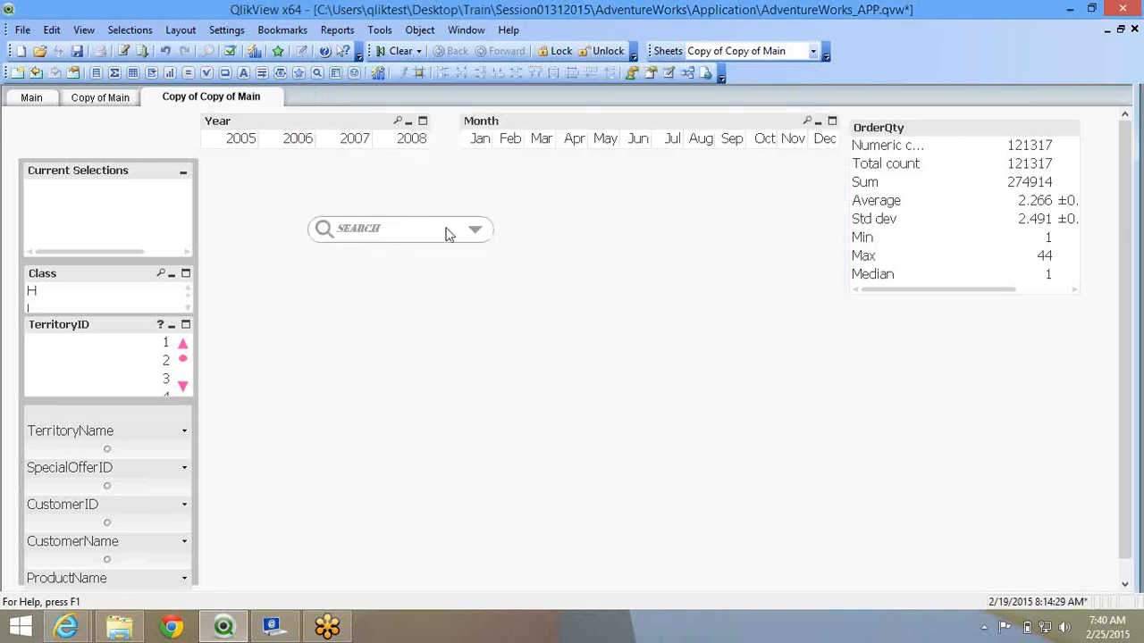
# Search all fields for 76 in the search object and examine the matches under %Product.
pyautogui.click(473, 231)
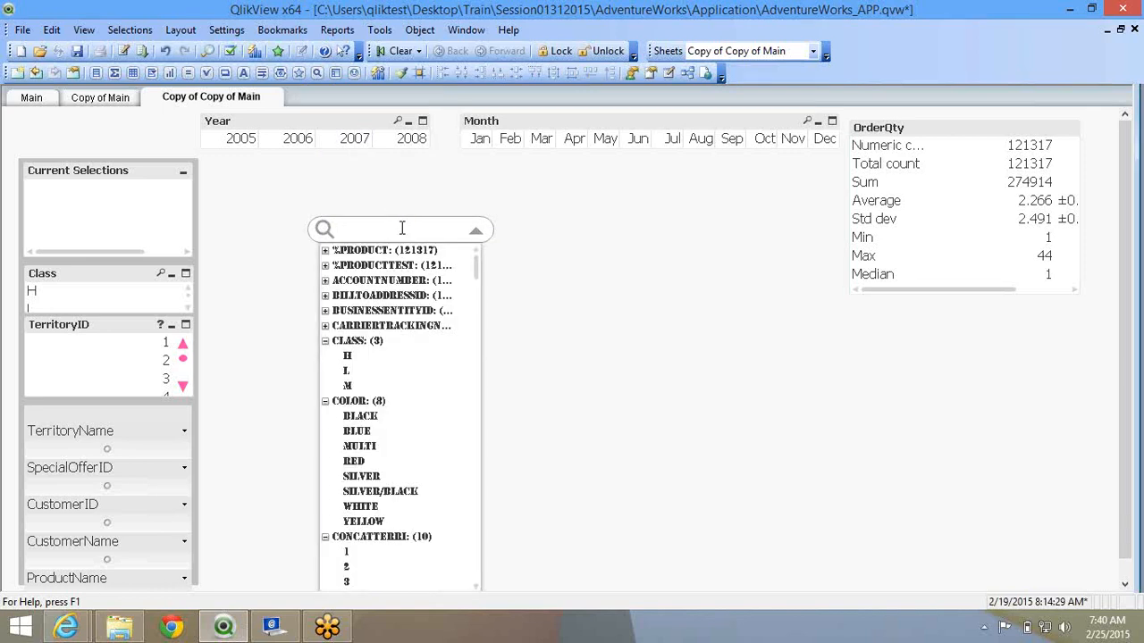
pyautogui.write('76')
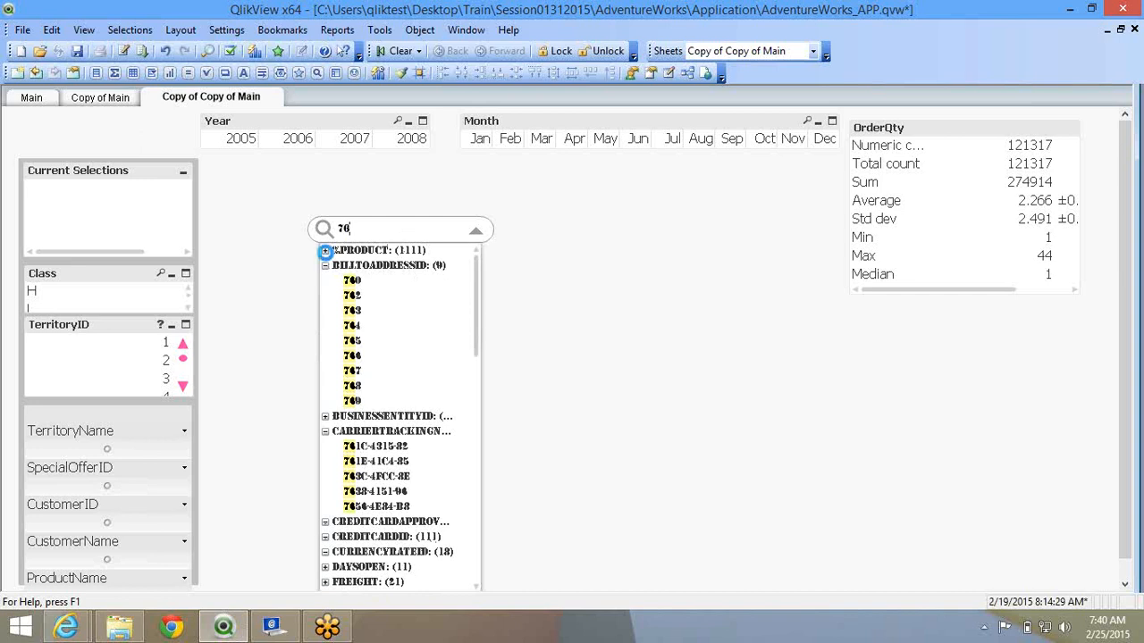
pyautogui.click(326, 251)
pyautogui.click(325, 251)
pyautogui.click(325, 251)
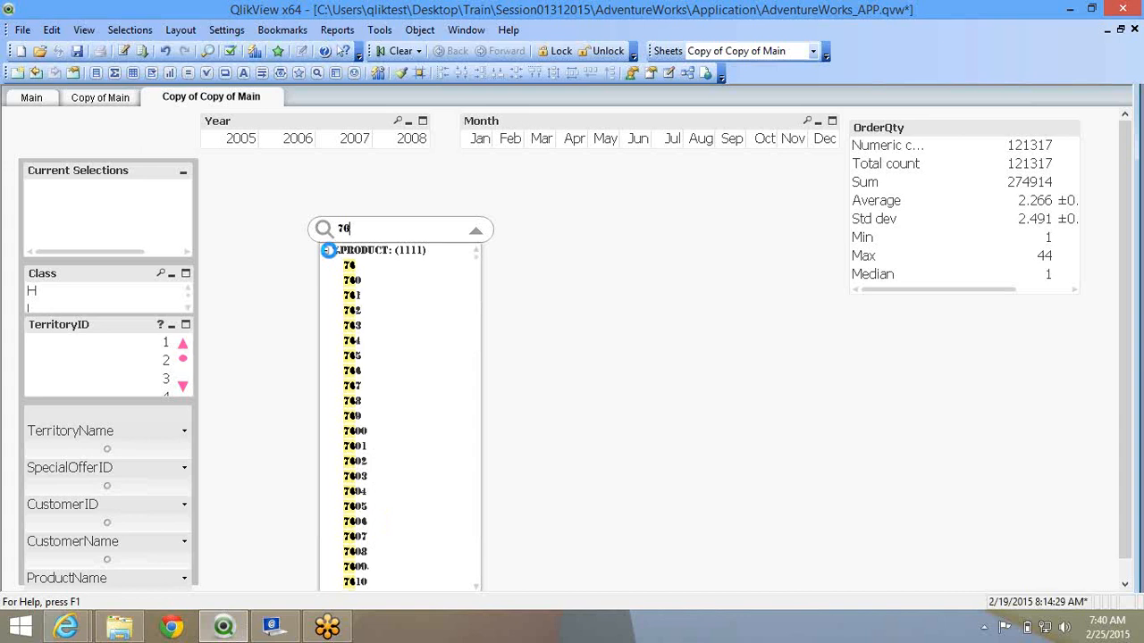
pyautogui.click(326, 251)
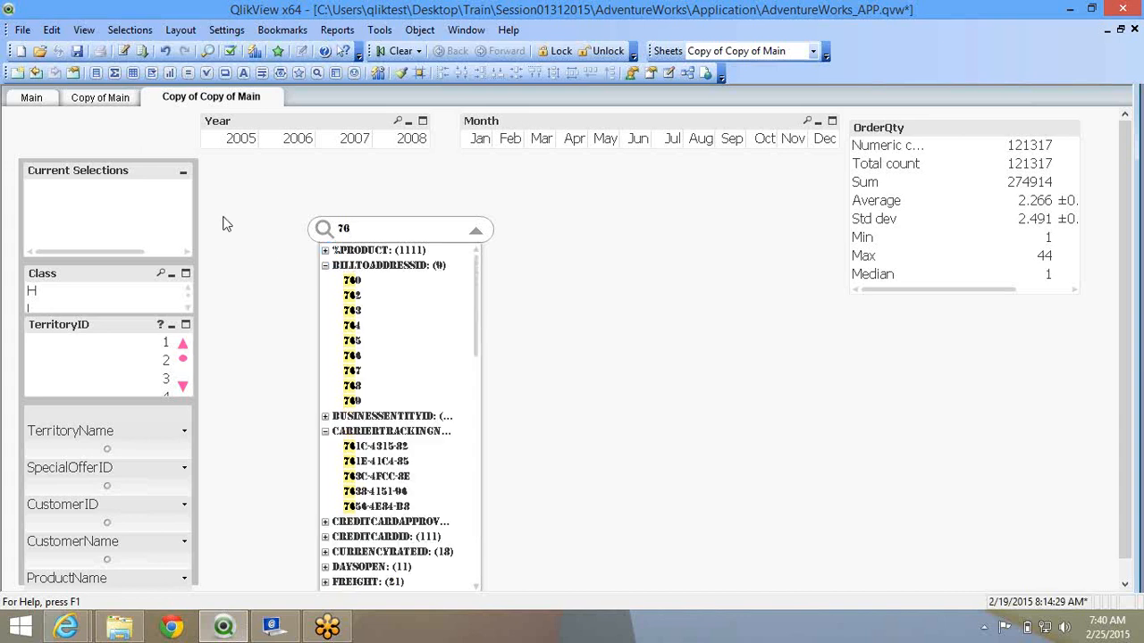
# Copy the Current Selections box's formatting onto the search object with the Format Painter.
pyautogui.click(106, 174)
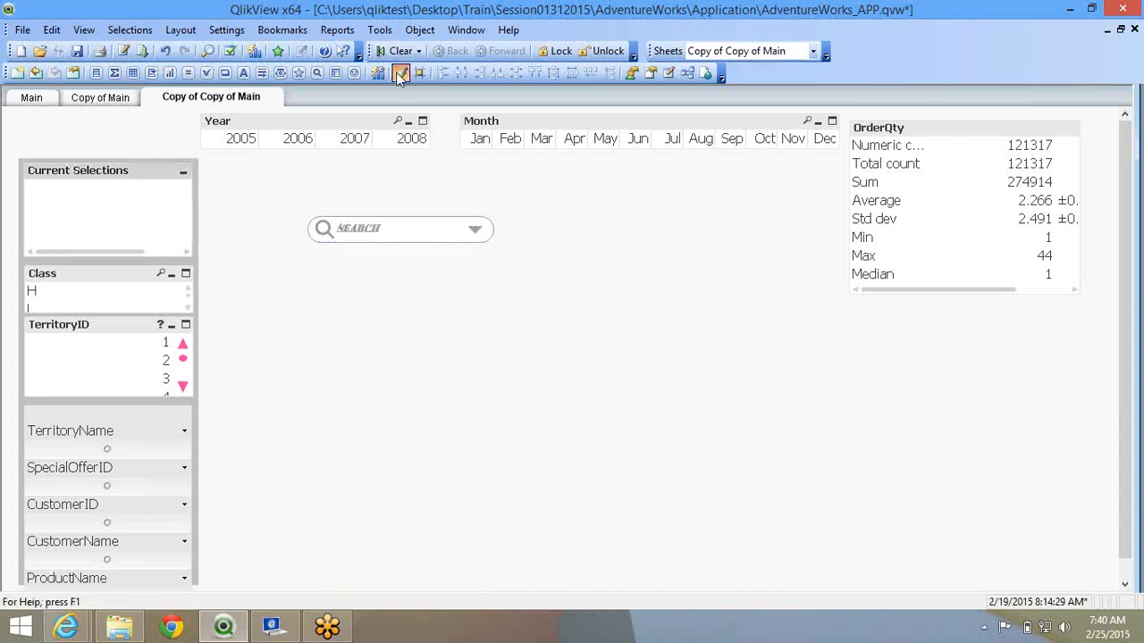
pyautogui.click(393, 229)
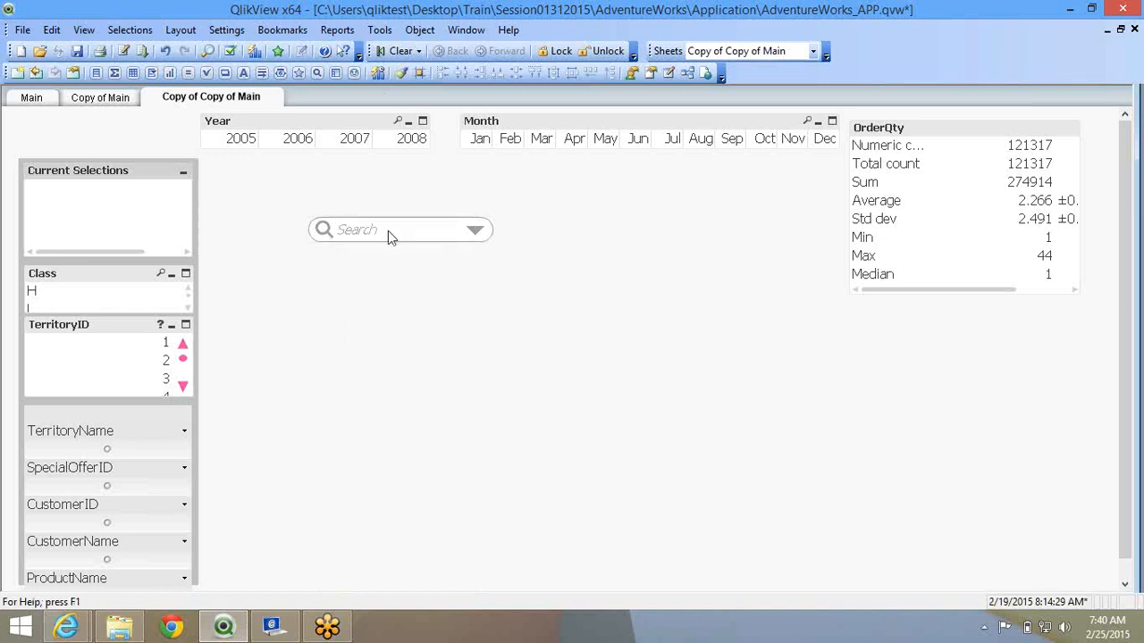
pyautogui.click(422, 235)
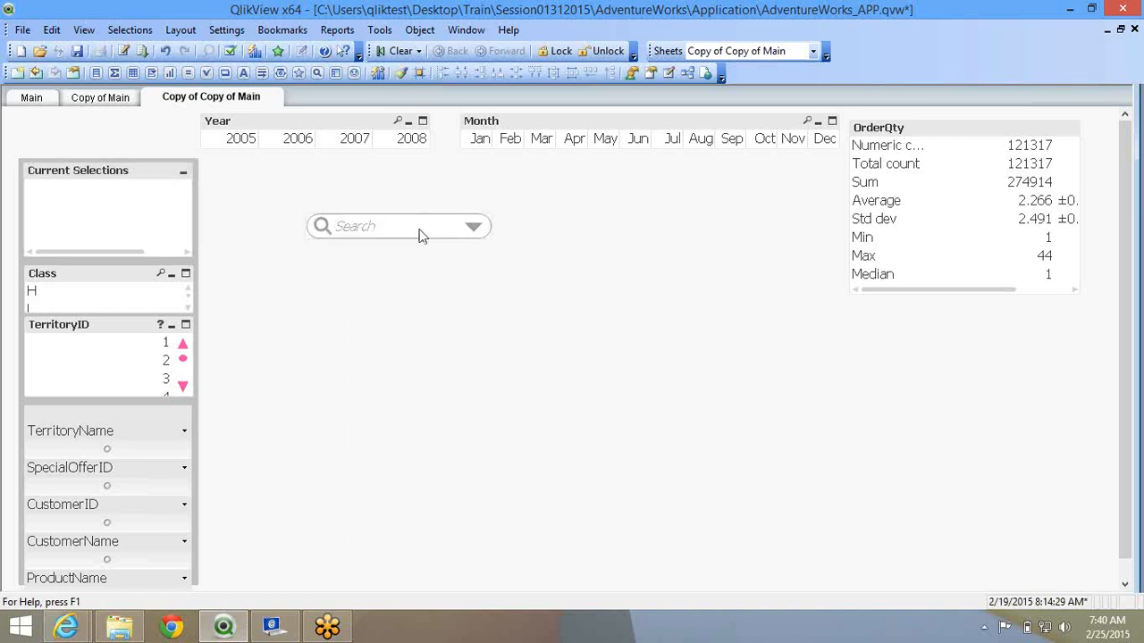
# Search all fields for 78, look through the matching values by field, and close the results.
pyautogui.write('78')
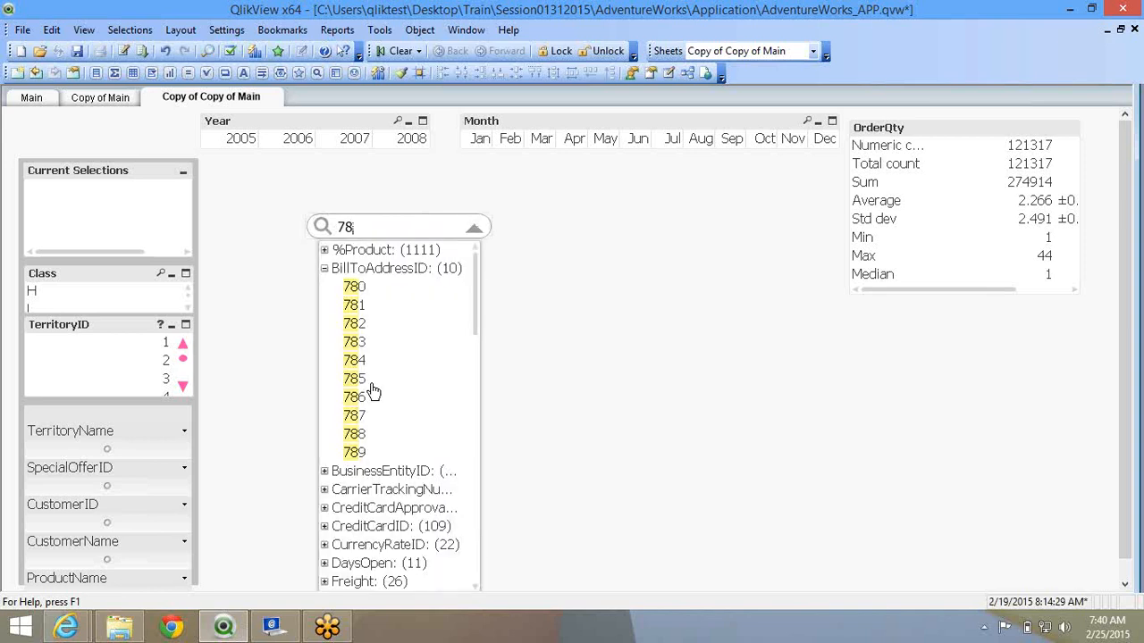
pyautogui.scroll(-7, 374, 392)
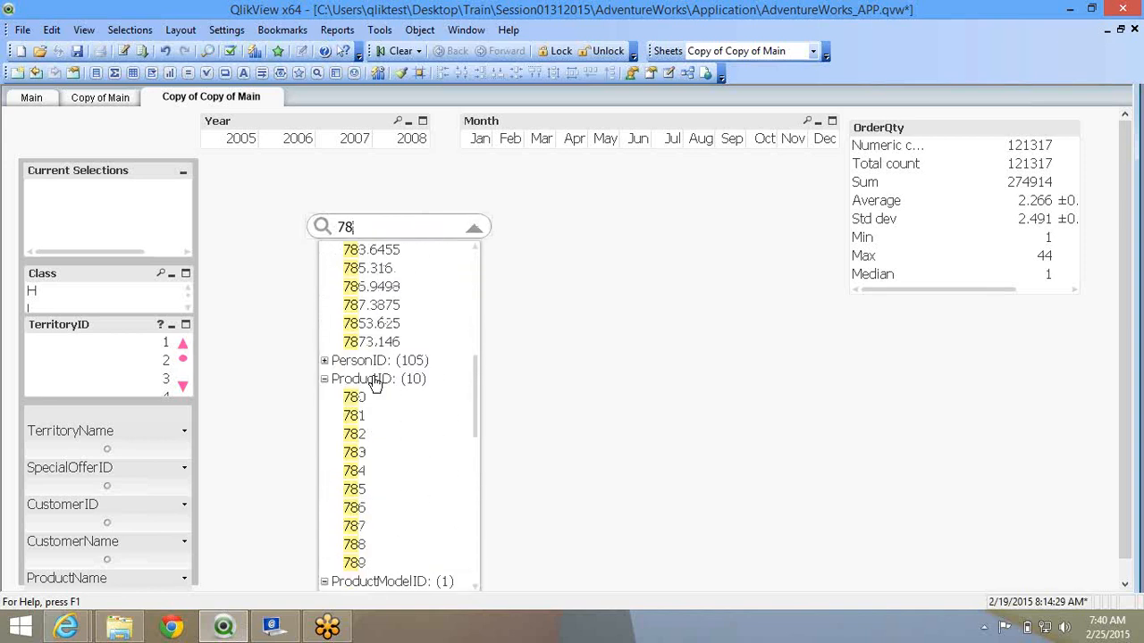
pyautogui.scroll(-6, 374, 383)
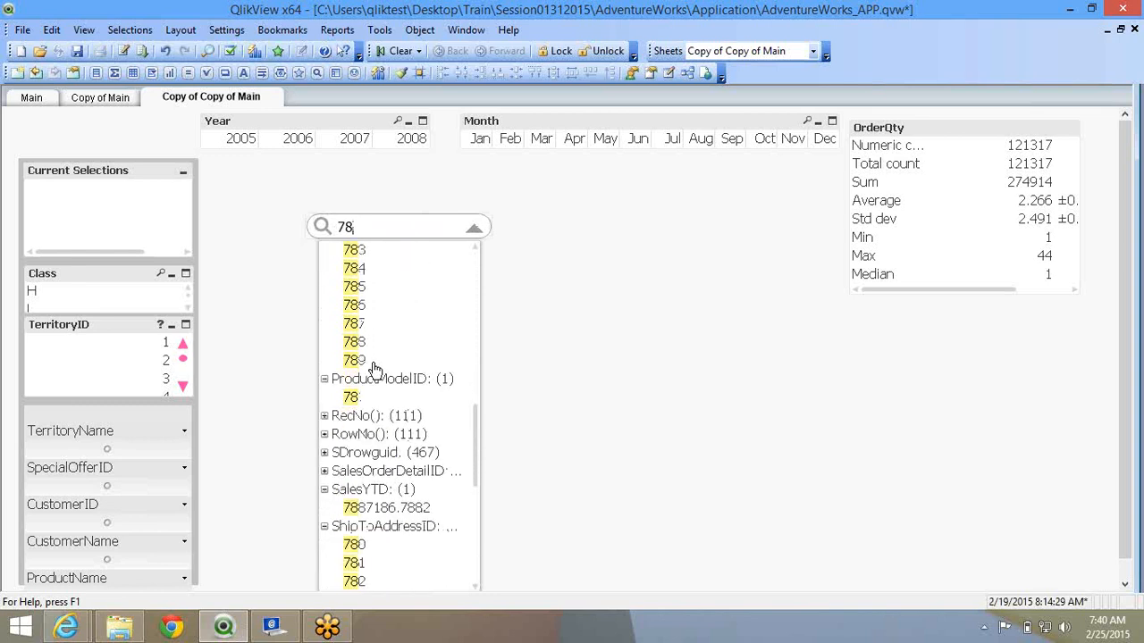
pyautogui.press('Escape')
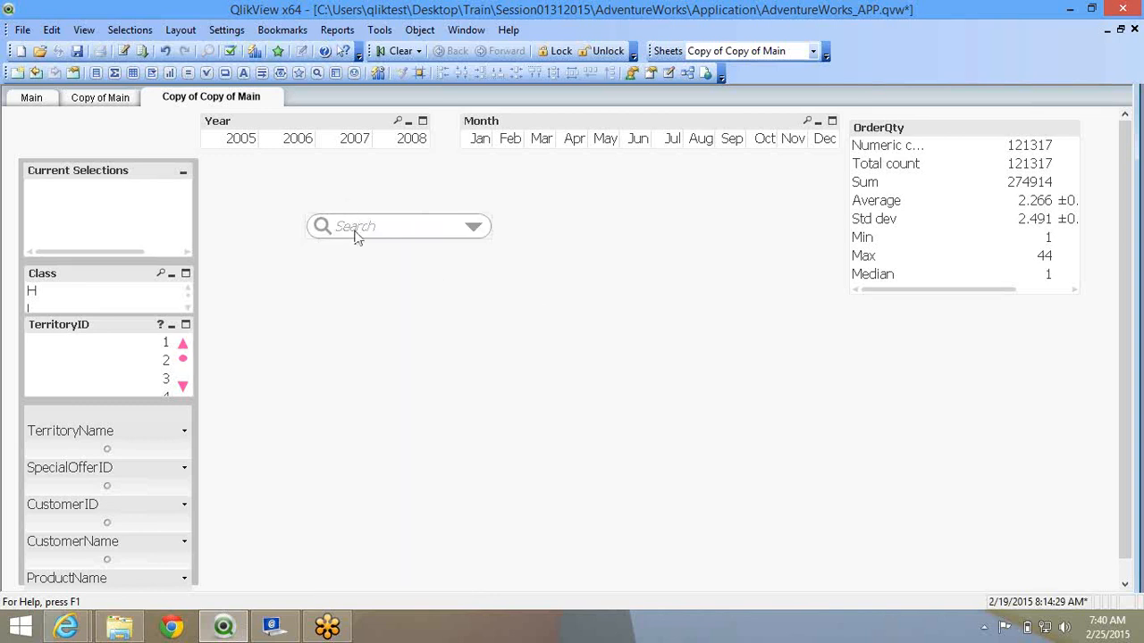
# Move the search object just below the second half of the Month list box and make it slightly smaller.
pyautogui.moveTo(357, 217); pyautogui.dragTo(703, 161)
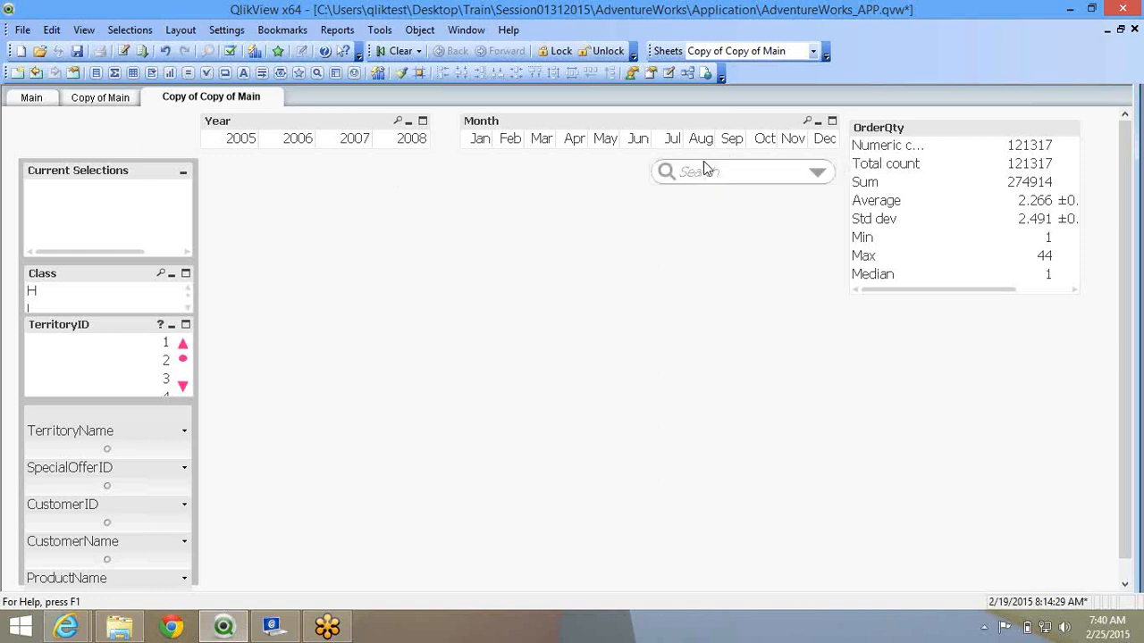
pyautogui.moveTo(833, 184); pyautogui.dragTo(812, 176)
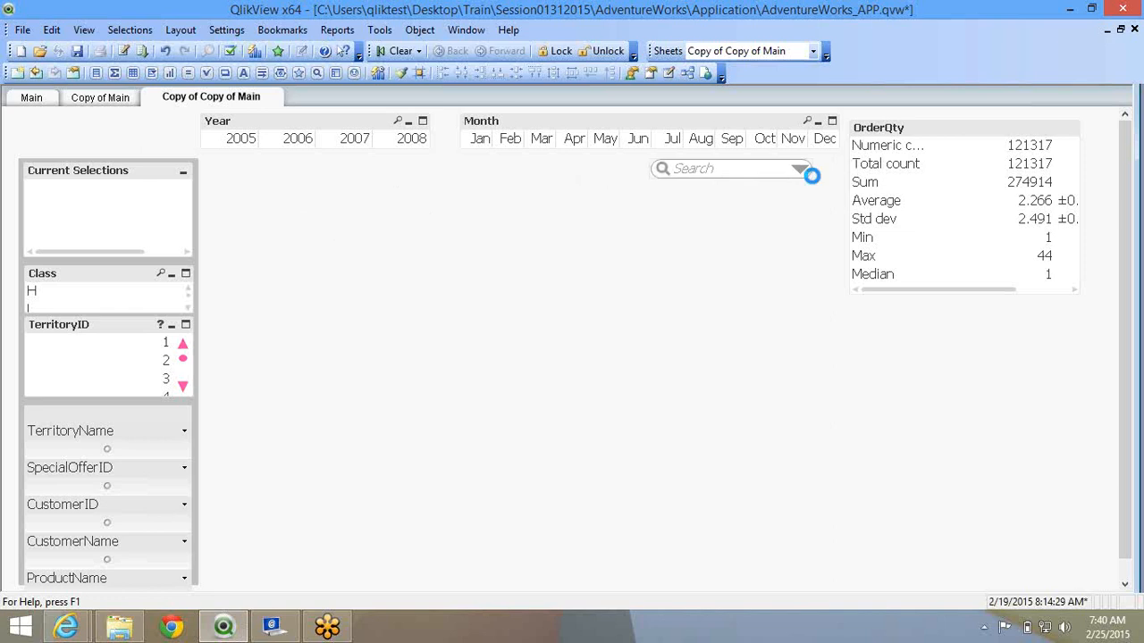
pyautogui.click(700, 172)
pyautogui.click(630, 258)
# Test the repositioned search object by searching for 78, then dismiss the results.
pyautogui.click(703, 172)
pyautogui.write('78')
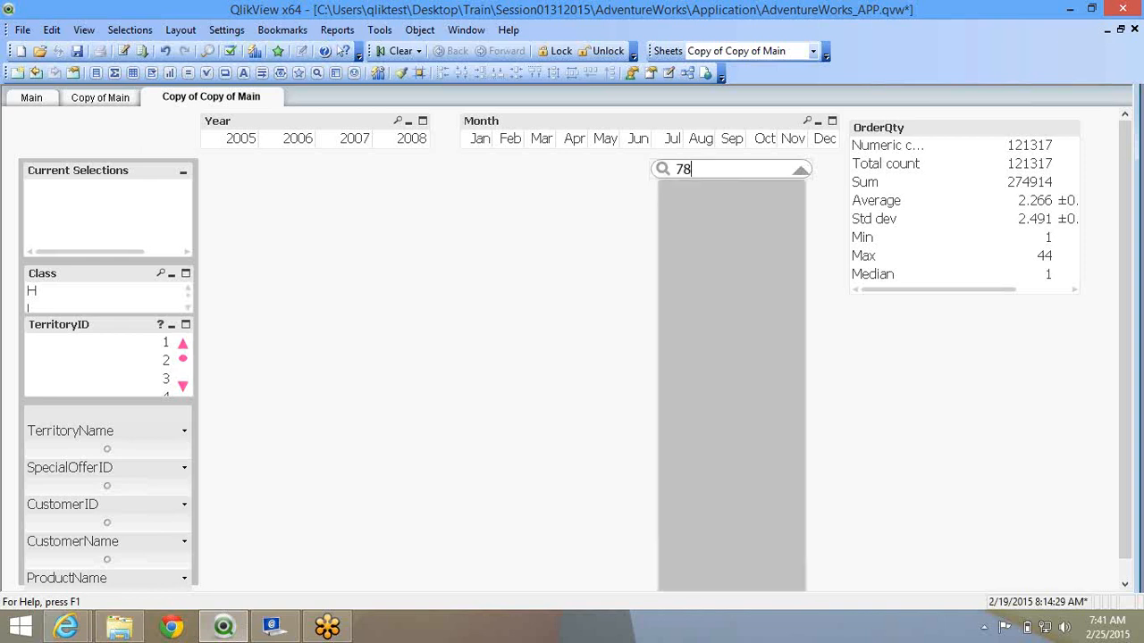
pyautogui.press('Escape')
# Open the search object's properties and set its search scope to Selected Fields.
pyautogui.rightClick(720, 167)
pyautogui.click(744, 177)
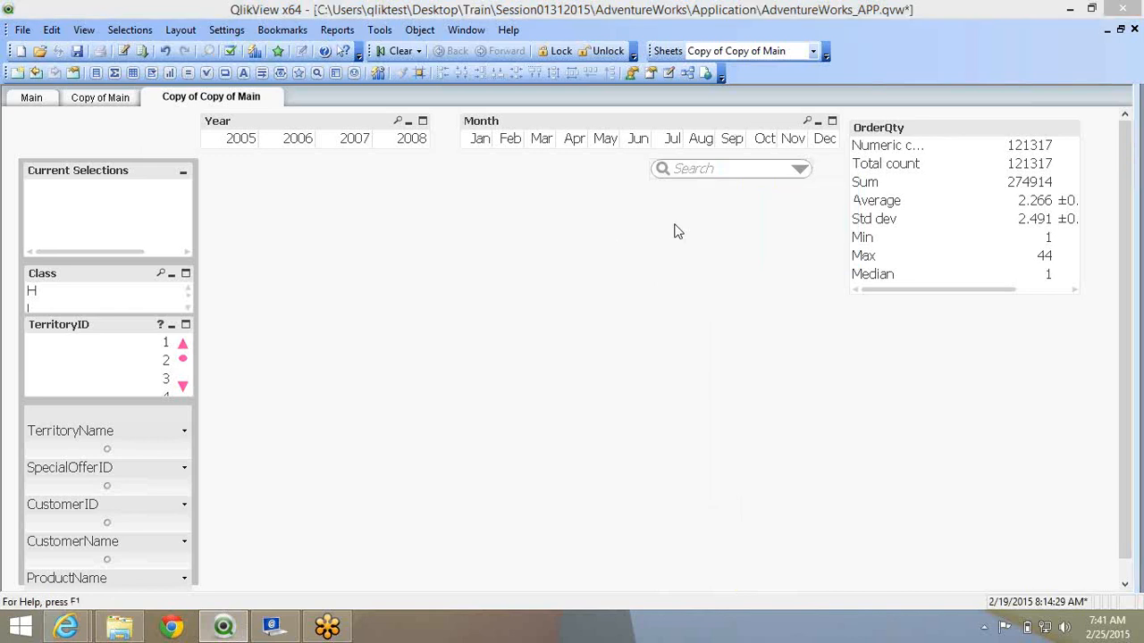
pyautogui.click(354, 170)
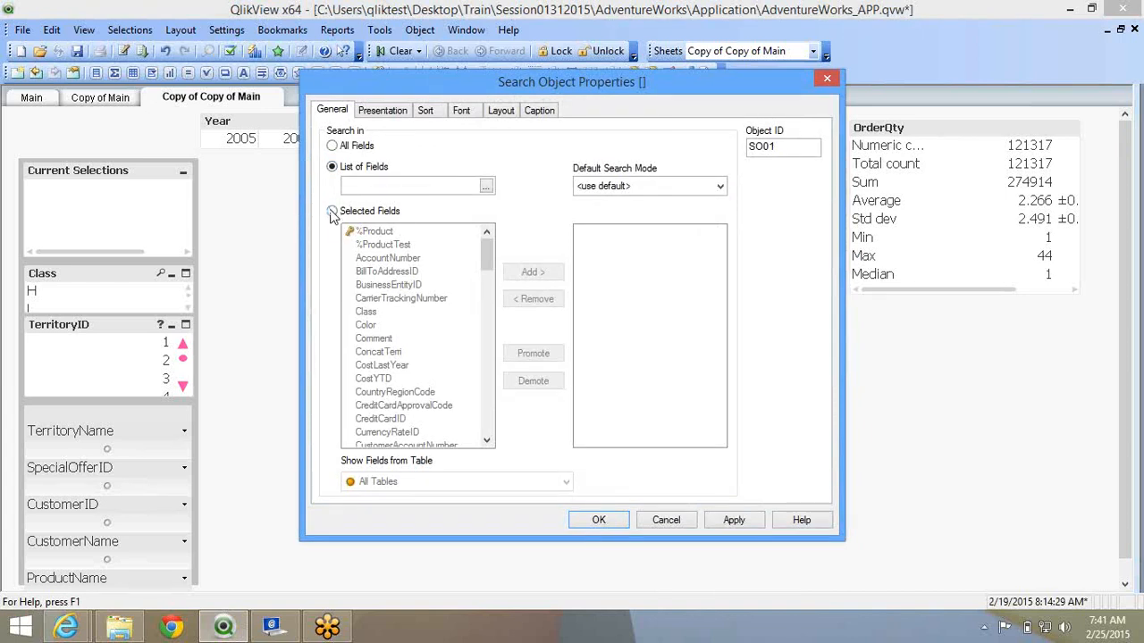
pyautogui.click(332, 211)
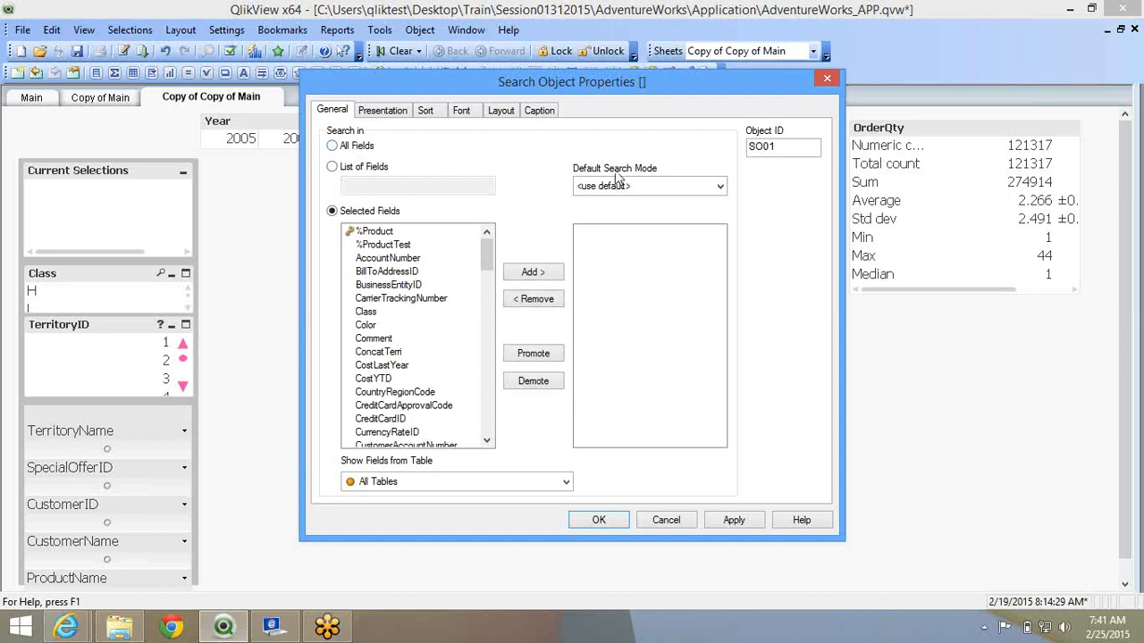
pyautogui.click(1133, 66)
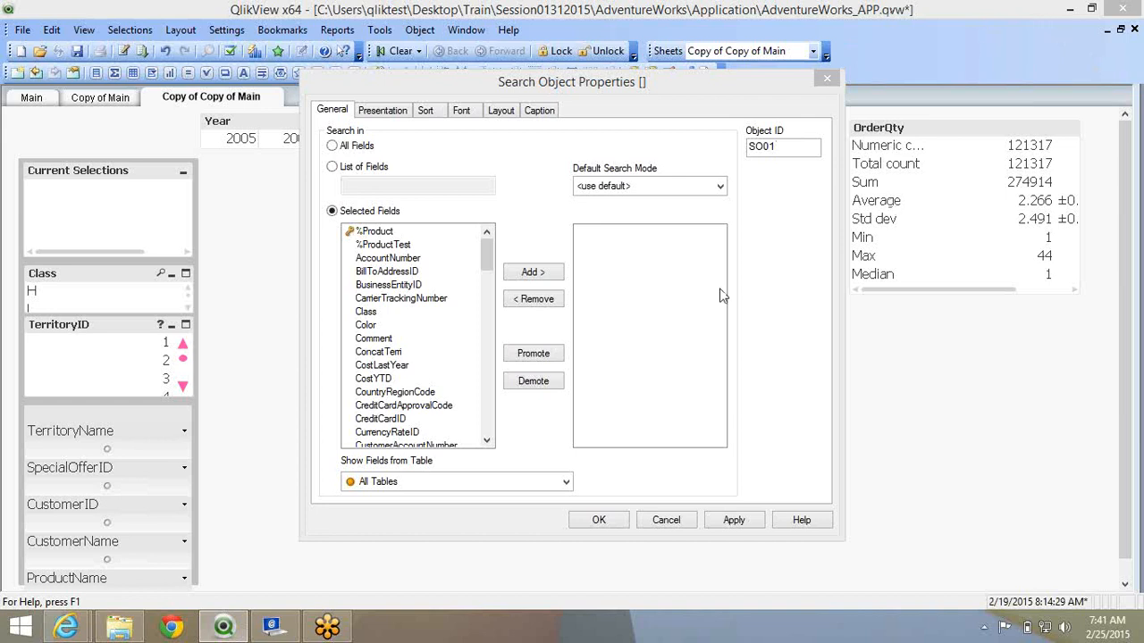
pyautogui.click(347, 148)
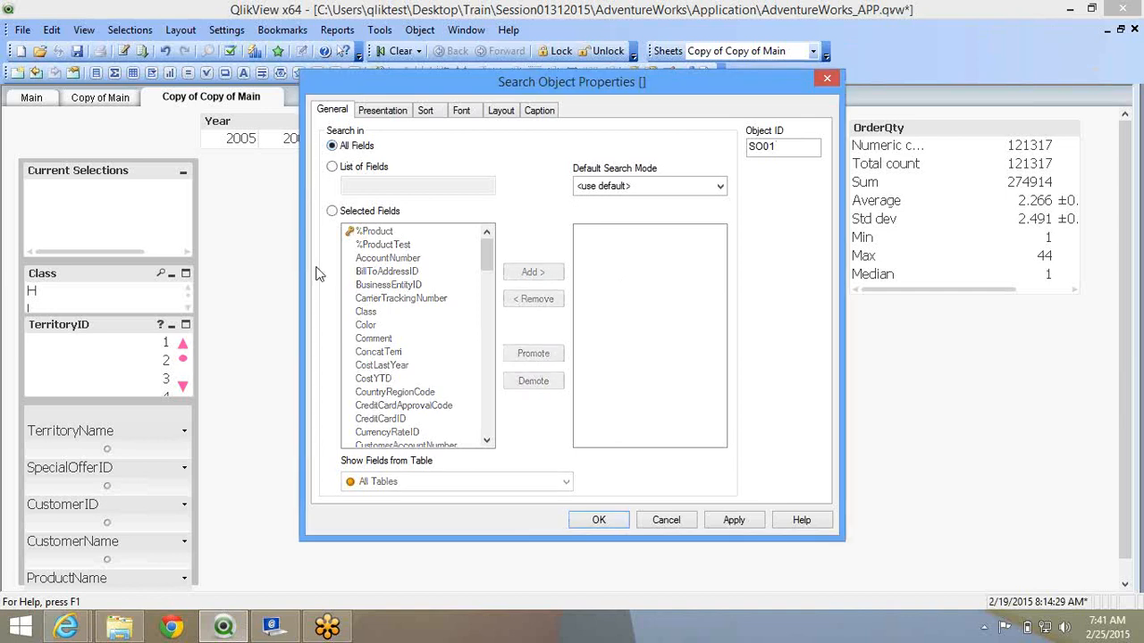
pyautogui.click(361, 212)
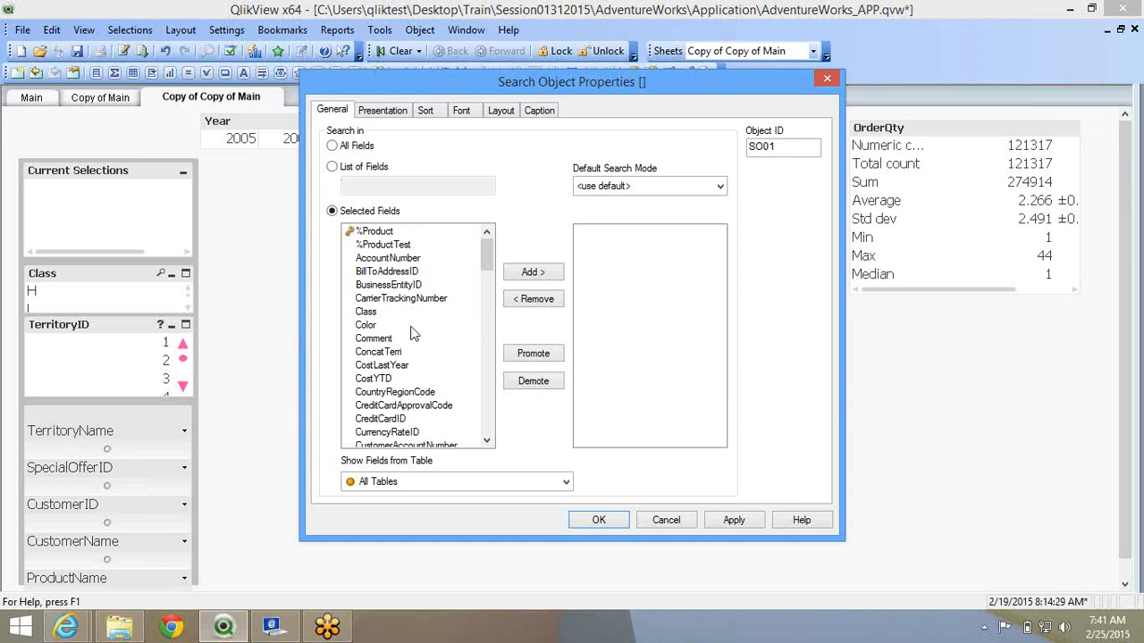
# Add ProductID to the fields covered by the search object.
pyautogui.scroll(-12, 413, 334)
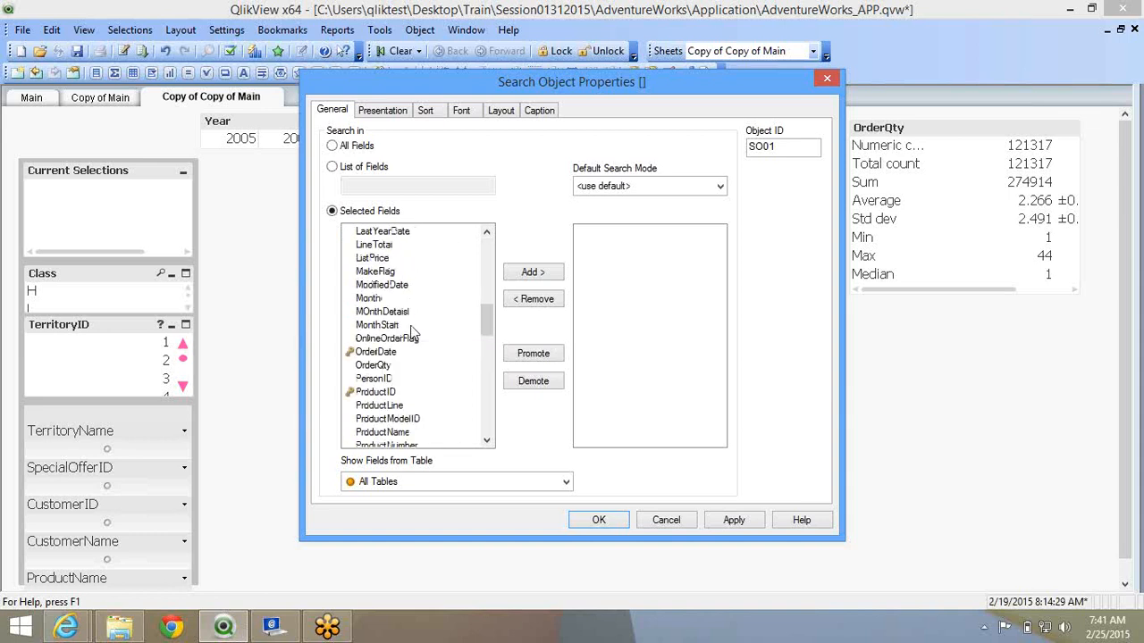
pyautogui.click(403, 351)
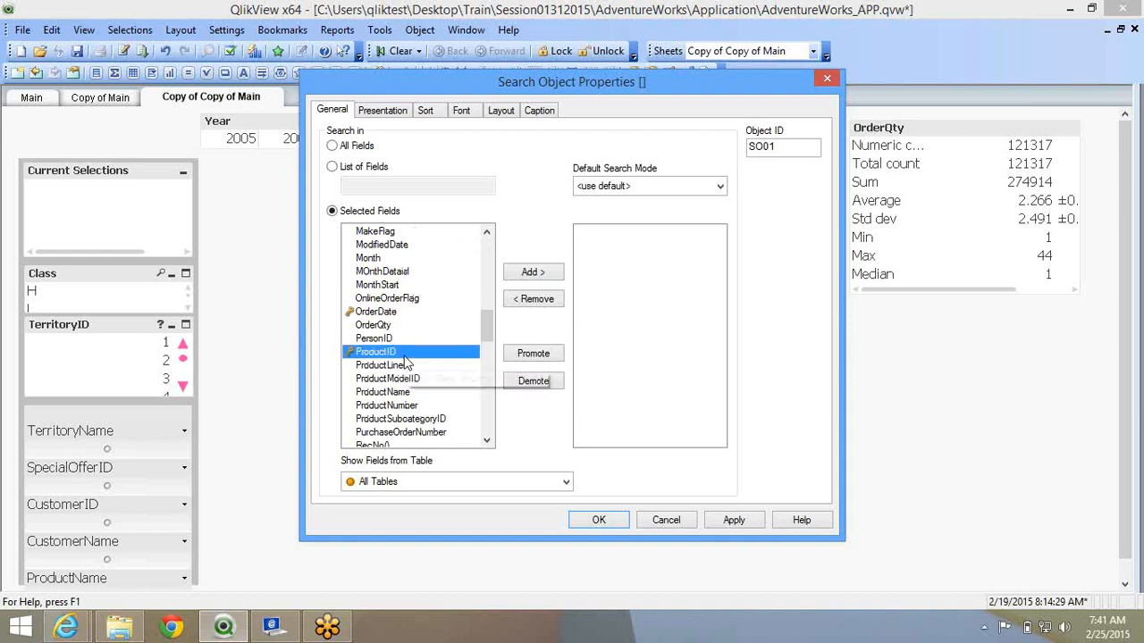
pyautogui.click(529, 273)
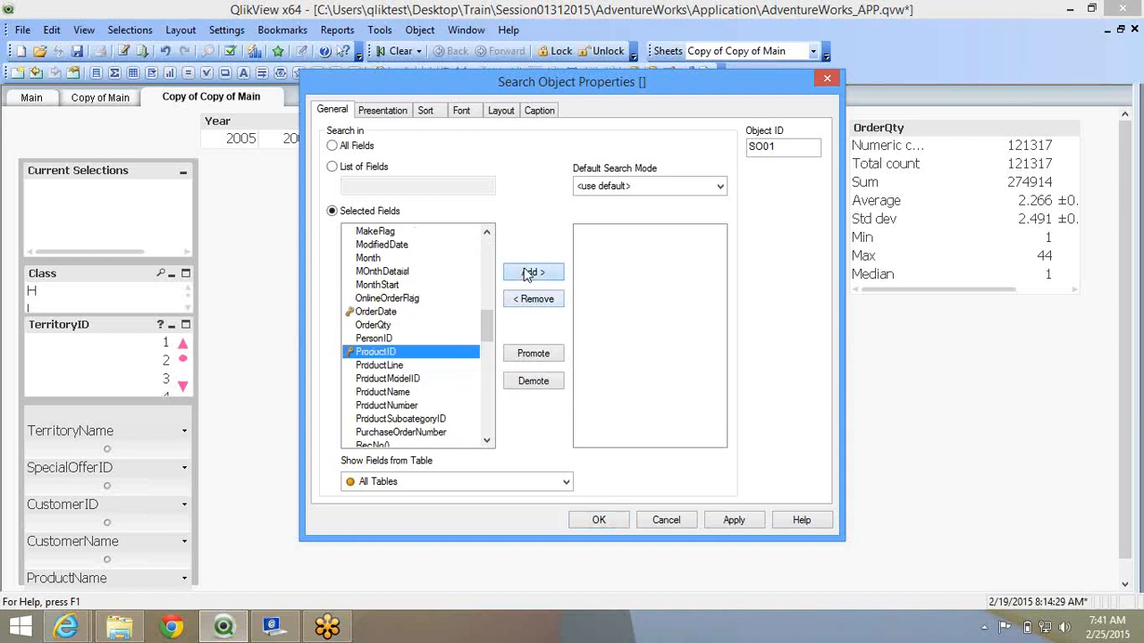
# Confirm the ProductID search scope and test it by searching for 548 and 8, expanding the ProductID matches and dismissing them.
pyautogui.click(598, 522)
pyautogui.click(734, 170)
pyautogui.write('548')
pyautogui.press('BackSpace')
pyautogui.press('BackSpace')
pyautogui.press('BackSpace')
pyautogui.write('4')
pyautogui.press('BackSpace')
pyautogui.click(668, 190)
pyautogui.write('8')
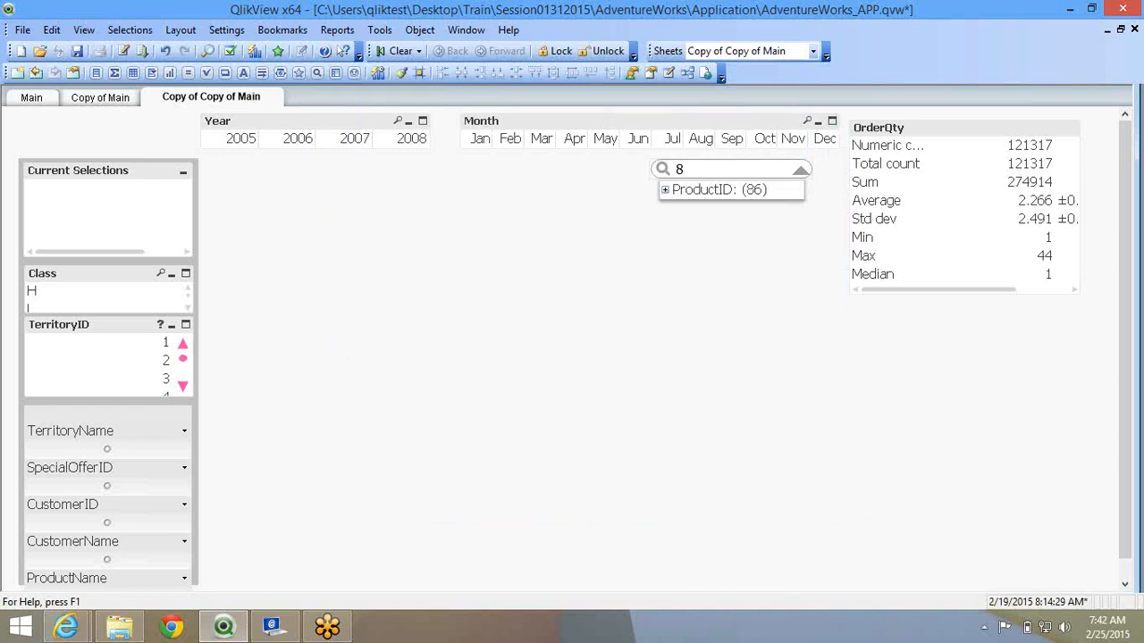
pyautogui.click(667, 189)
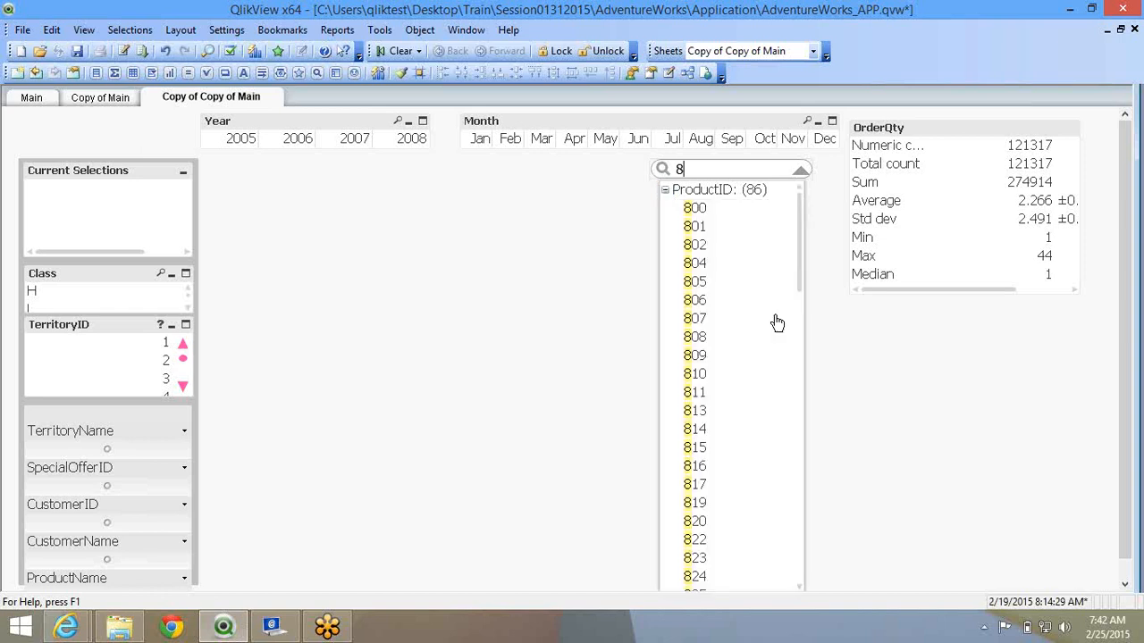
pyautogui.click(528, 298)
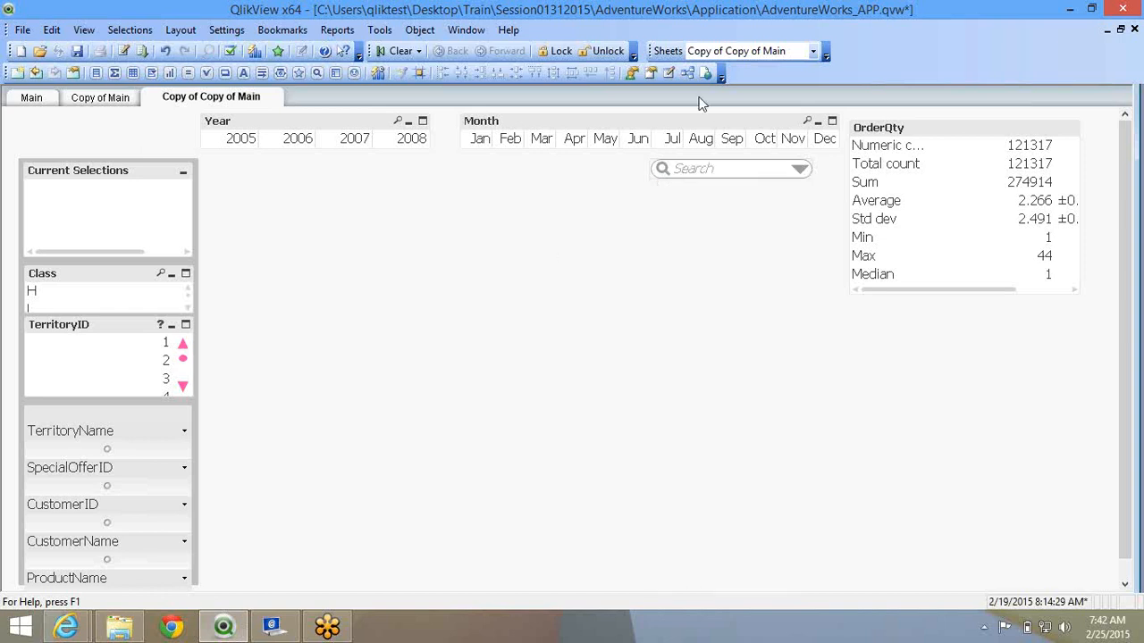
# Reopen the search object's properties and change its appearance to Squared.
pyautogui.rightClick(712, 173)
pyautogui.click(722, 178)
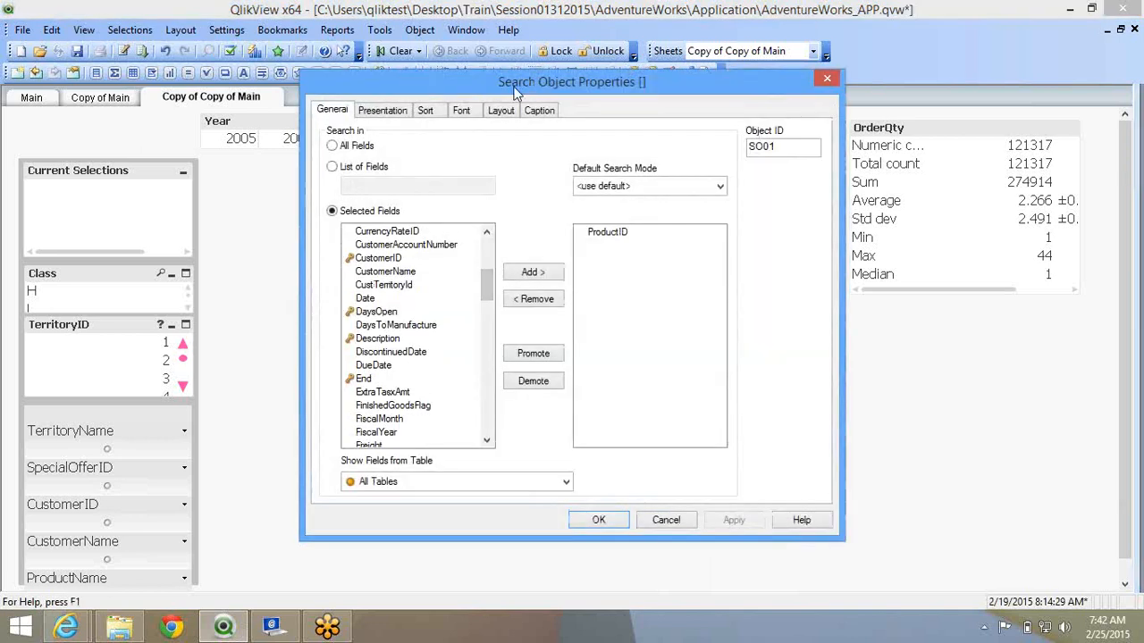
pyautogui.moveTo(515, 92); pyautogui.dragTo(282, 137)
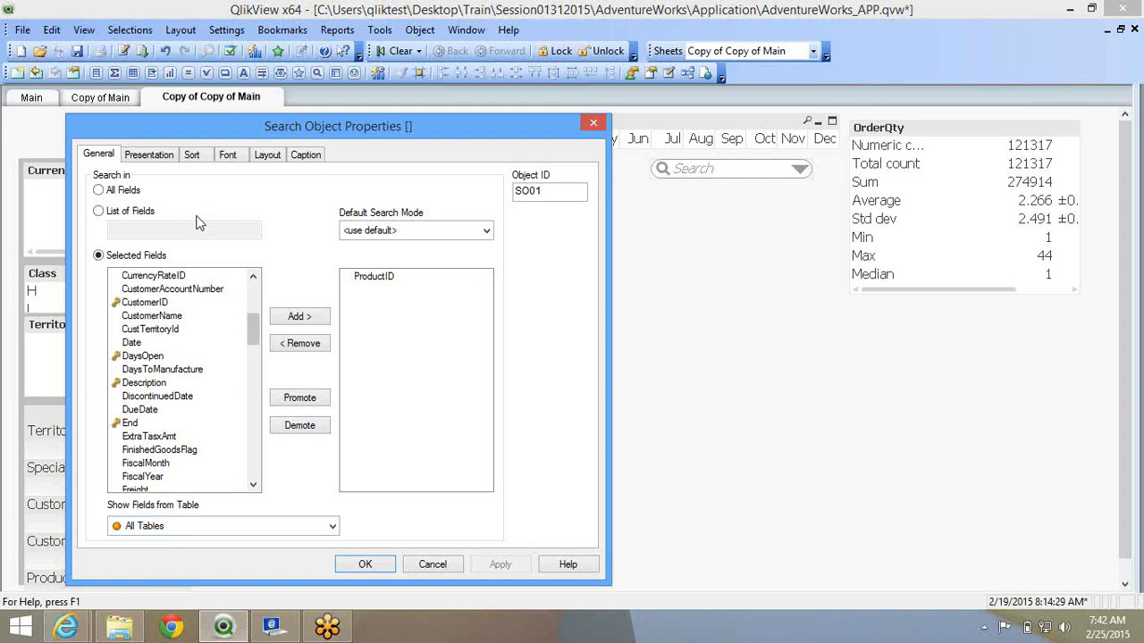
pyautogui.moveTo(529, 192); pyautogui.dragTo(497, 189)
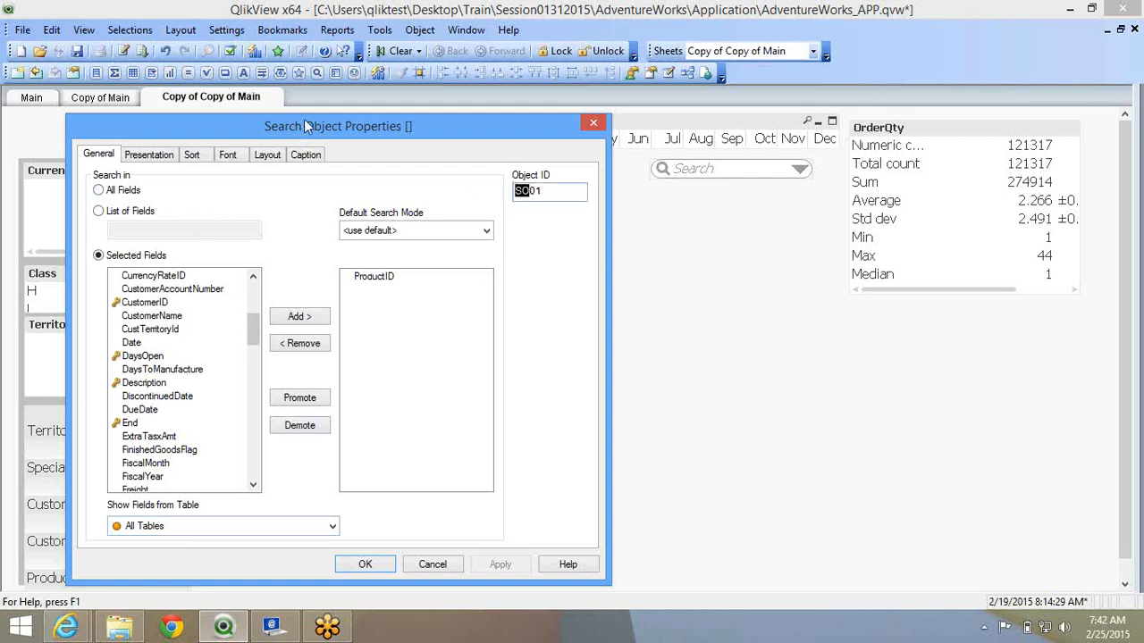
pyautogui.click(160, 157)
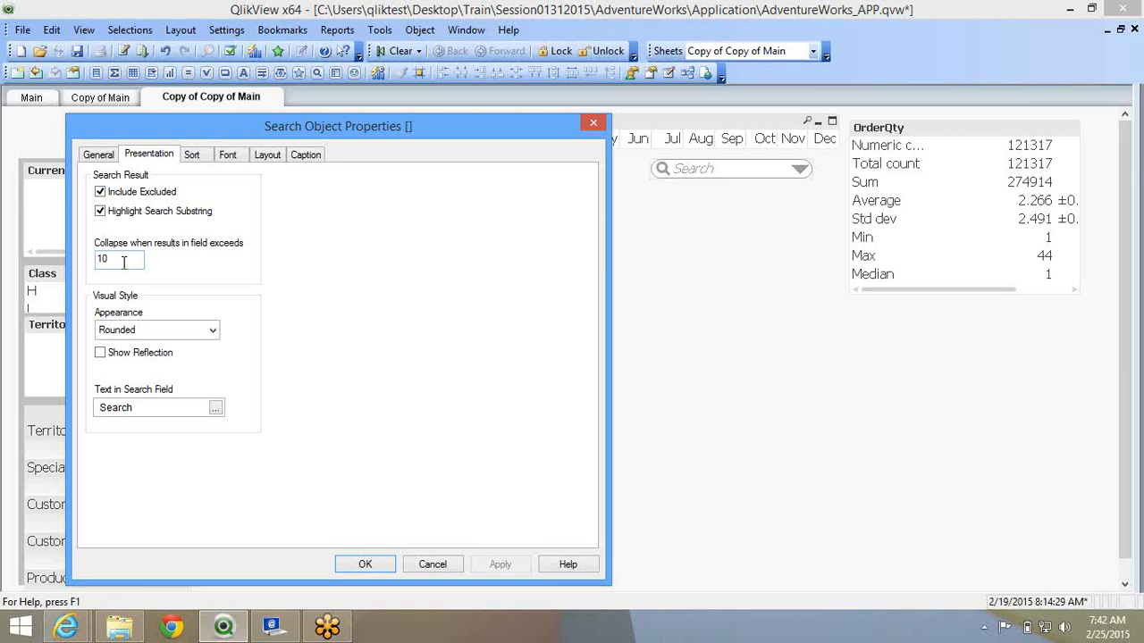
pyautogui.click(143, 331)
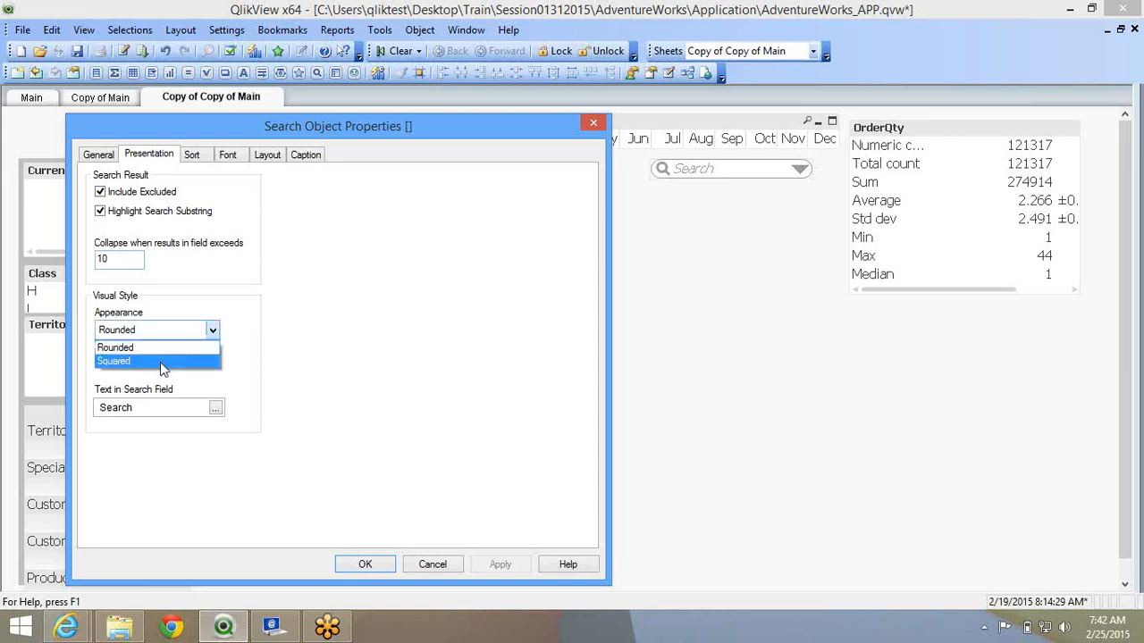
pyautogui.click(163, 370)
pyautogui.click(489, 565)
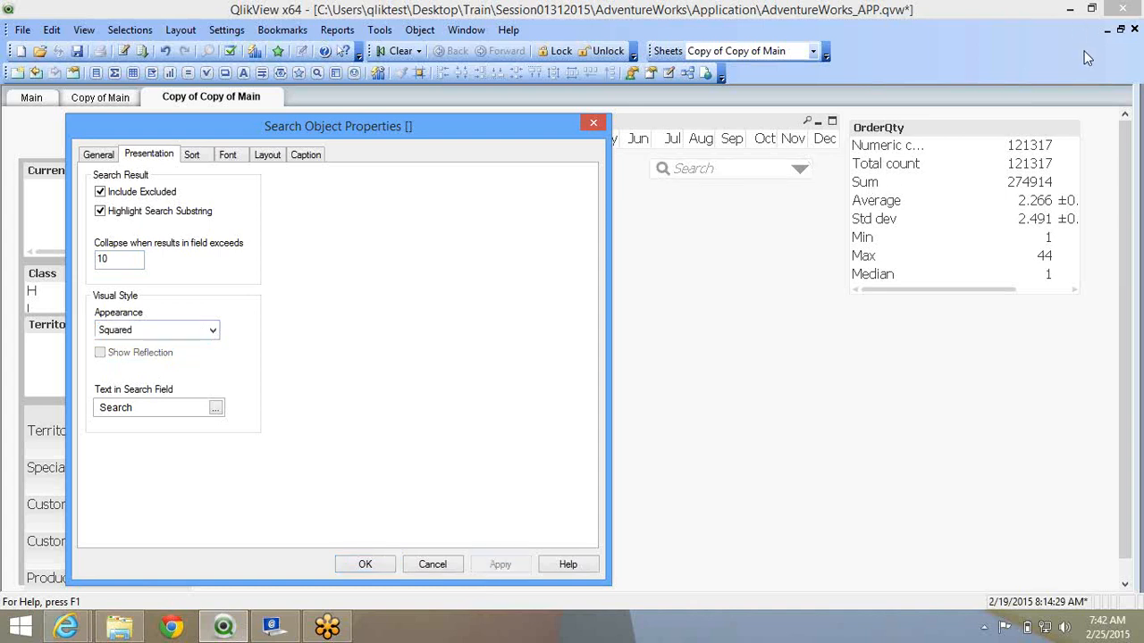
pyautogui.click(1128, 55)
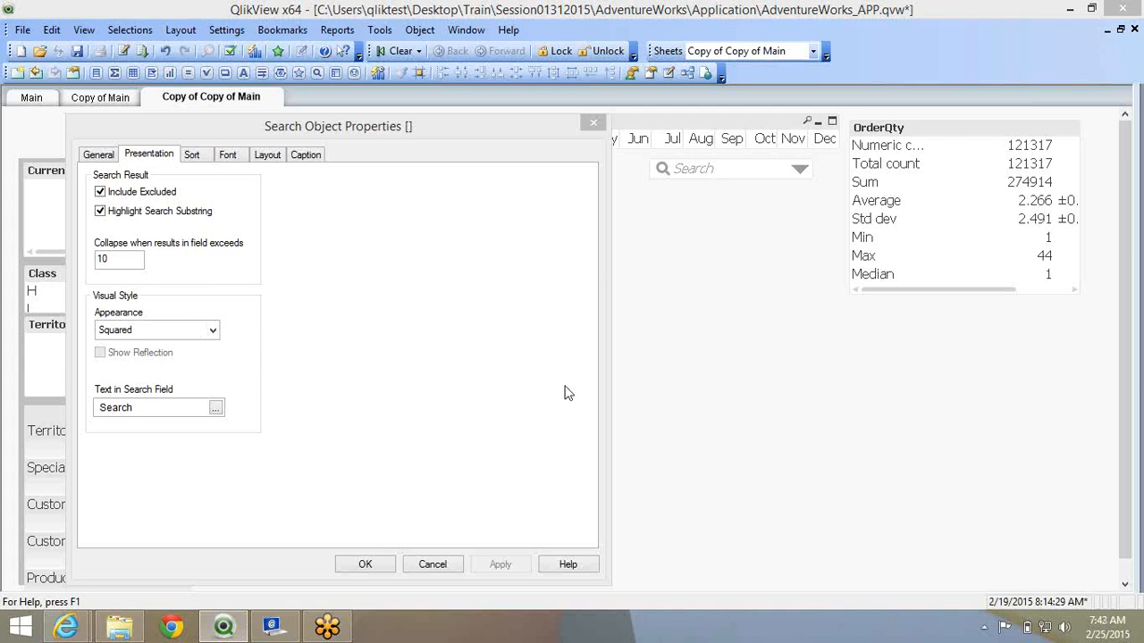
# Set the text shown in the search field to "Search Product Id" and confirm the properties.
pyautogui.click(122, 405)
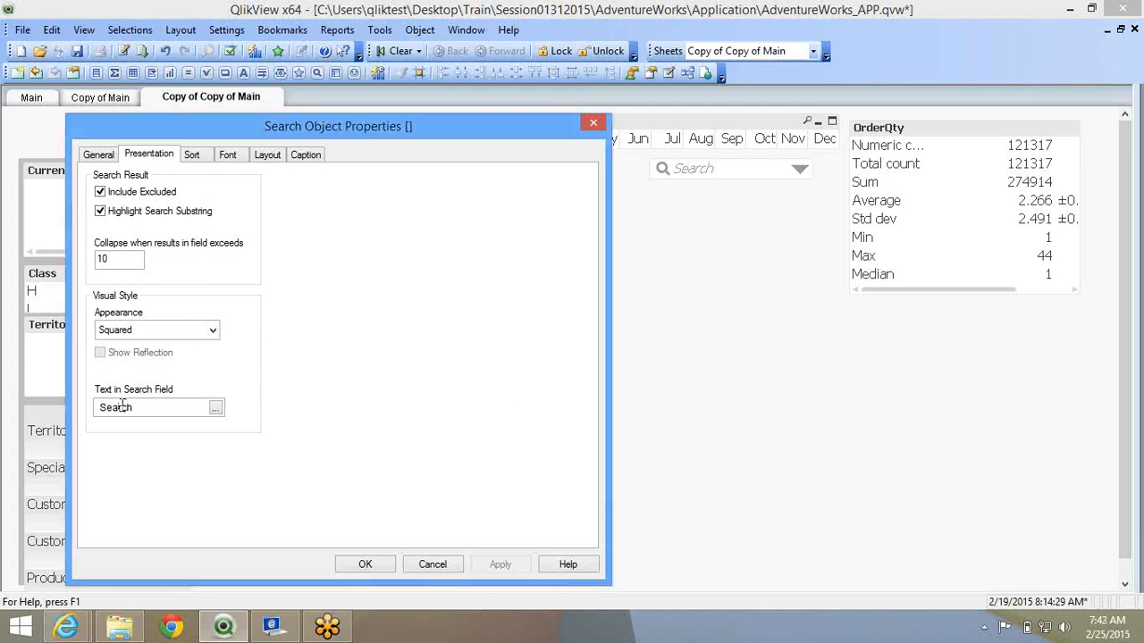
pyautogui.moveTo(136, 409); pyautogui.dragTo(100, 413)
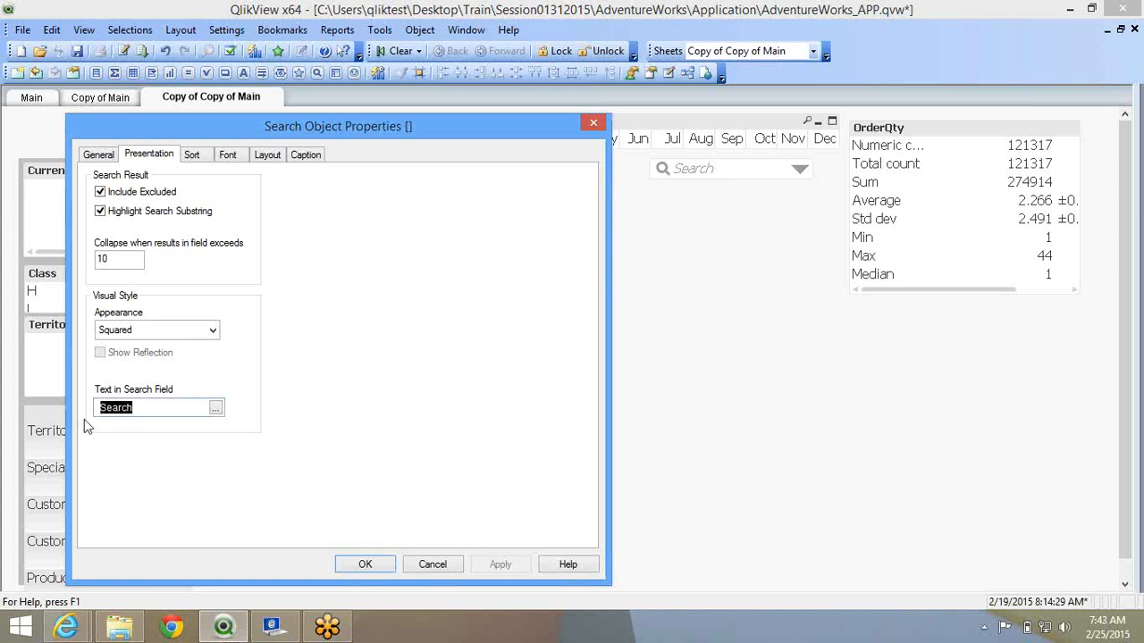
pyautogui.click(151, 411)
pyautogui.write('Pro')
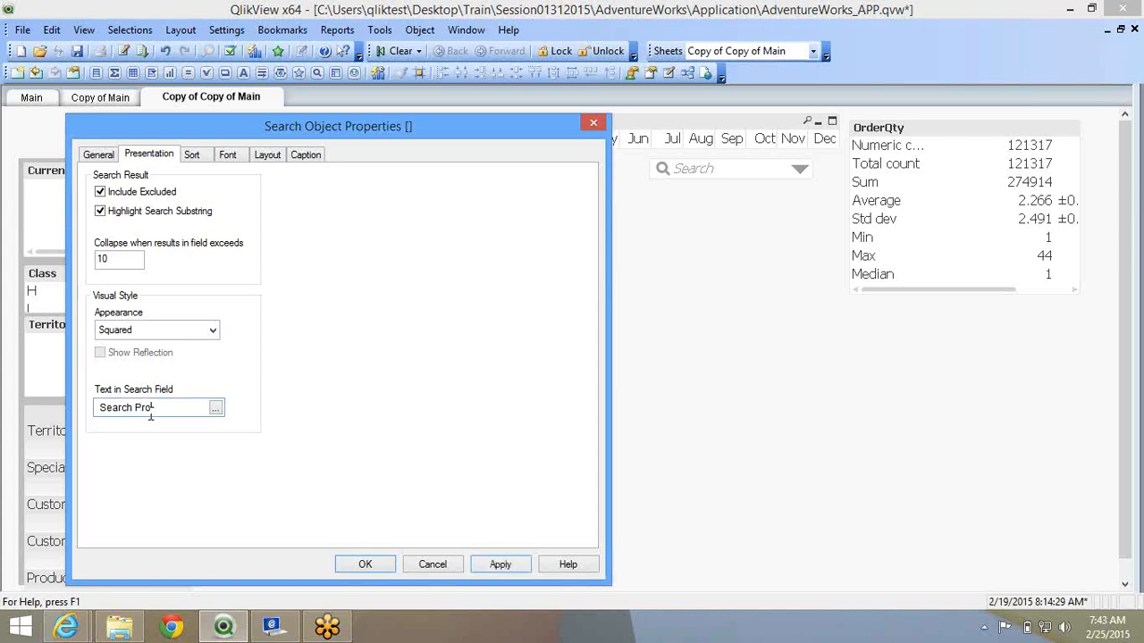
pyautogui.write('duct Id')
pyautogui.click(500, 565)
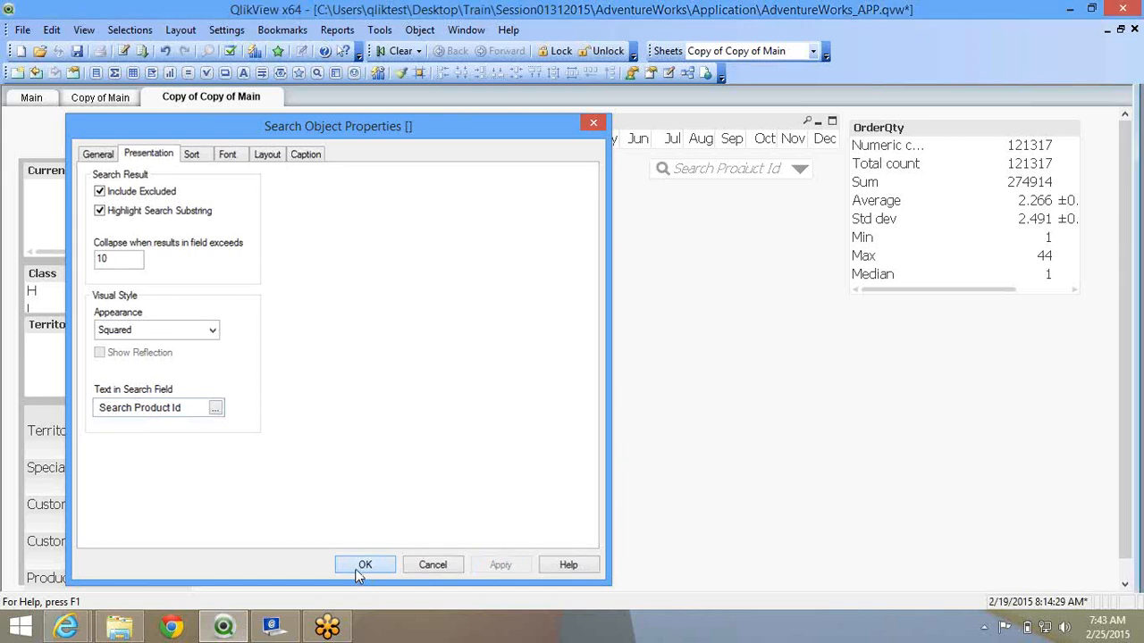
pyautogui.click(357, 570)
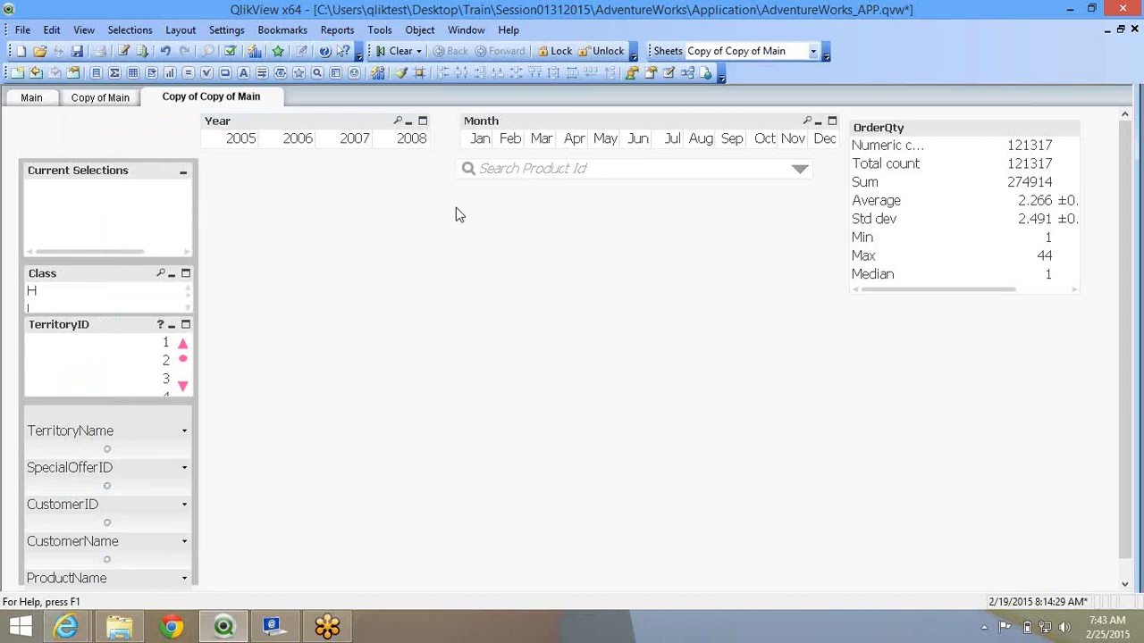
# Create a second search object that covers all fields with default settings and place it above the Current Selections box.
pyautogui.rightClick(450, 246)
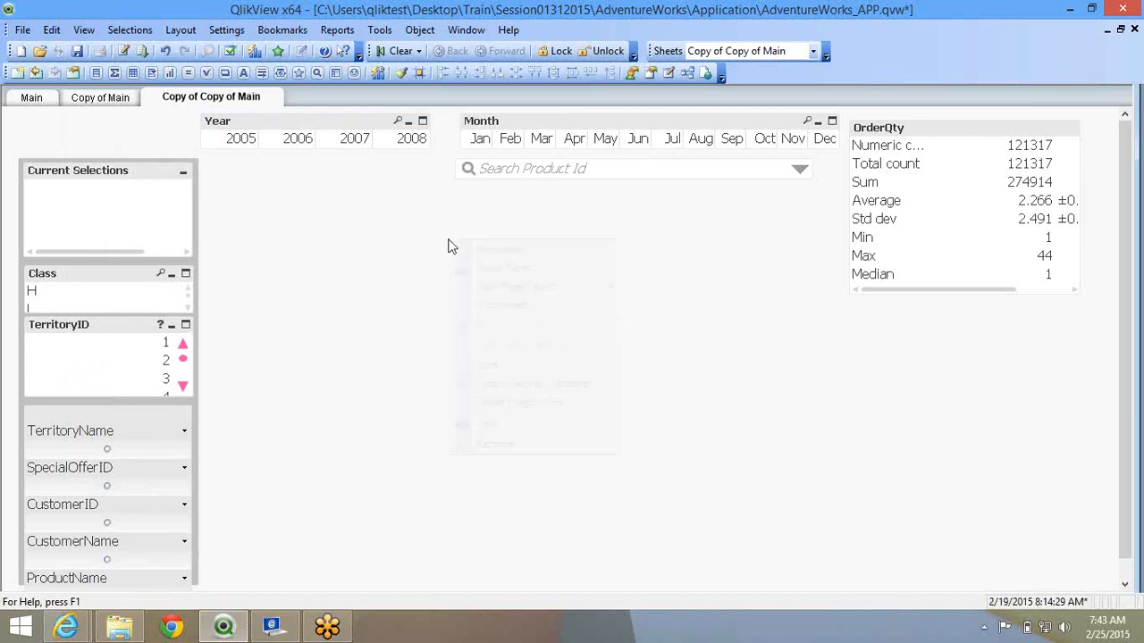
pyautogui.moveTo(543, 286)
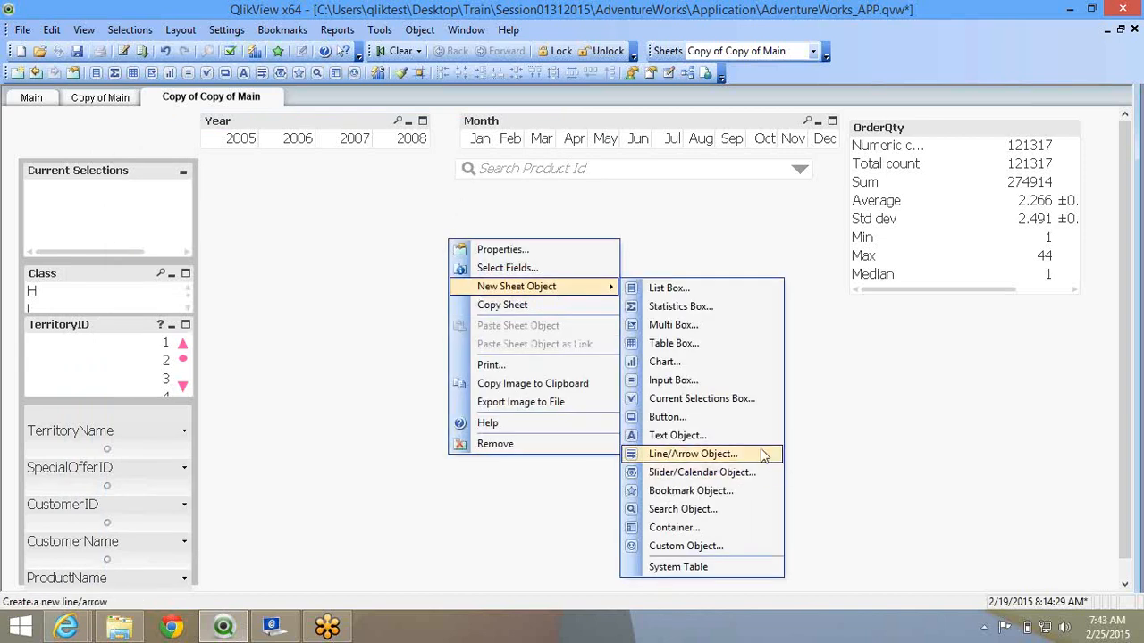
pyautogui.click(713, 521)
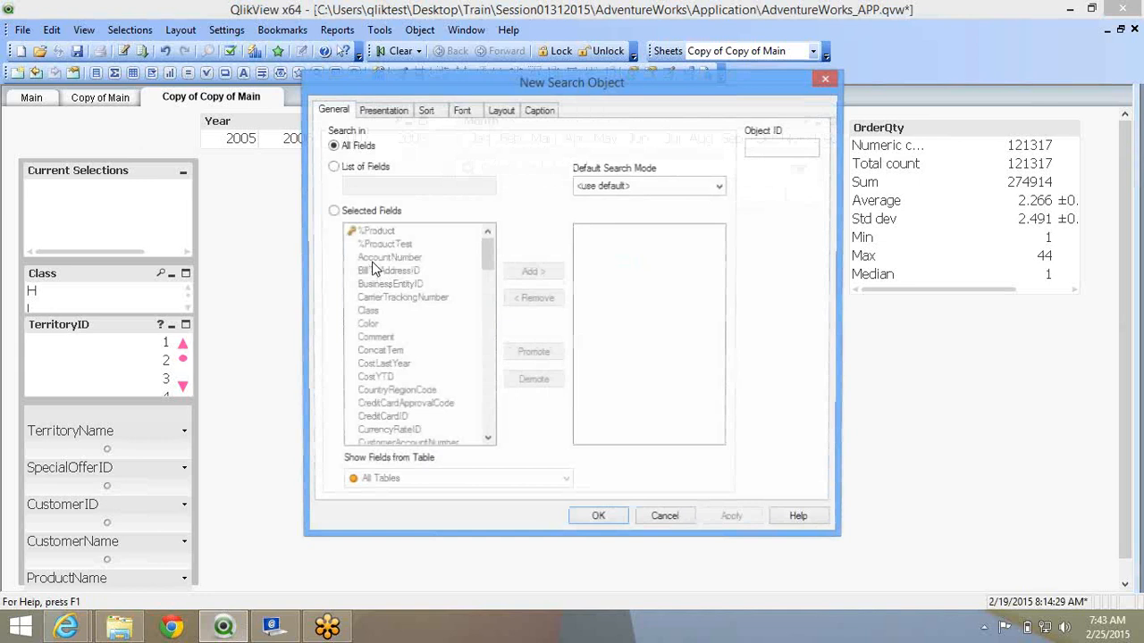
pyautogui.click(384, 110)
pyautogui.click(425, 110)
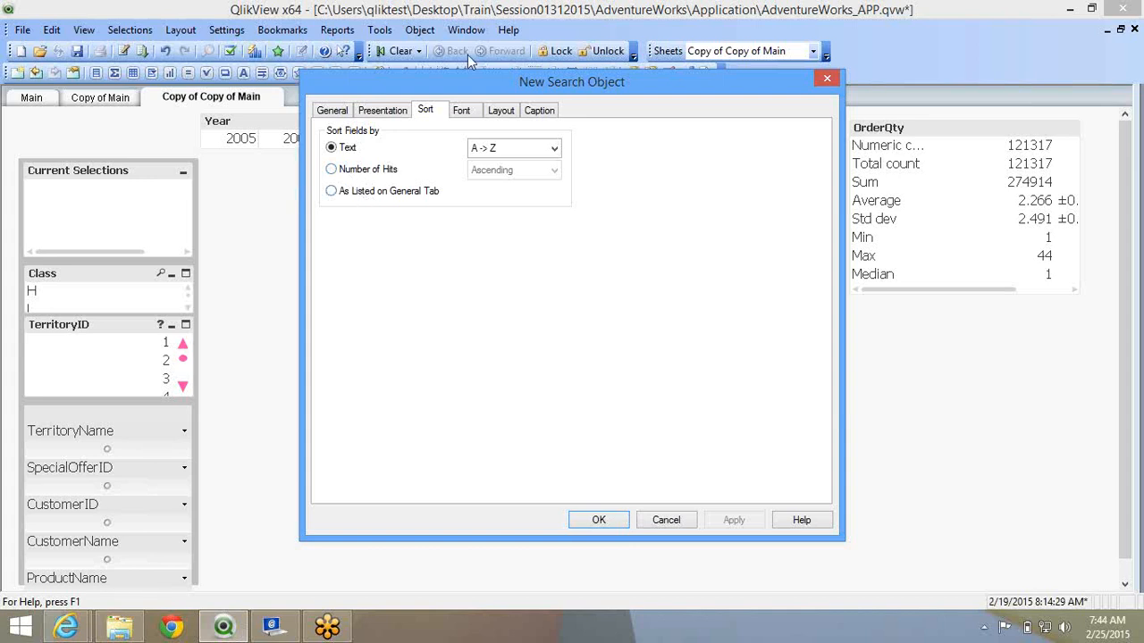
pyautogui.click(461, 110)
pyautogui.click(537, 112)
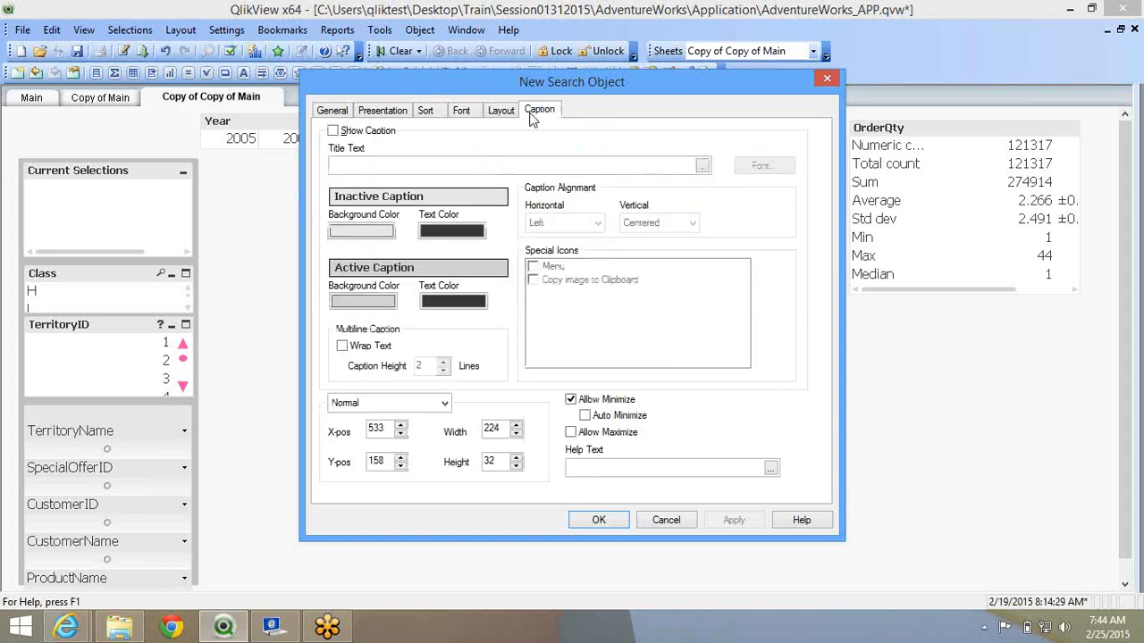
pyautogui.click(455, 114)
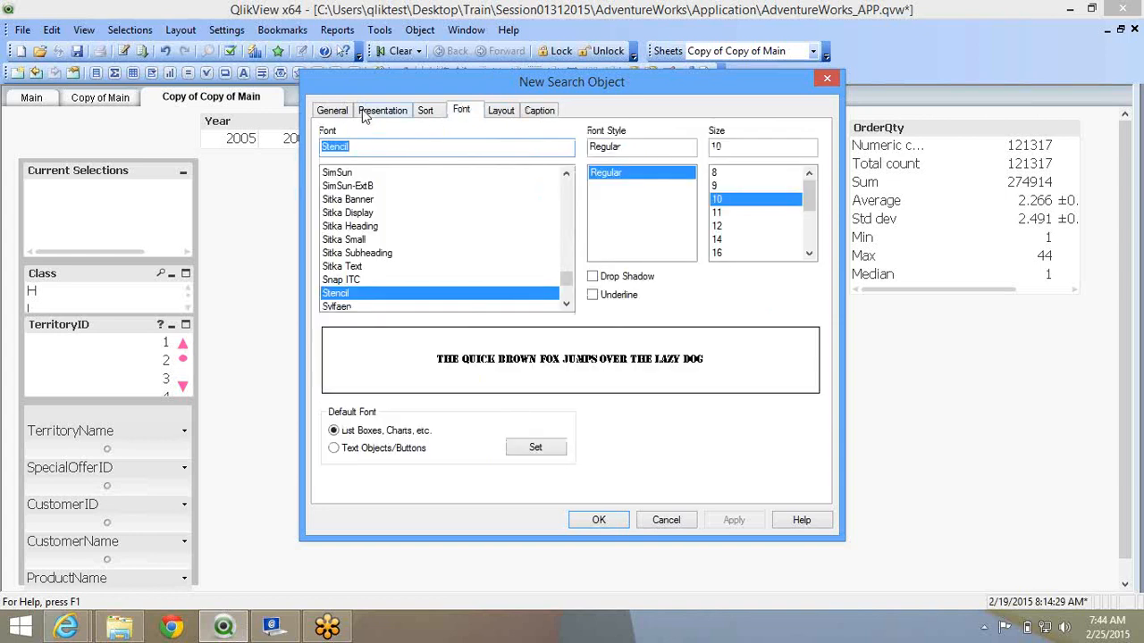
pyautogui.click(333, 110)
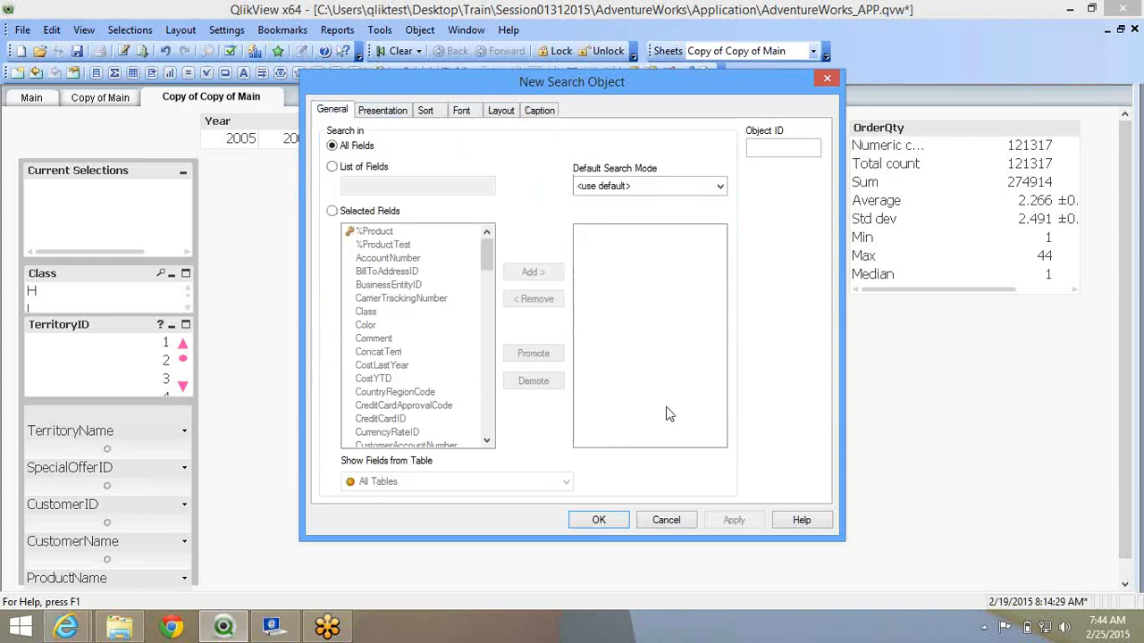
pyautogui.click(590, 520)
pyautogui.moveTo(509, 240); pyautogui.dragTo(80, 123)
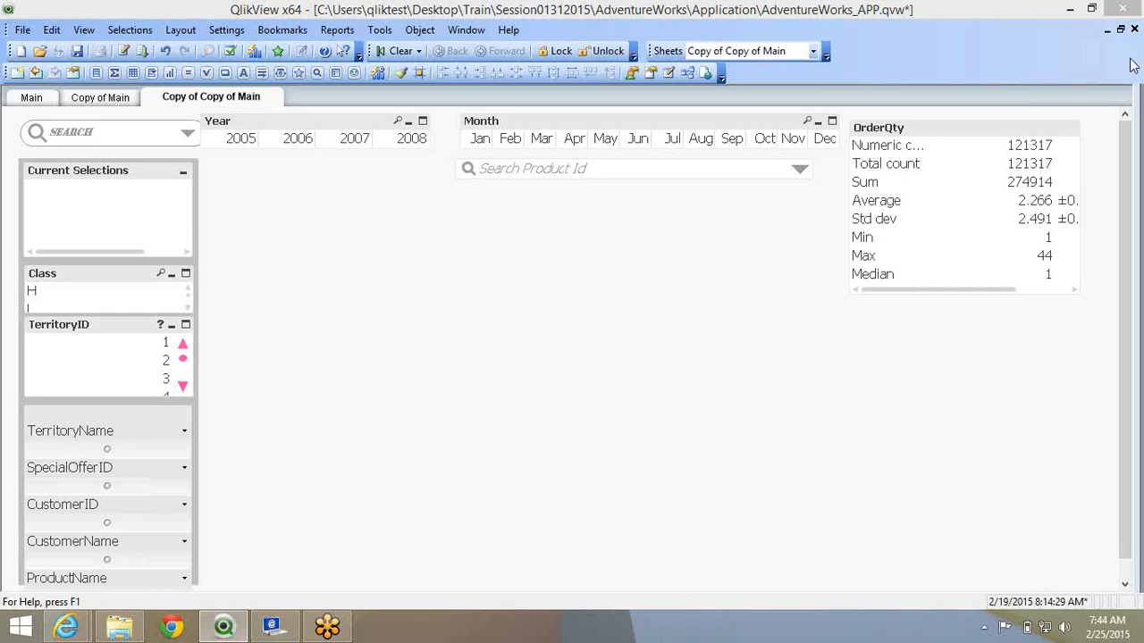
# Make a copy of the Copy of Copy of Main sheet.
pyautogui.rightClick(270, 293)
pyautogui.click(323, 359)
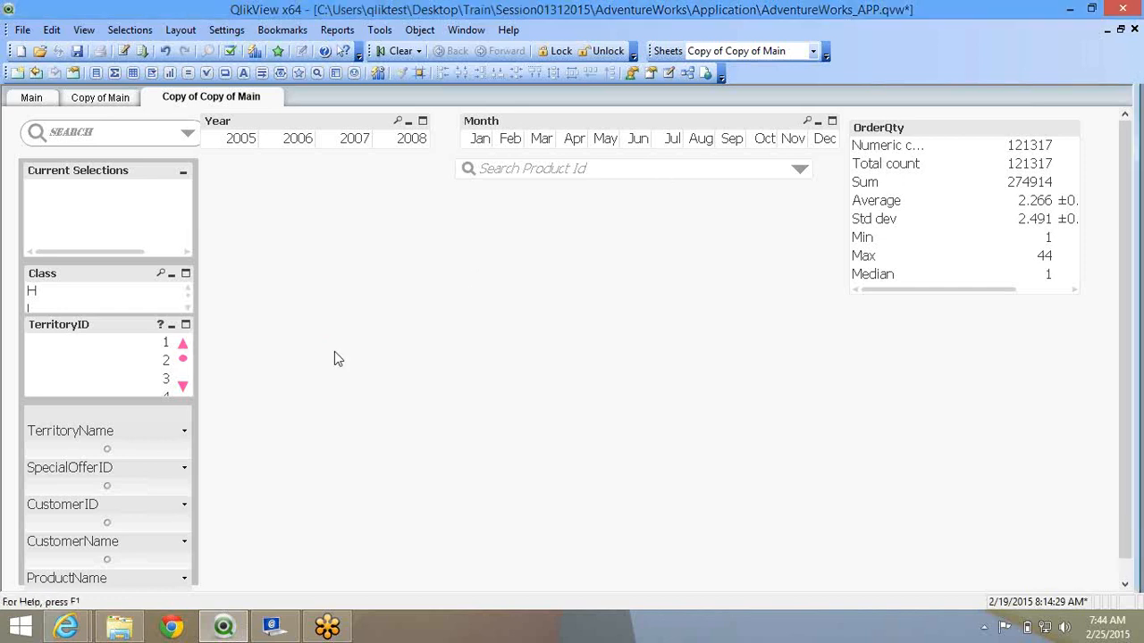
pyautogui.rightClick(268, 199)
pyautogui.moveTo(375, 245)
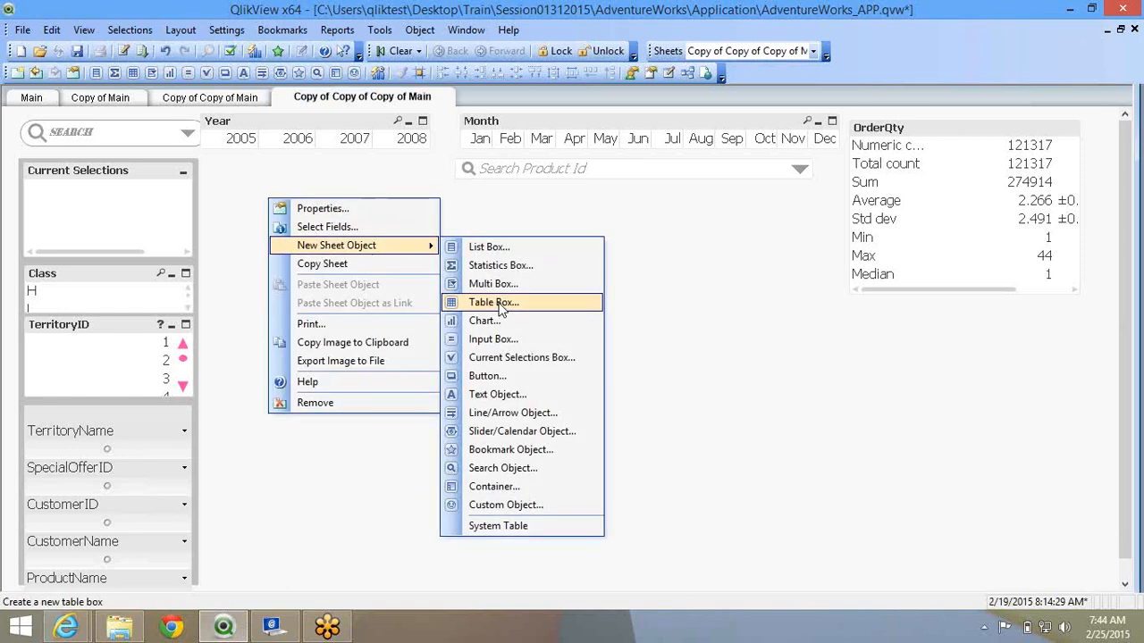
# Move the Search Product Id object below the OrderQty statistics box and narrow it to about that box's width.
pyautogui.click(684, 173)
pyautogui.moveTo(681, 161); pyautogui.dragTo(955, 327)
pyautogui.moveTo(732, 337); pyautogui.dragTo(861, 331)
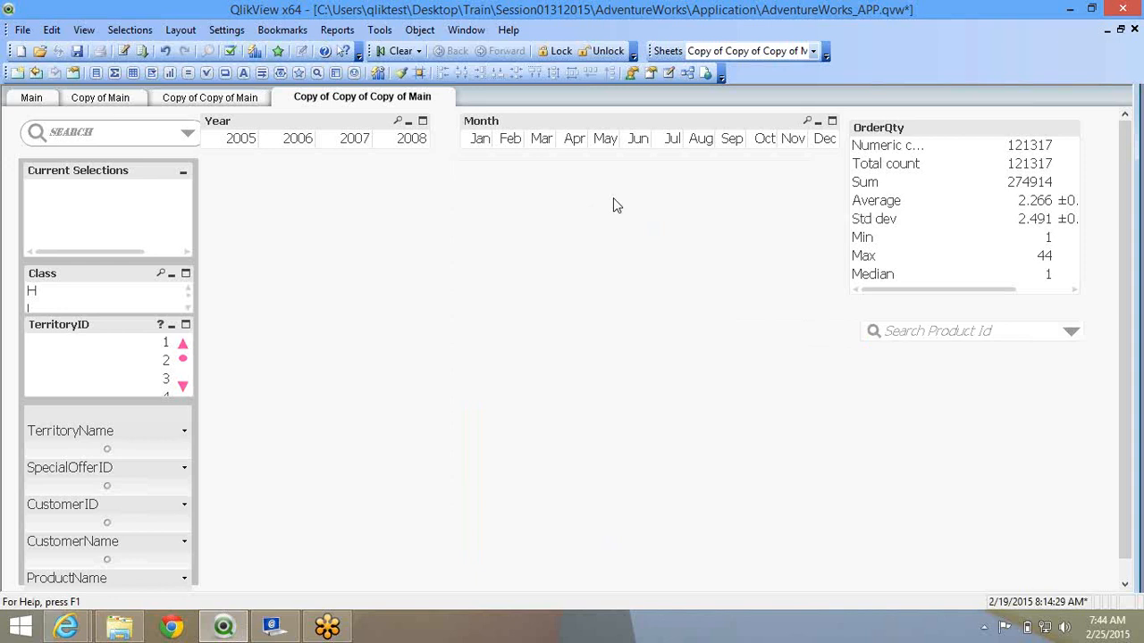
# Add a table box with all SalesOrderHeader fields in load order and enlarge it to fill the area below Year and Month.
pyautogui.rightClick(232, 173)
pyautogui.moveTo(303, 214)
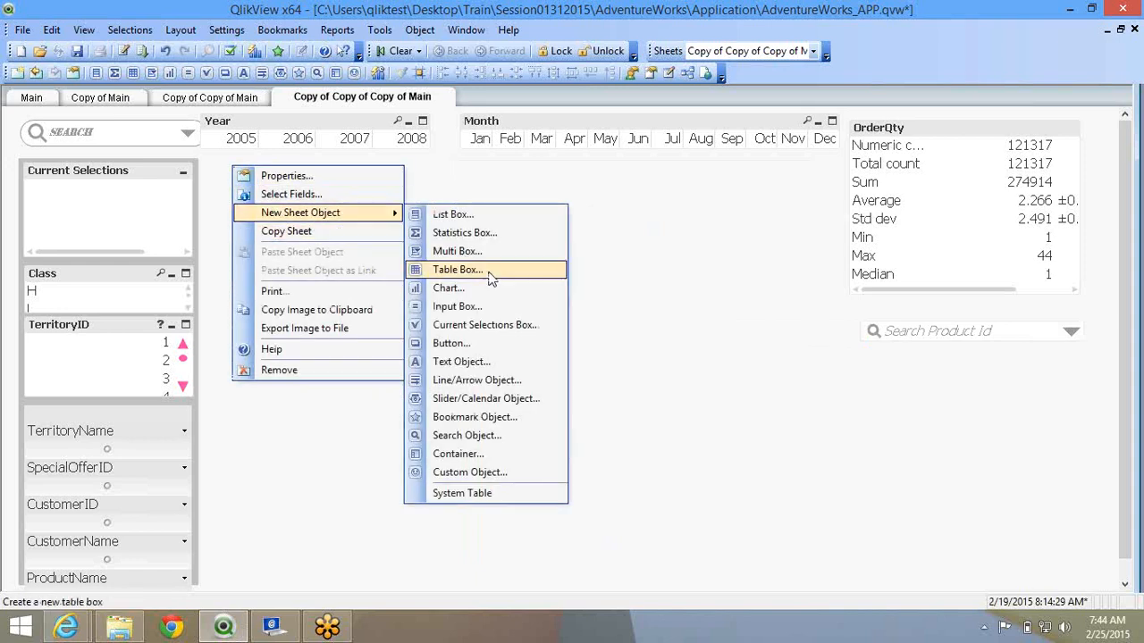
pyautogui.click(489, 273)
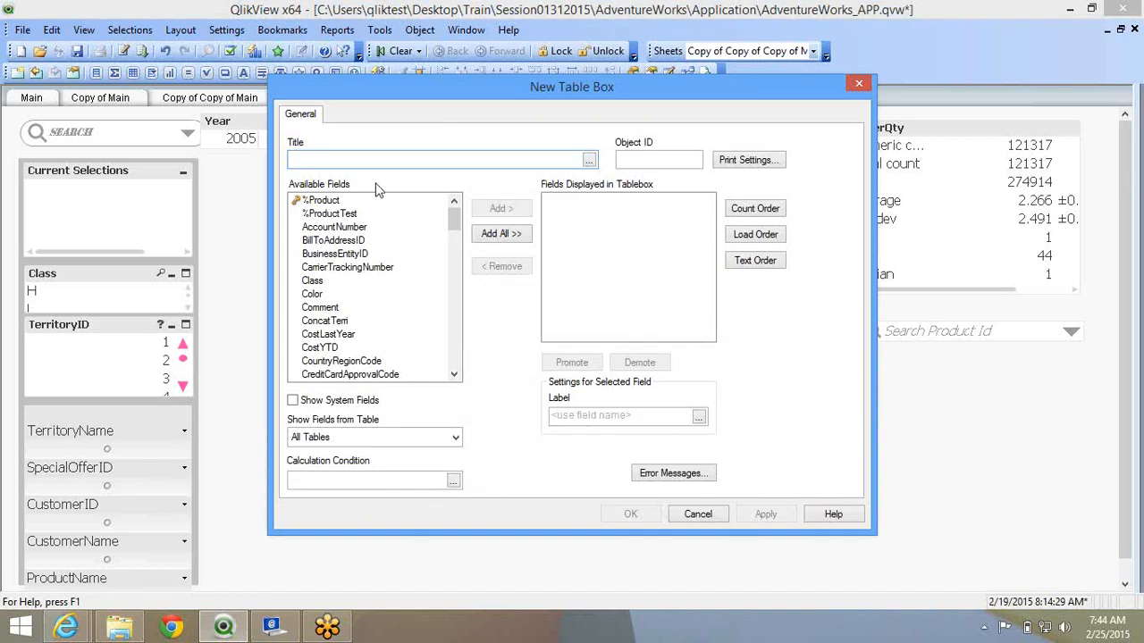
pyautogui.click(393, 437)
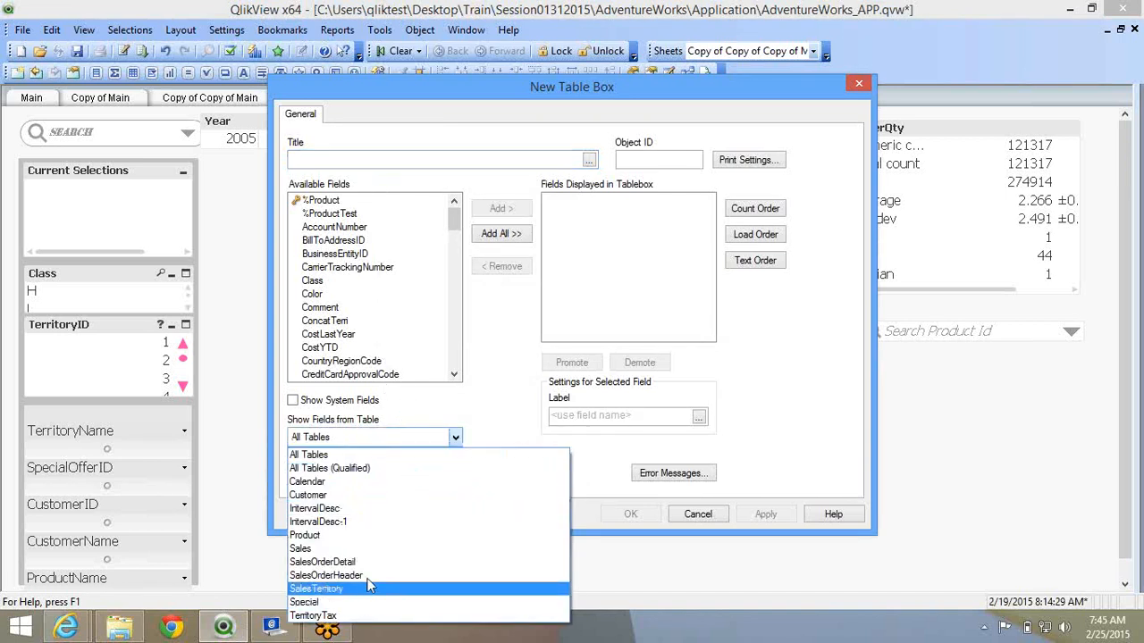
pyautogui.click(370, 578)
pyautogui.click(370, 577)
pyautogui.click(490, 234)
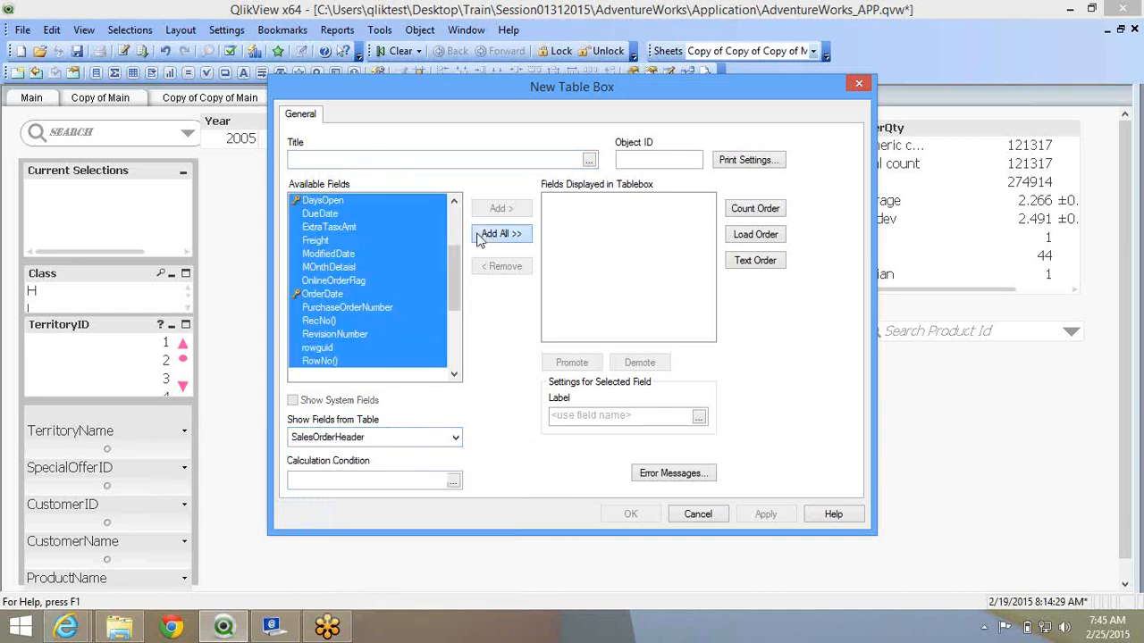
pyautogui.click(745, 238)
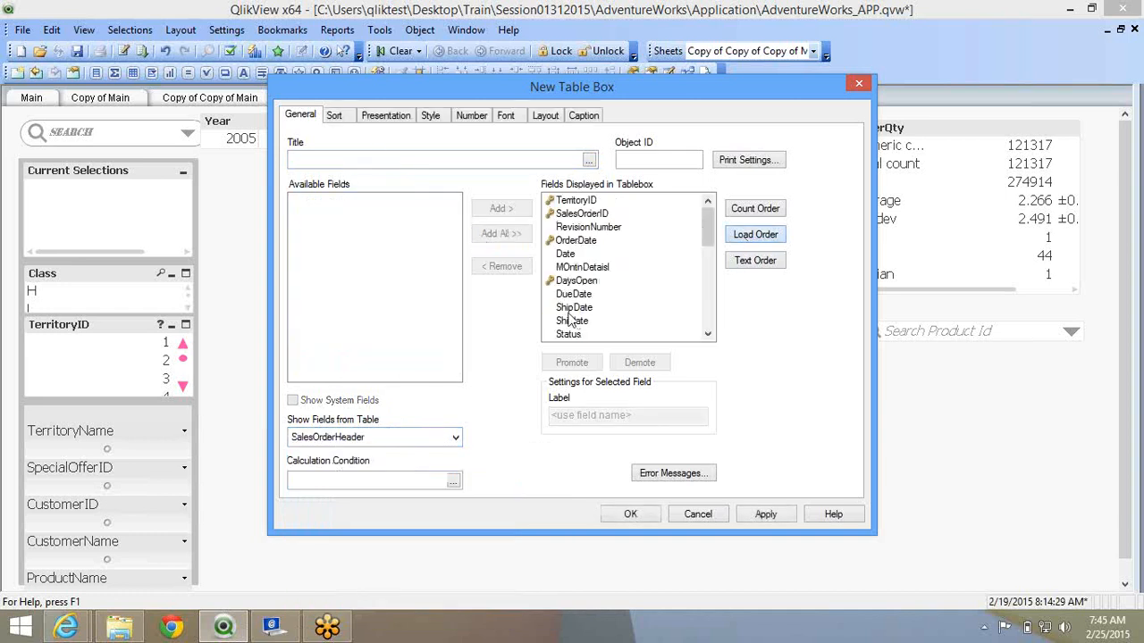
pyautogui.click(651, 515)
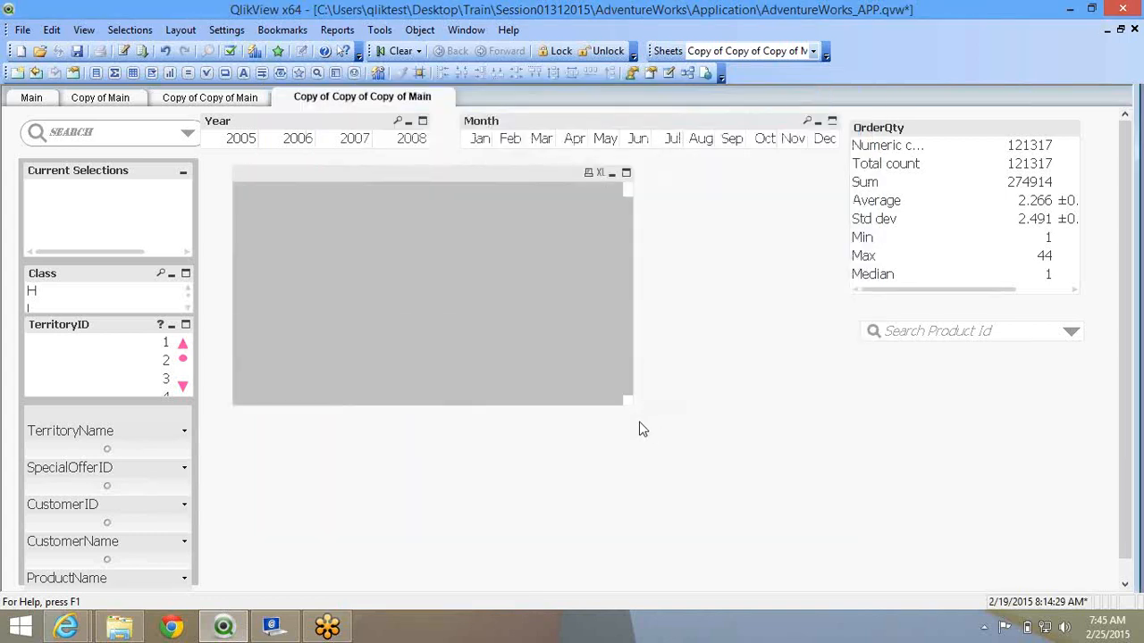
pyautogui.moveTo(628, 405); pyautogui.dragTo(786, 628)
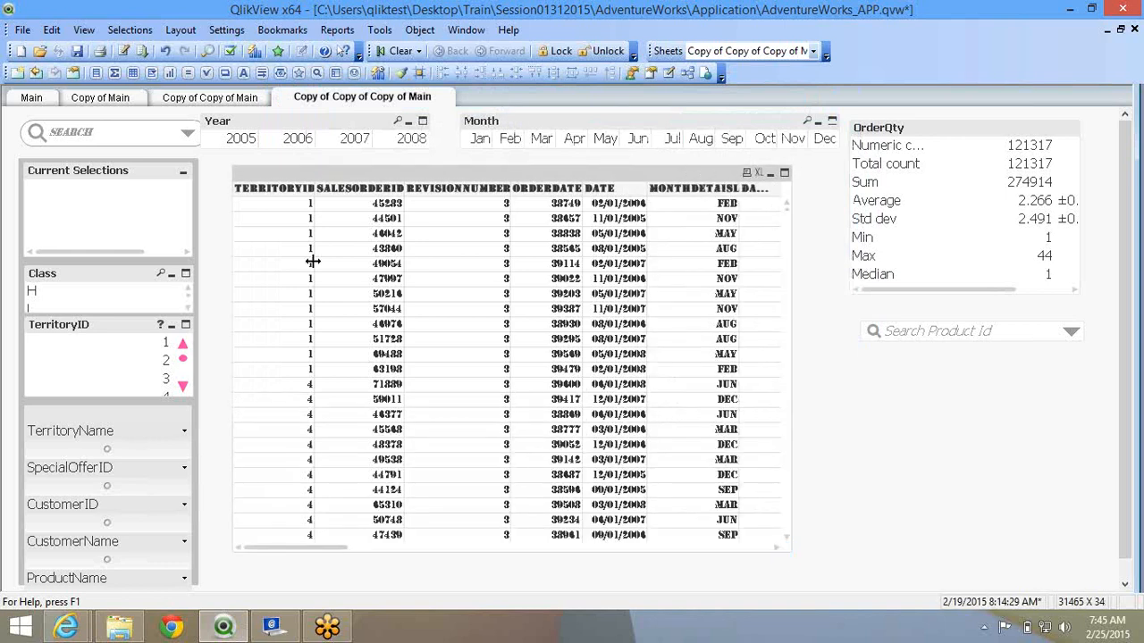
# Copy the Current Selections box's formatting onto the new table box with the Format Painter.
pyautogui.click(125, 179)
pyautogui.click(400, 72)
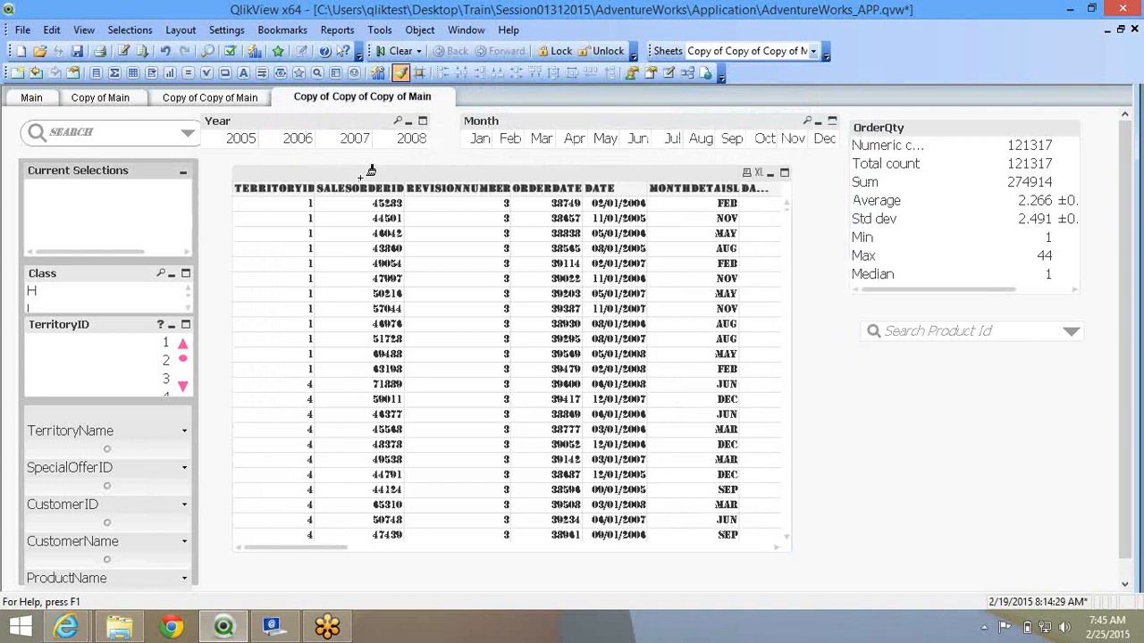
pyautogui.click(462, 349)
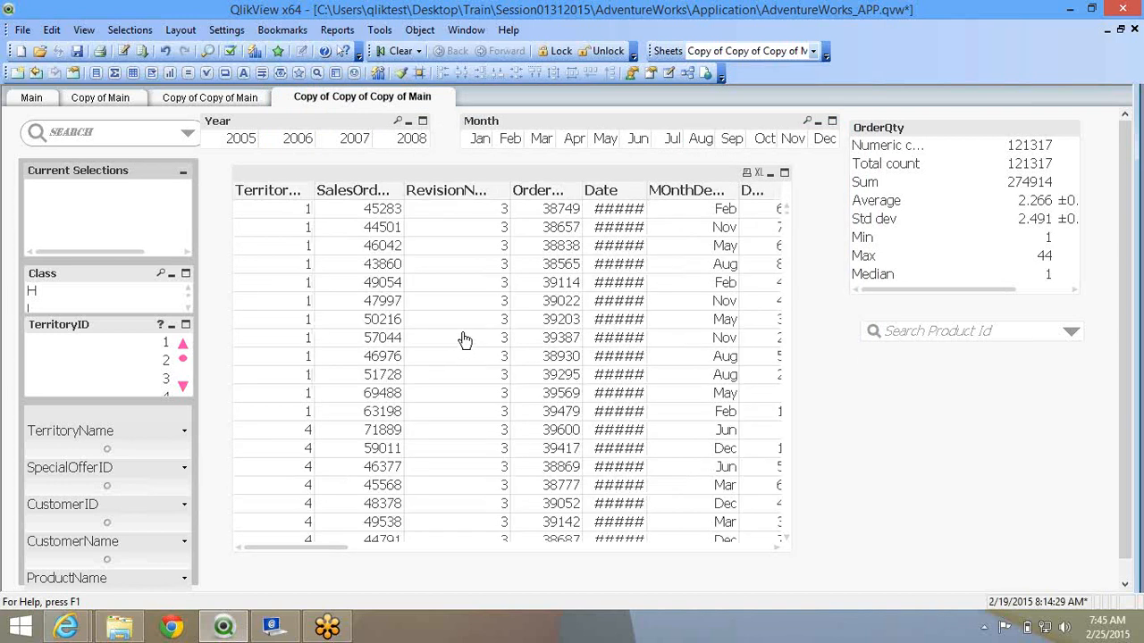
# Widen the table box's Date column until the full dates fit.
pyautogui.moveTo(648, 190); pyautogui.dragTo(685, 189)
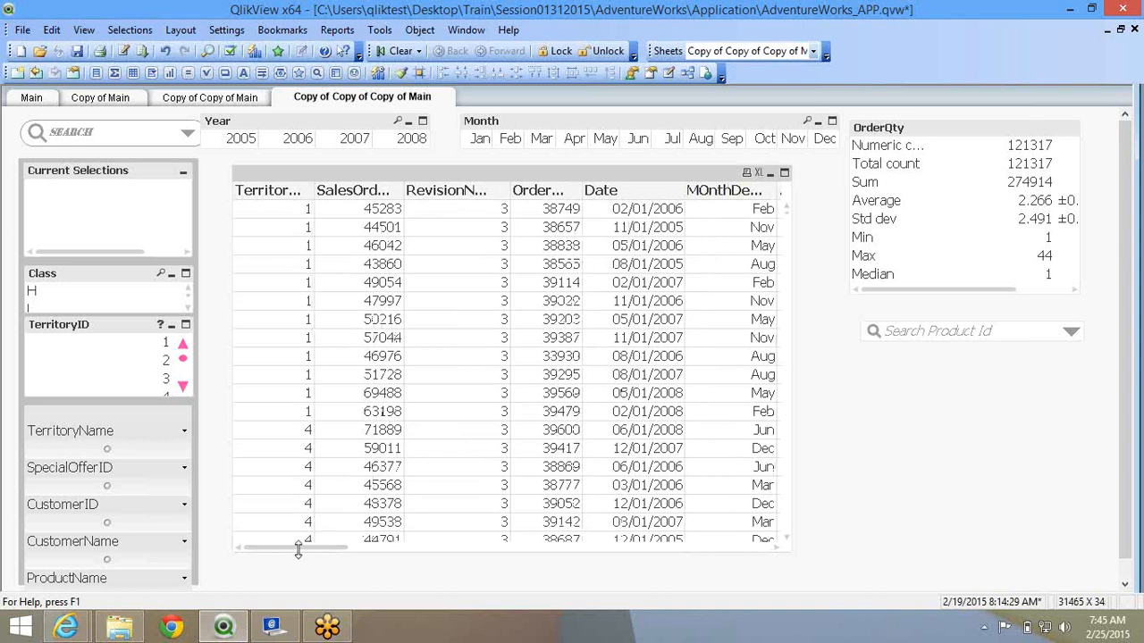
pyautogui.moveTo(302, 554); pyautogui.dragTo(255, 543)
# Arrange the table box's displayed fields in text order, after trying load order and count order, and apply the change.
pyautogui.rightClick(427, 319)
pyautogui.click(502, 13)
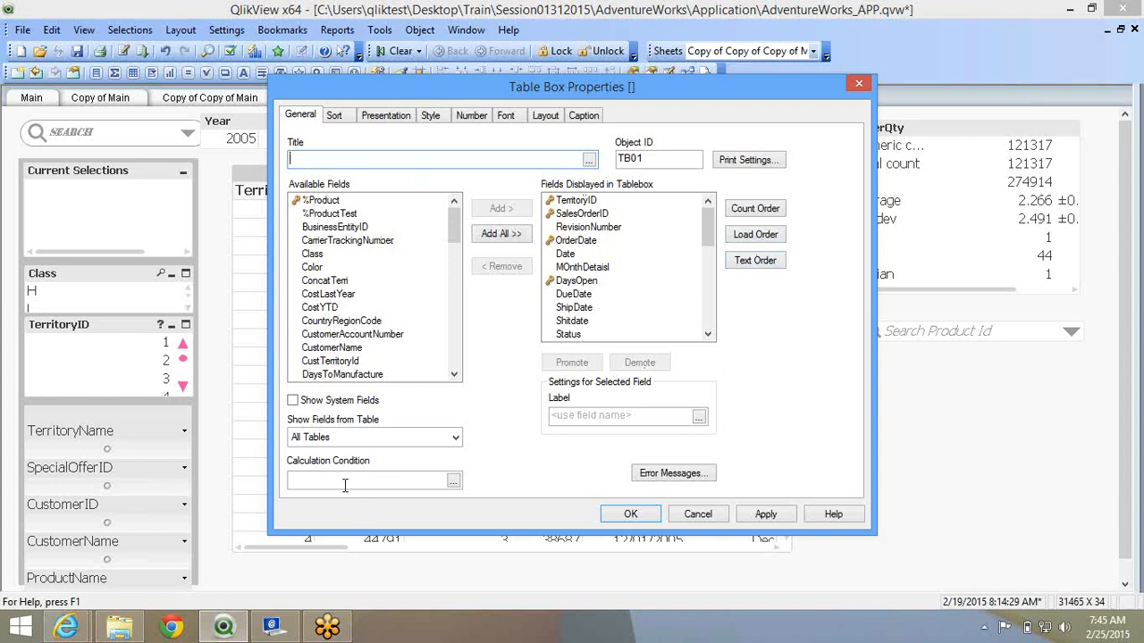
pyautogui.click(340, 115)
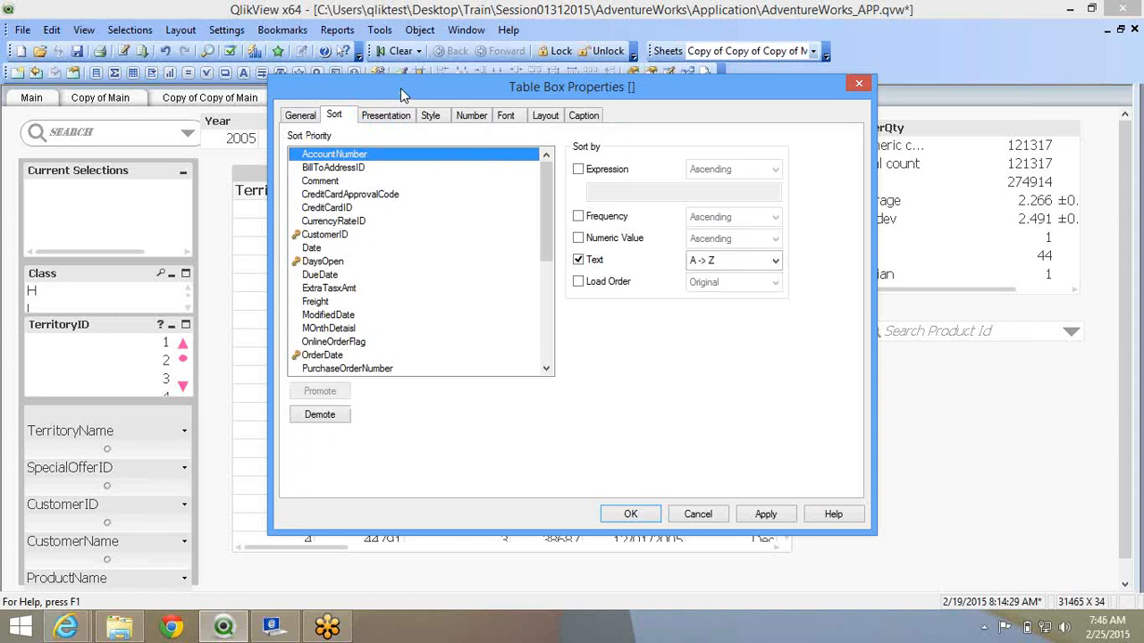
pyautogui.moveTo(401, 87); pyautogui.dragTo(652, 74)
pyautogui.click(588, 78)
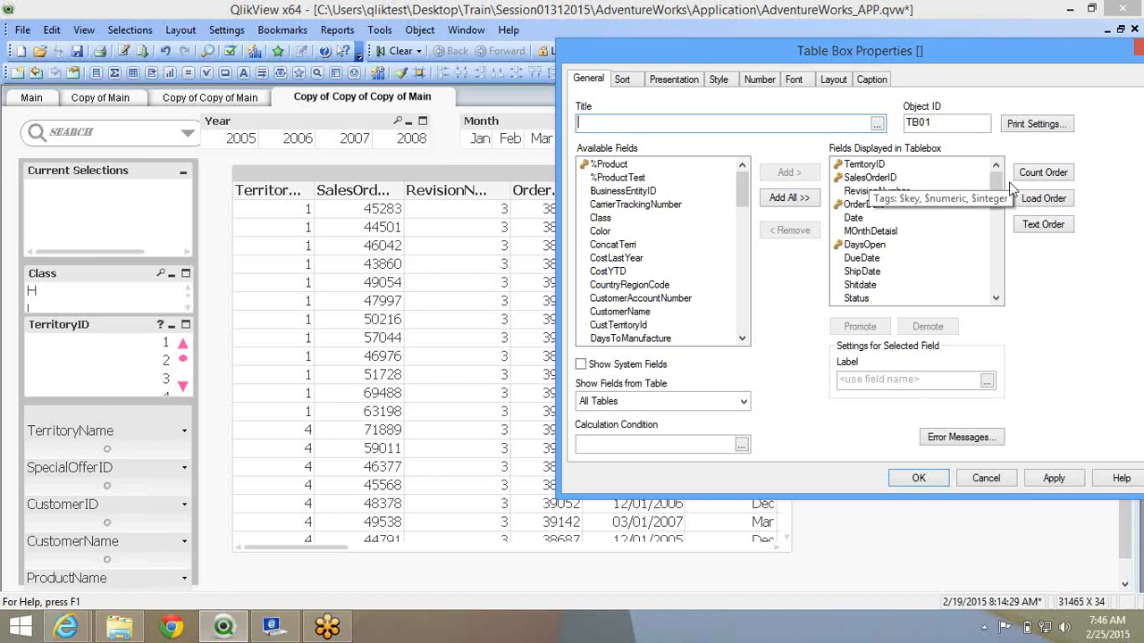
pyautogui.moveTo(995, 187); pyautogui.dragTo(1015, 254)
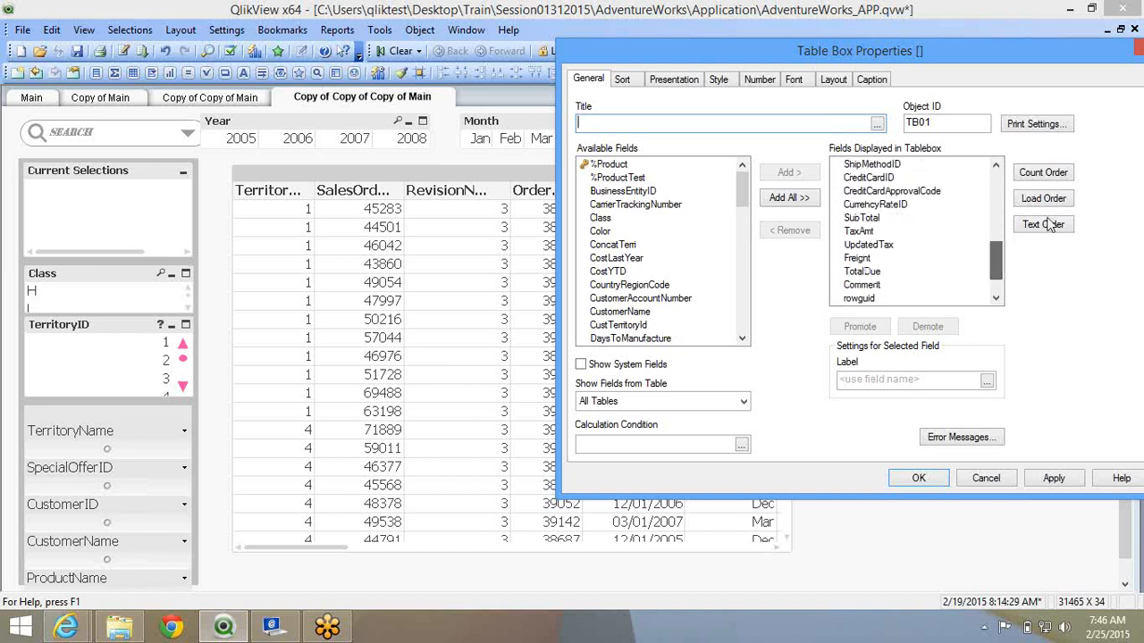
pyautogui.click(1063, 198)
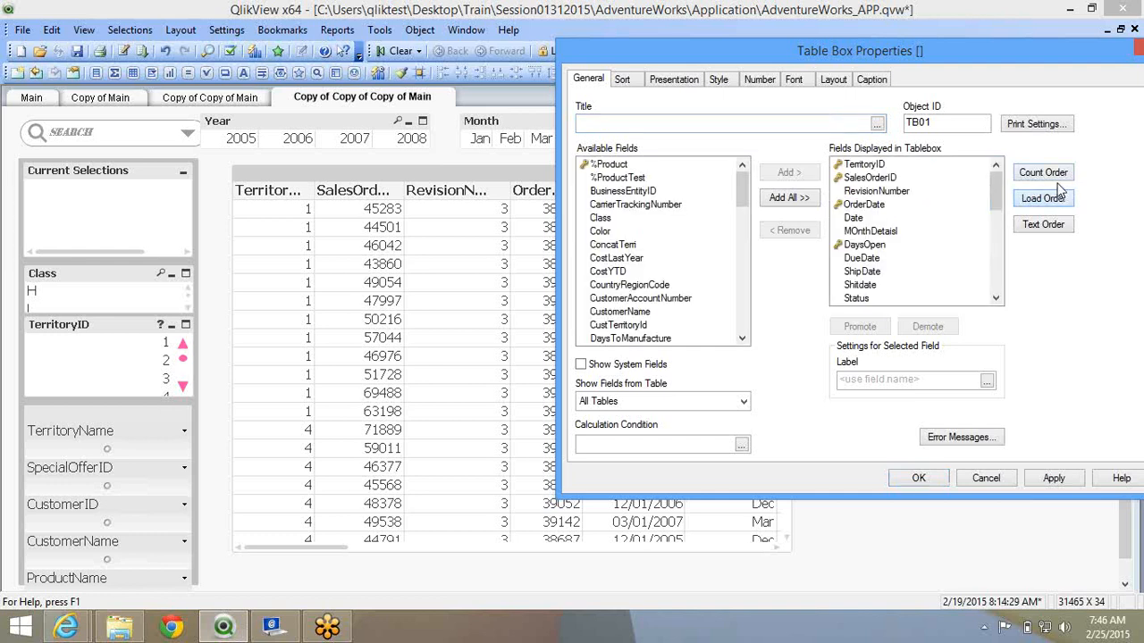
pyautogui.click(1053, 175)
pyautogui.click(1045, 226)
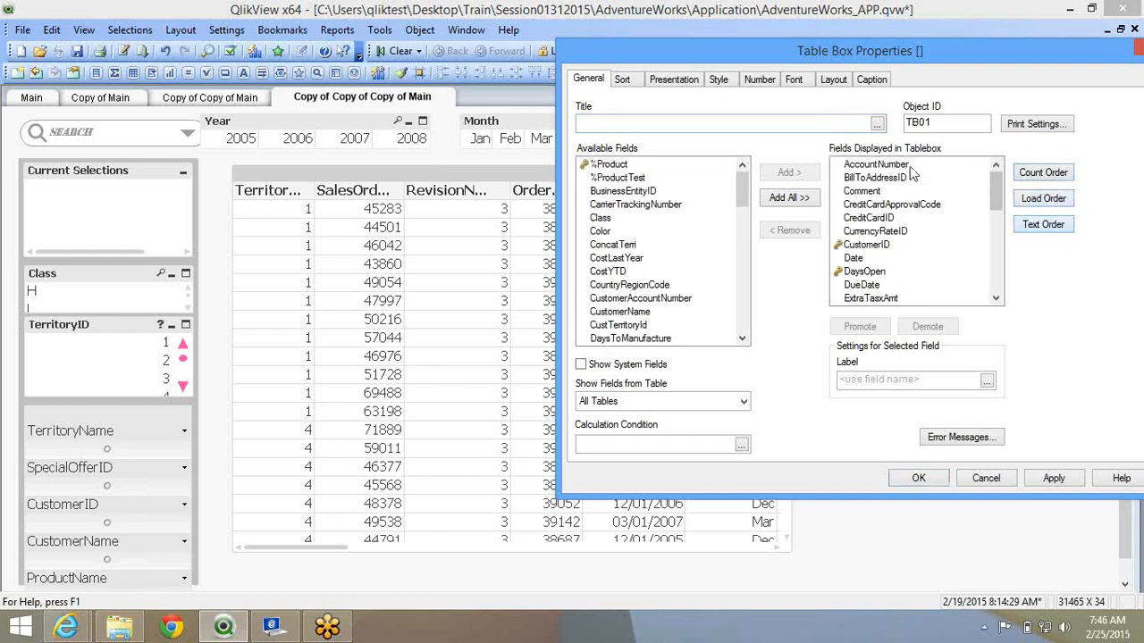
pyautogui.click(1056, 479)
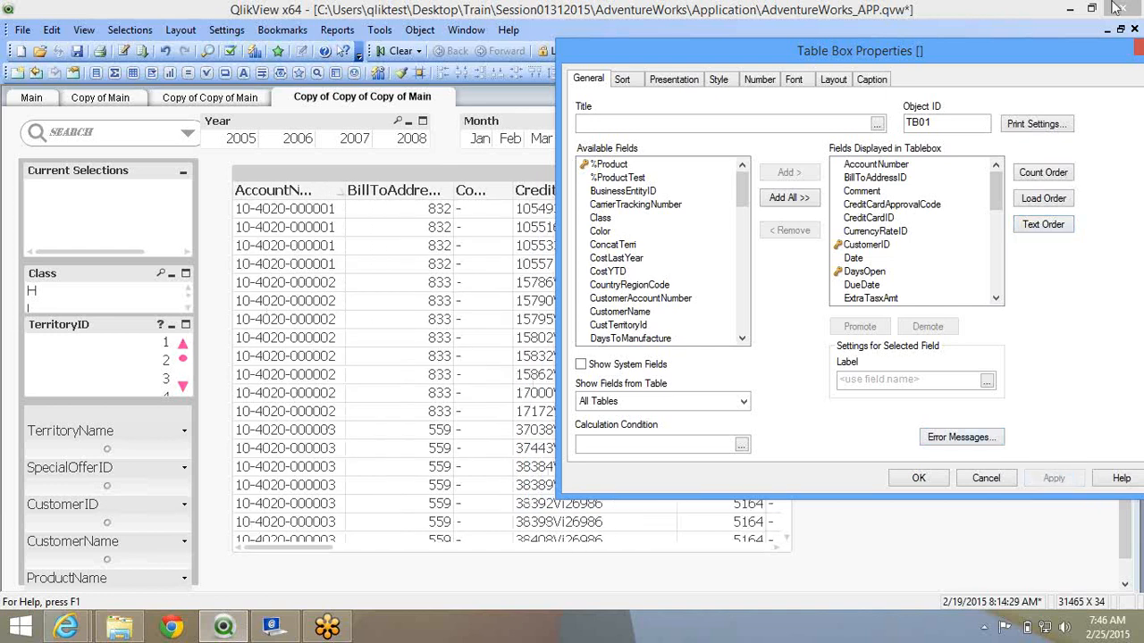
pyautogui.click(1128, 55)
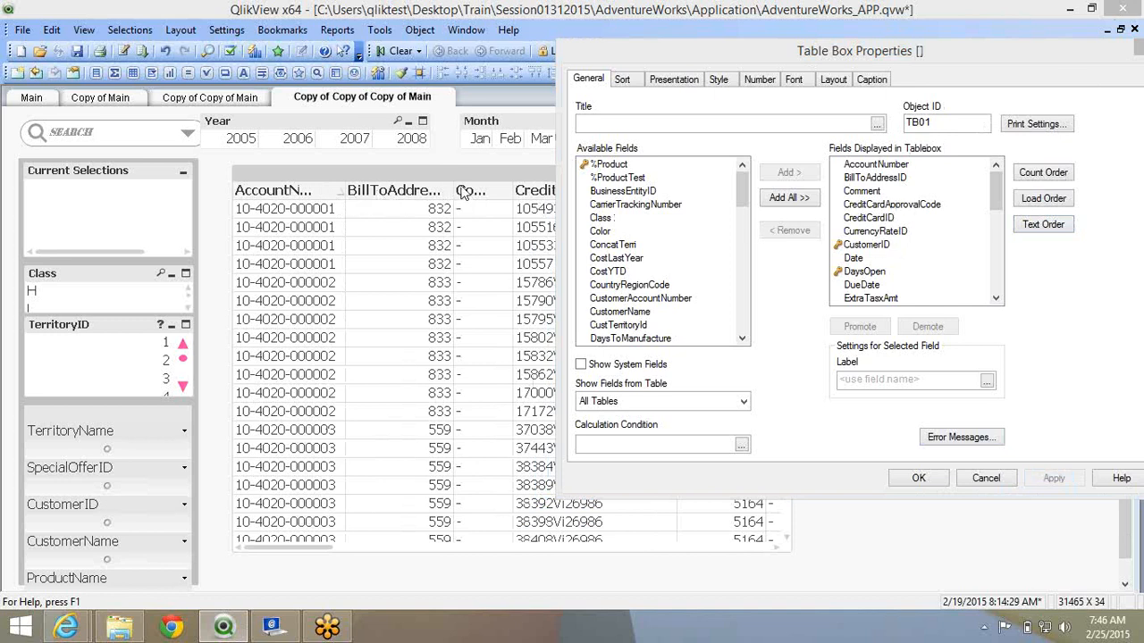
# Promote CustomerID to the first place in the table box's sort priority.
pyautogui.click(622, 79)
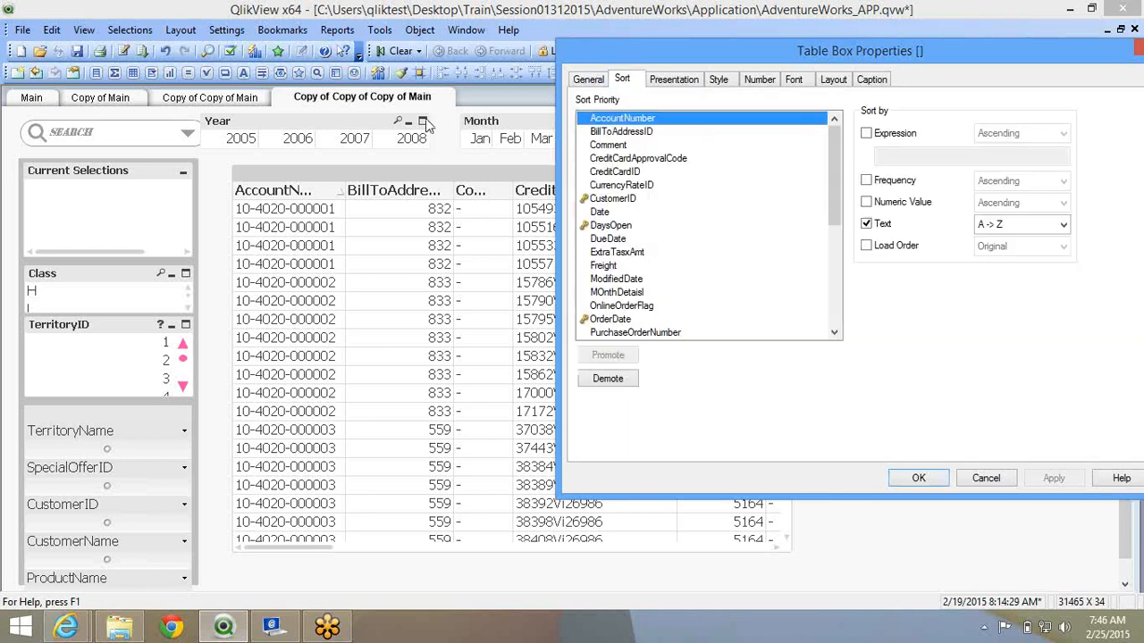
pyautogui.click(615, 200)
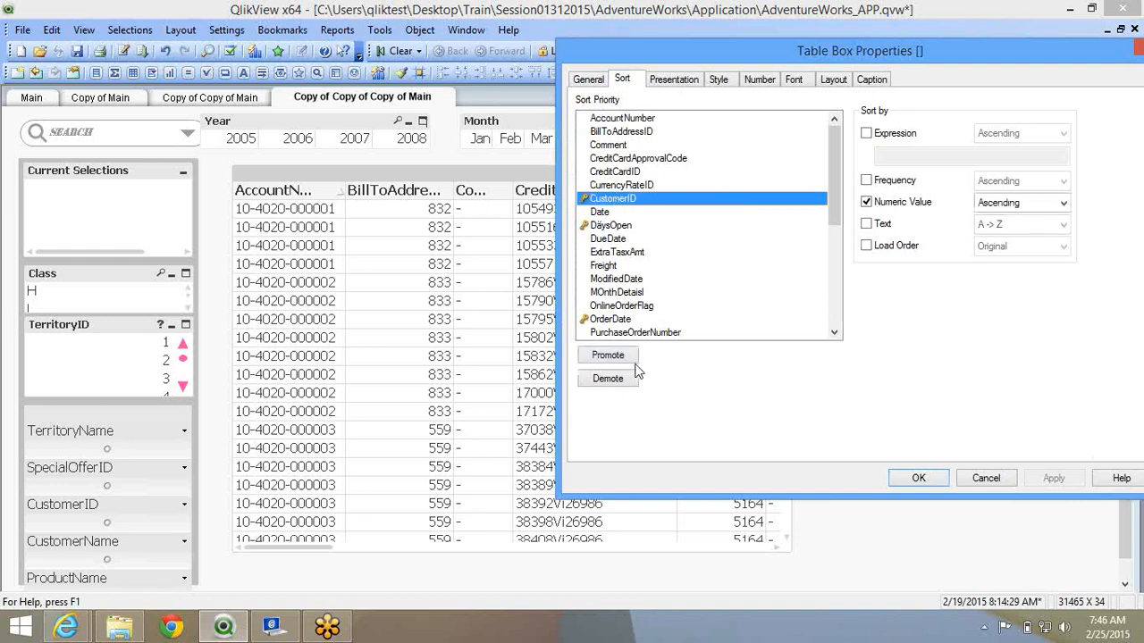
pyautogui.click(633, 359)
pyautogui.click(633, 359)
pyautogui.click(632, 359)
pyautogui.click(630, 358)
pyautogui.click(630, 357)
pyautogui.click(627, 357)
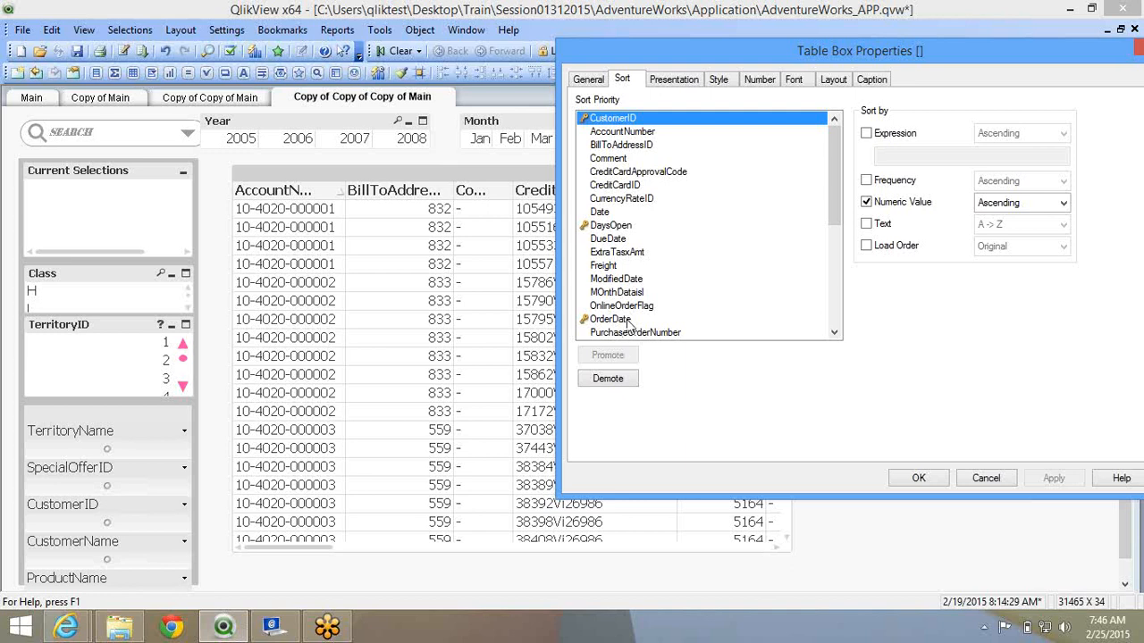
# Move SalesOrderID to second place in the sort priority, directly below CustomerID, and accept the table box properties.
pyautogui.click(627, 320)
pyautogui.scroll(-6, 627, 320)
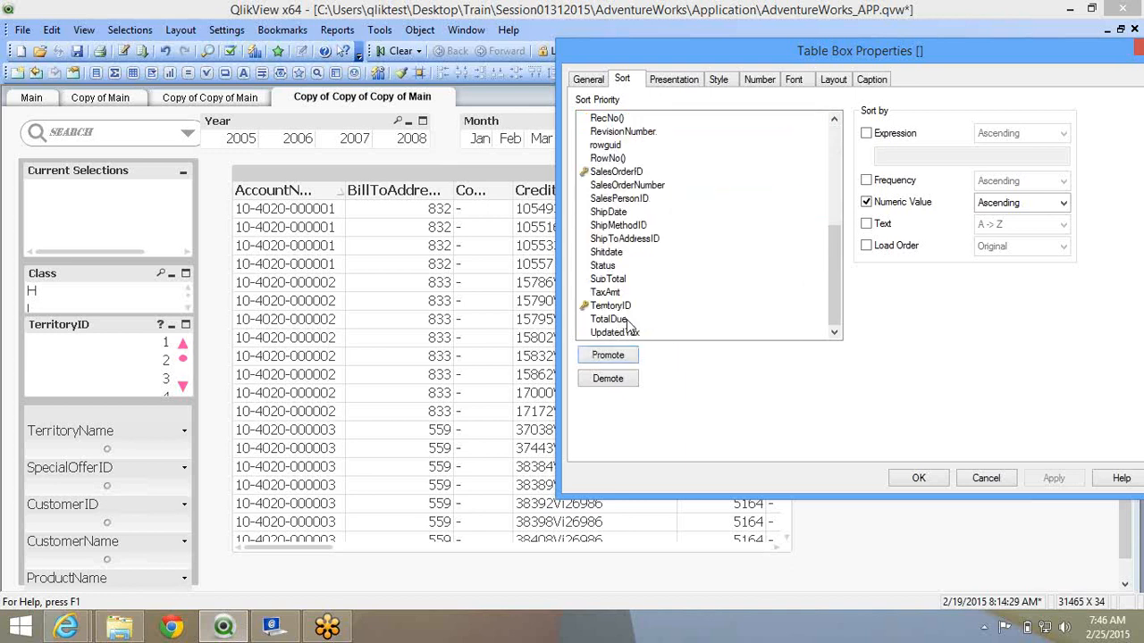
pyautogui.click(615, 172)
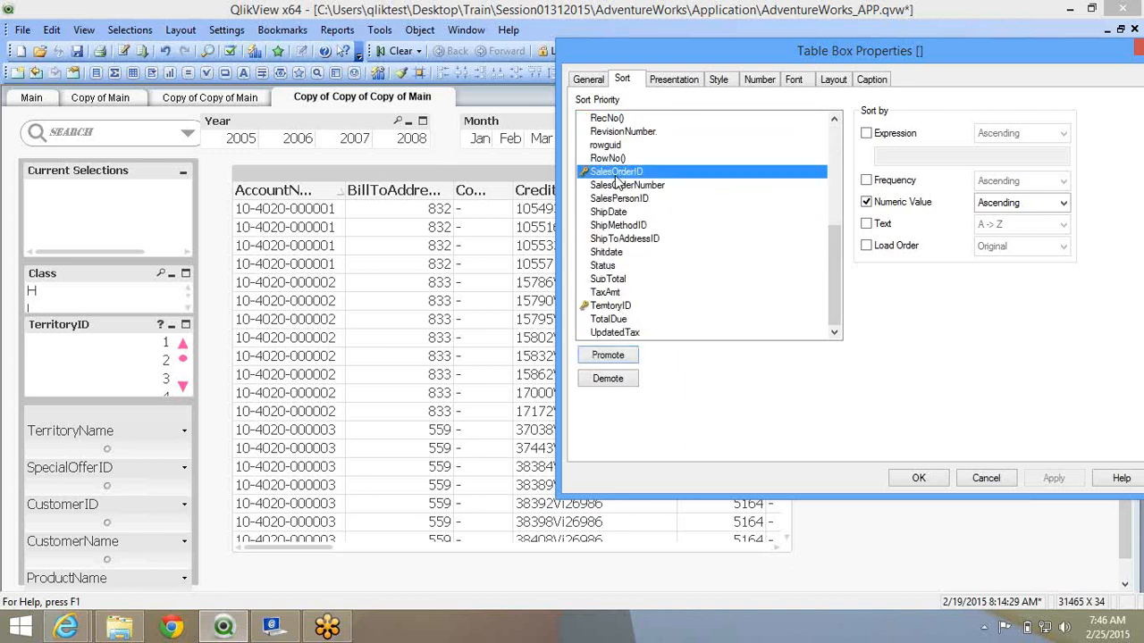
pyautogui.click(609, 362)
pyautogui.click(610, 362)
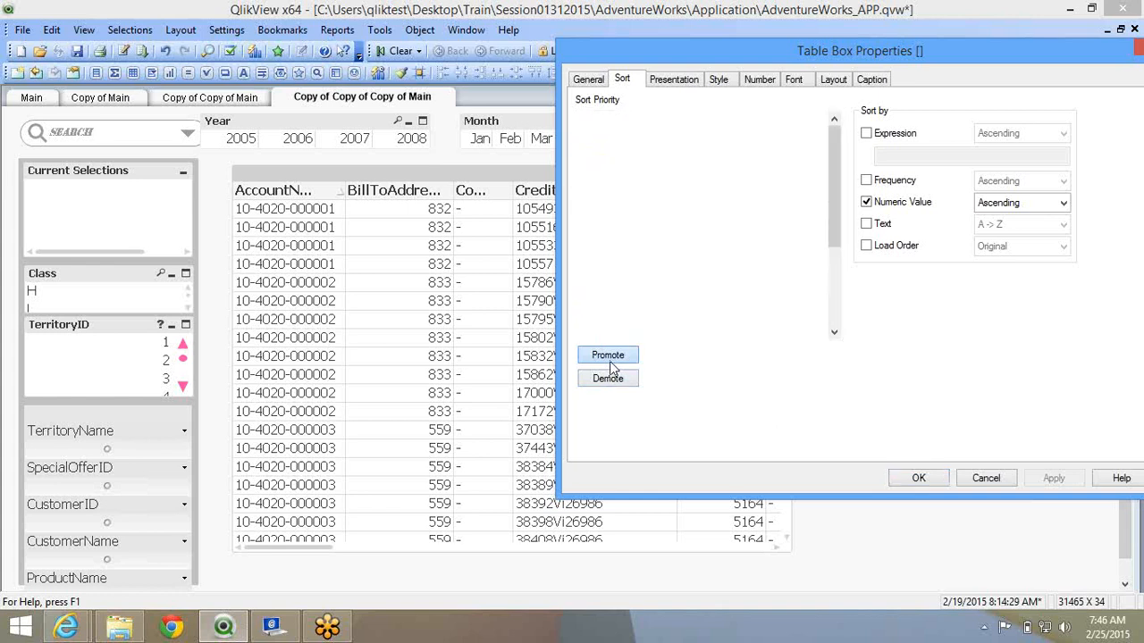
pyautogui.click(838, 161)
pyautogui.scroll(1, 838, 132)
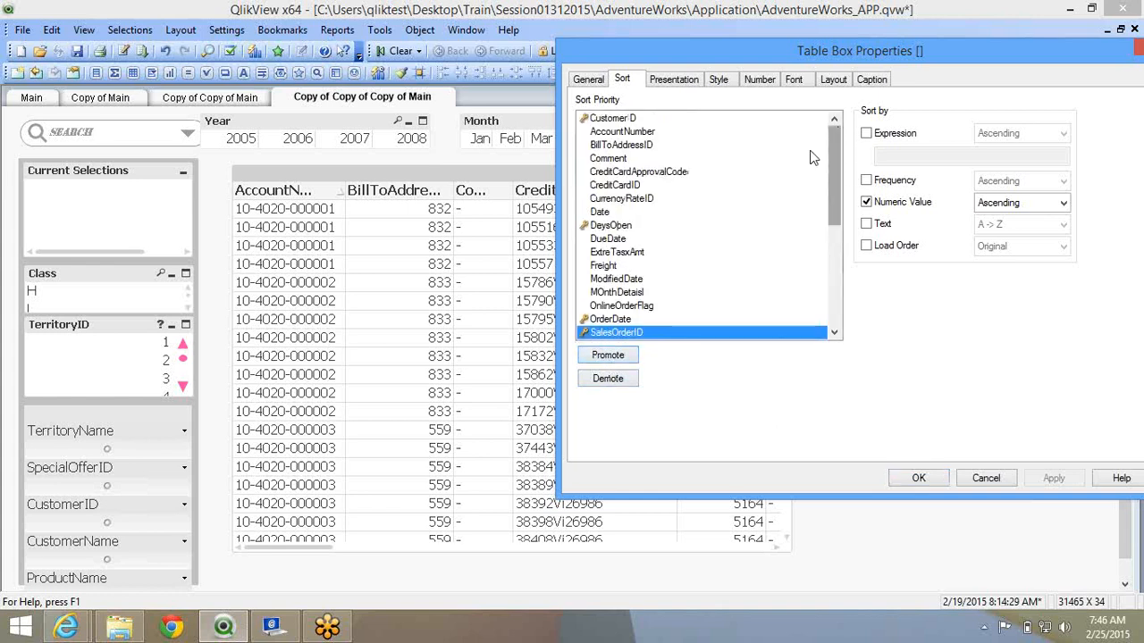
pyautogui.click(632, 360)
pyautogui.click(632, 360)
pyautogui.click(633, 360)
pyautogui.click(632, 360)
pyautogui.click(633, 360)
pyautogui.click(632, 361)
pyautogui.click(633, 360)
pyautogui.click(633, 360)
pyautogui.click(631, 355)
pyautogui.click(631, 355)
pyautogui.click(630, 355)
pyautogui.click(631, 355)
pyautogui.click(631, 355)
pyautogui.click(631, 355)
pyautogui.click(631, 355)
pyautogui.click(631, 354)
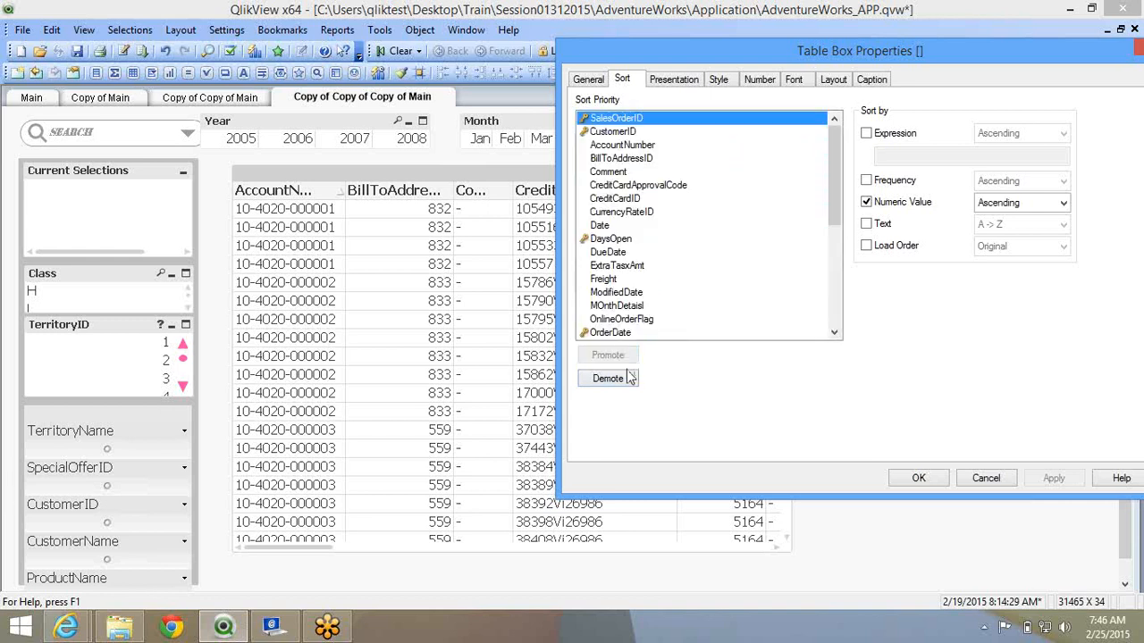
pyautogui.click(626, 381)
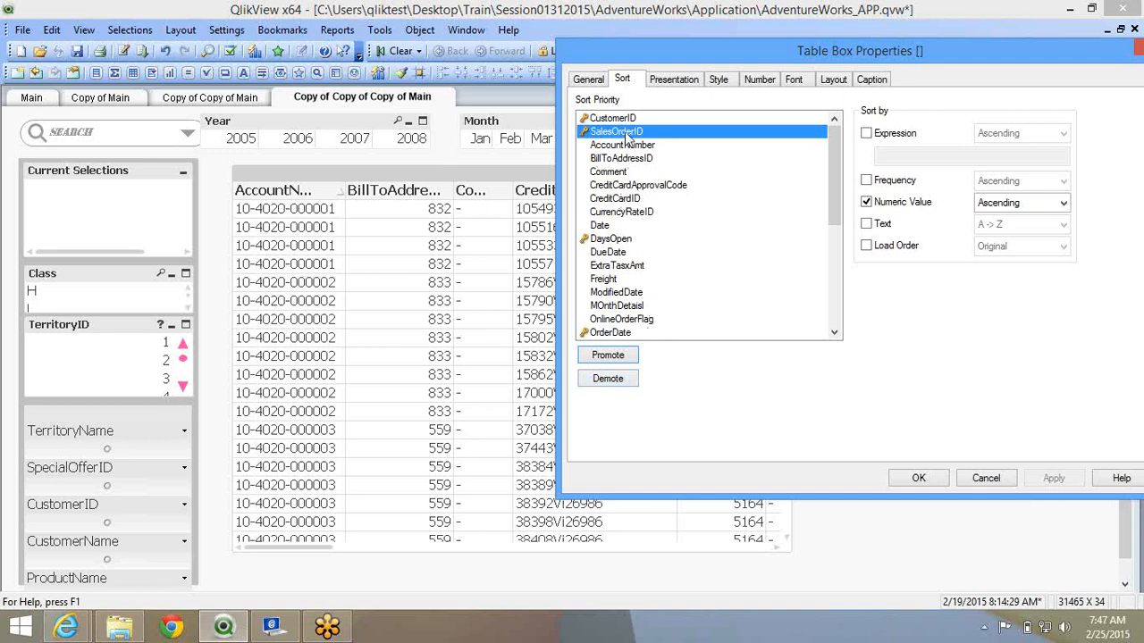
pyautogui.click(590, 80)
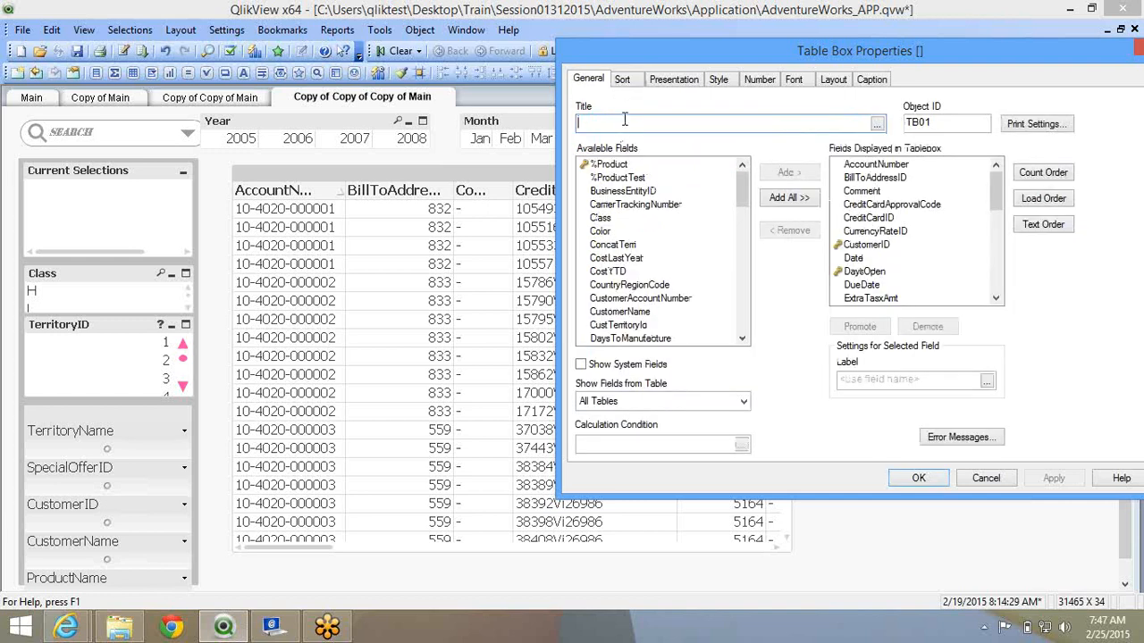
pyautogui.click(622, 80)
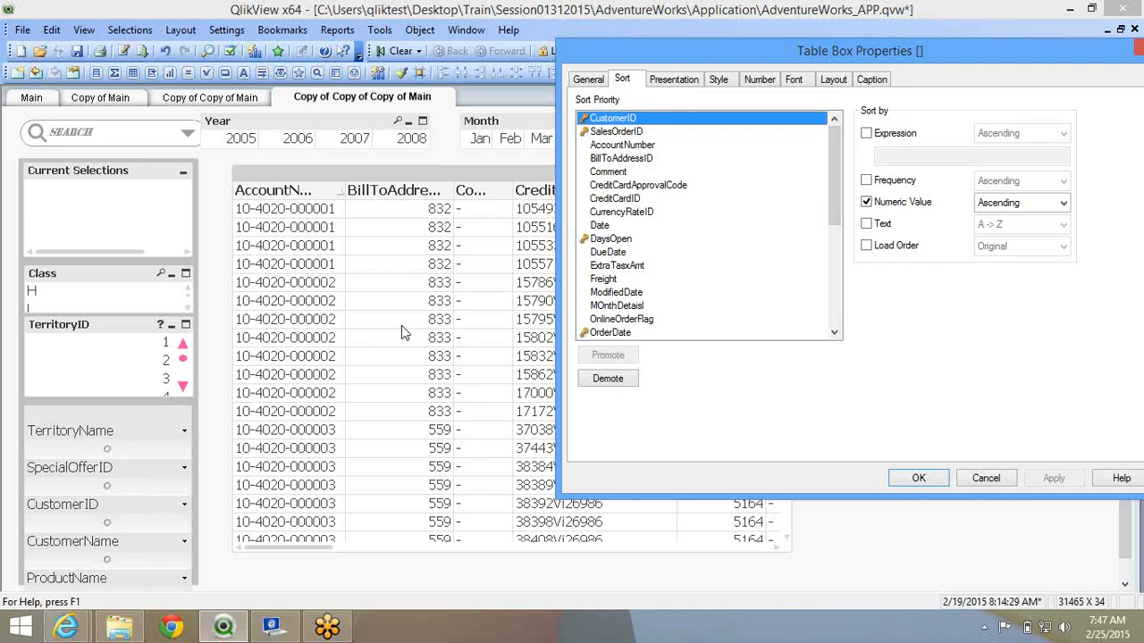
pyautogui.click(918, 480)
# Widen the table box over the OrderQty statistics box until part of the Date column shows.
pyautogui.moveTo(786, 546); pyautogui.dragTo(940, 540)
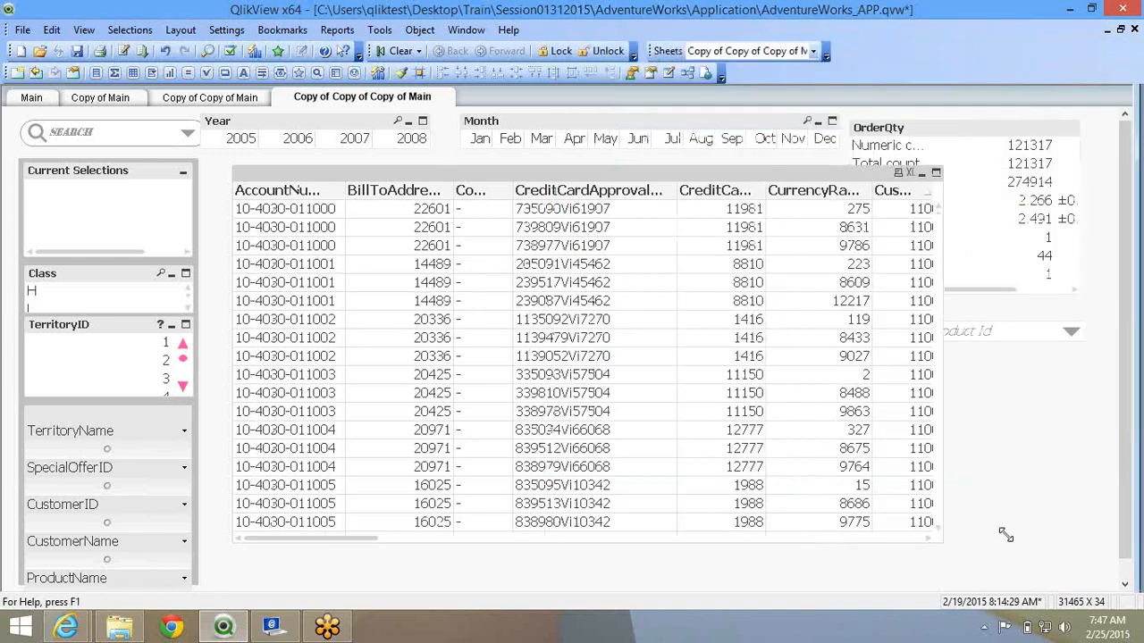
pyautogui.moveTo(1012, 546); pyautogui.dragTo(1012, 546)
pyautogui.press('super+c')
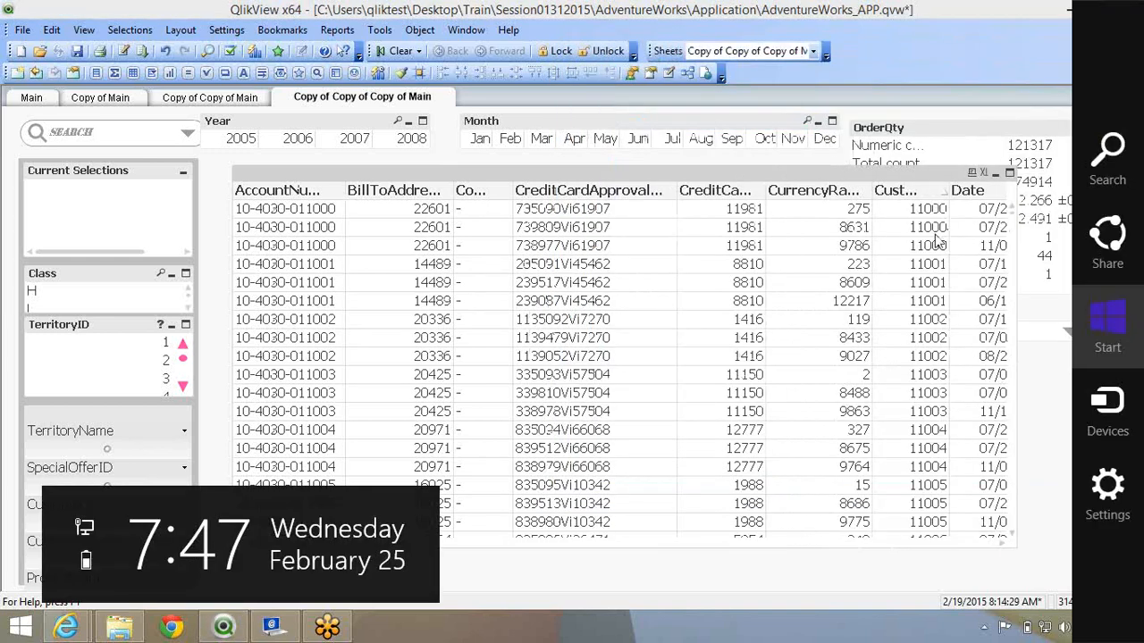
pyautogui.press('Escape')
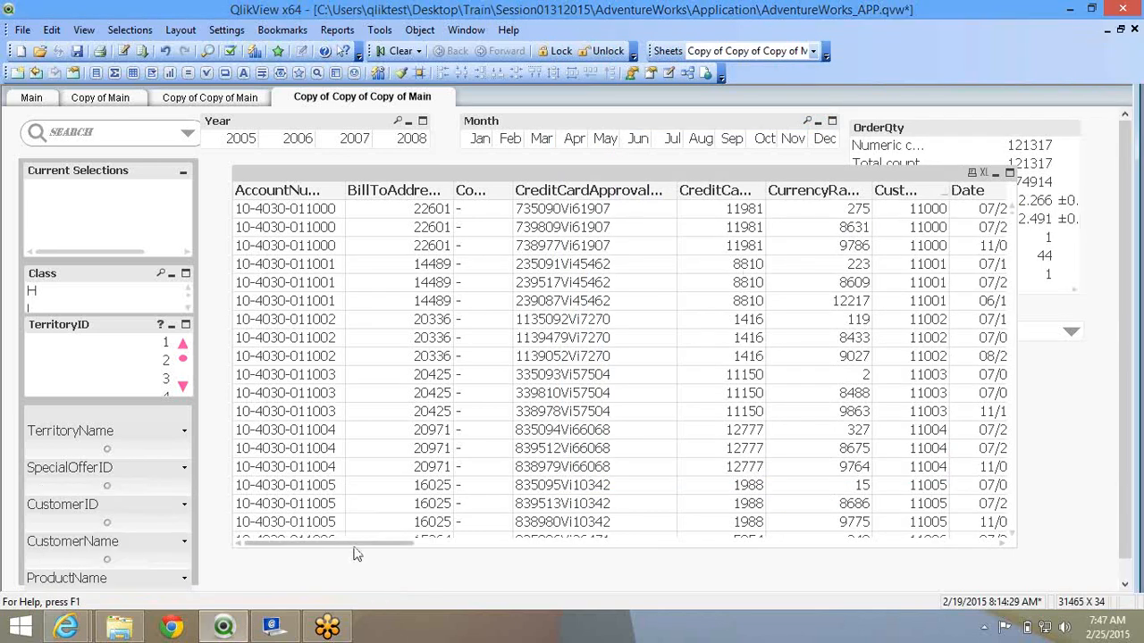
# Widen the table box's SalesOrderID column until its full header fits.
pyautogui.moveTo(374, 541); pyautogui.dragTo(379, 543)
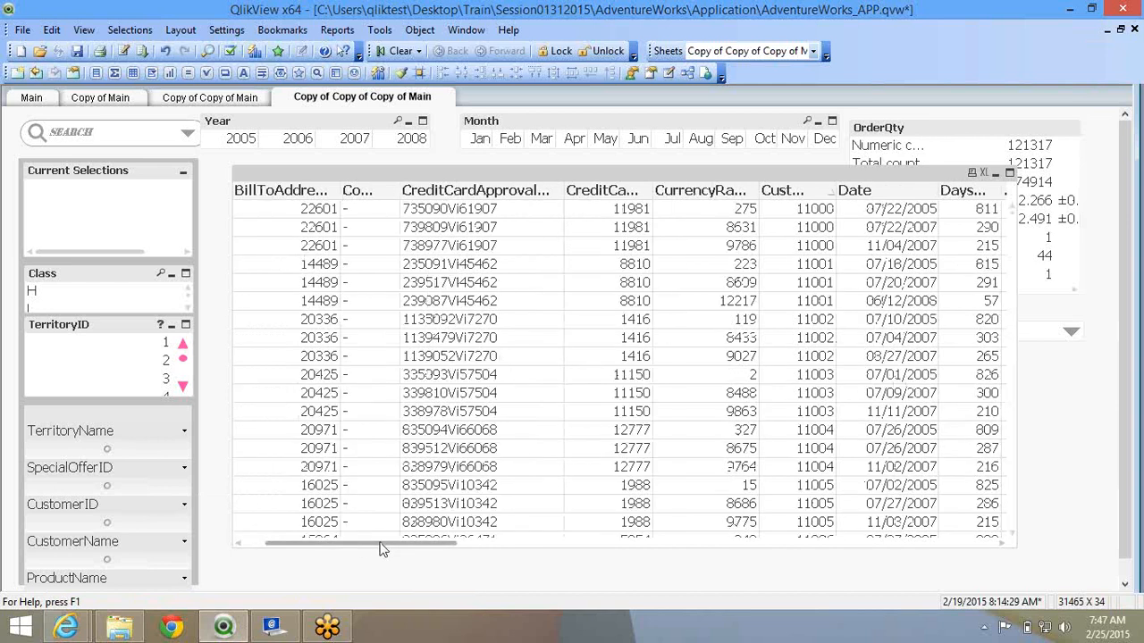
pyautogui.moveTo(388, 542); pyautogui.dragTo(394, 543)
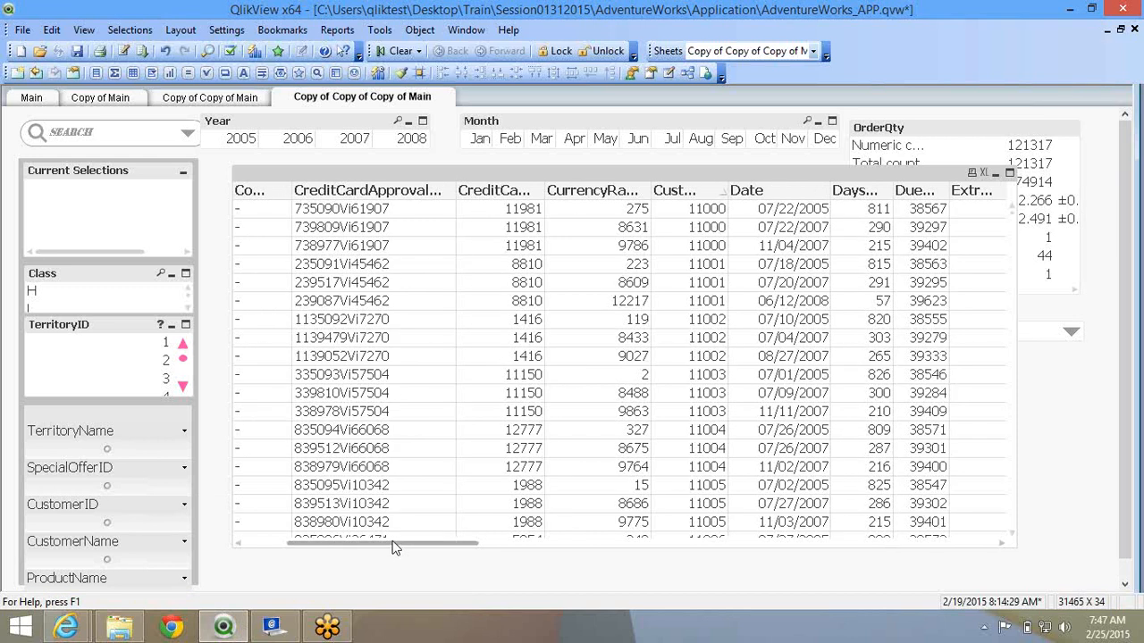
pyautogui.moveTo(409, 547); pyautogui.dragTo(738, 523)
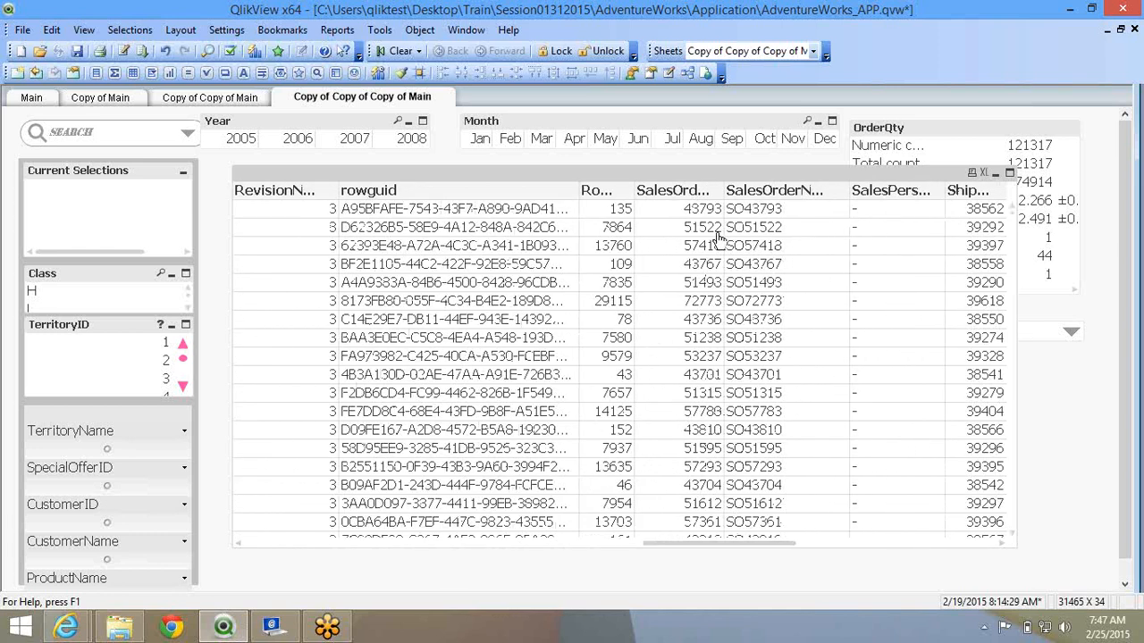
pyautogui.moveTo(728, 188); pyautogui.dragTo(762, 188)
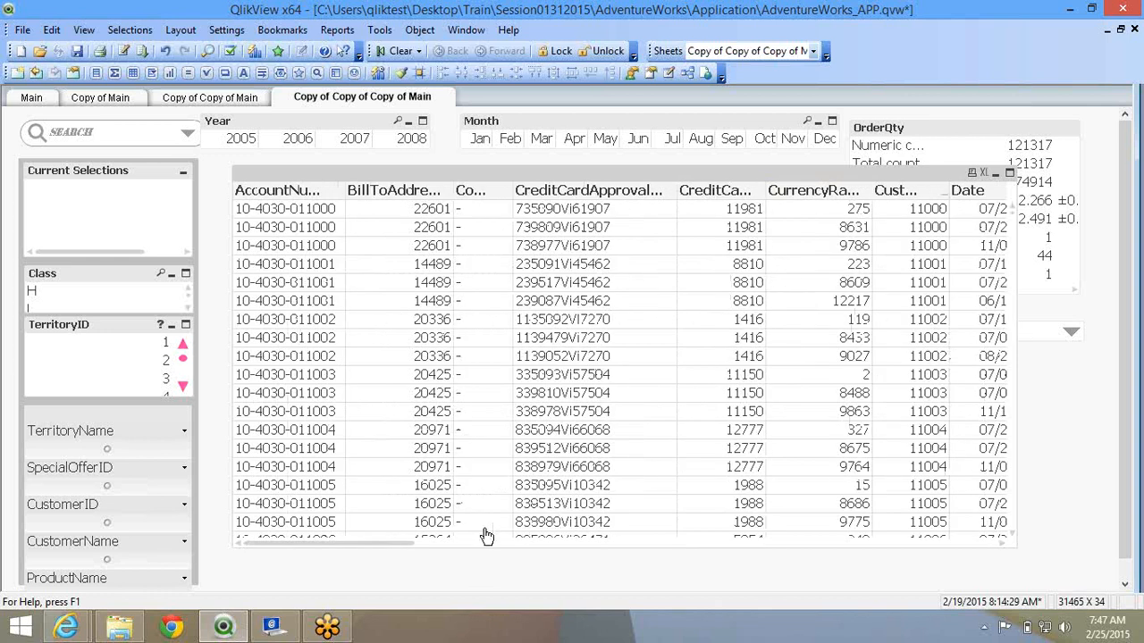
# Examine the row order in the CustomerID and SalesOrderID columns of the table box to check the sorting.
pyautogui.moveTo(393, 543); pyautogui.dragTo(757, 564)
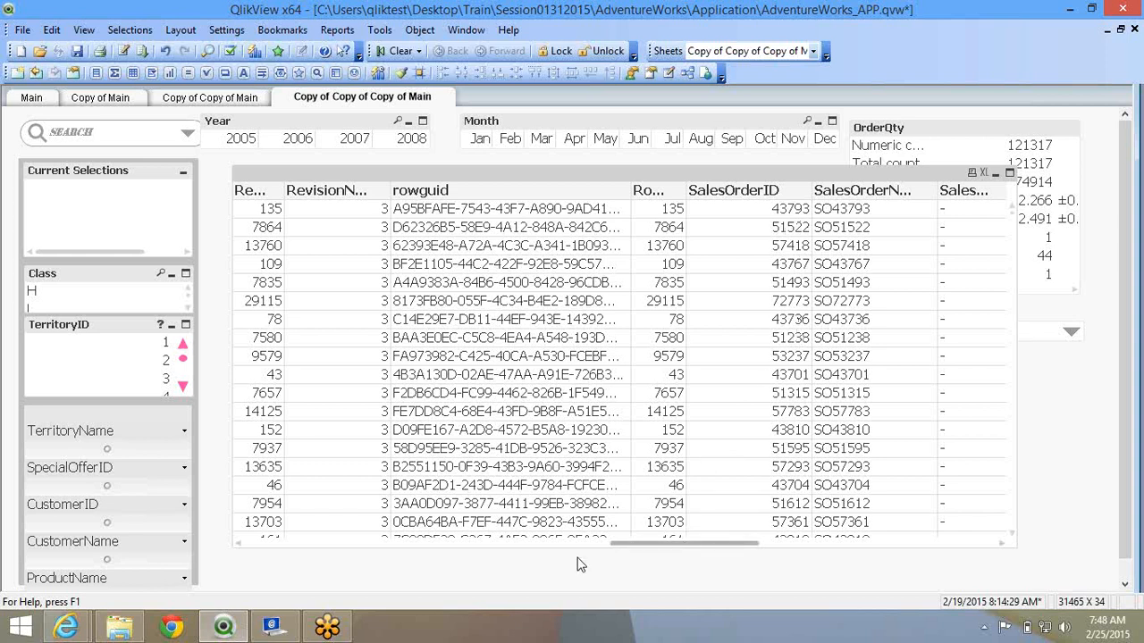
pyautogui.moveTo(545, 558); pyautogui.dragTo(417, 564)
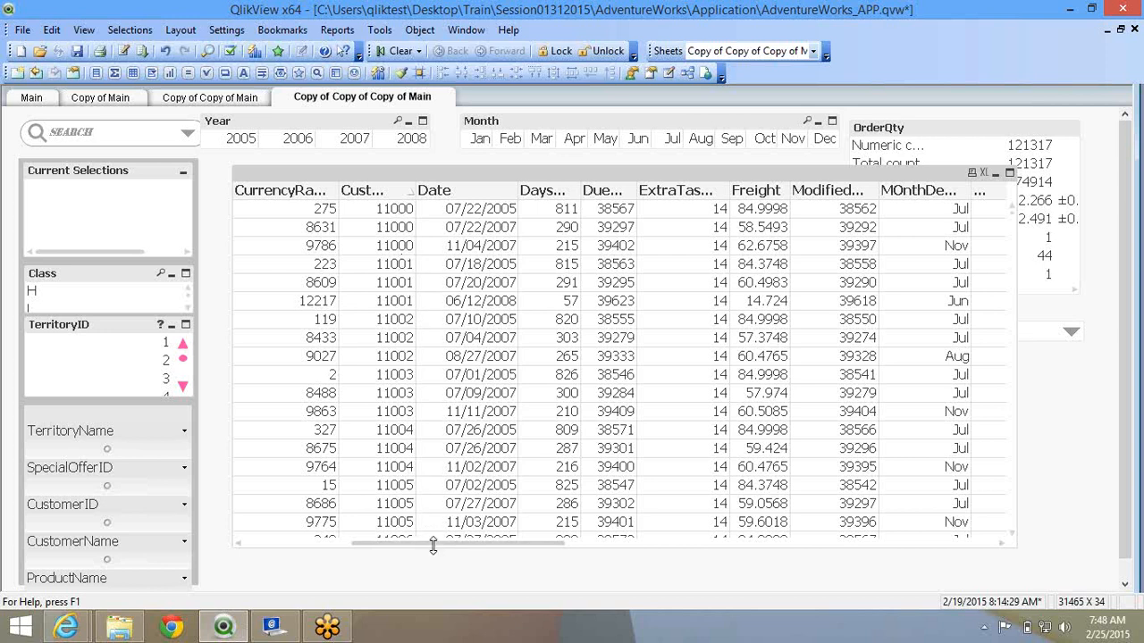
pyautogui.moveTo(436, 546); pyautogui.dragTo(384, 542)
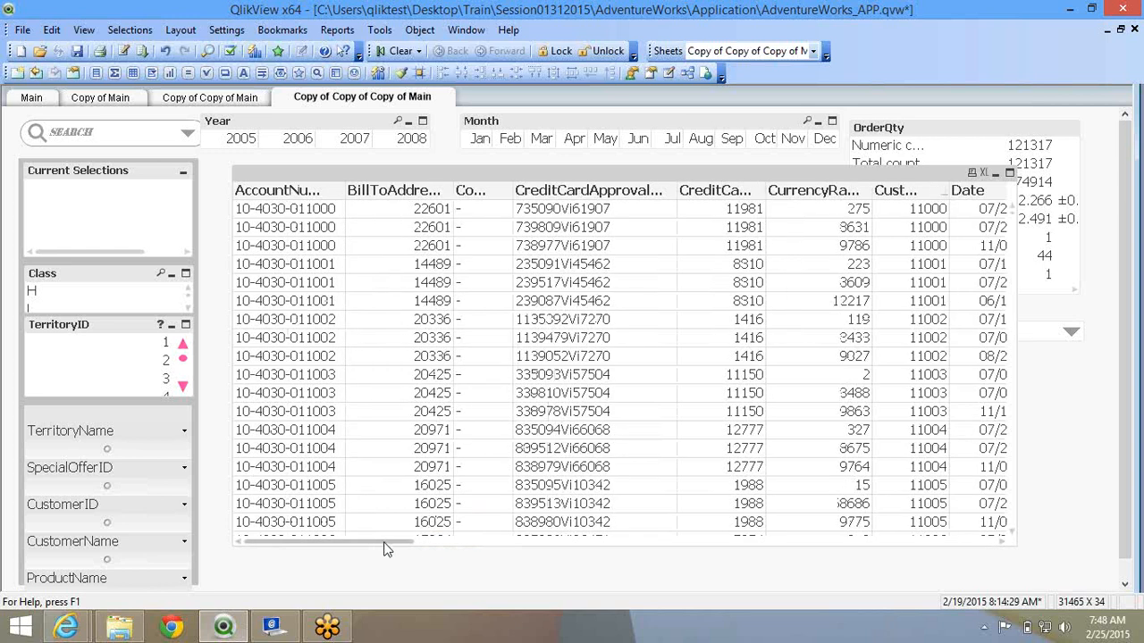
pyautogui.click(446, 543)
pyautogui.click(567, 542)
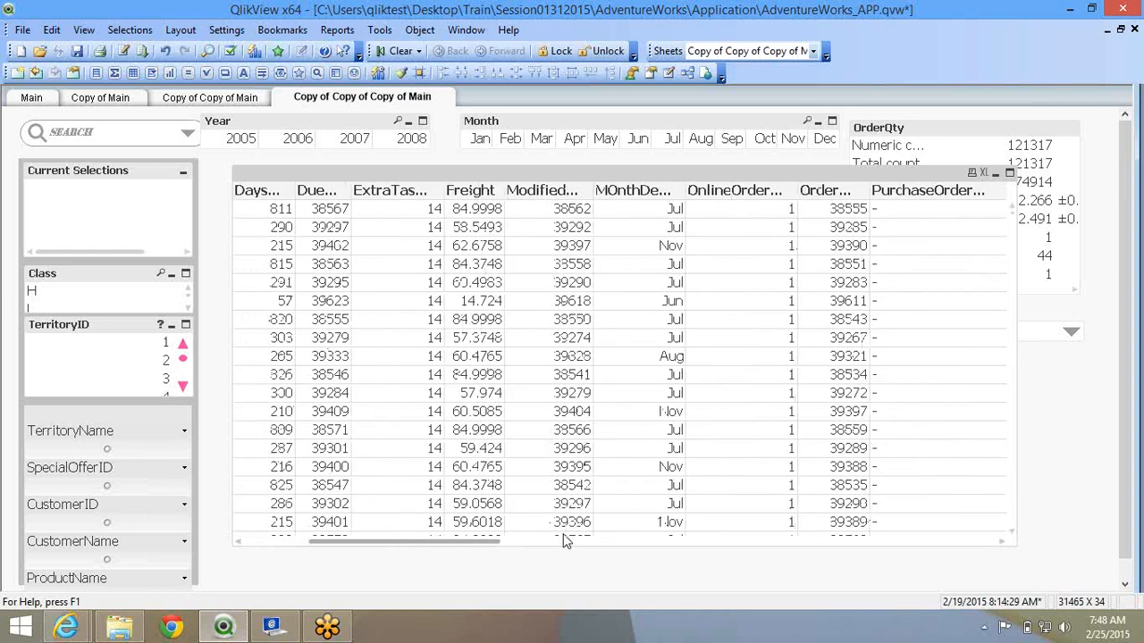
pyautogui.click(623, 540)
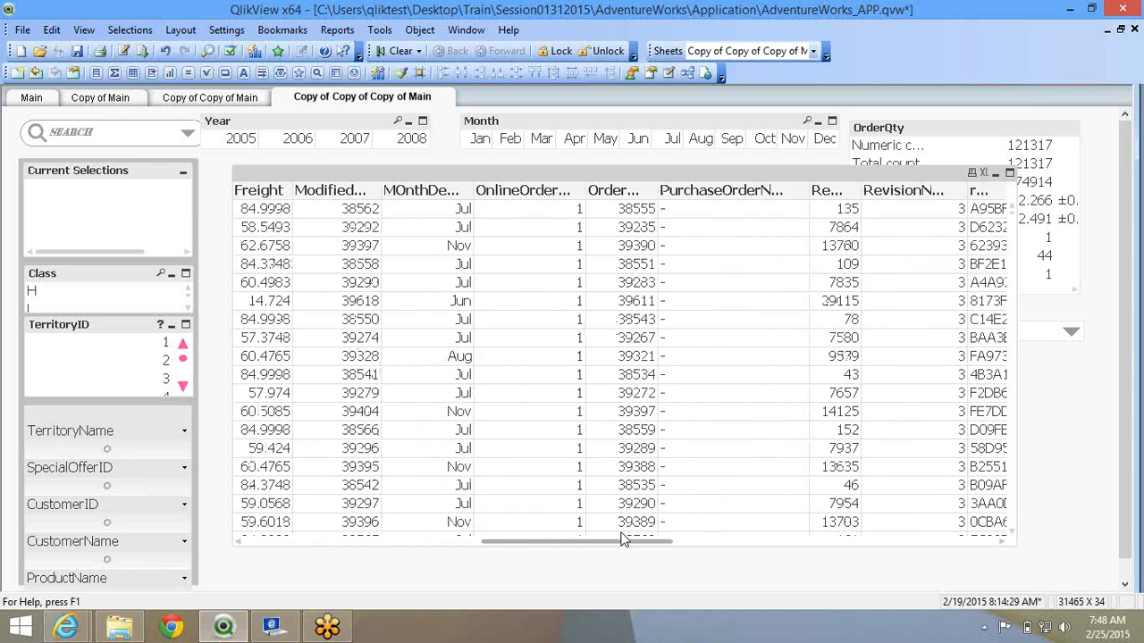
pyautogui.click(704, 536)
pyautogui.click(719, 535)
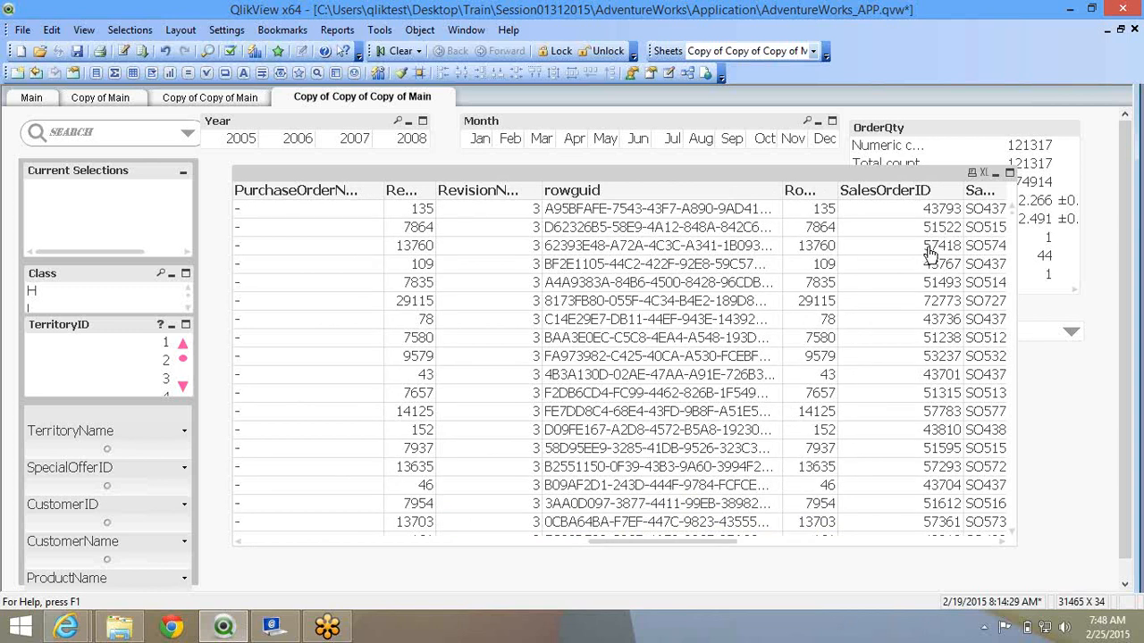
# Enable Dropdown Select for all fields in the table box's presentation properties and accept the changes.
pyautogui.rightClick(506, 225)
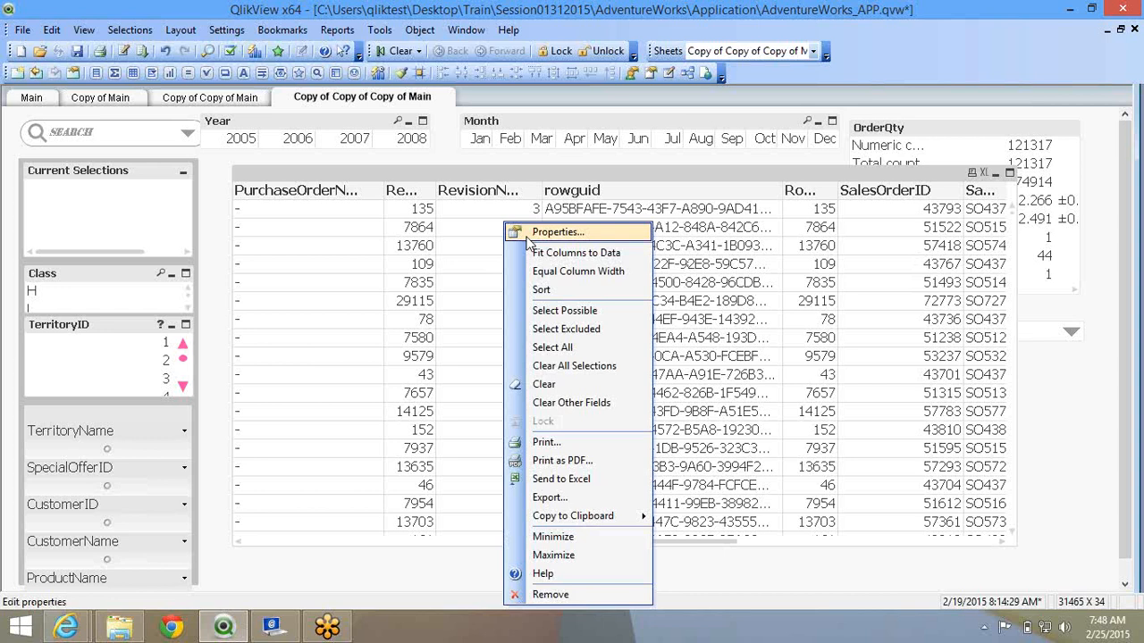
pyautogui.click(525, 236)
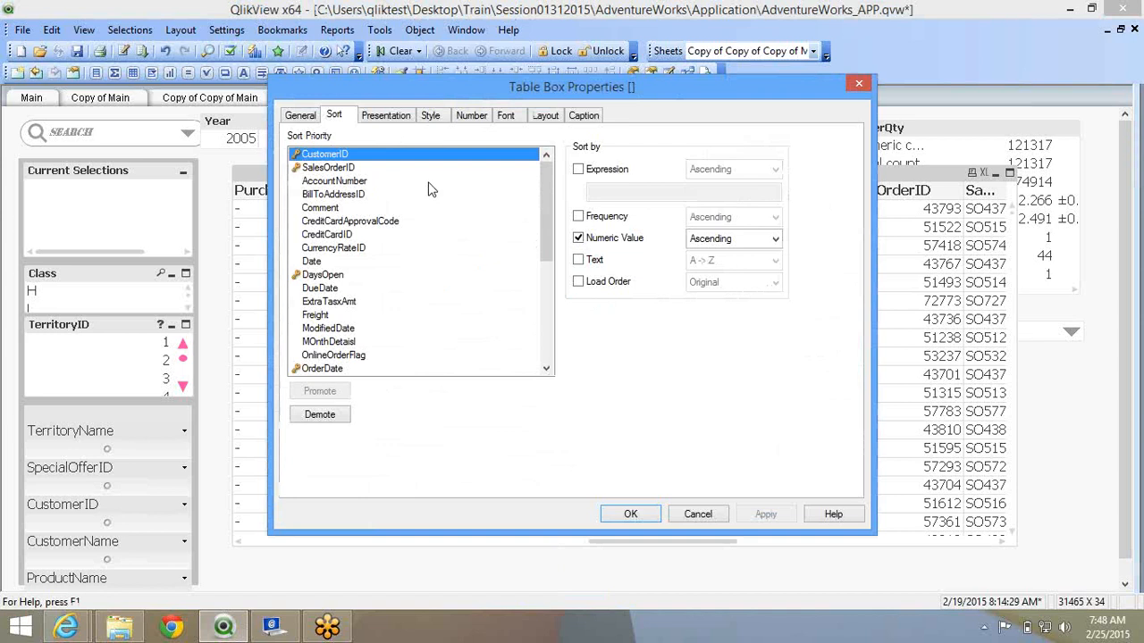
pyautogui.click(382, 117)
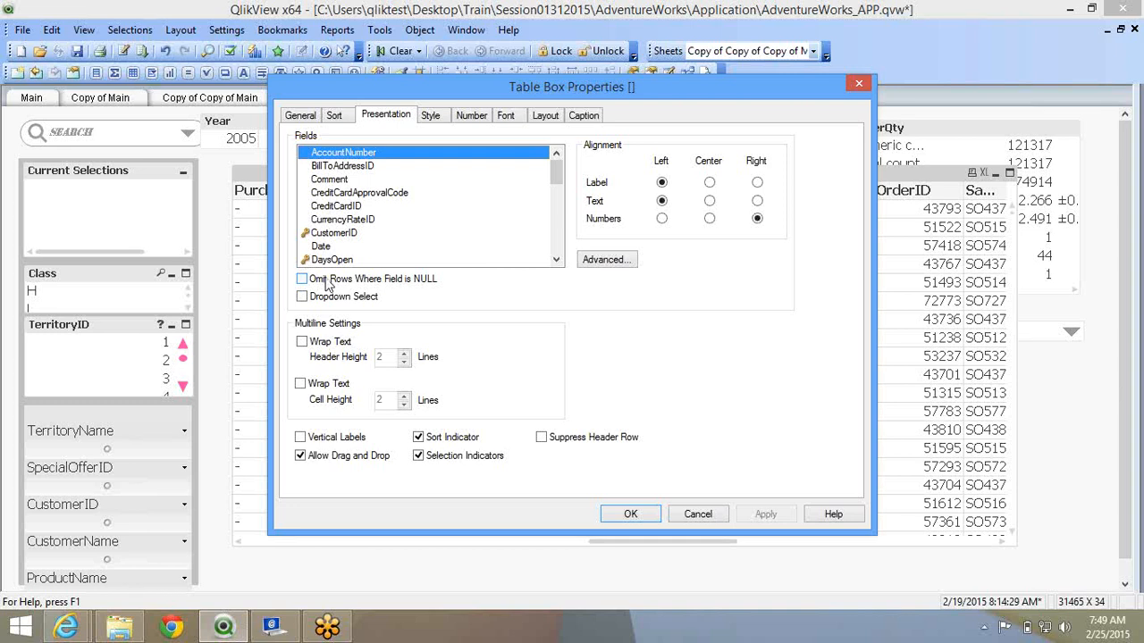
pyautogui.click(391, 300)
pyautogui.click(391, 299)
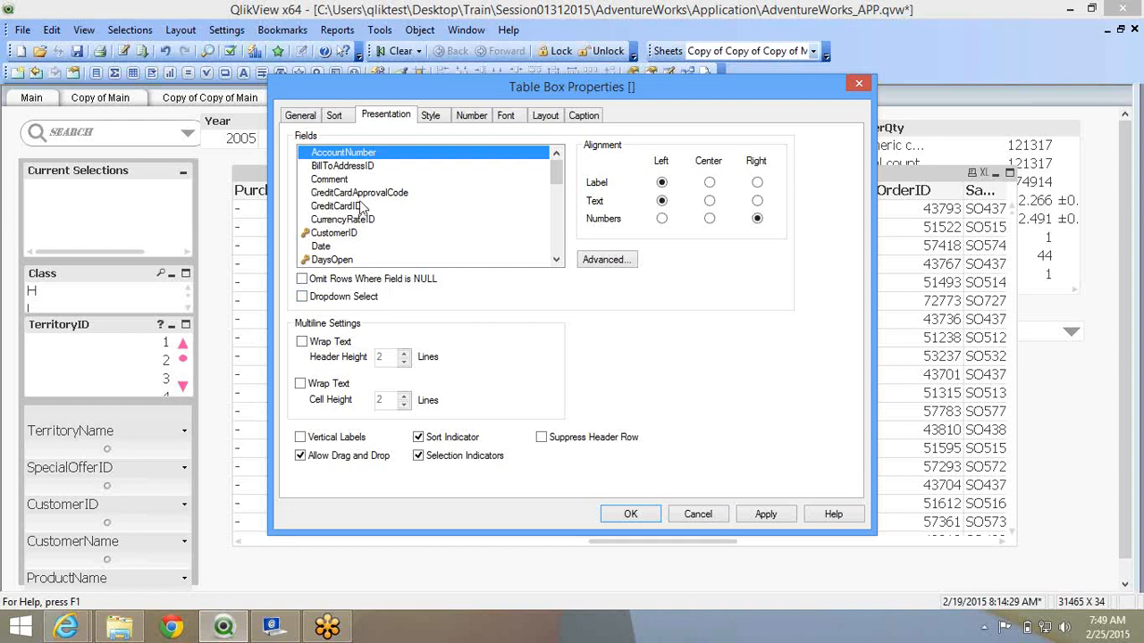
pyautogui.click(556, 234)
pyautogui.click(398, 236)
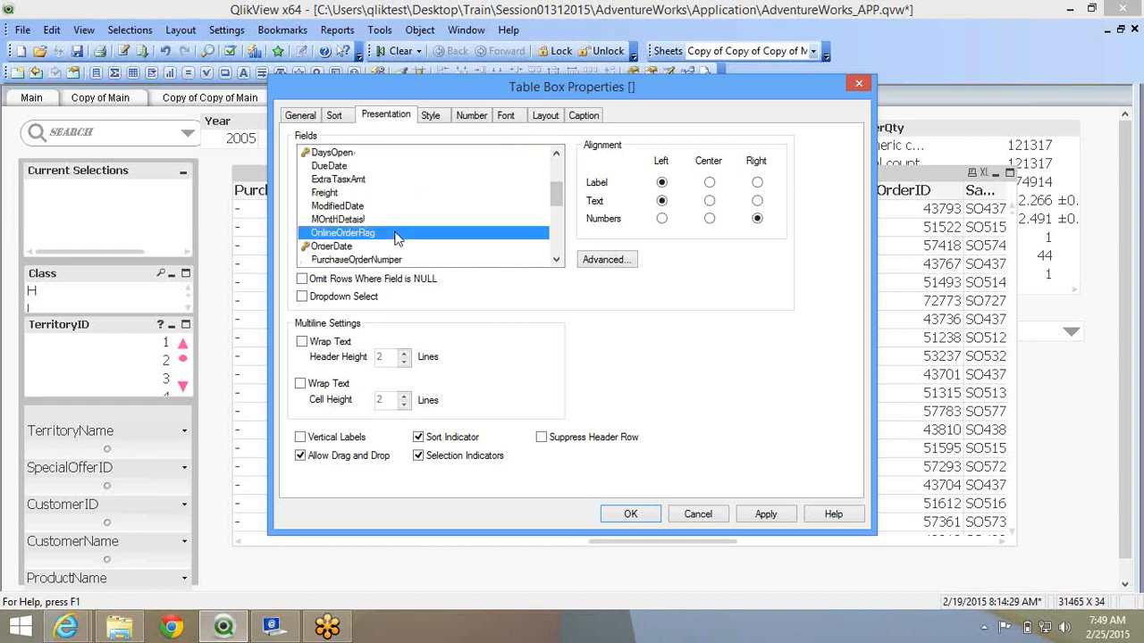
pyautogui.keyDown('shift'); pyautogui.click(398, 166); pyautogui.keyUp('shift')
pyautogui.click(558, 162)
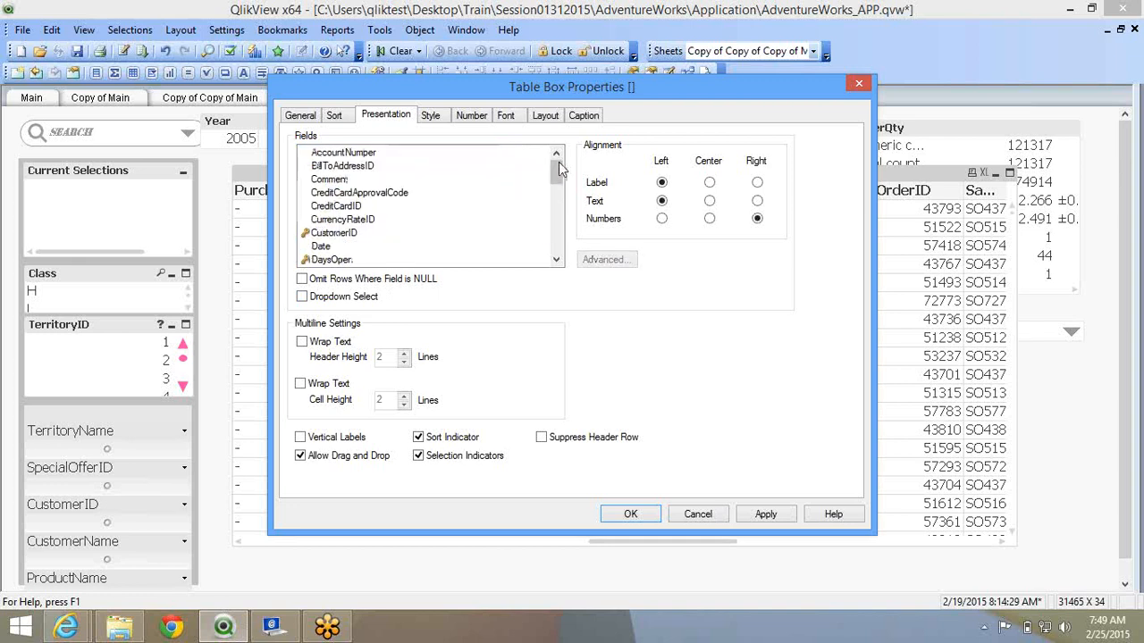
pyautogui.keyDown('shift'); pyautogui.click(407, 166); pyautogui.keyUp('shift')
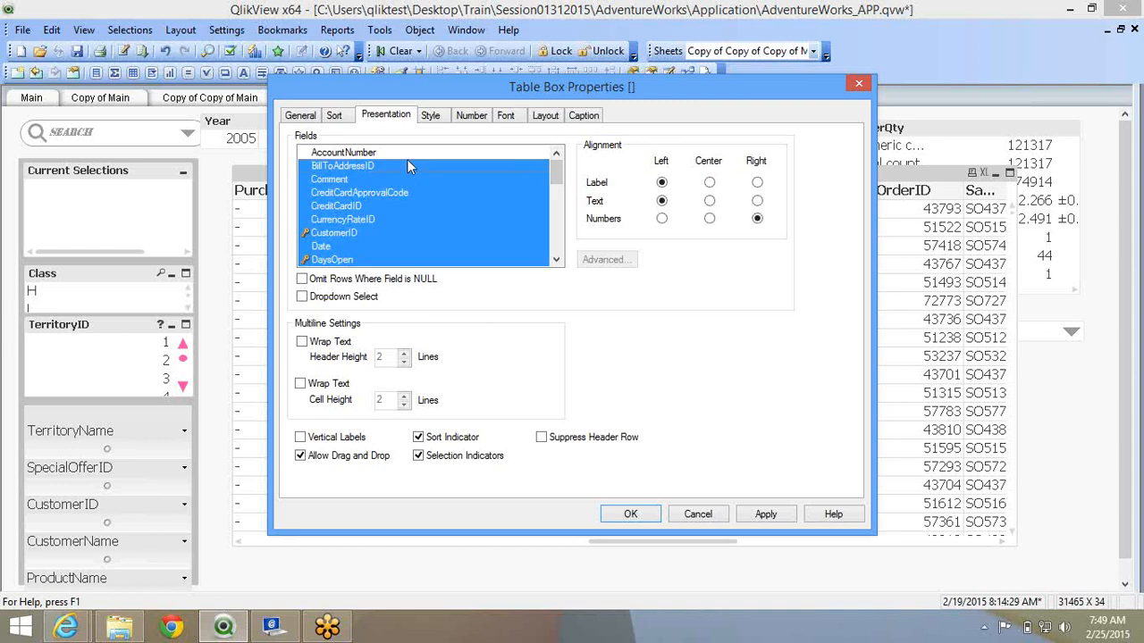
pyautogui.keyDown('shift'); pyautogui.click(412, 152); pyautogui.keyUp('shift')
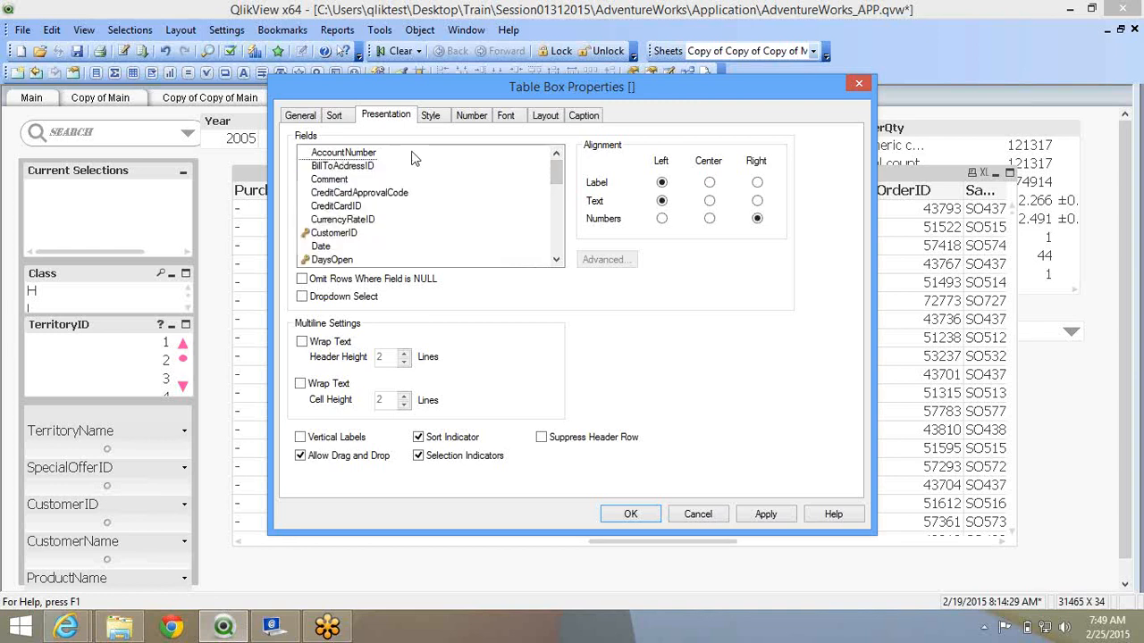
pyautogui.click(348, 297)
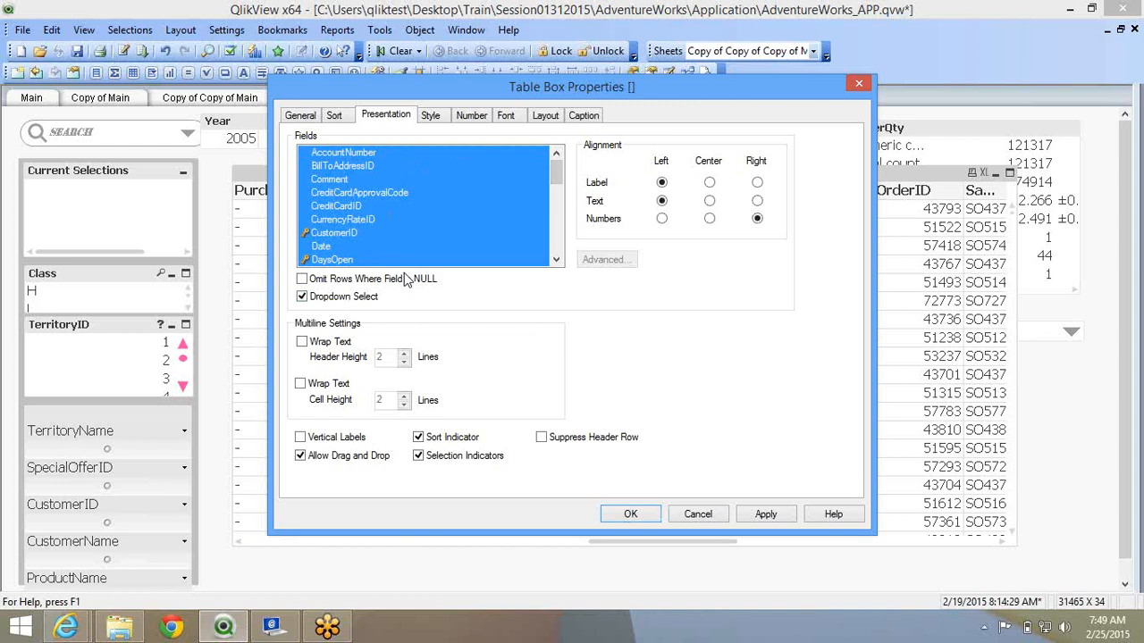
pyautogui.click(610, 515)
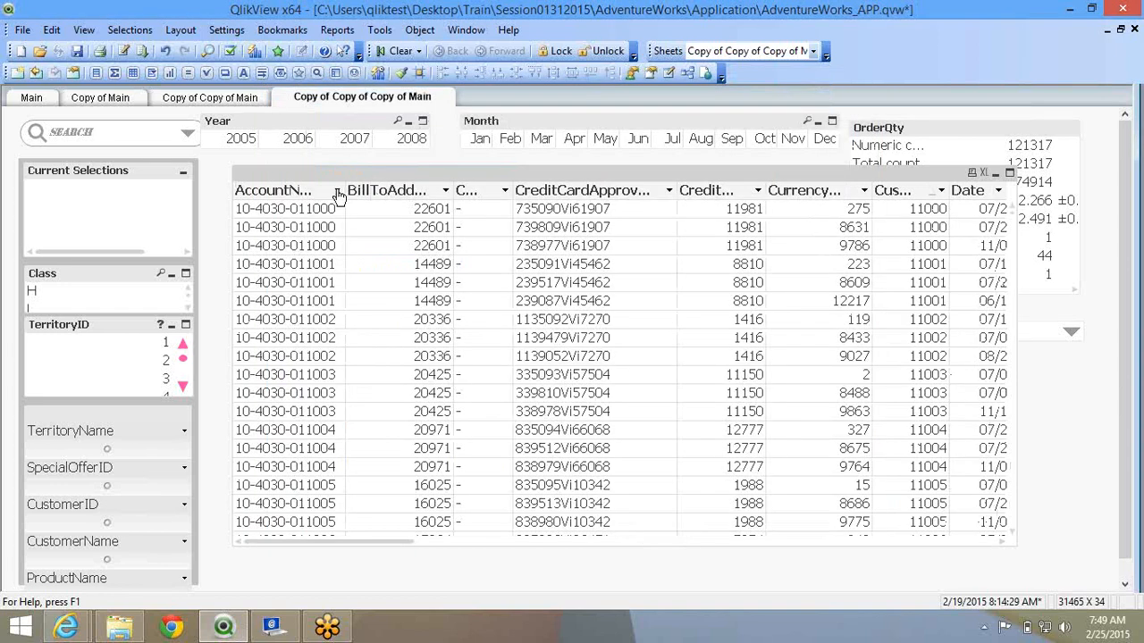
# Examine the dropdown value lists of the table box's columns, including AccountNumber and CreditCardApprovalCode.
pyautogui.click(337, 190)
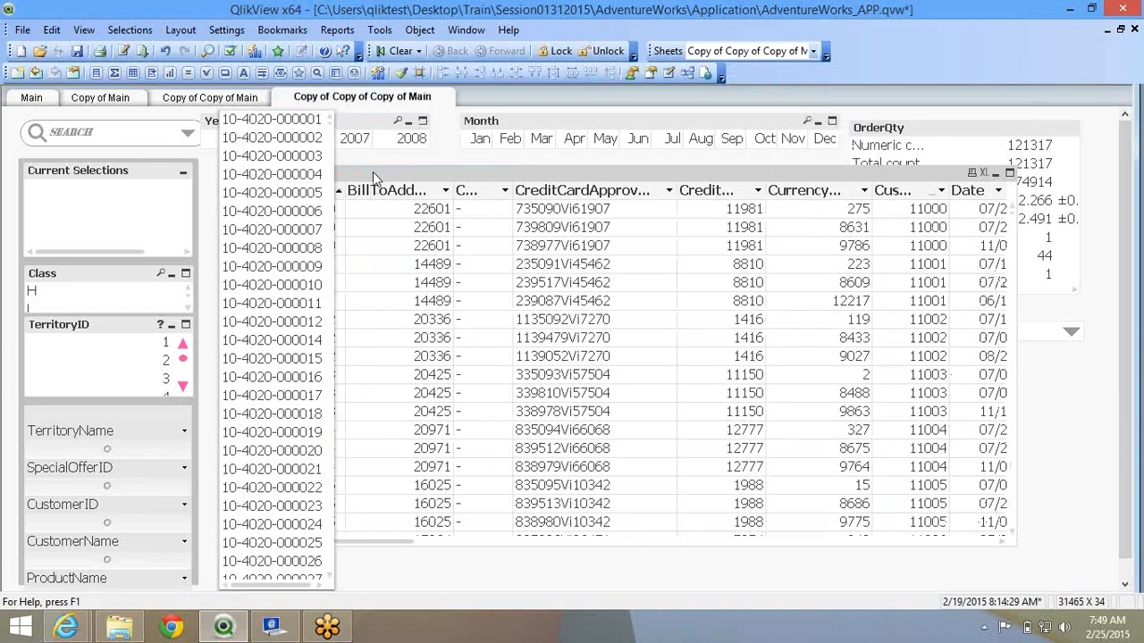
pyautogui.click(373, 172)
pyautogui.click(443, 191)
pyautogui.click(460, 175)
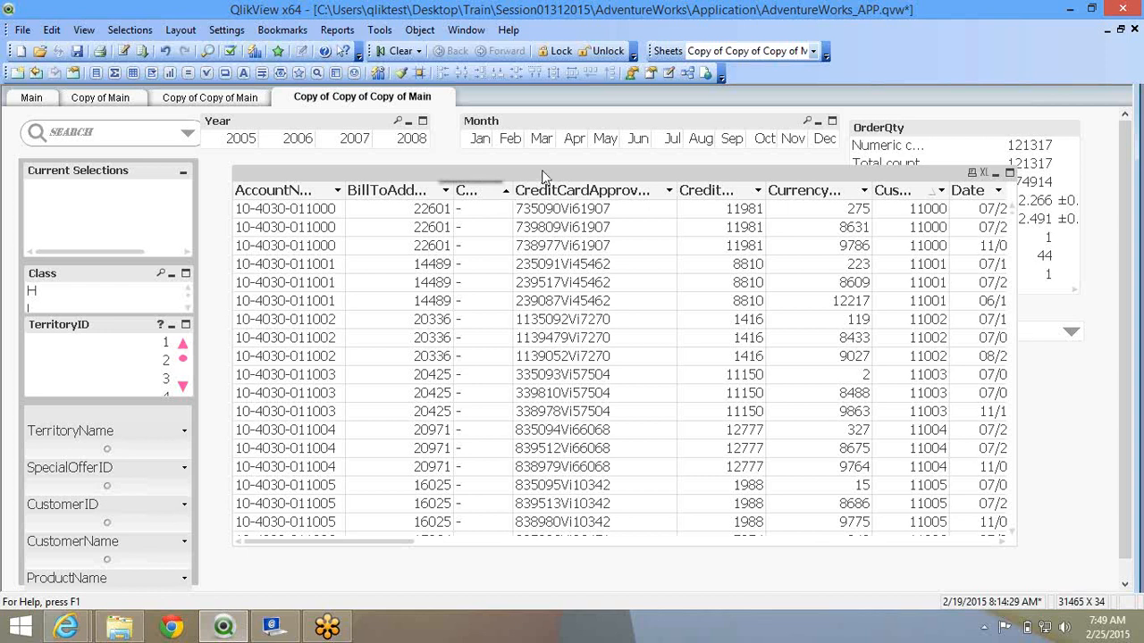
pyautogui.click(669, 193)
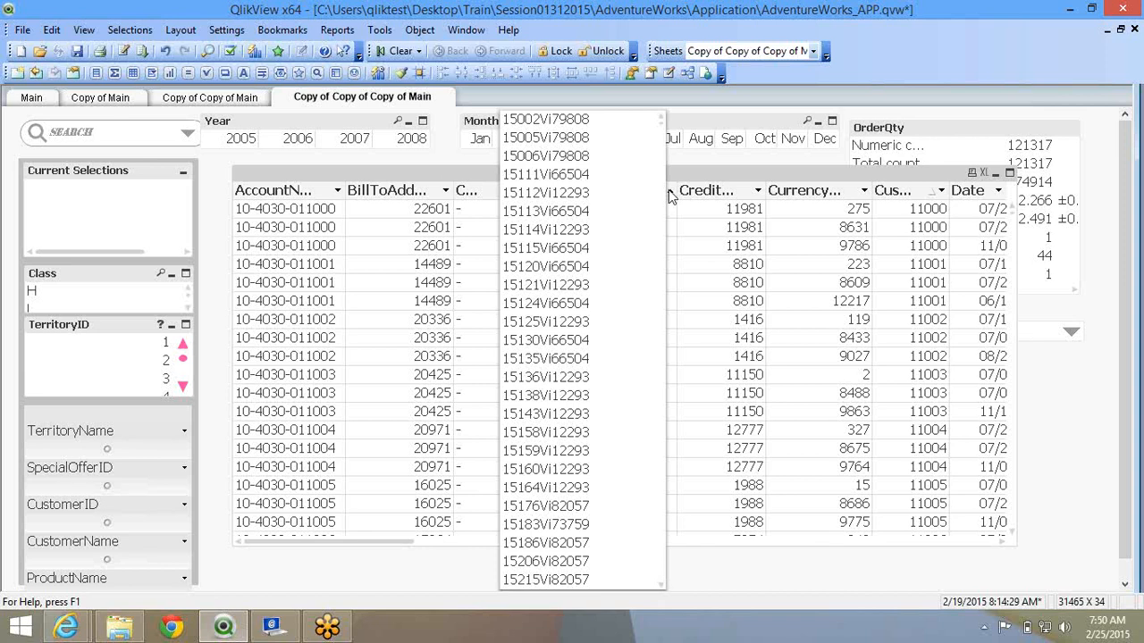
pyautogui.press('super+c')
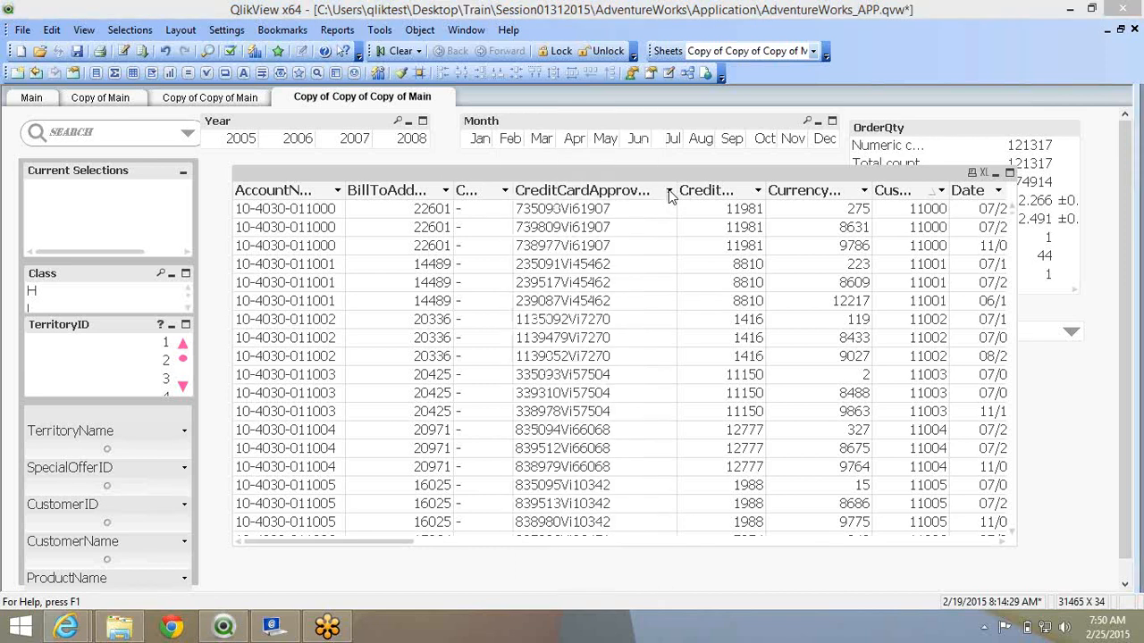
pyautogui.click(439, 172)
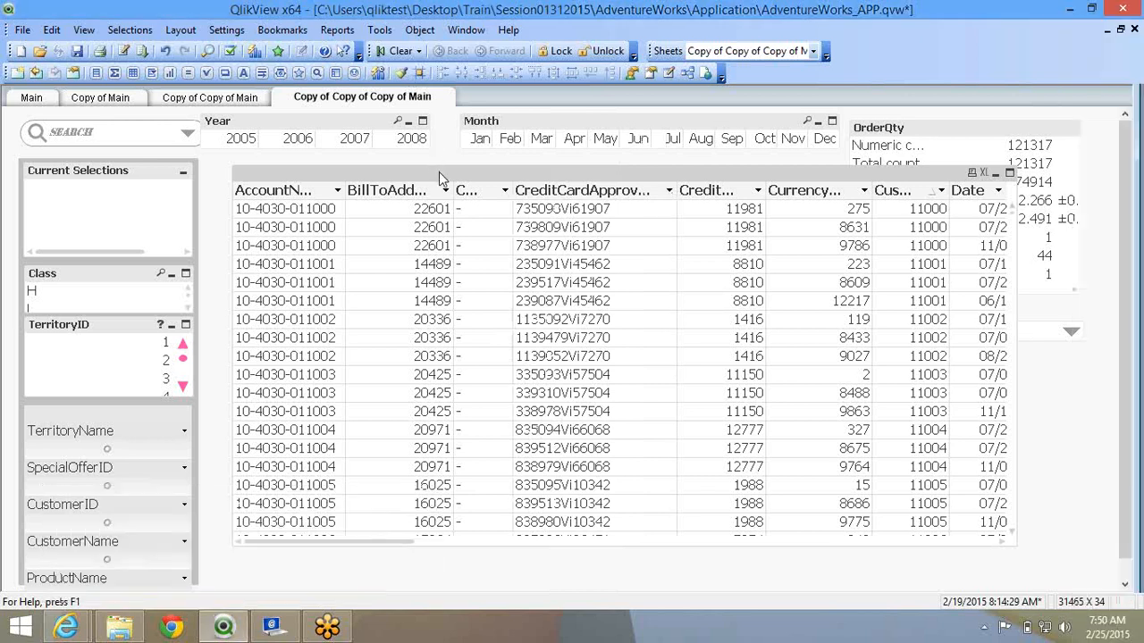
# Wrap the table box's header text and cell text over 2 lines each and accept the properties.
pyautogui.rightClick(438, 172)
pyautogui.click(463, 182)
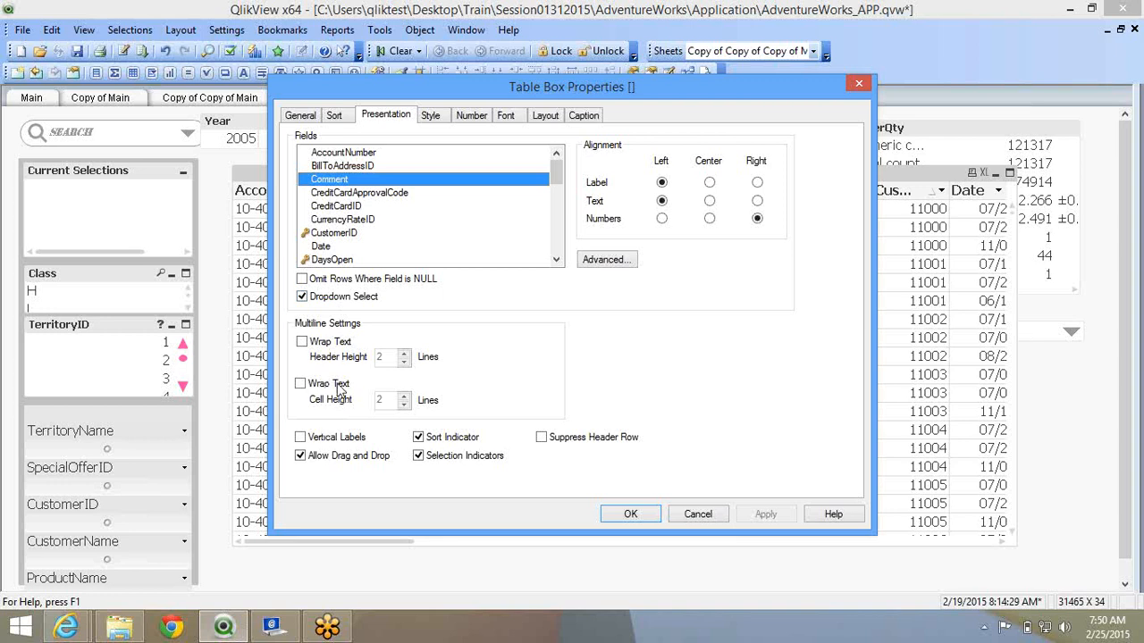
pyautogui.click(339, 344)
pyautogui.click(766, 515)
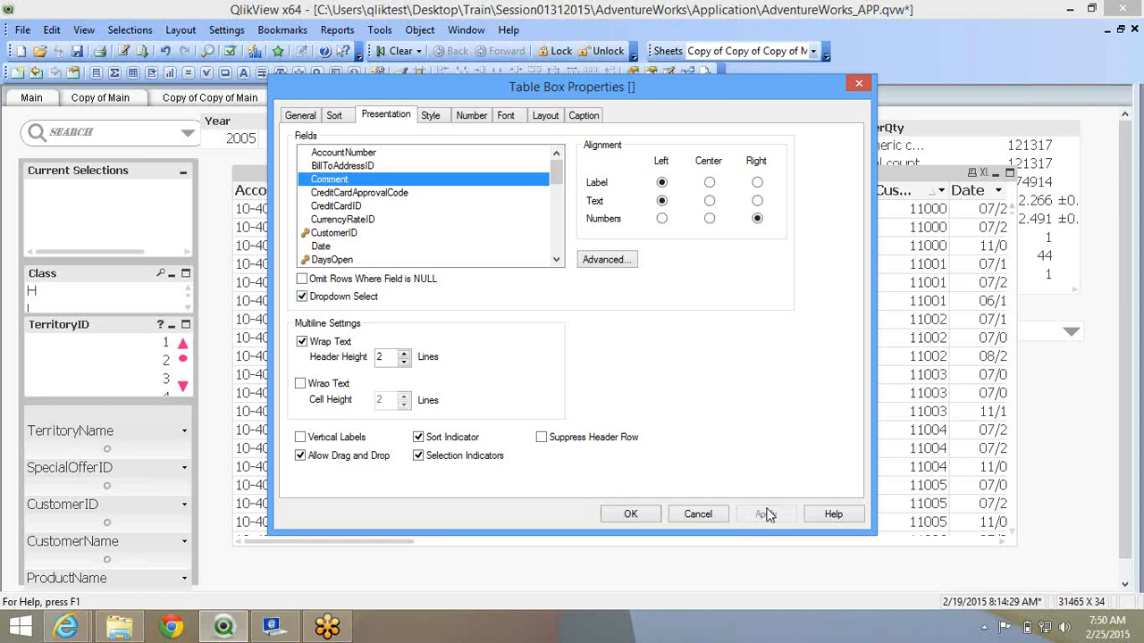
pyautogui.click(330, 384)
pyautogui.click(770, 517)
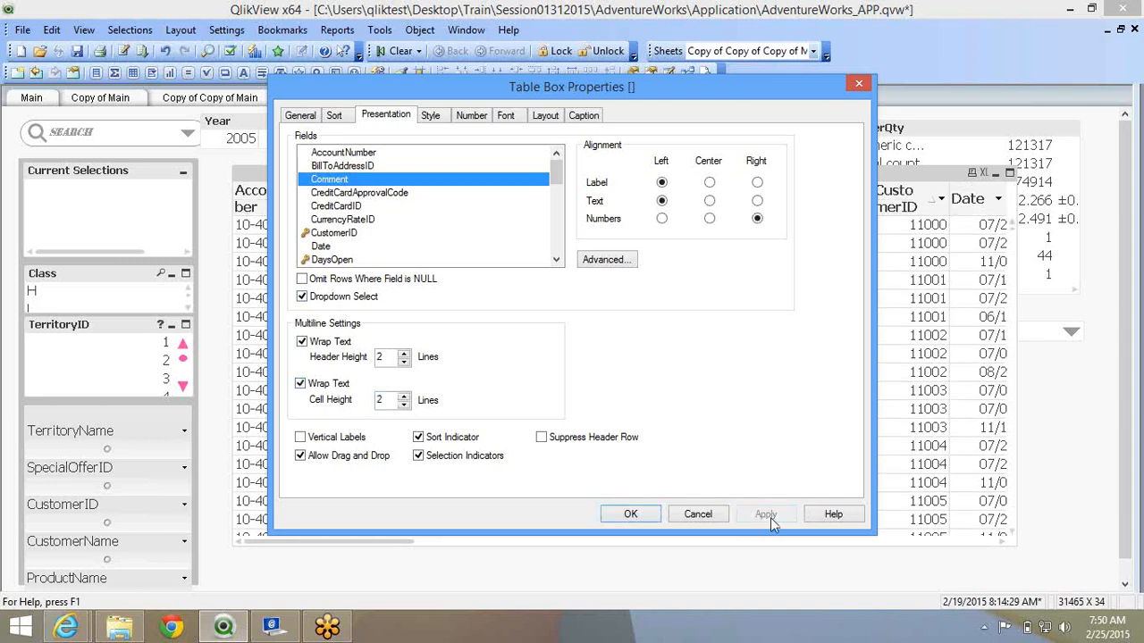
pyautogui.click(626, 515)
# Turn off text wrapping for both the table box's header and its cells, and apply the change.
pyautogui.rightClick(746, 303)
pyautogui.click(825, 230)
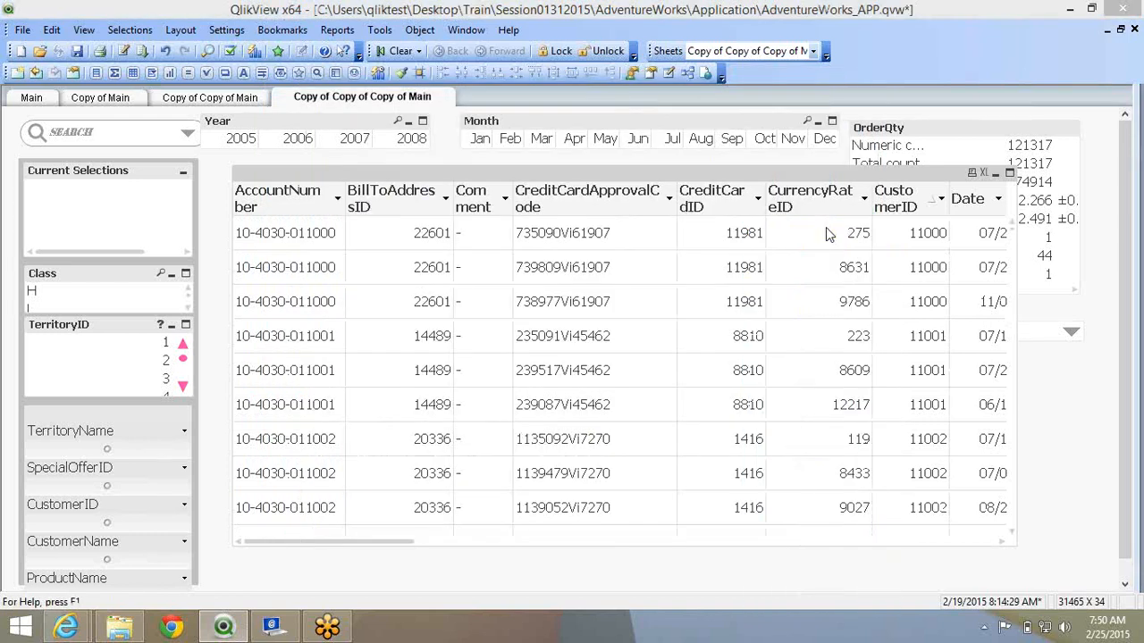
pyautogui.click(302, 342)
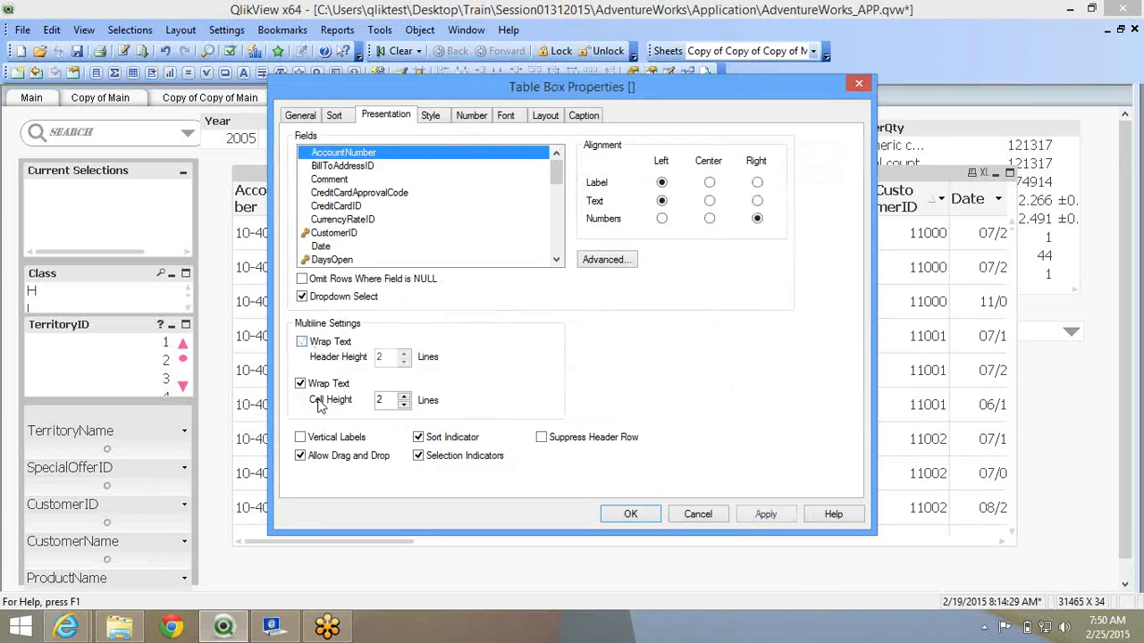
pyautogui.click(301, 383)
pyautogui.click(762, 515)
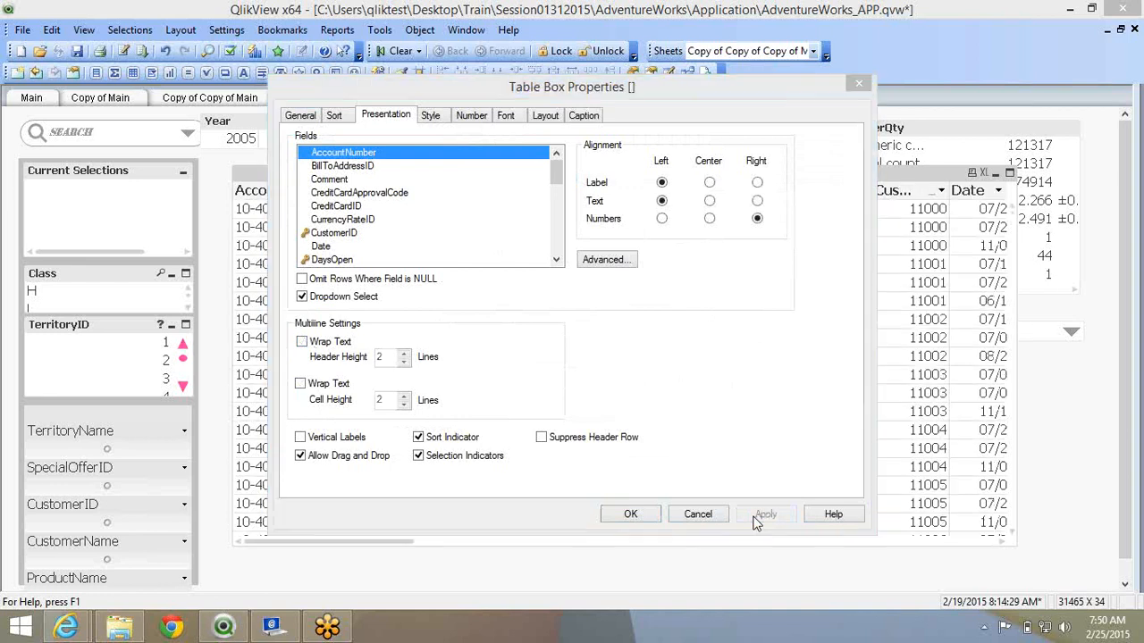
# Turn on vertical labels for the table box's column headers and accept the properties.
pyautogui.press('super+c')
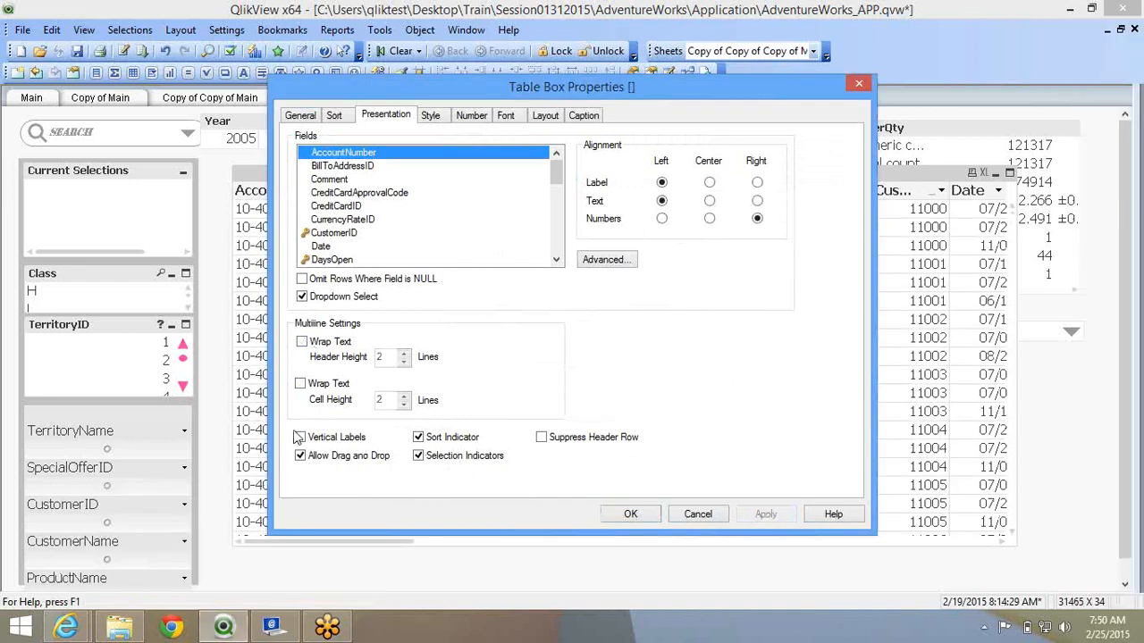
pyautogui.click(313, 439)
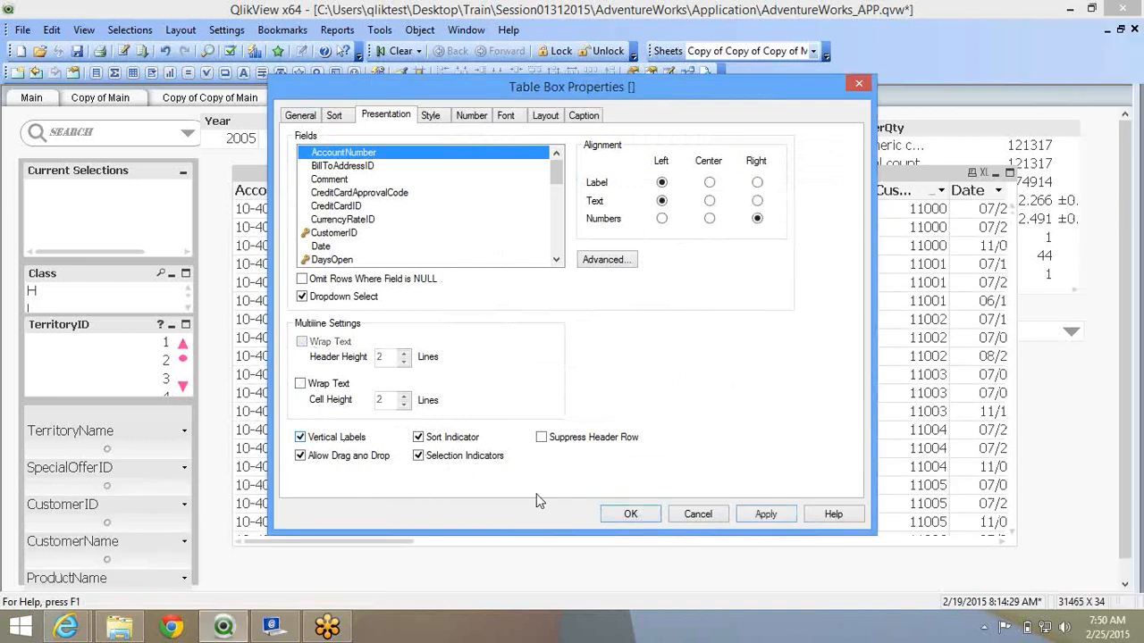
pyautogui.click(625, 516)
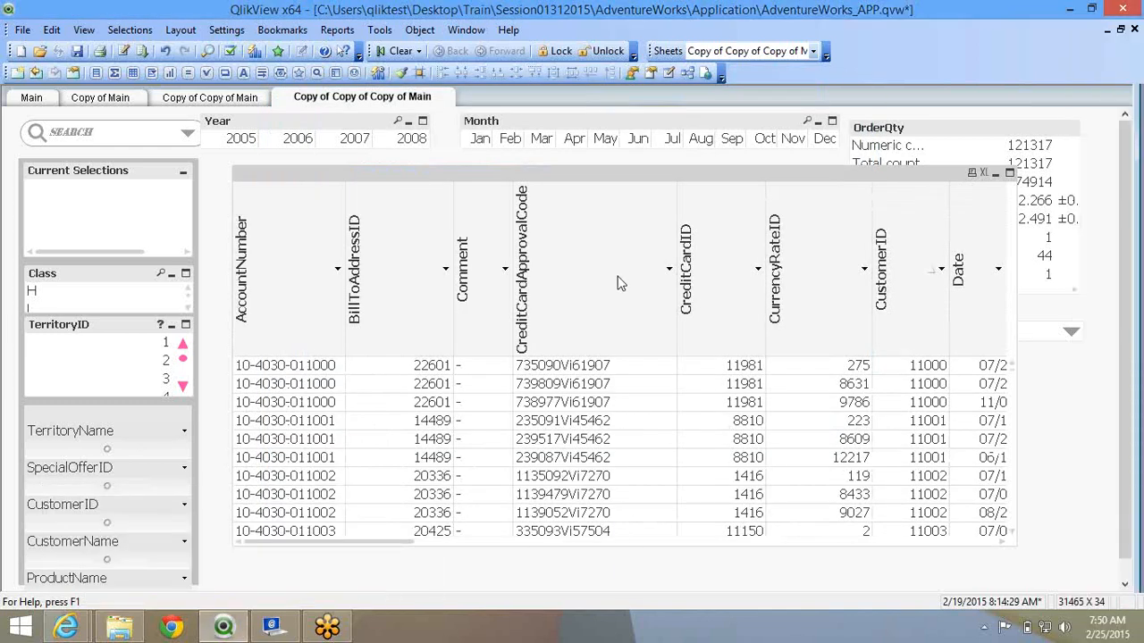
# Try suppressing the table box's header row, restore the header row, and accept the properties.
pyautogui.rightClick(621, 283)
pyautogui.click(663, 234)
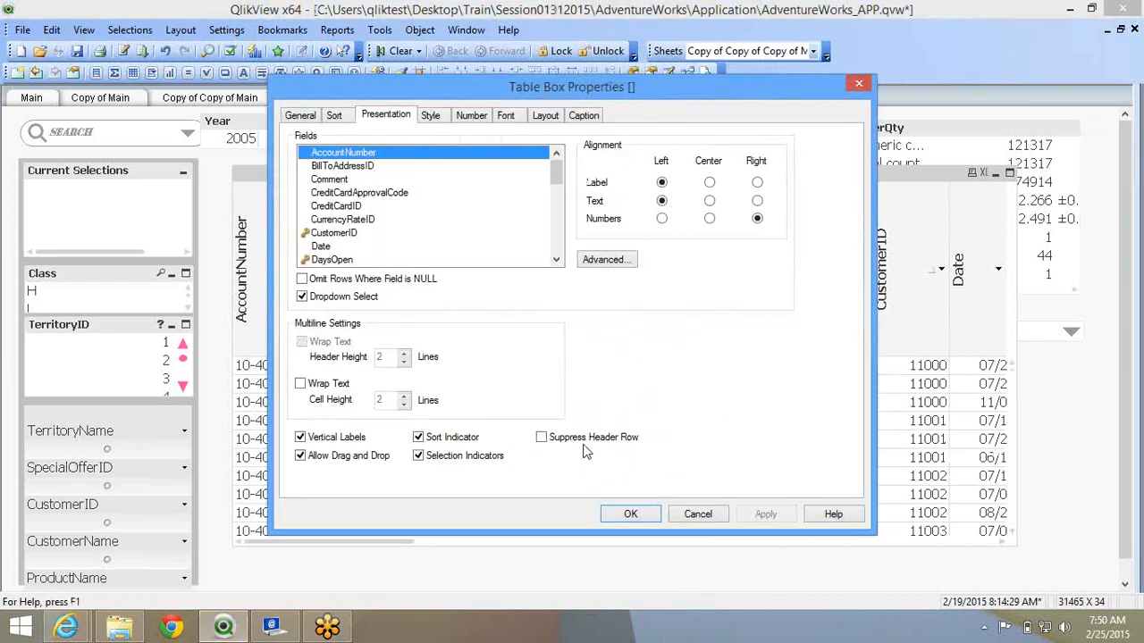
pyautogui.click(543, 438)
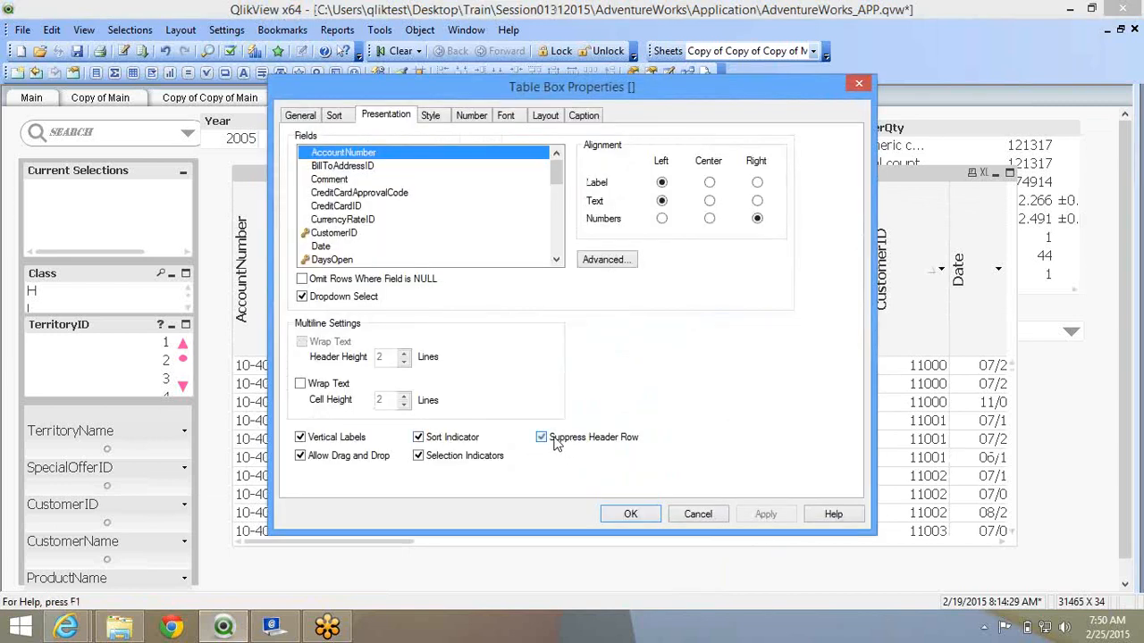
pyautogui.click(766, 514)
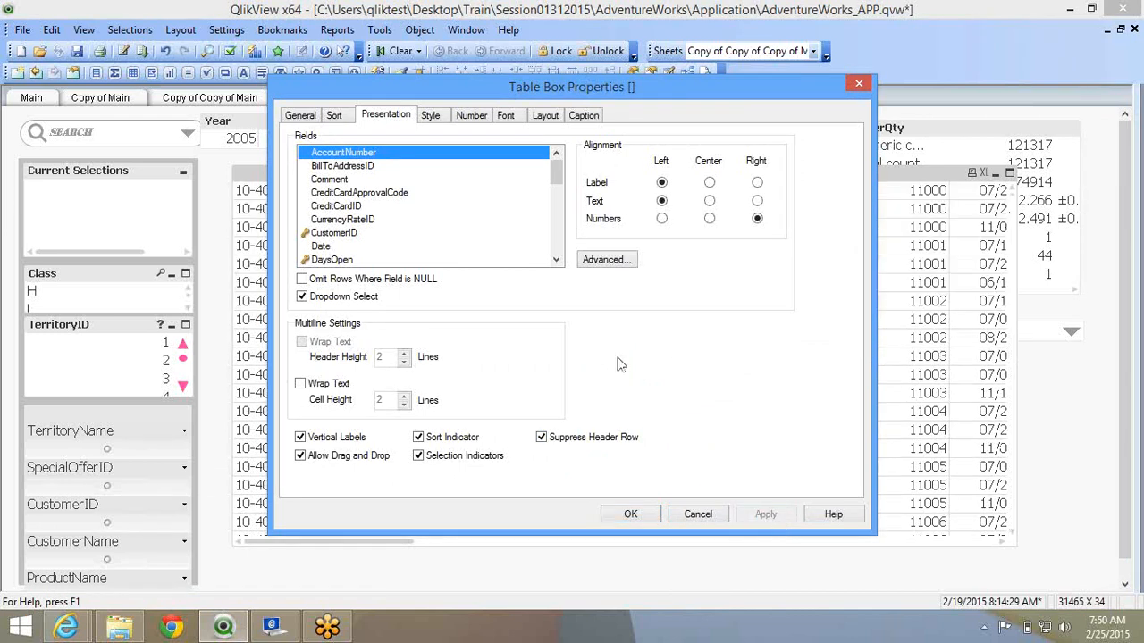
pyautogui.click(576, 440)
pyautogui.click(751, 514)
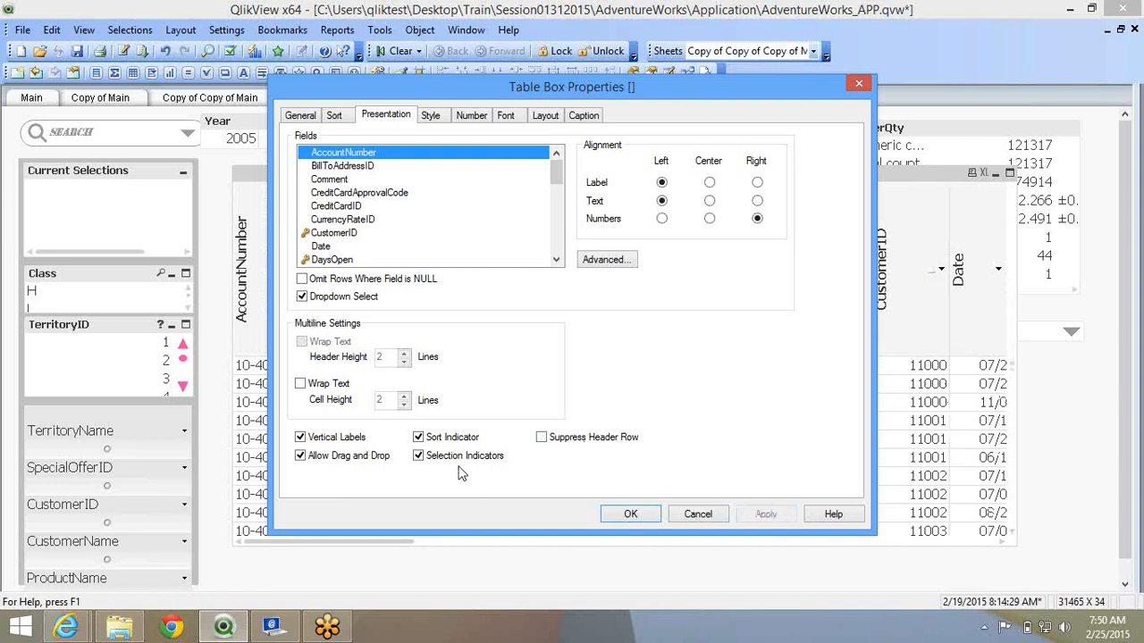
pyautogui.click(631, 516)
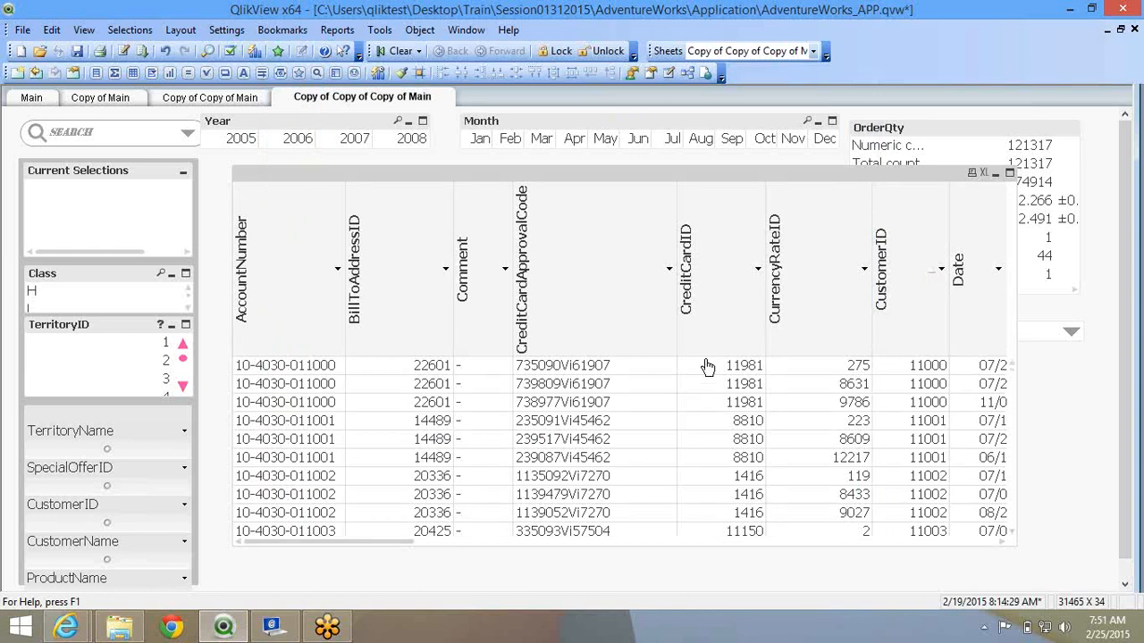
# Reorder the table box's columns so CurrencyRateID is first, Date second and Comment third.
pyautogui.moveTo(797, 309); pyautogui.dragTo(277, 275)
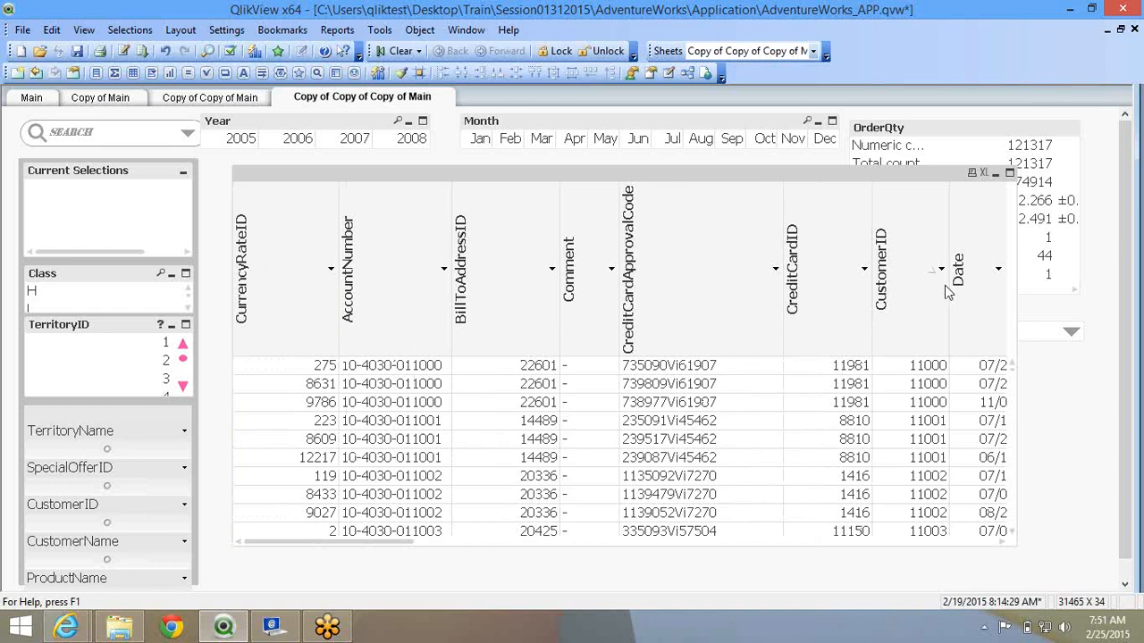
pyautogui.press('super+c')
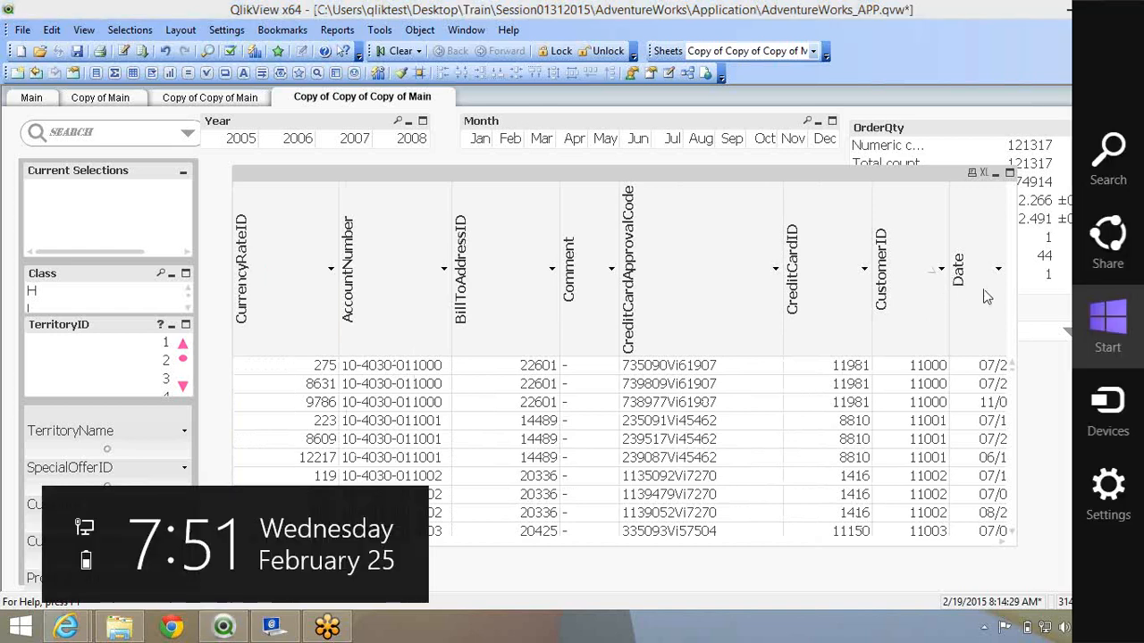
pyautogui.moveTo(999, 285)
pyautogui.mouseDown()
pyautogui.moveTo(690, 263)
pyautogui.moveTo(509, 318)
pyautogui.moveTo(386, 332)
pyautogui.mouseUp()
pyautogui.moveTo(699, 315); pyautogui.dragTo(456, 320)
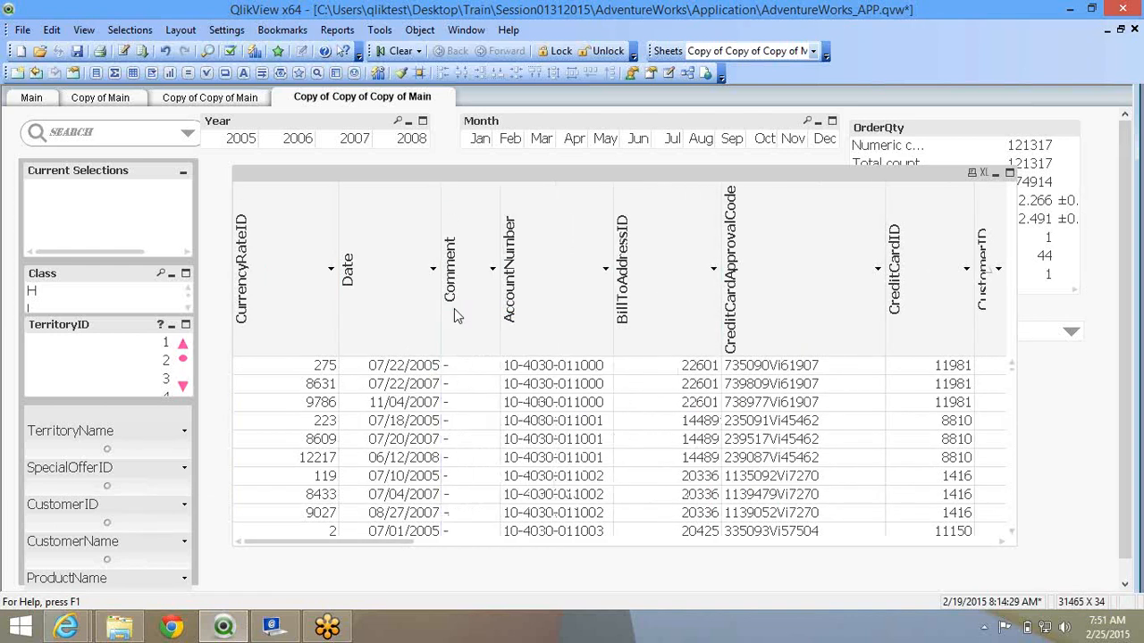
# Disable Allow Drag and Drop in the table box's presentation properties and accept the change.
pyautogui.rightClick(454, 308)
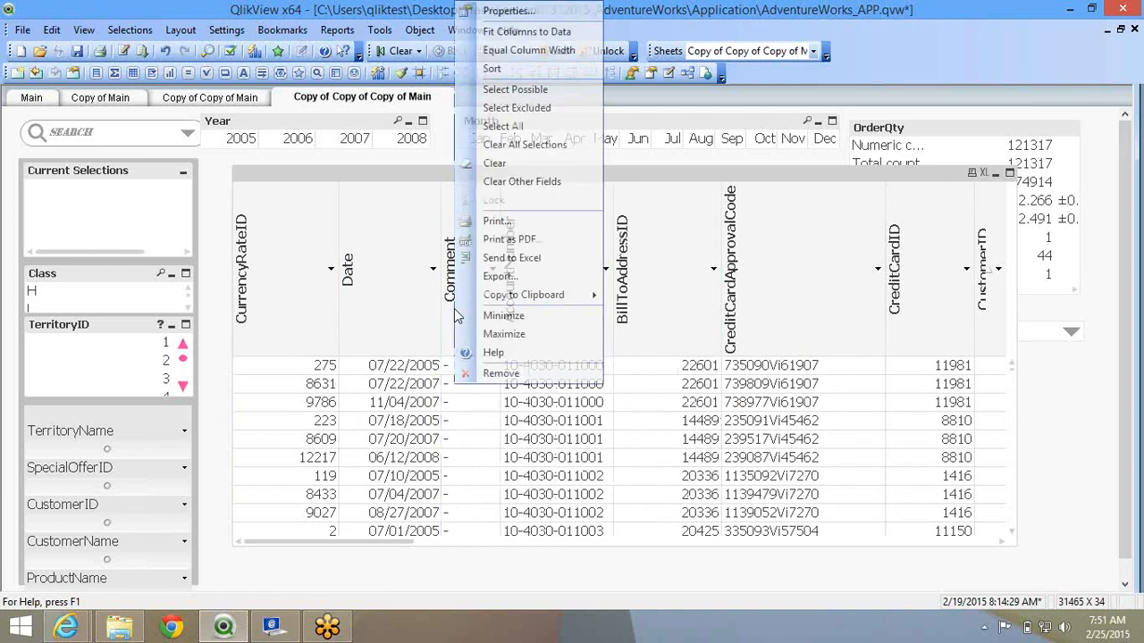
pyautogui.click(518, 13)
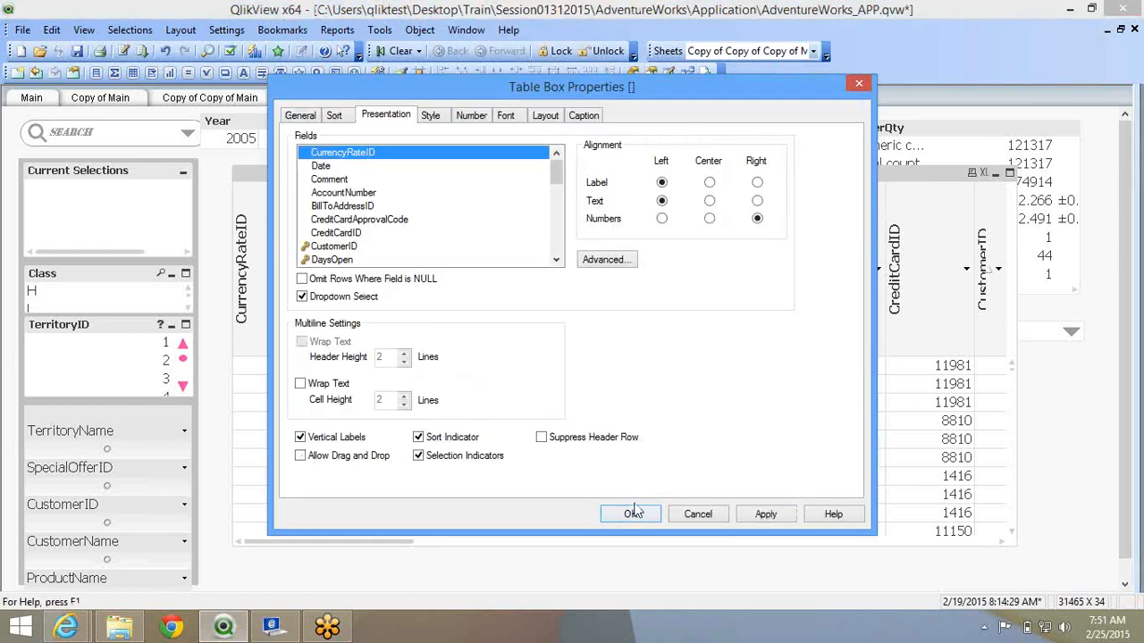
pyautogui.click(631, 513)
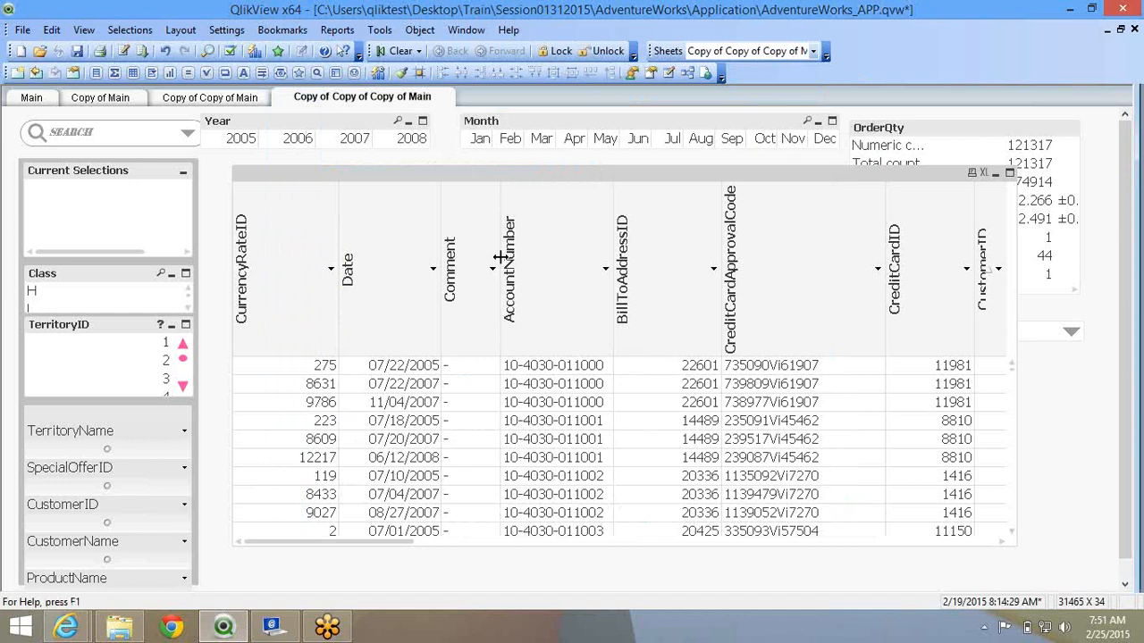
# Set the table box's style to Pyjama 1 in its properties and apply the change.
pyautogui.rightClick(346, 223)
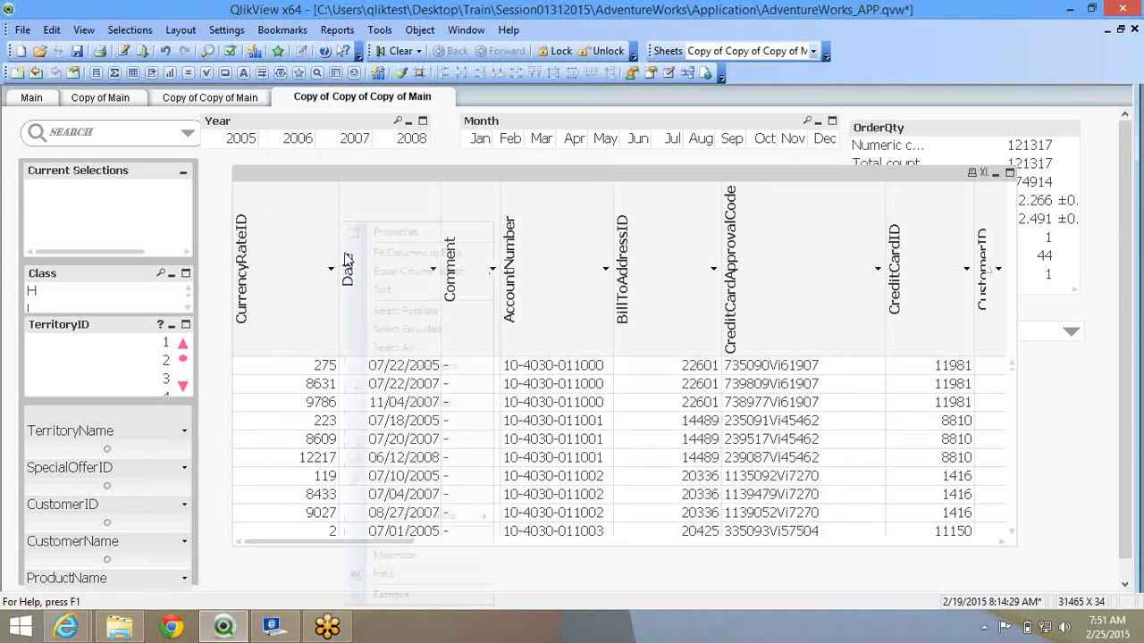
pyautogui.click(365, 234)
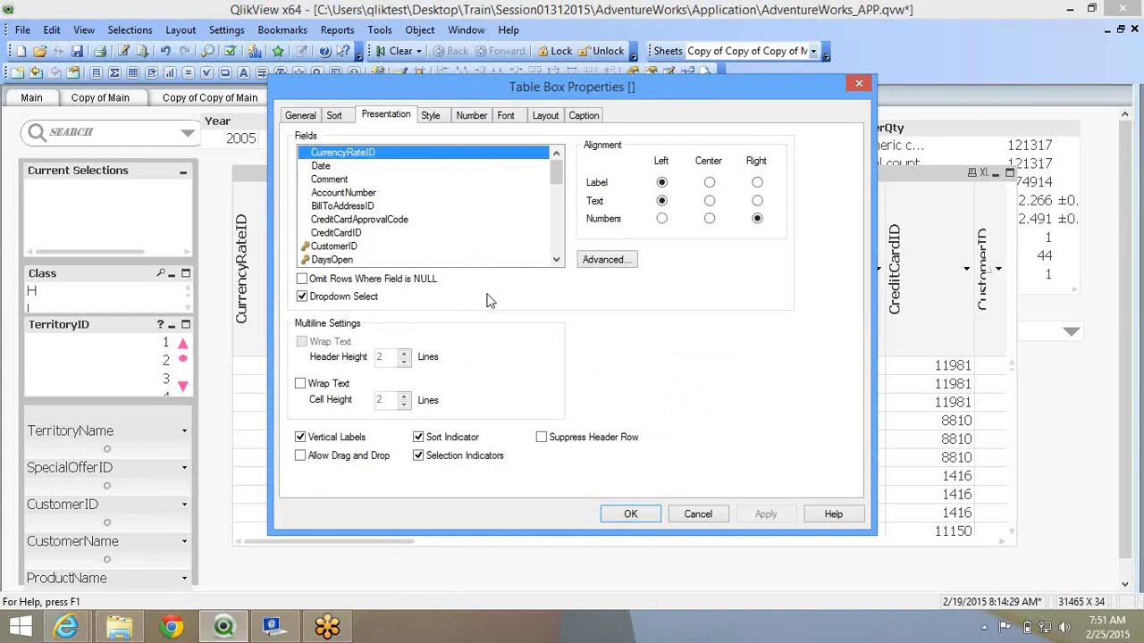
pyautogui.click(432, 118)
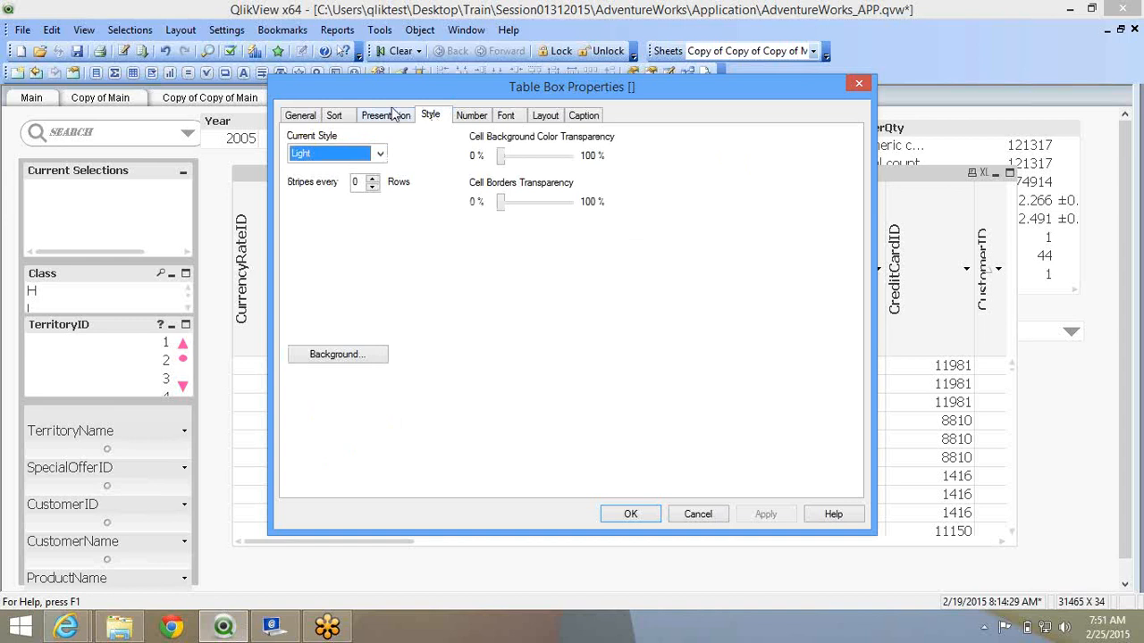
pyautogui.moveTo(390, 82); pyautogui.dragTo(595, 76)
pyautogui.click(579, 150)
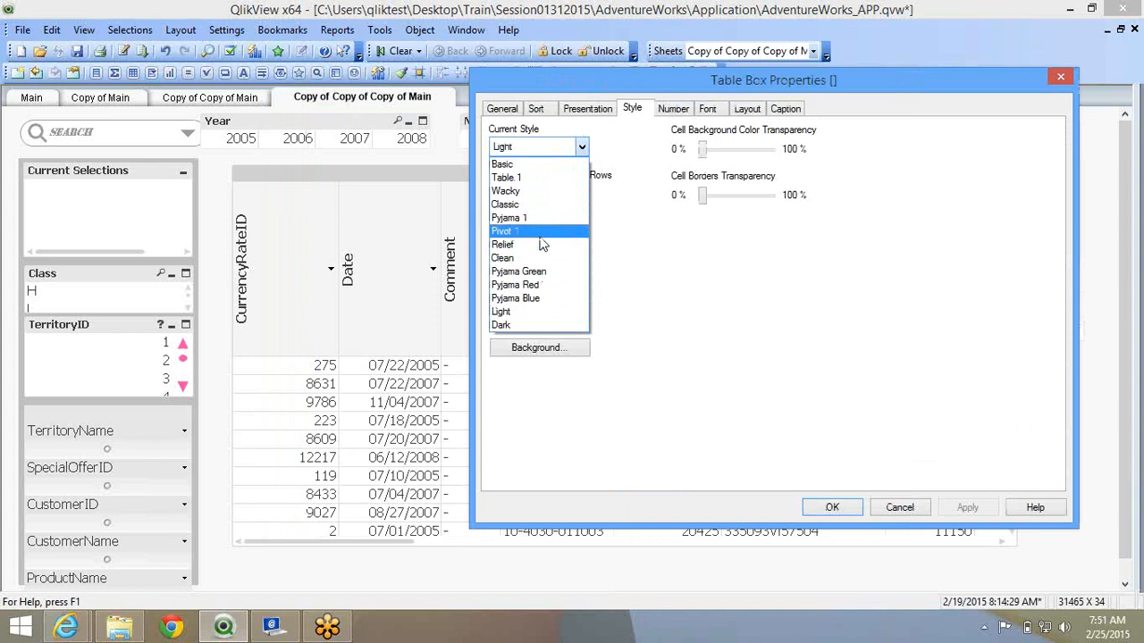
pyautogui.click(527, 219)
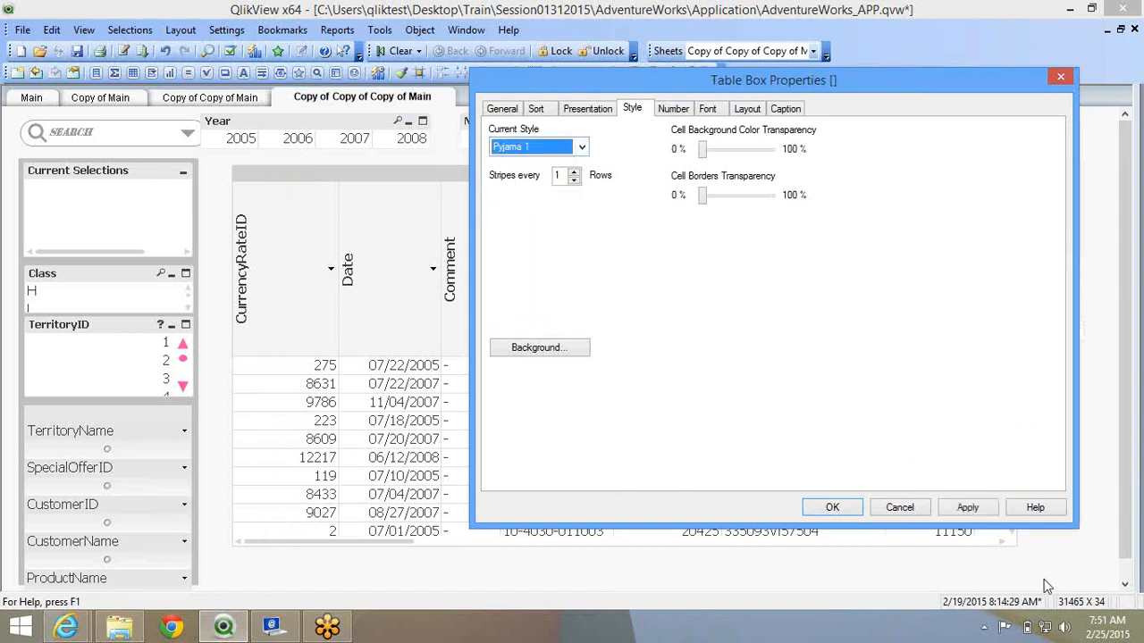
pyautogui.click(967, 506)
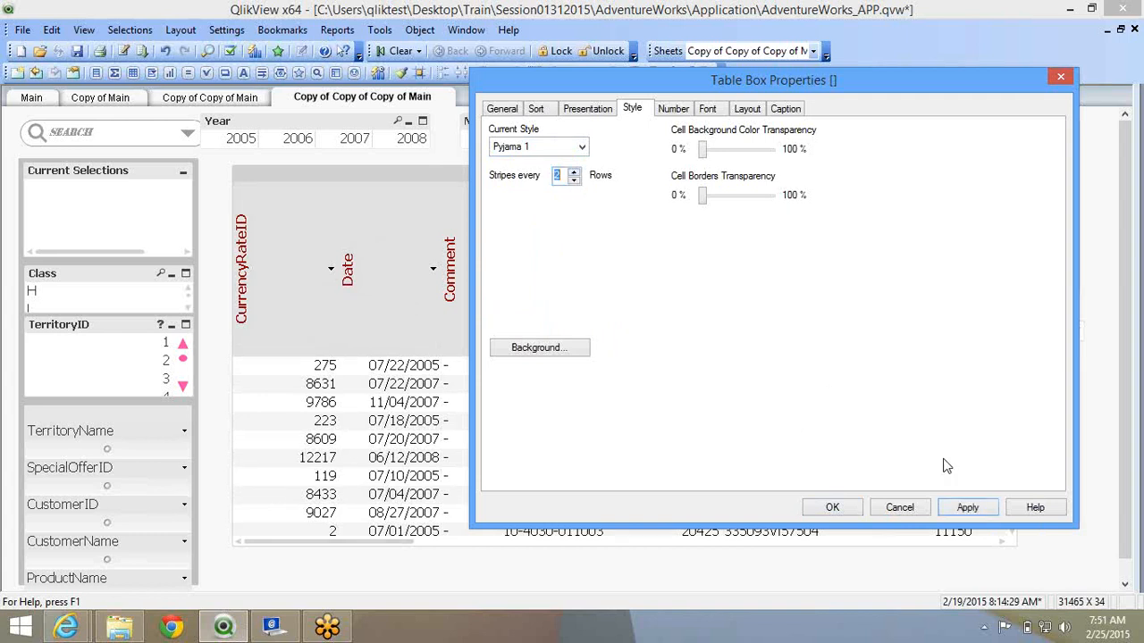
# Try row stripes every 2 rows, settle on stripes every 3 rows, and apply the style.
pyautogui.click(966, 509)
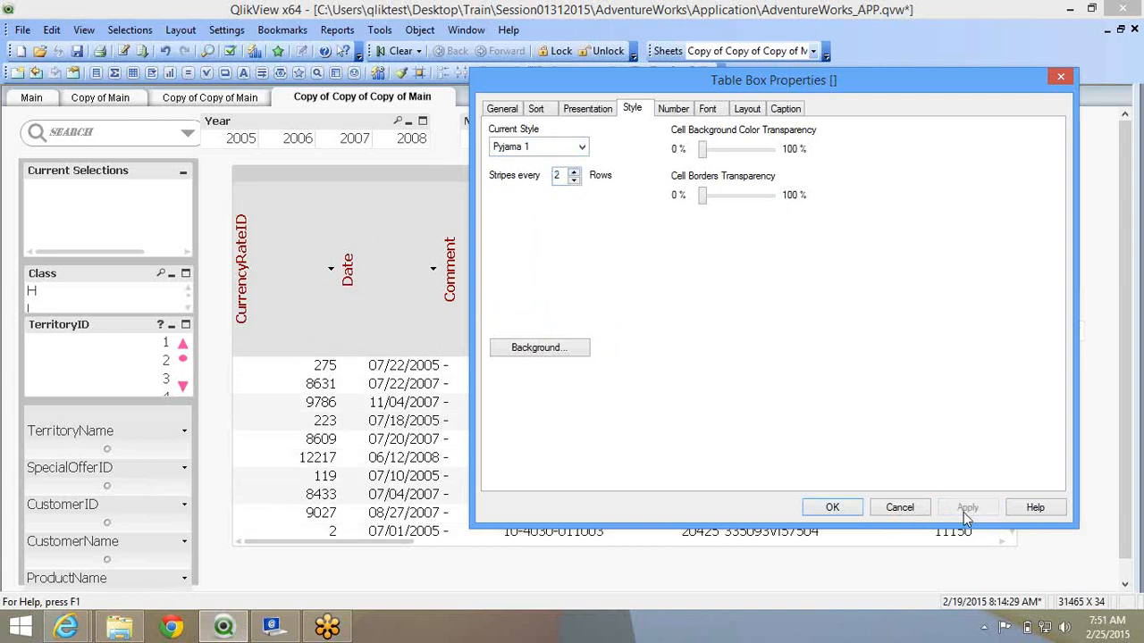
pyautogui.click(577, 171)
pyautogui.click(968, 509)
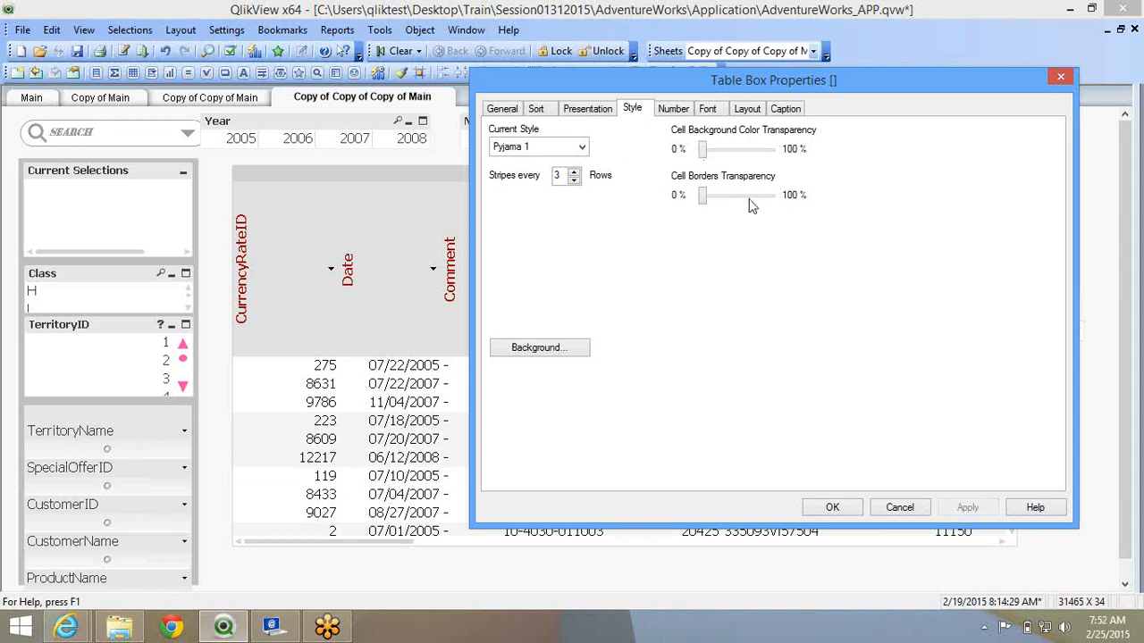
# Review the table box's Number, Font, Layout and Caption settings, accept the properties, and examine the striped rows.
pyautogui.click(676, 111)
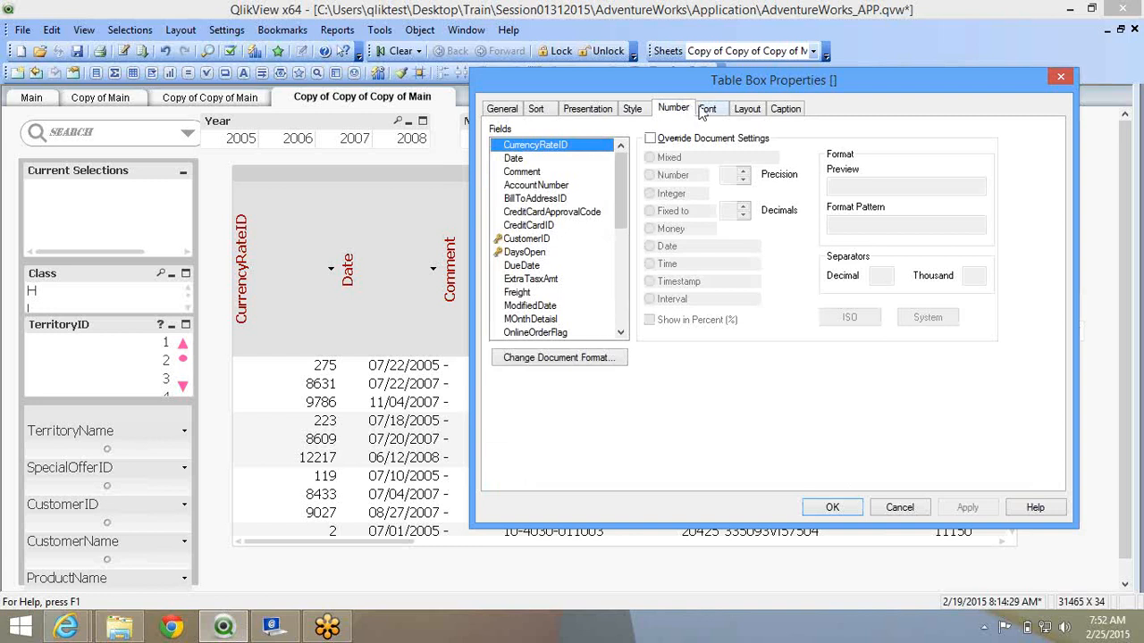
pyautogui.click(708, 109)
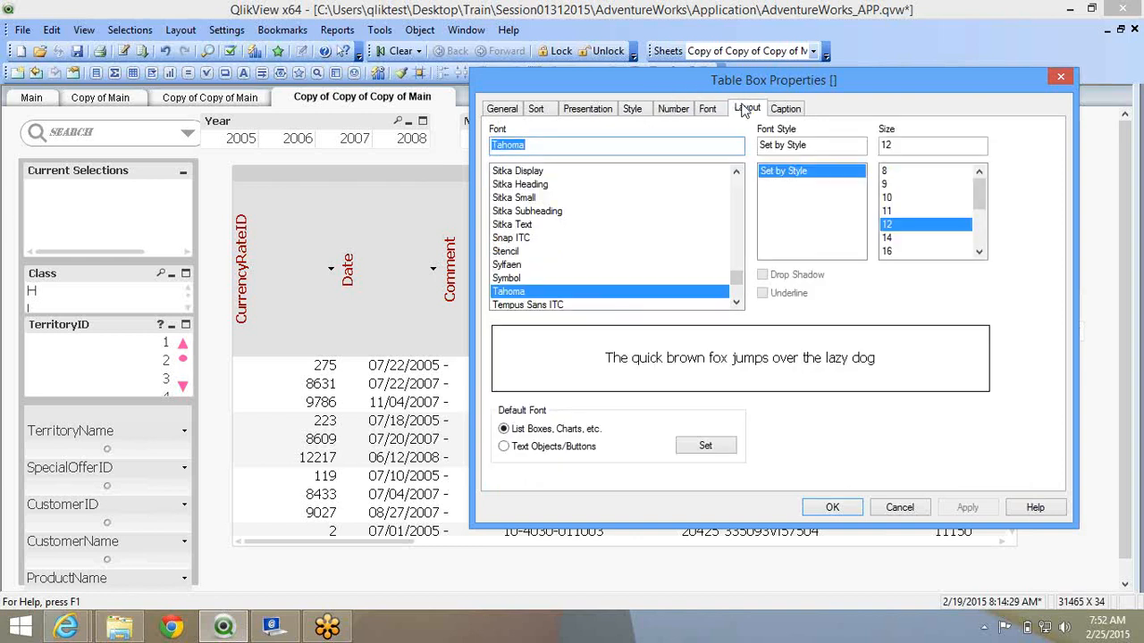
pyautogui.click(747, 108)
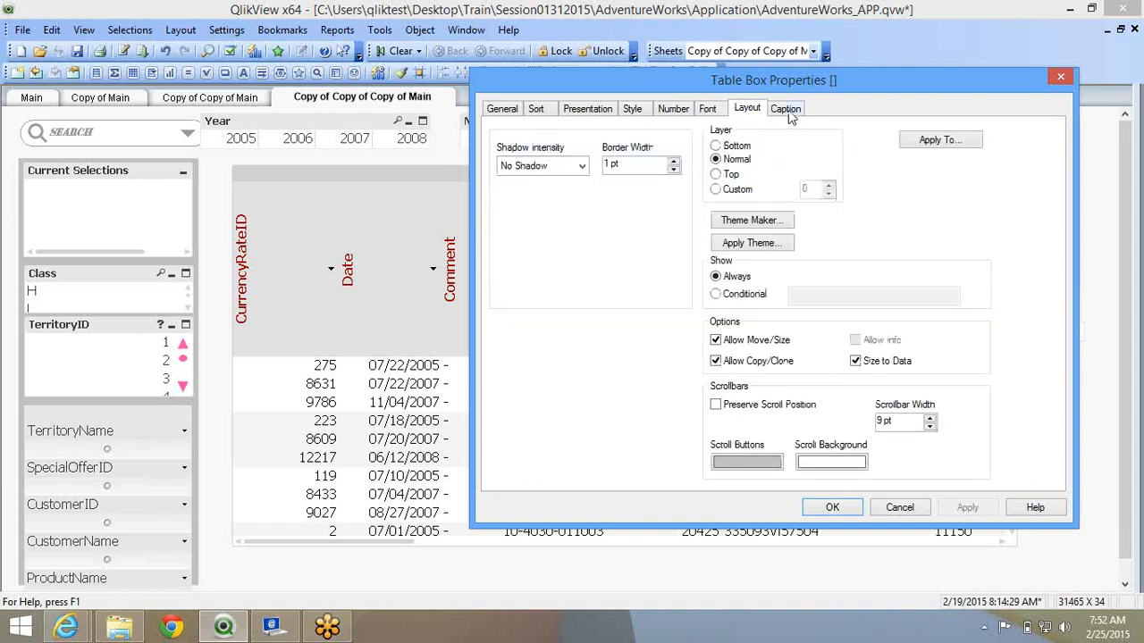
pyautogui.click(785, 109)
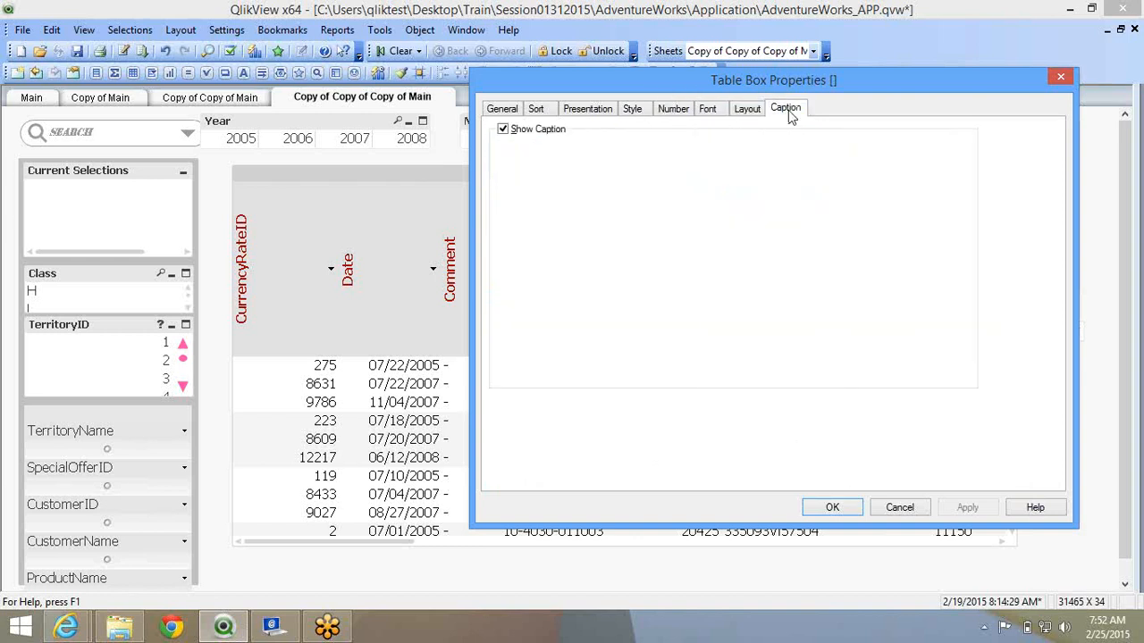
pyautogui.click(832, 509)
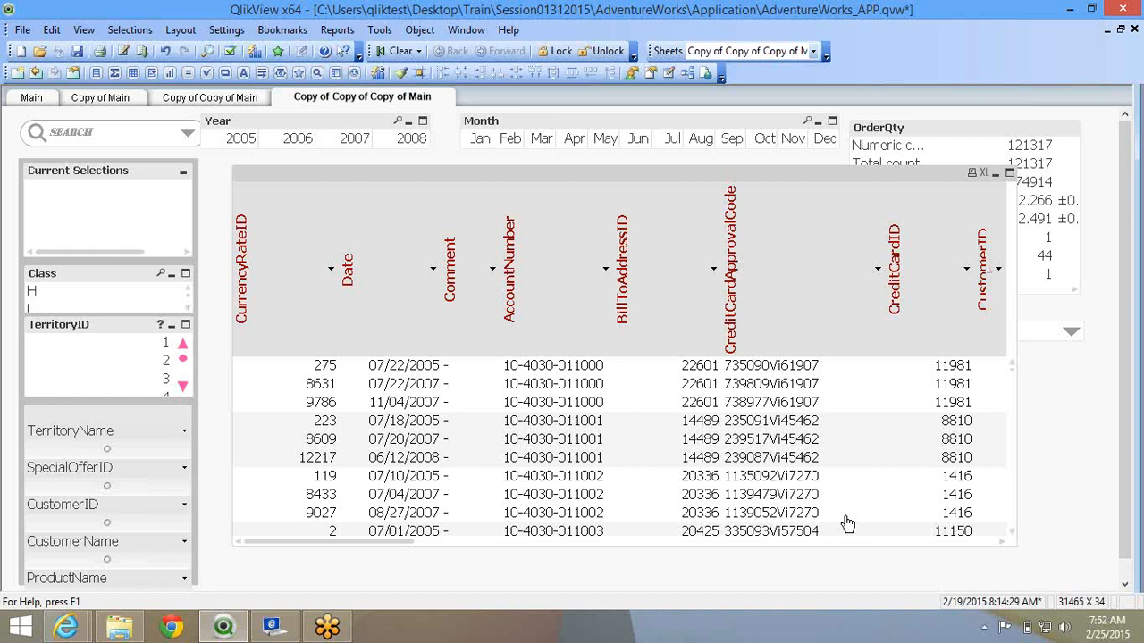
pyautogui.scroll(-7, 847, 525)
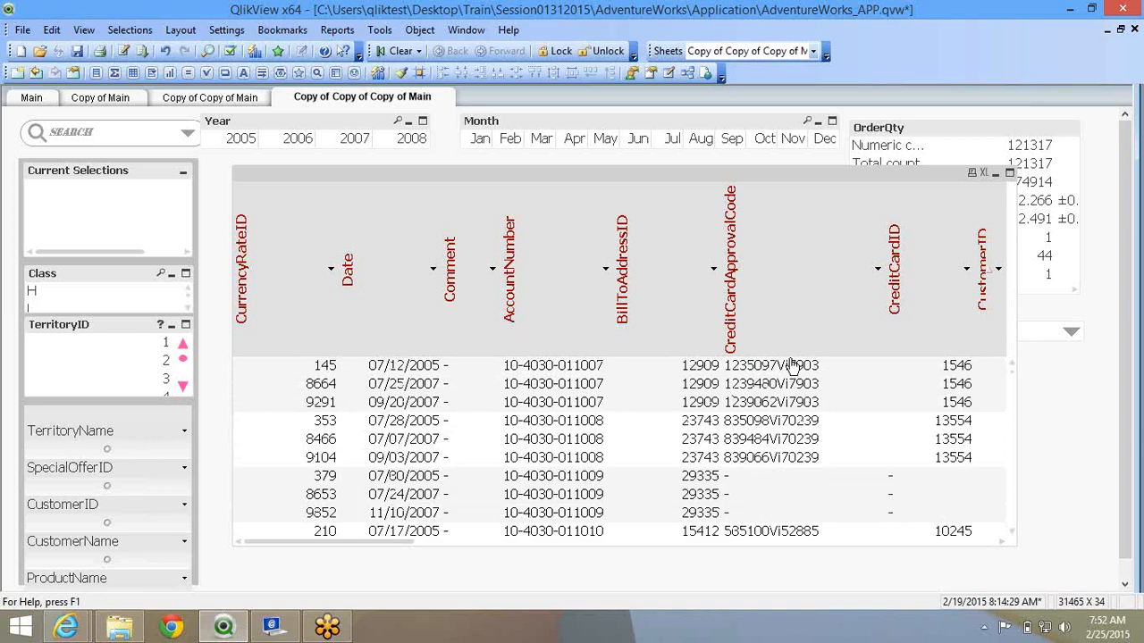
pyautogui.scroll(7, 833, 519)
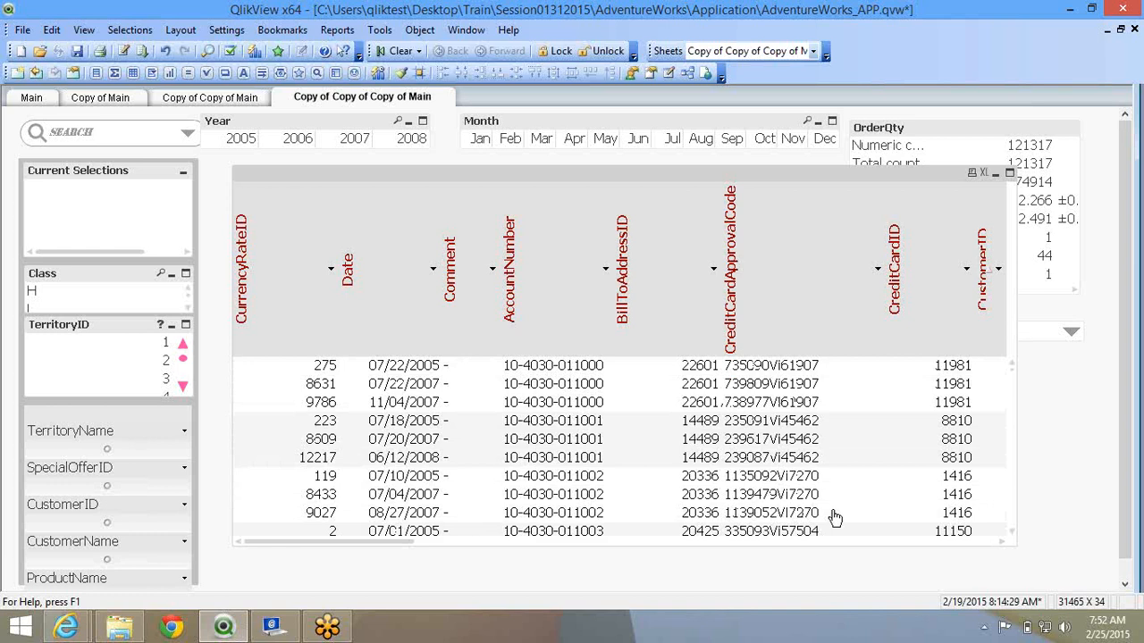
pyautogui.press('super+c')
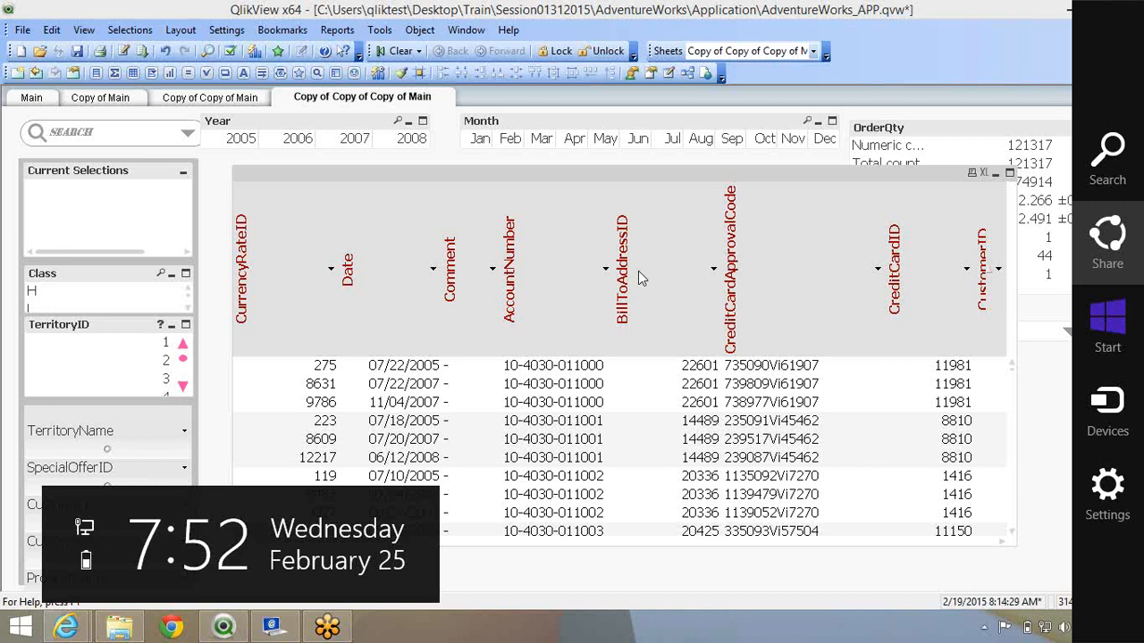
pyautogui.press('Escape')
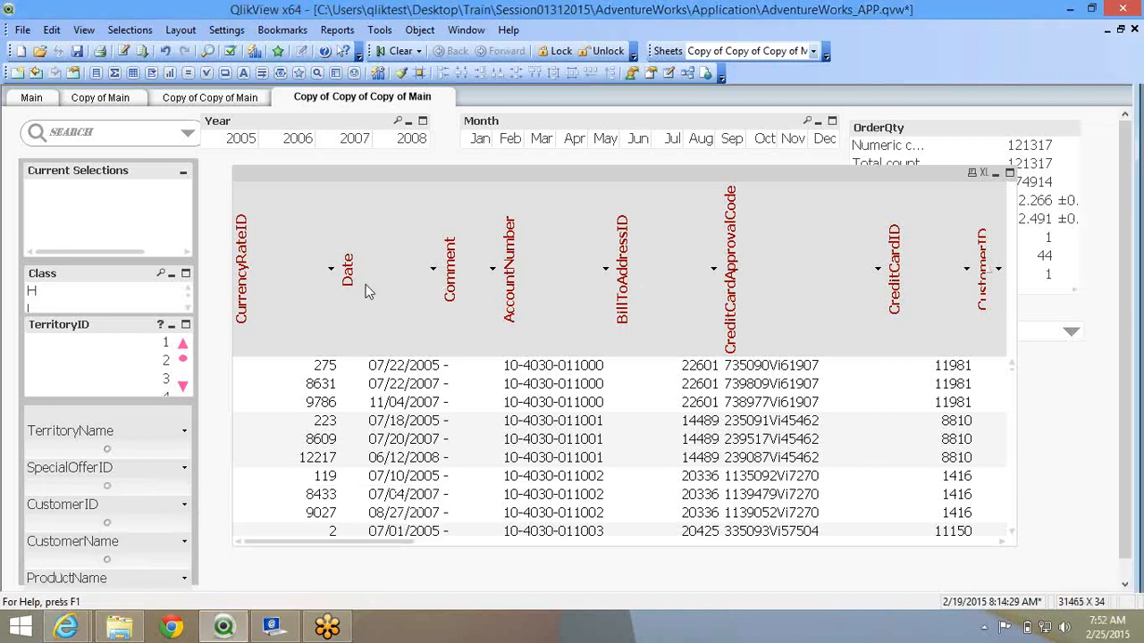
# Filter the sheet to TerritoryID 3, examine the matching table box rows, and clear the selection.
pyautogui.click(148, 380)
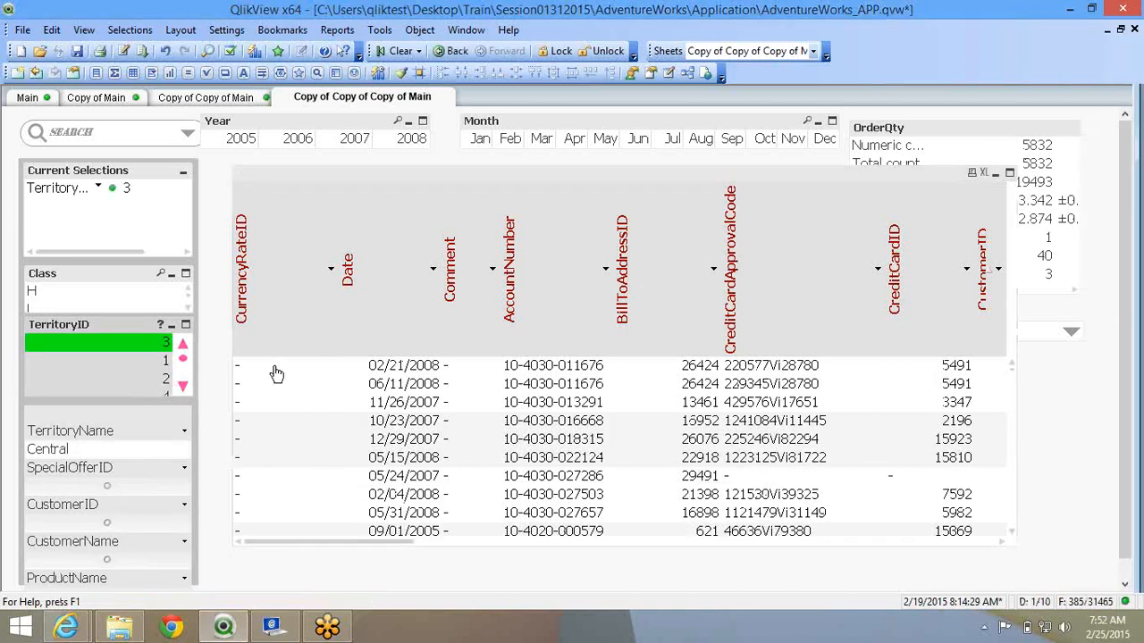
pyautogui.scroll(-2, 553, 344)
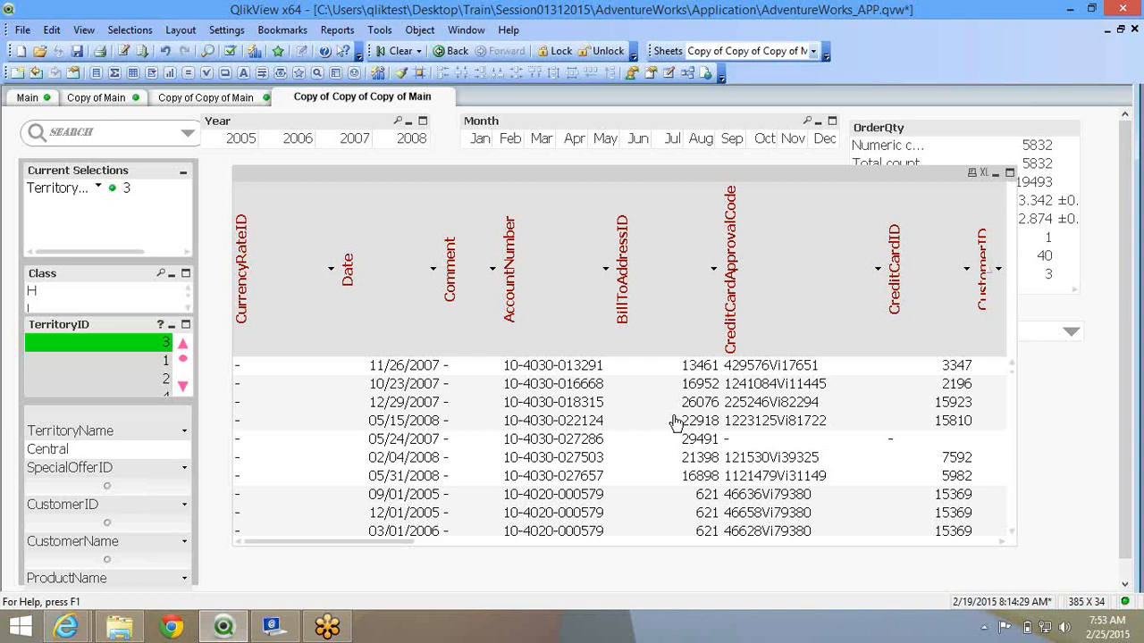
pyautogui.click(154, 353)
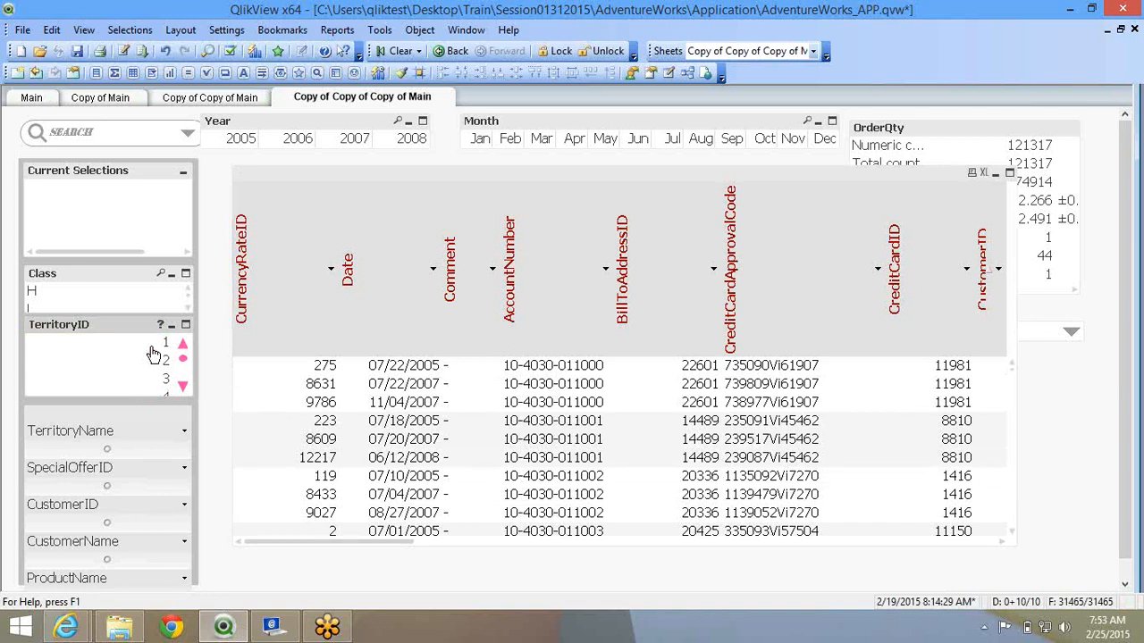
pyautogui.rightClick(409, 356)
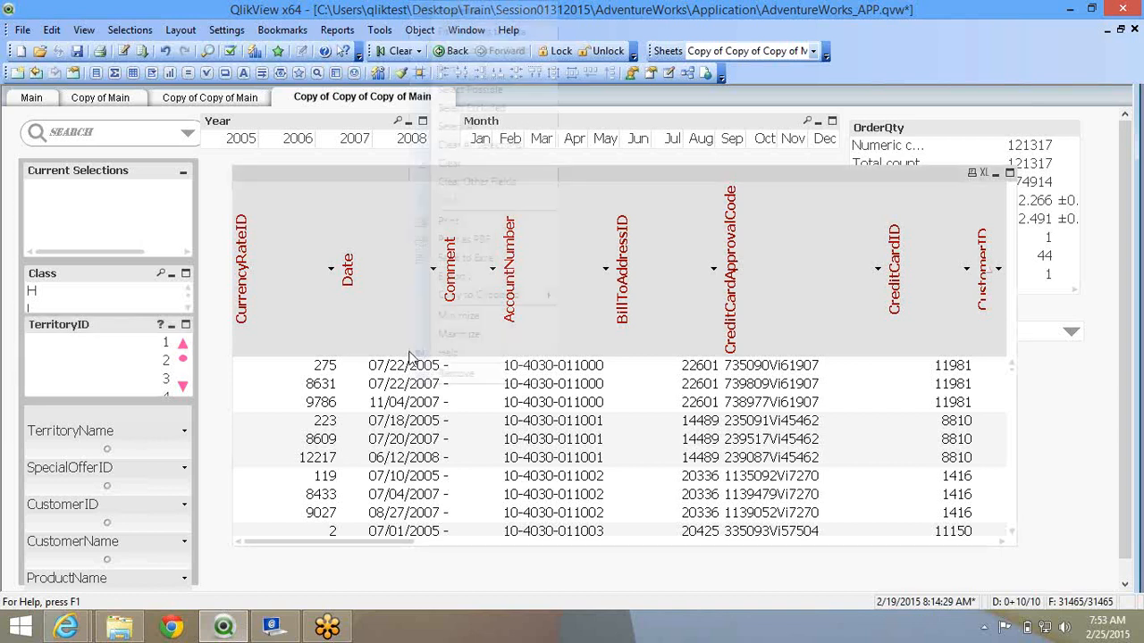
pyautogui.click(770, 177)
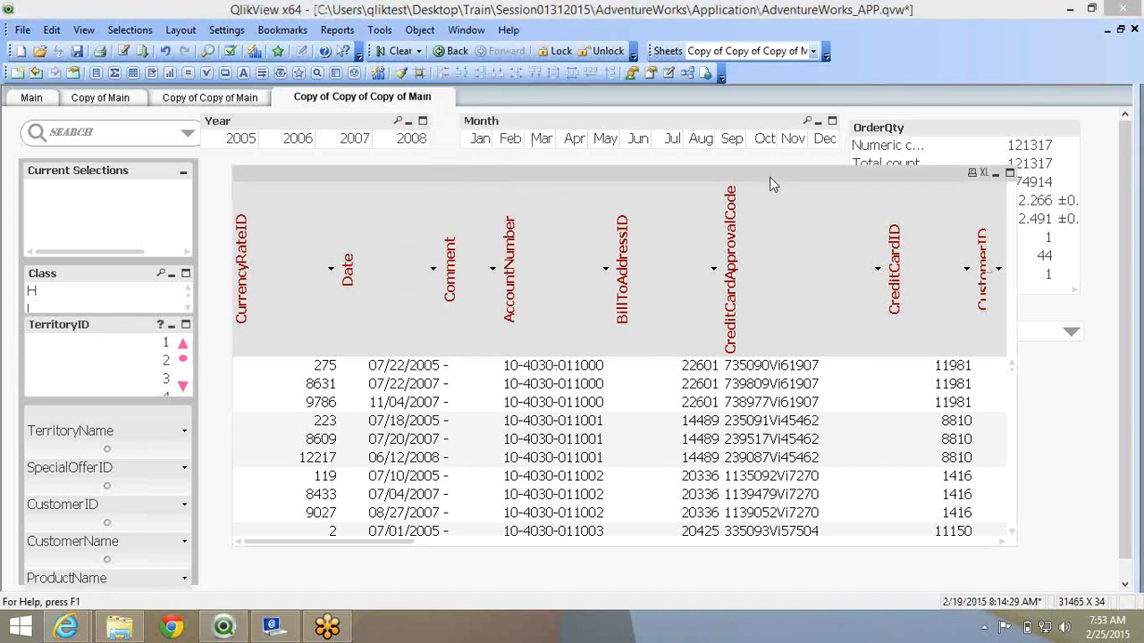
pyautogui.press('super+k')
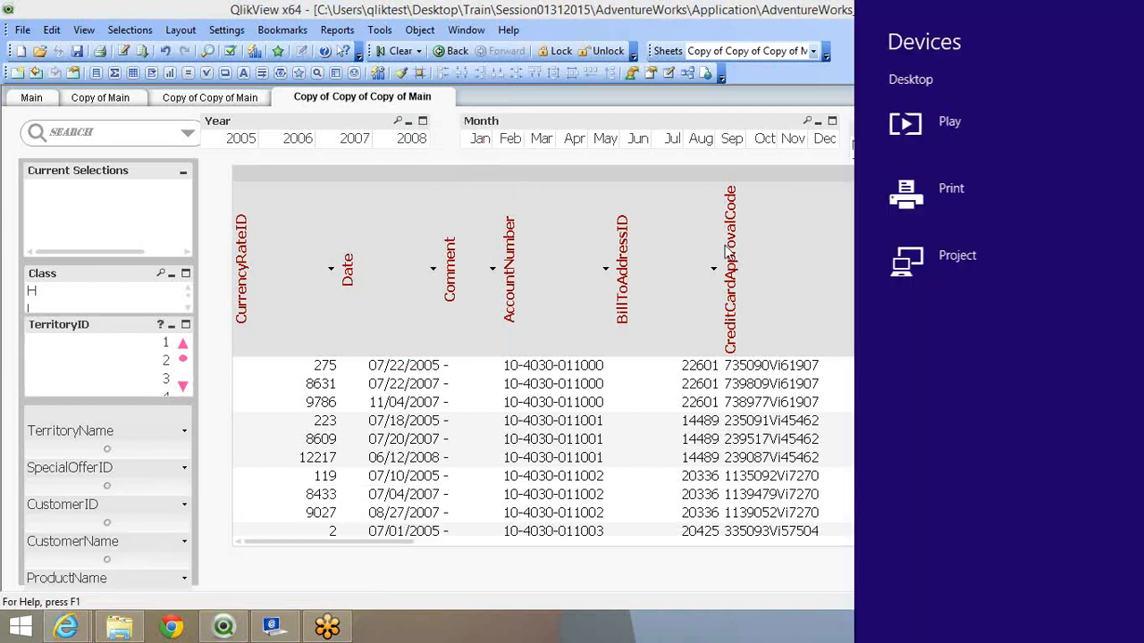
# Turn off vertical labels for the table box's column headers and accept the properties.
pyautogui.click(750, 166)
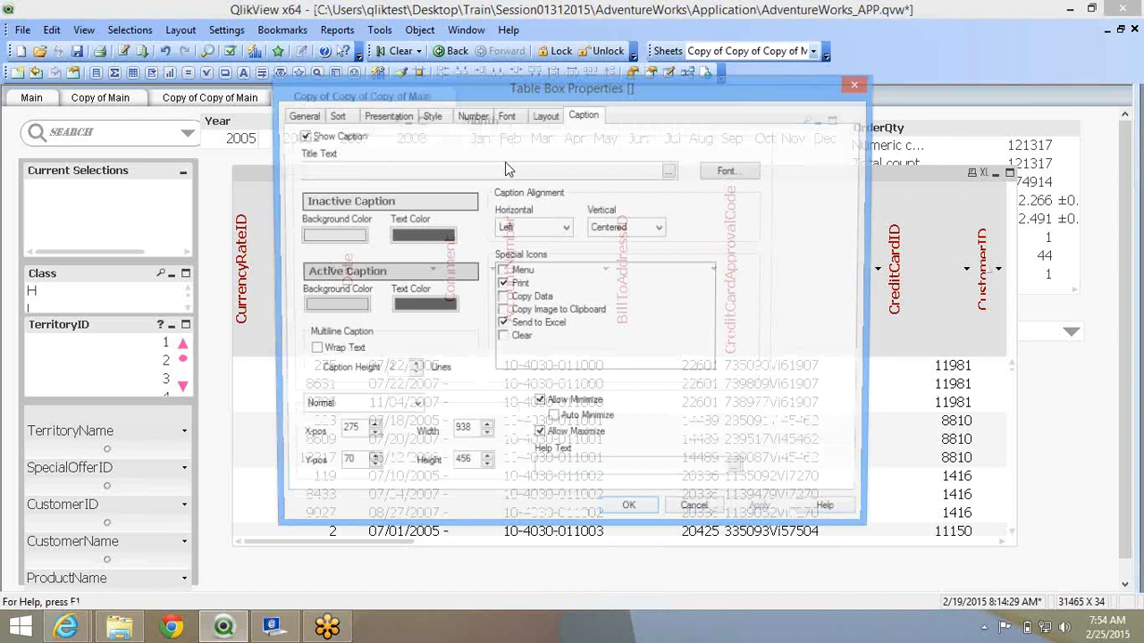
pyautogui.click(401, 116)
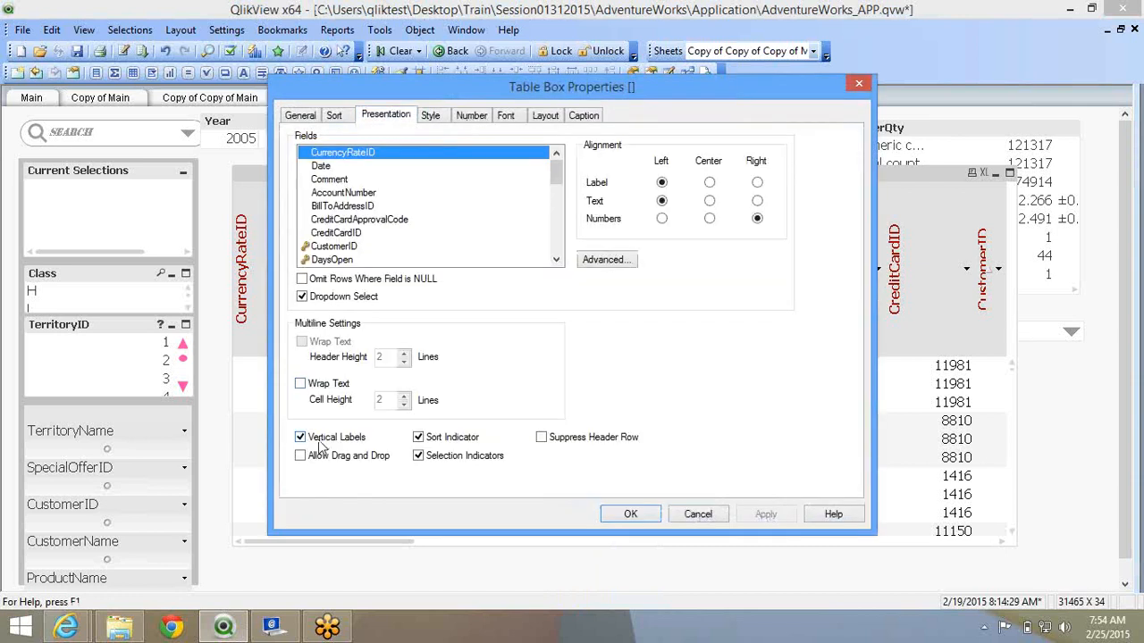
pyautogui.click(625, 517)
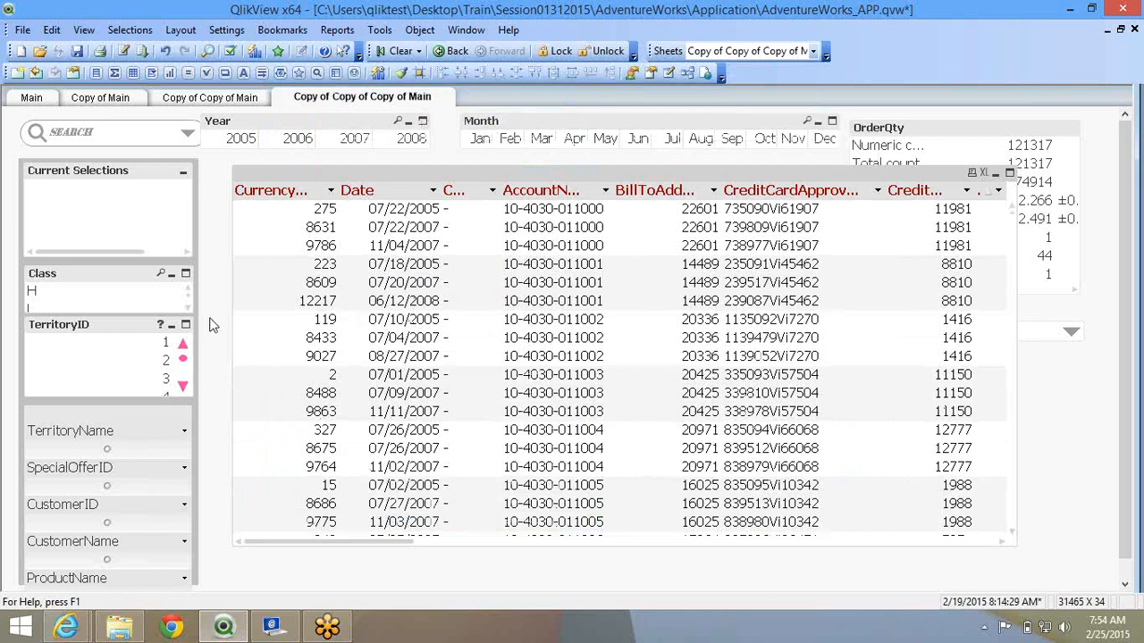
# Select TerritoryID 3 again, look over the commands available for the table box, and deselect the territory.
pyautogui.click(159, 379)
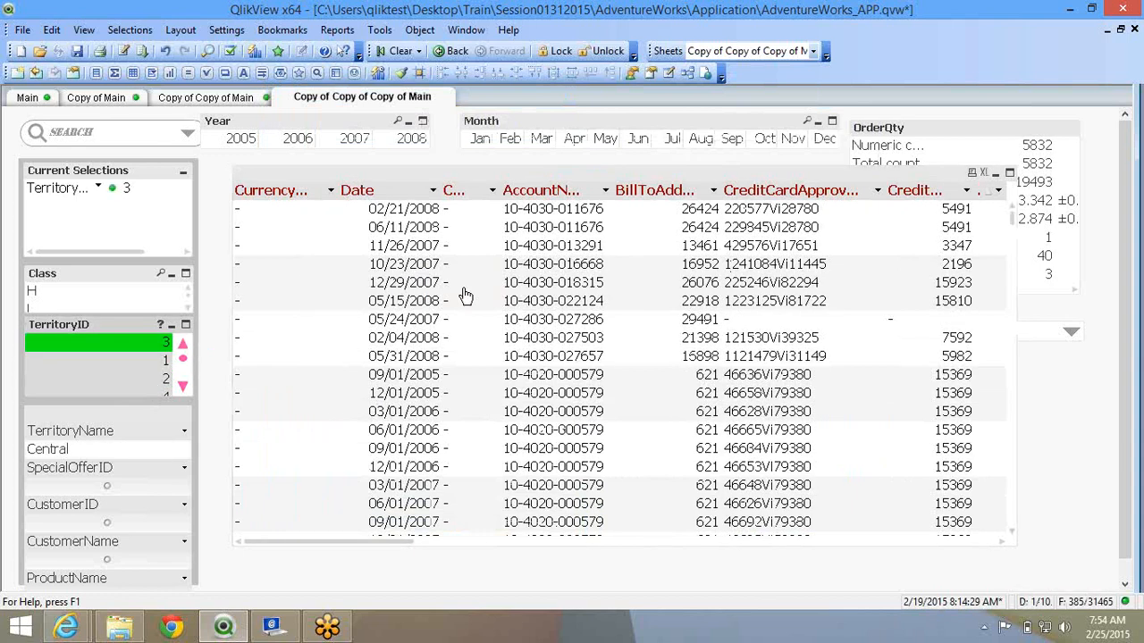
pyautogui.rightClick(465, 222)
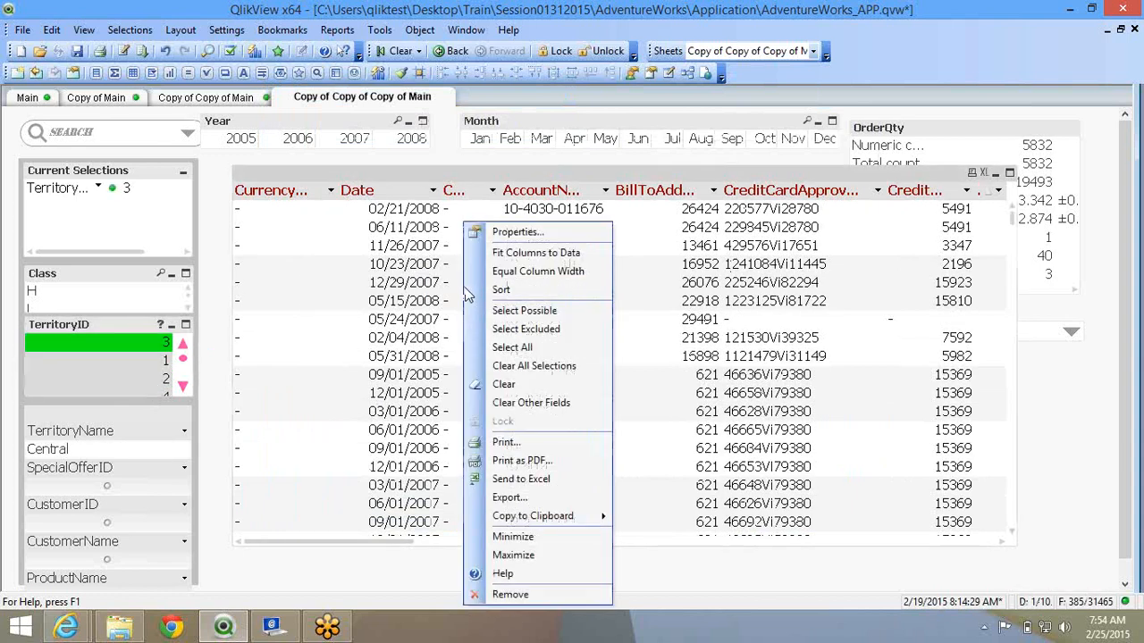
pyautogui.click(706, 585)
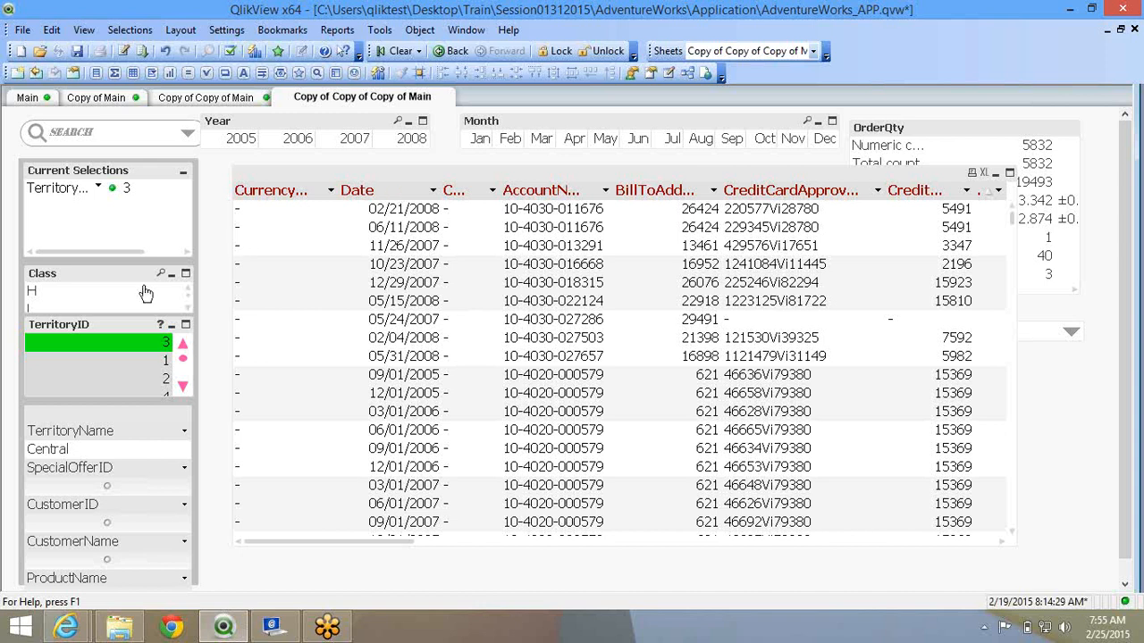
pyautogui.click(143, 345)
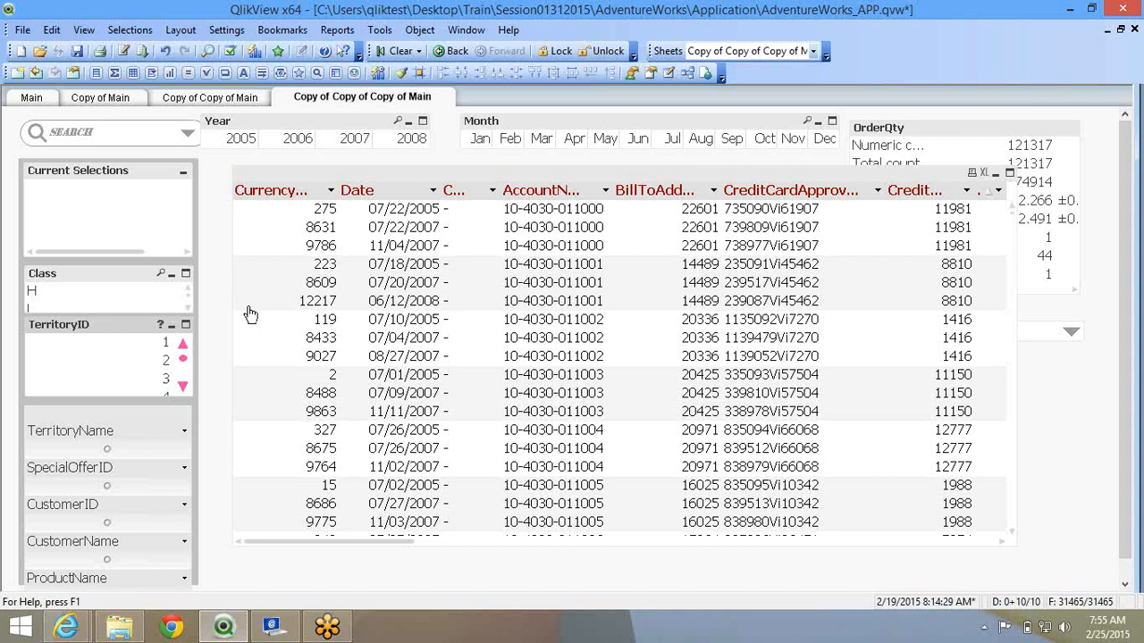
# Set the table box's calculation condition to 1=2, accept the properties, and make the box narrower and slightly taller.
pyautogui.rightClick(354, 218)
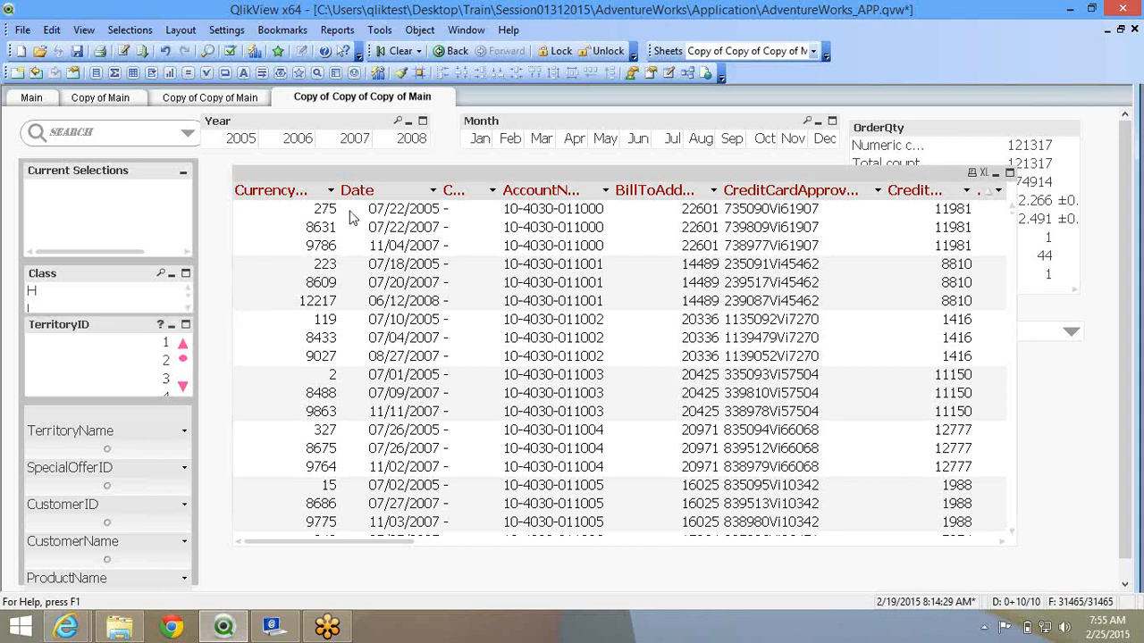
pyautogui.click(365, 222)
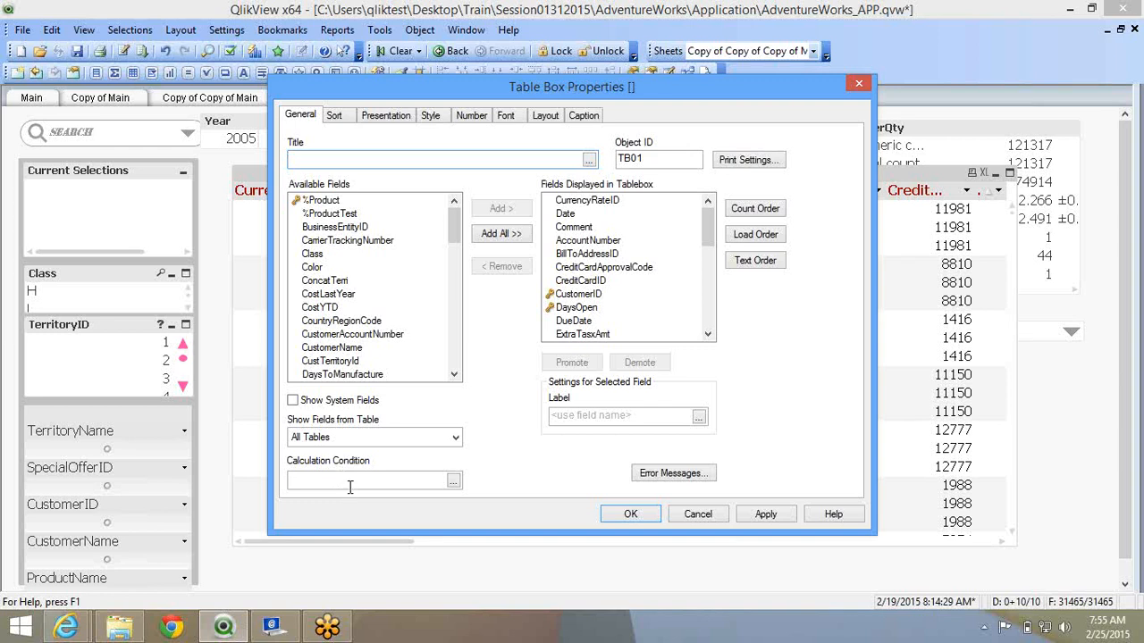
pyautogui.click(354, 480)
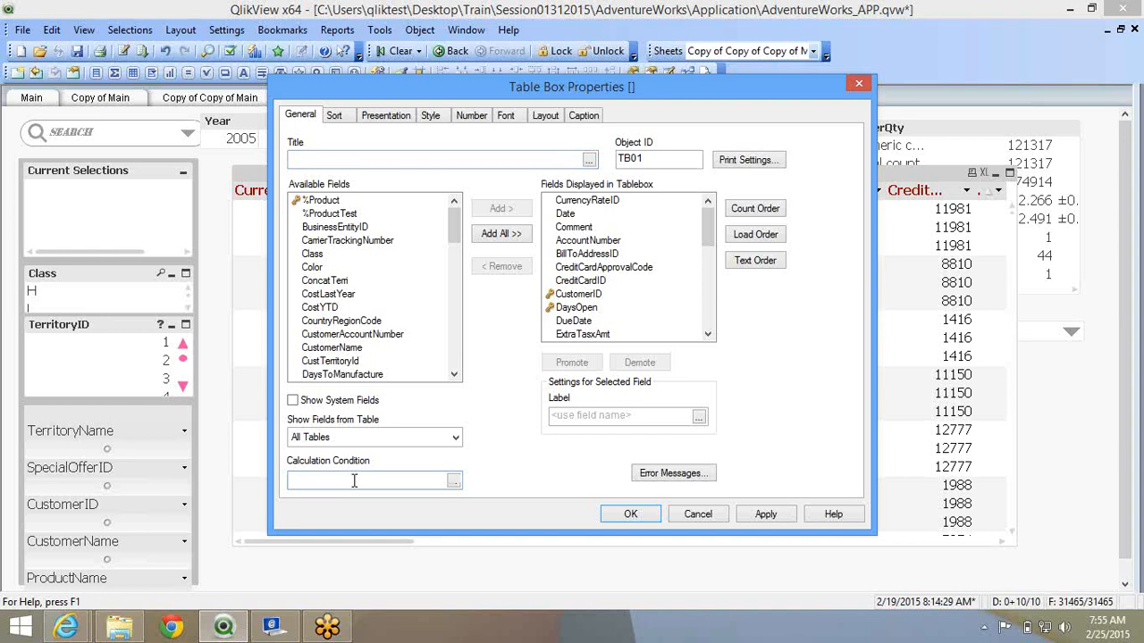
pyautogui.write('1=2')
pyautogui.click(631, 515)
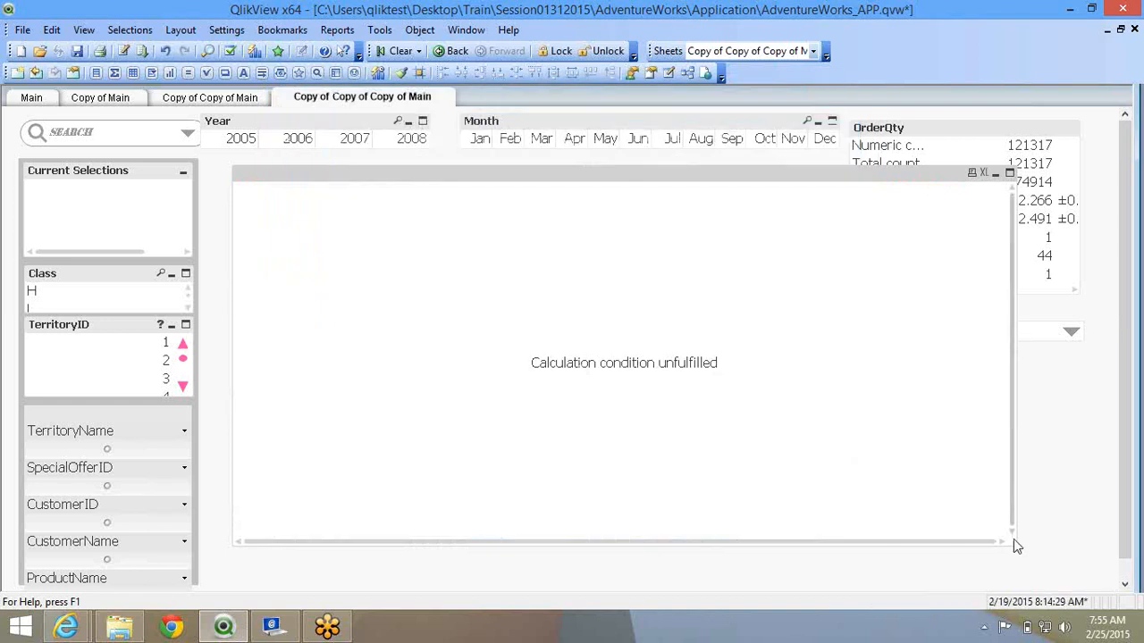
pyautogui.moveTo(1013, 539); pyautogui.dragTo(929, 562)
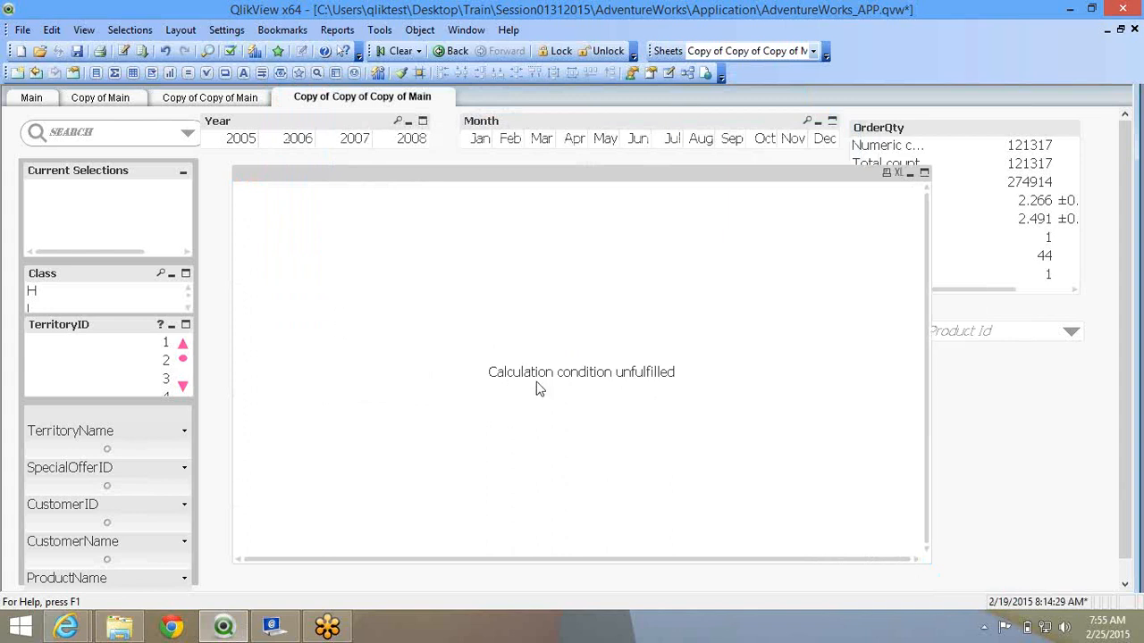
# Set the table box's calculation condition to 1=1 and accept the properties.
pyautogui.rightClick(578, 341)
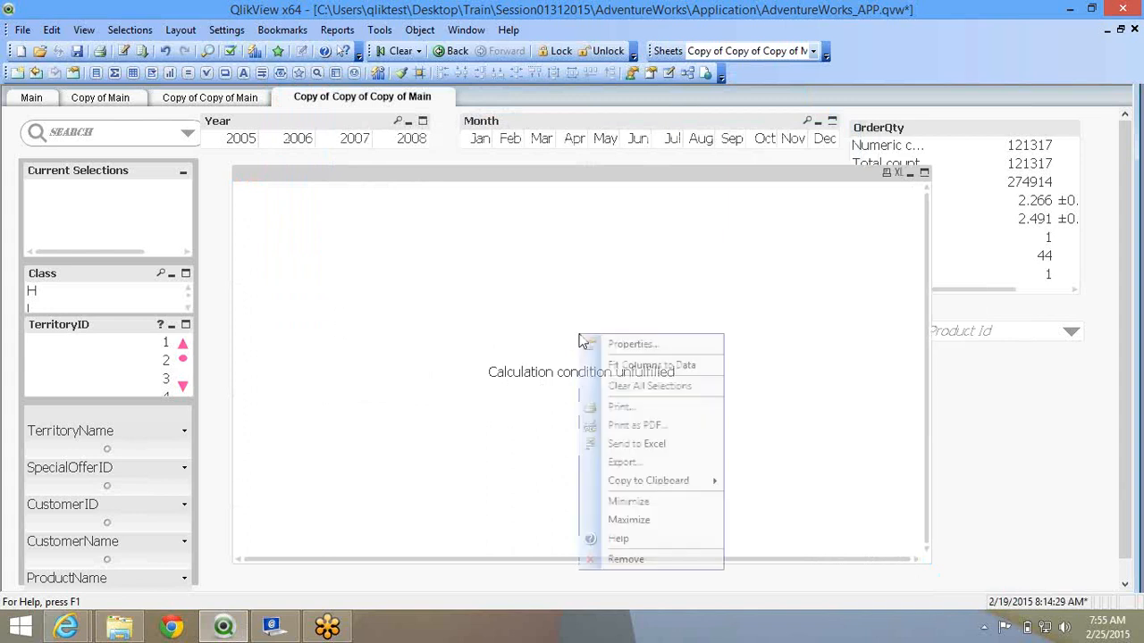
pyautogui.click(607, 345)
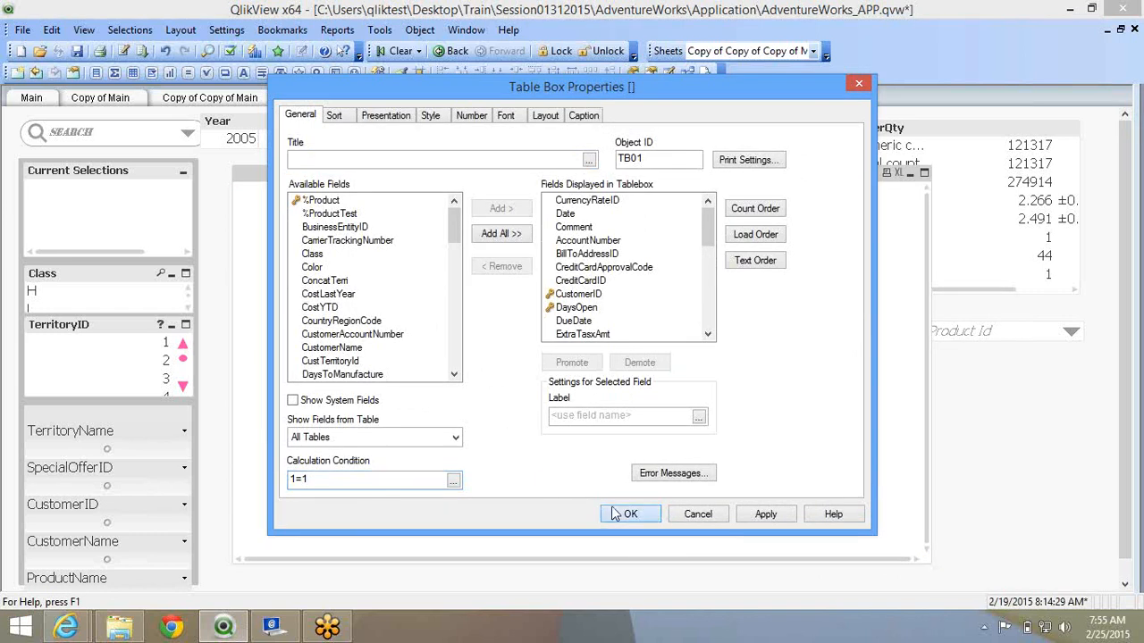
pyautogui.click(613, 512)
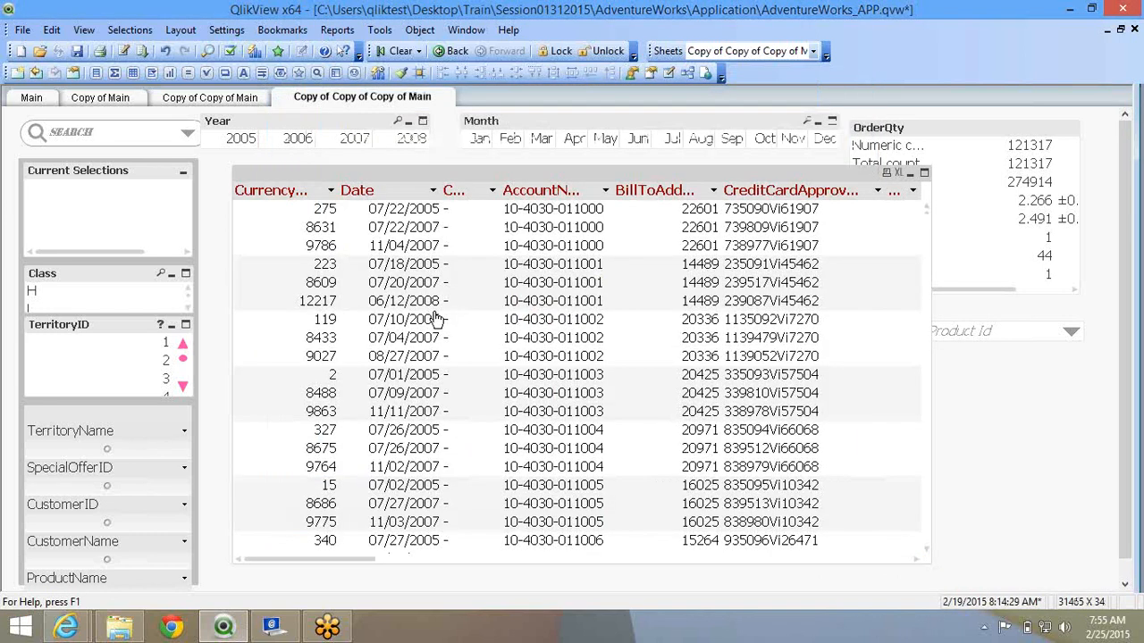
# Clear the table box's calculation condition and open it in the expression editor.
pyautogui.rightClick(436, 317)
pyautogui.click(480, 10)
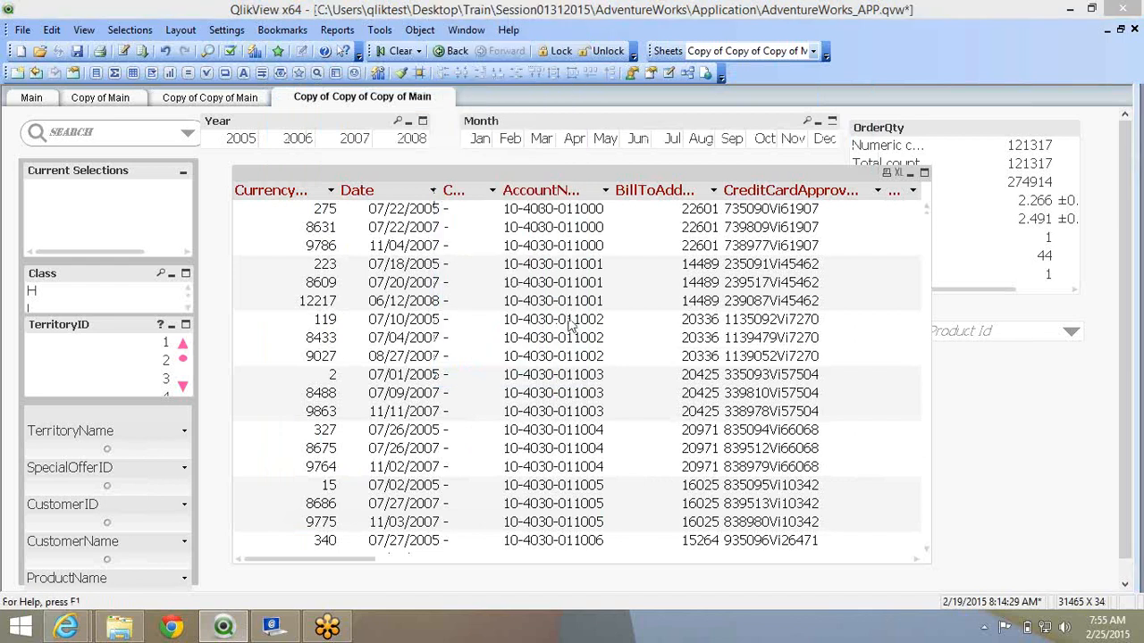
pyautogui.moveTo(355, 481); pyautogui.dragTo(277, 490)
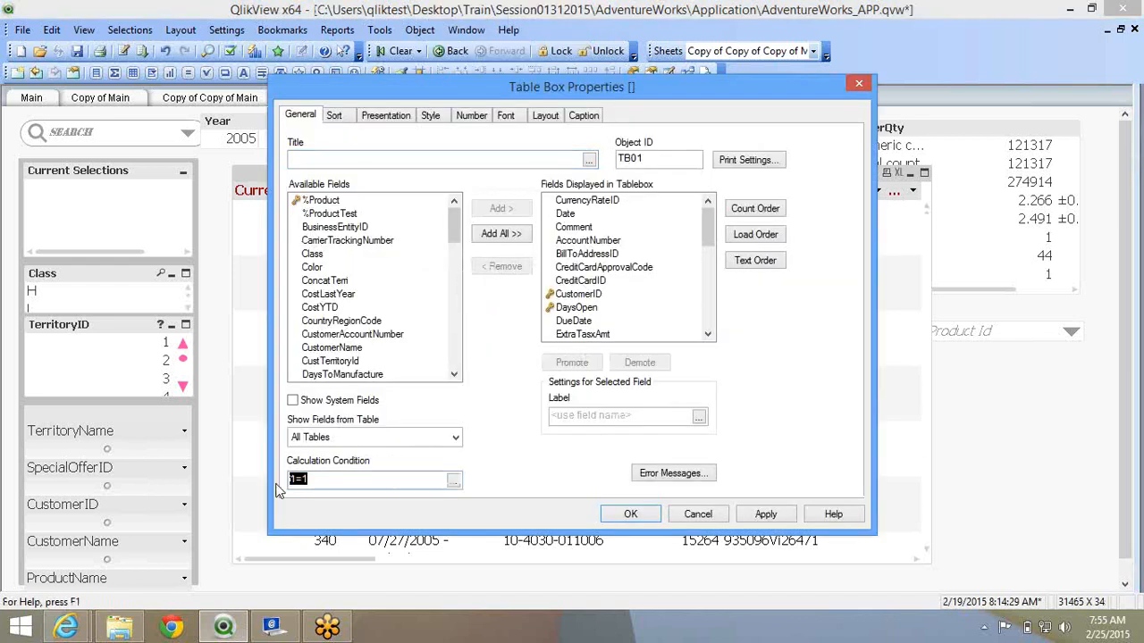
pyautogui.press('BackSpace')
pyautogui.click(454, 482)
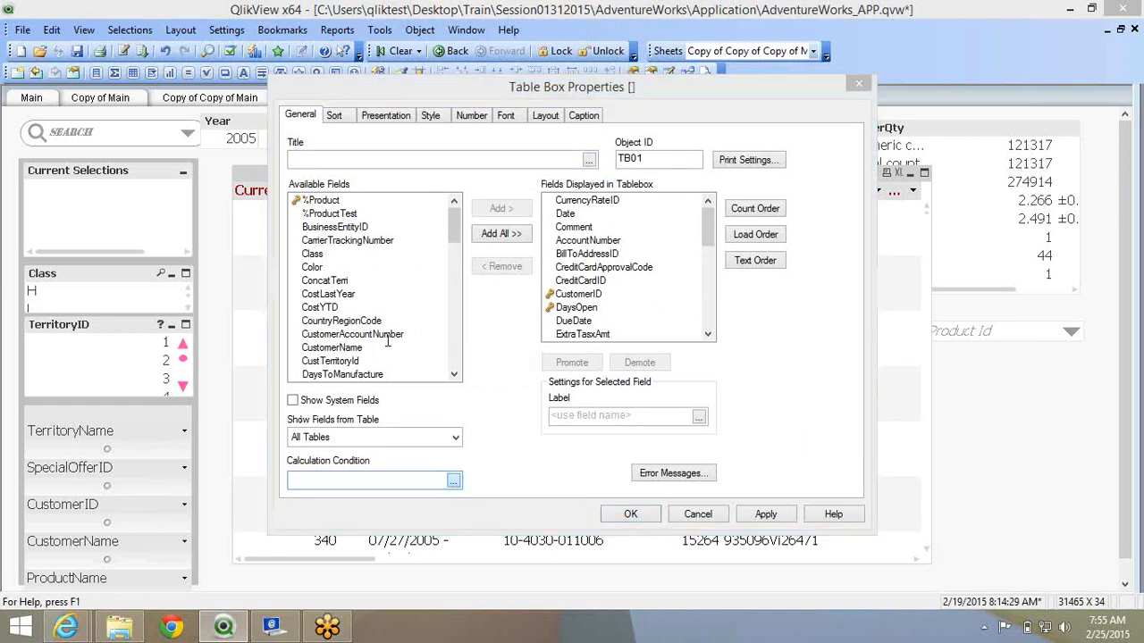
# Begin the calculation condition expression with =GetSelectedCount().
pyautogui.write('=')
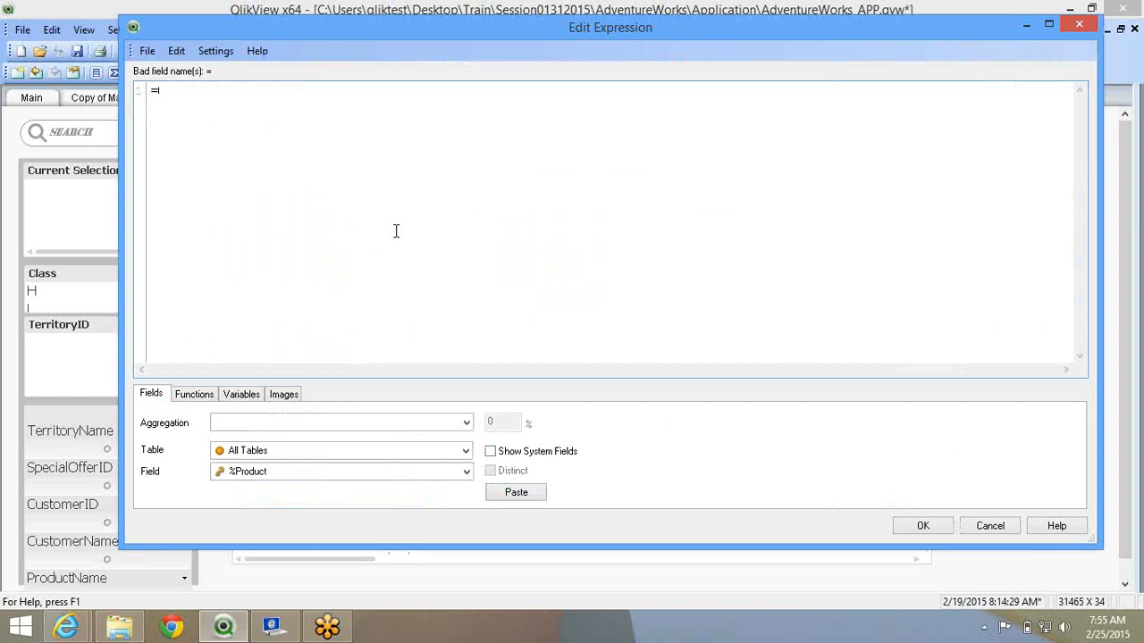
pyautogui.write('gets')
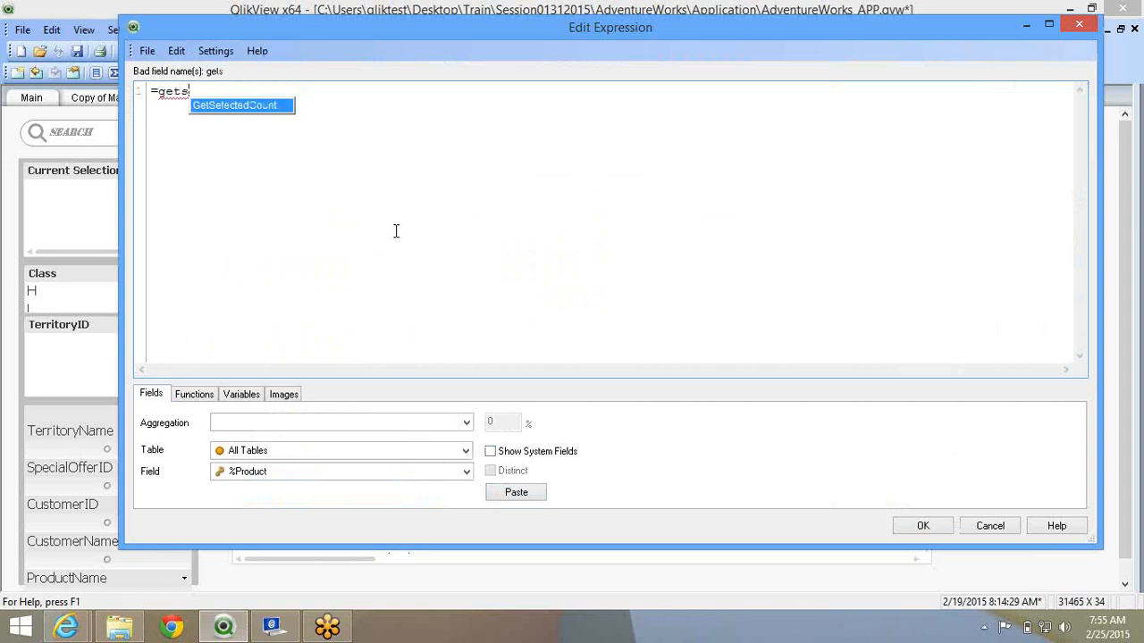
pyautogui.write('electedCount')
pyautogui.press('Return')
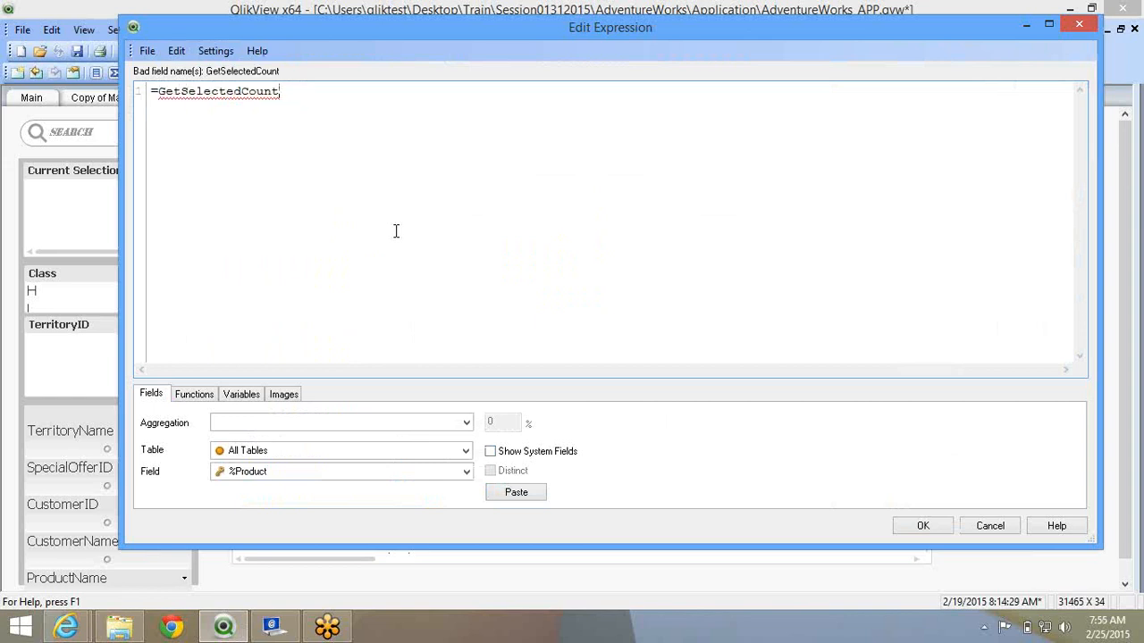
pyautogui.write('()')
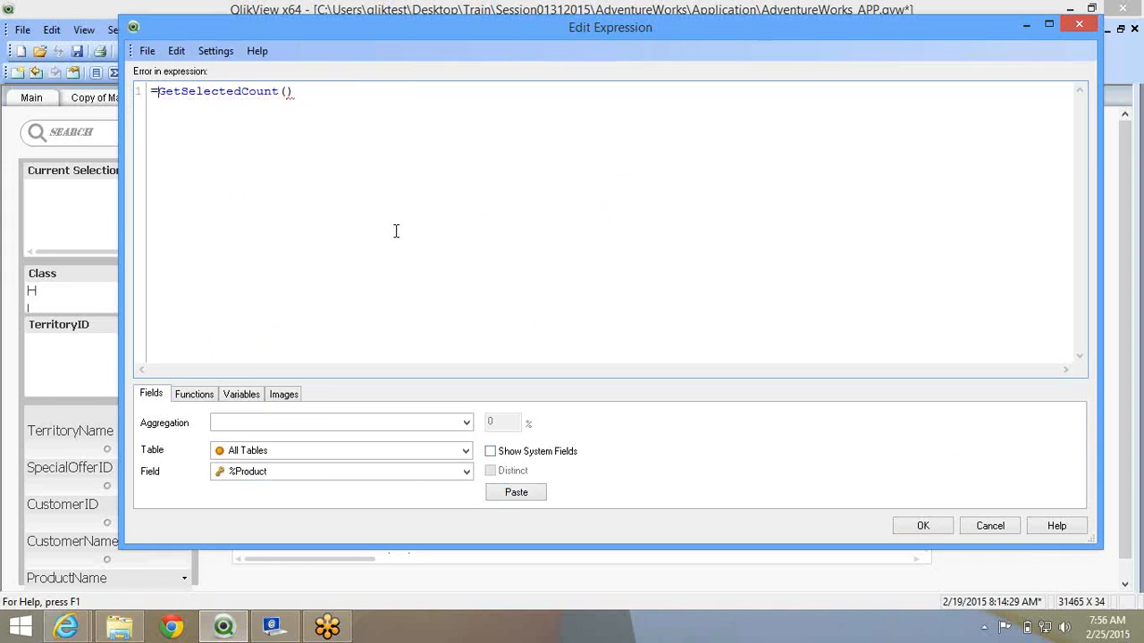
# Wrap GetSelectedCount in an if( function and give it TerritoryID as its field.
pyautogui.write('if(')
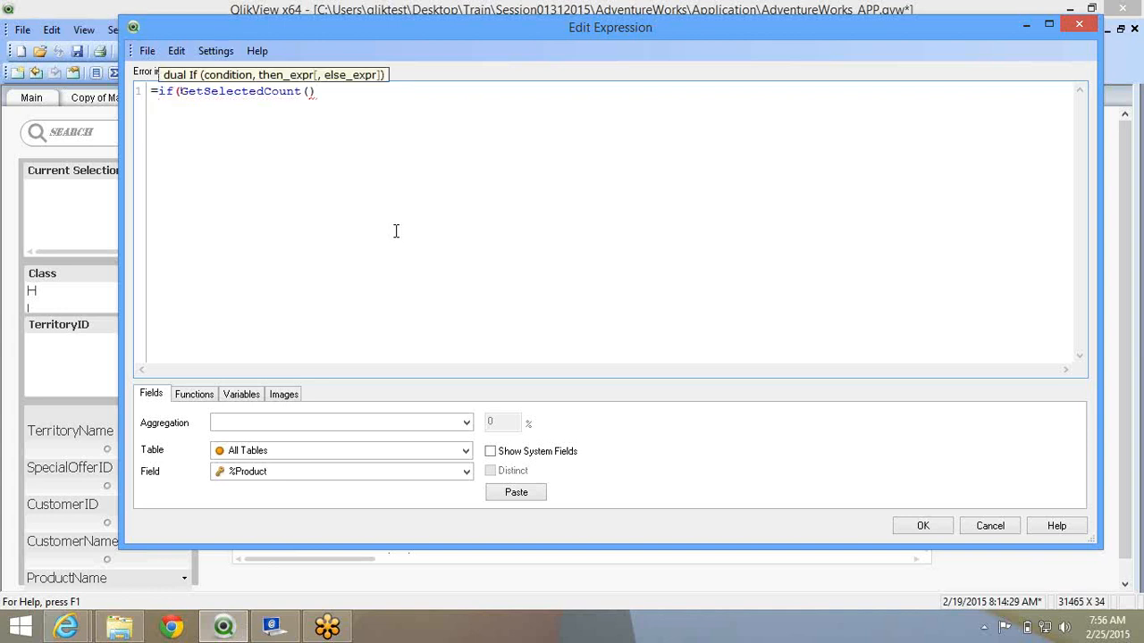
pyautogui.write('Terr')
pyautogui.press('Down')
pyautogui.press('Down')
pyautogui.press('Return')
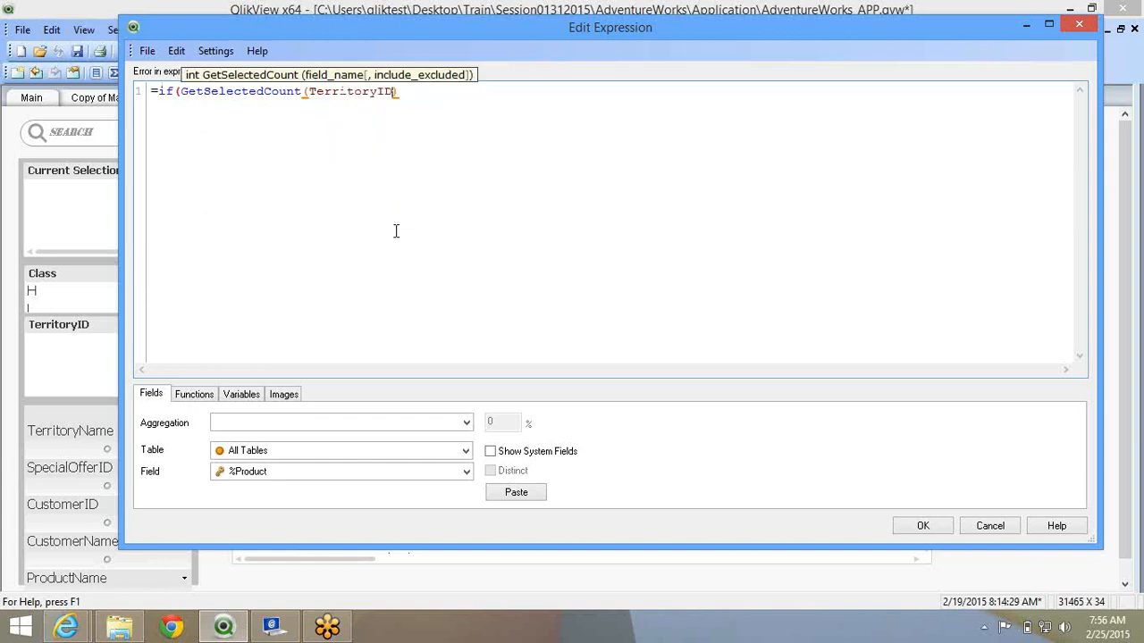
# Complete the condition as =if(GetSelectedCount(TerritoryID)=1,1,0), then accept the expression and the table box properties.
pyautogui.press('Right')
pyautogui.write('=1')
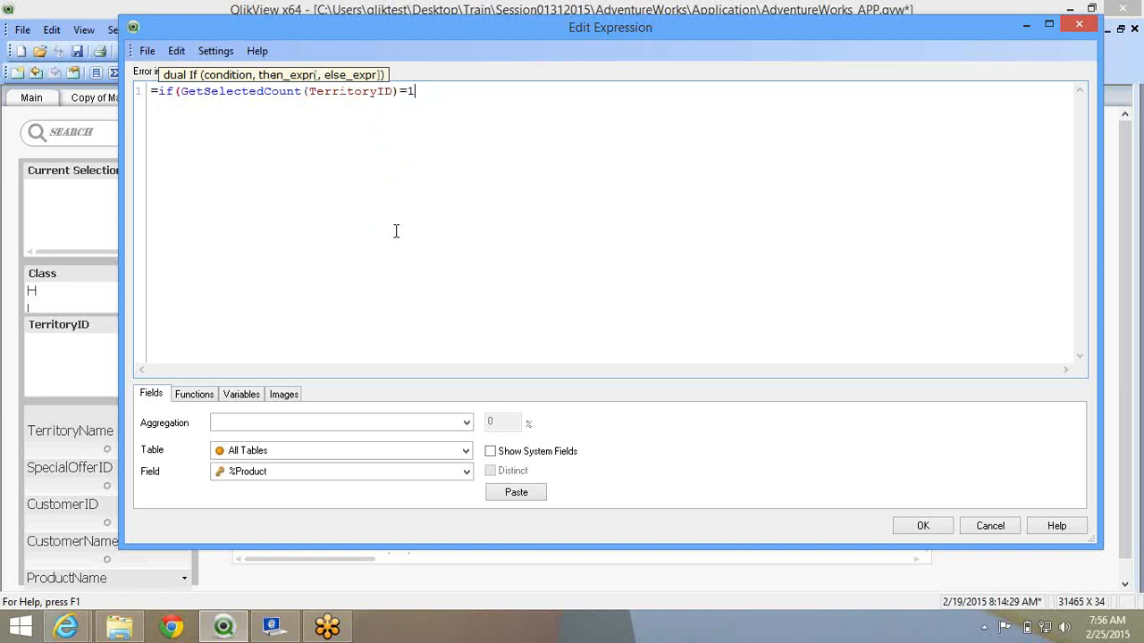
pyautogui.write(',1,0)')
pyautogui.doubleClick(424, 91)
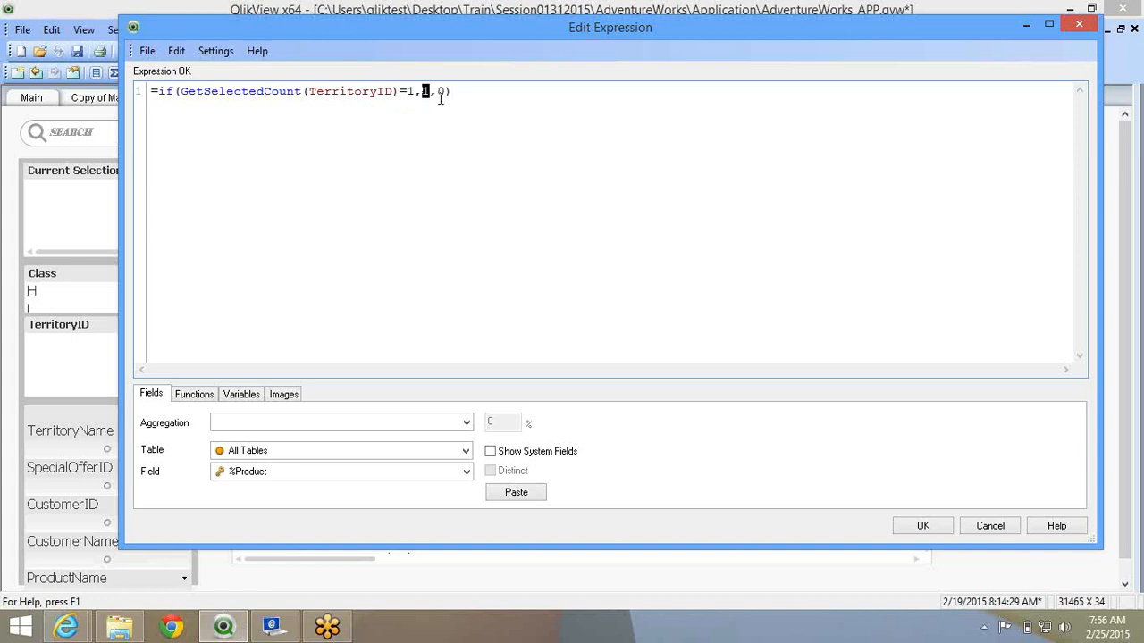
pyautogui.click(440, 88)
pyautogui.click(949, 528)
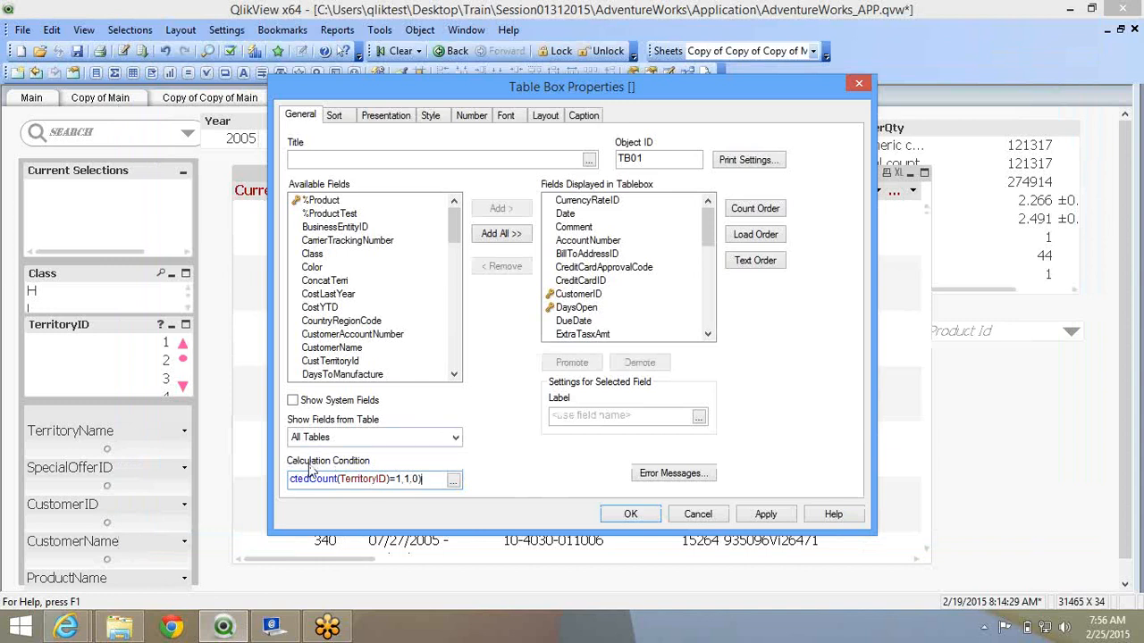
pyautogui.doubleClick(399, 479)
pyautogui.click(630, 513)
# Test the calculation condition by selecting TerritoryID 2, then 1 and 3 together, then only 1, and clear the selection.
pyautogui.press('super+c')
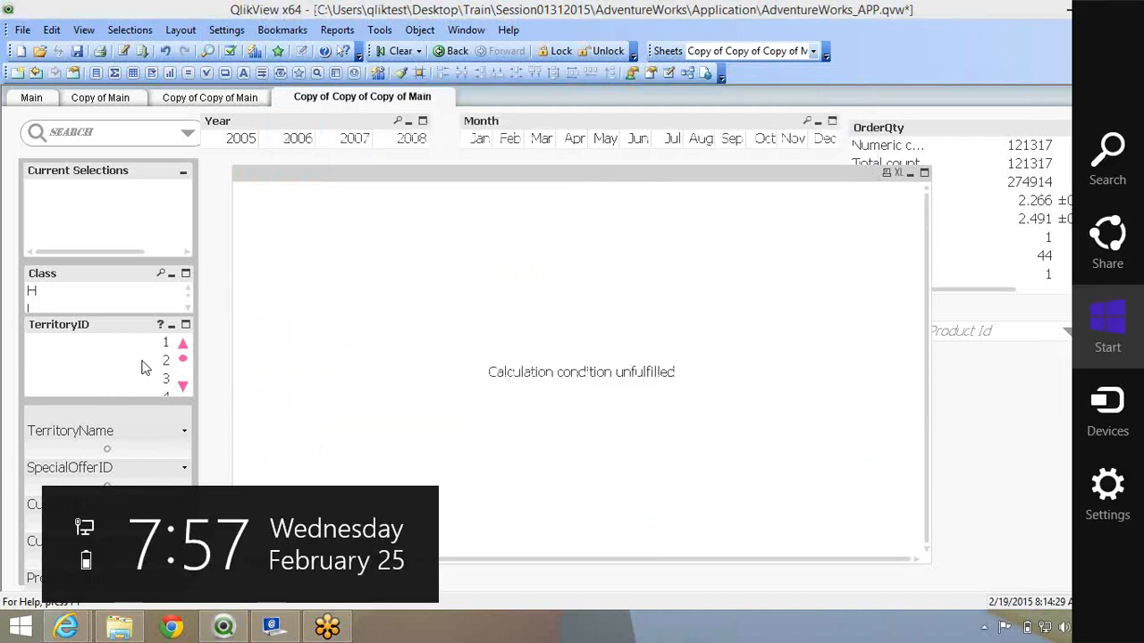
pyautogui.click(136, 362)
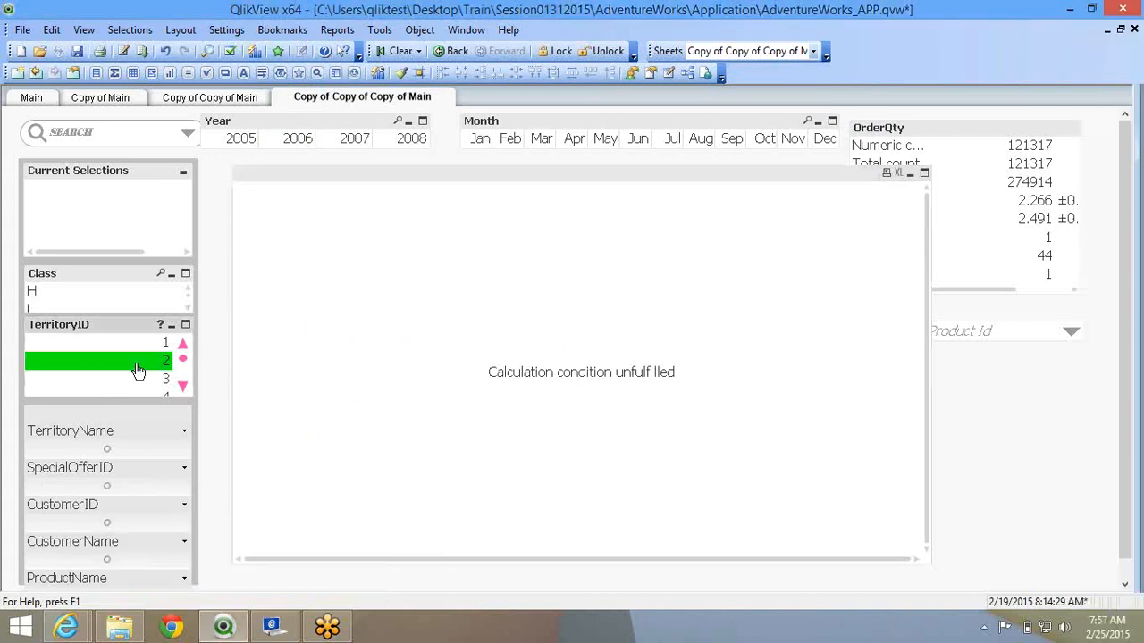
pyautogui.moveTo(140, 361); pyautogui.dragTo(145, 388)
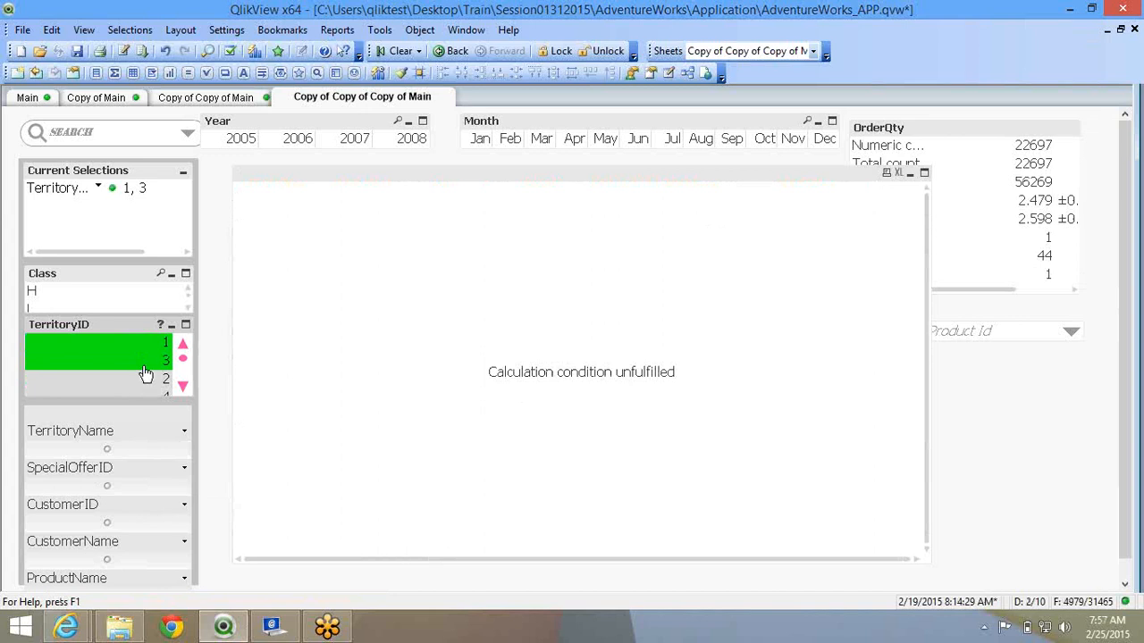
pyautogui.click(149, 361)
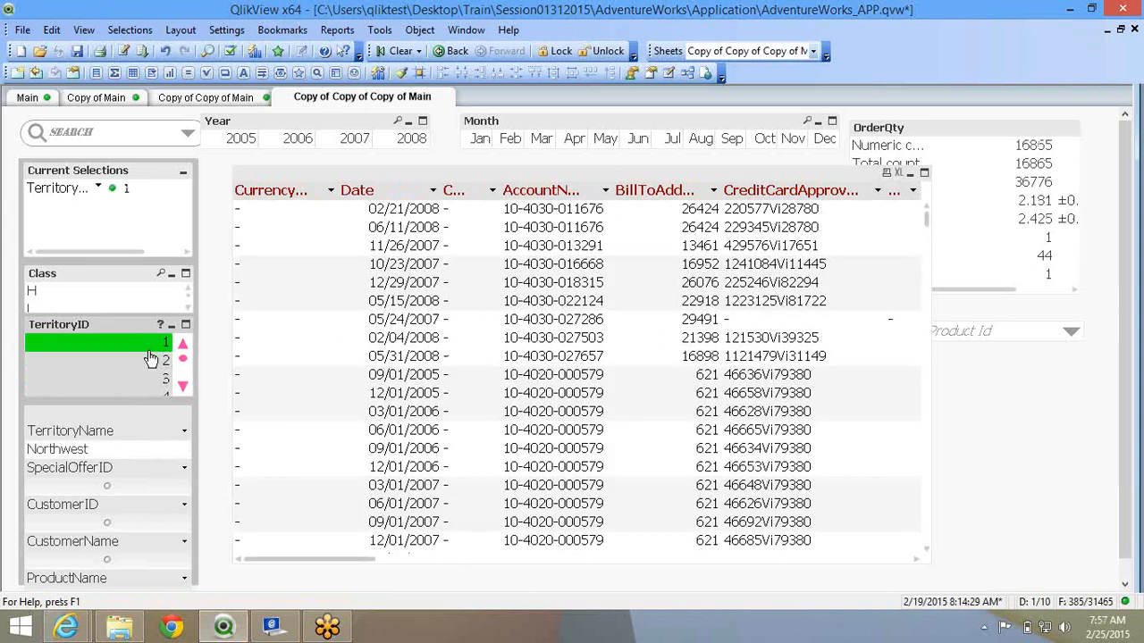
pyautogui.click(150, 360)
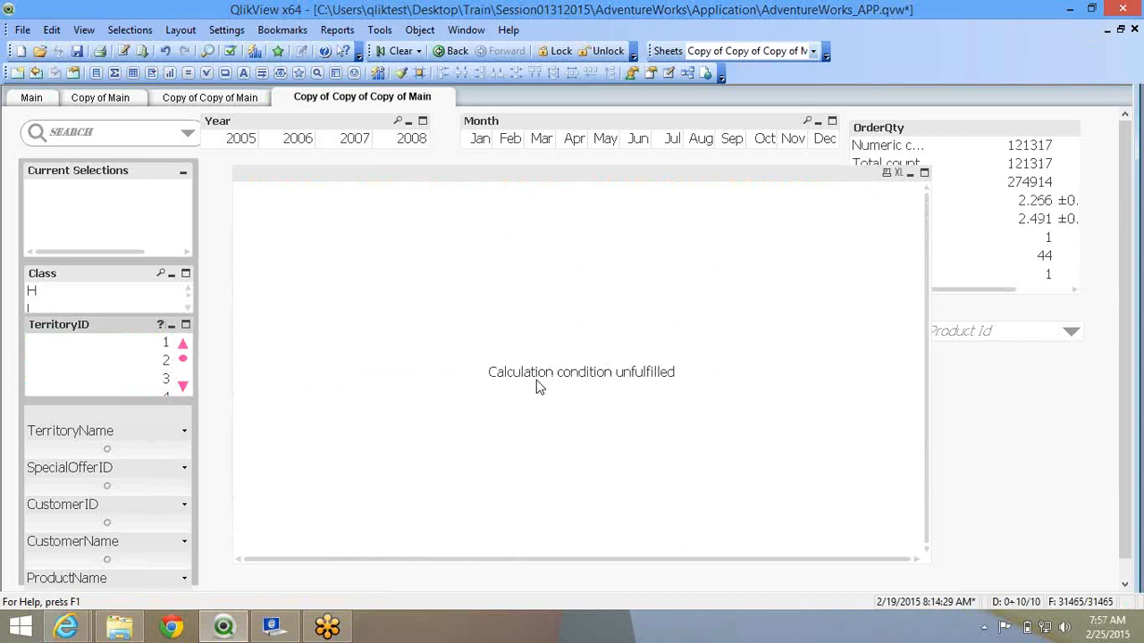
pyautogui.click(197, 101)
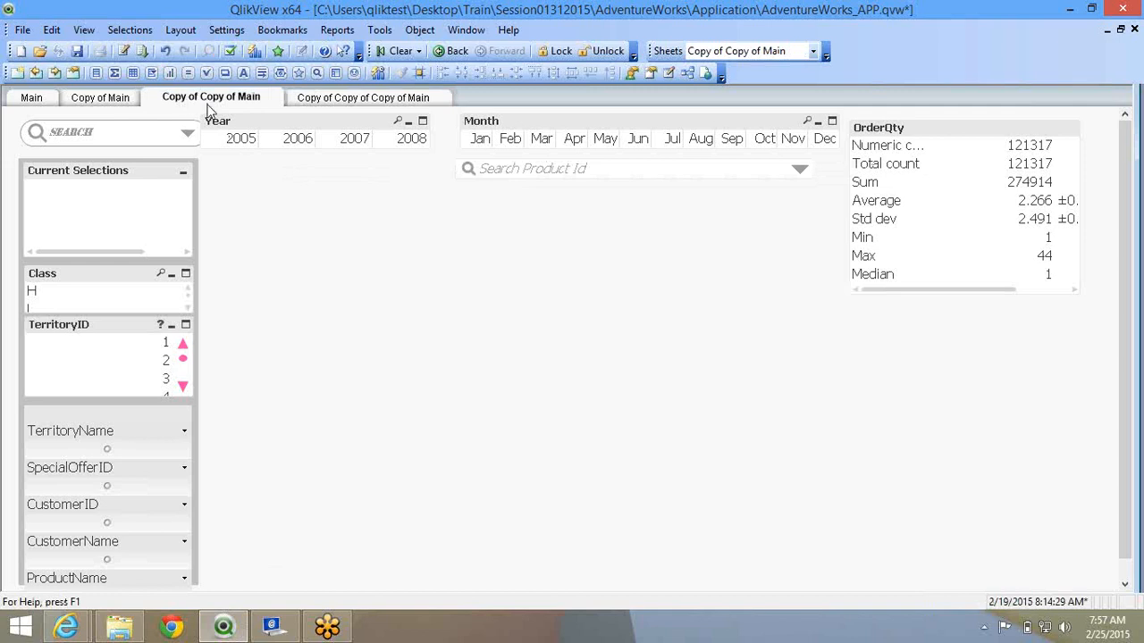
pyautogui.click(349, 100)
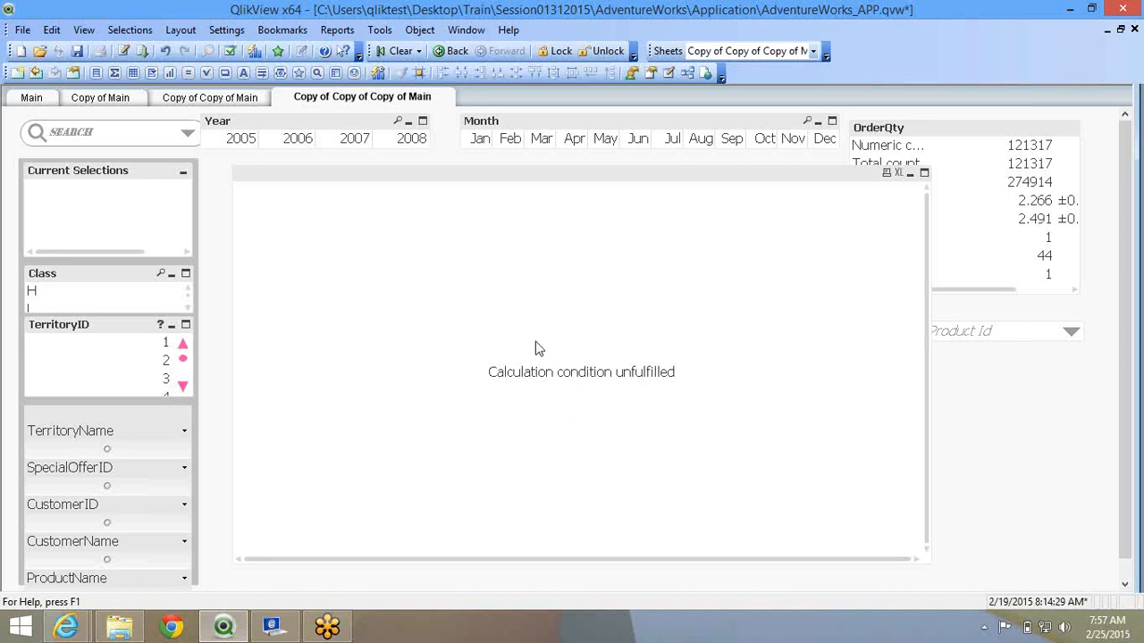
# Open the table box's custom error messages and look through the list of standard messages.
pyautogui.rightClick(432, 303)
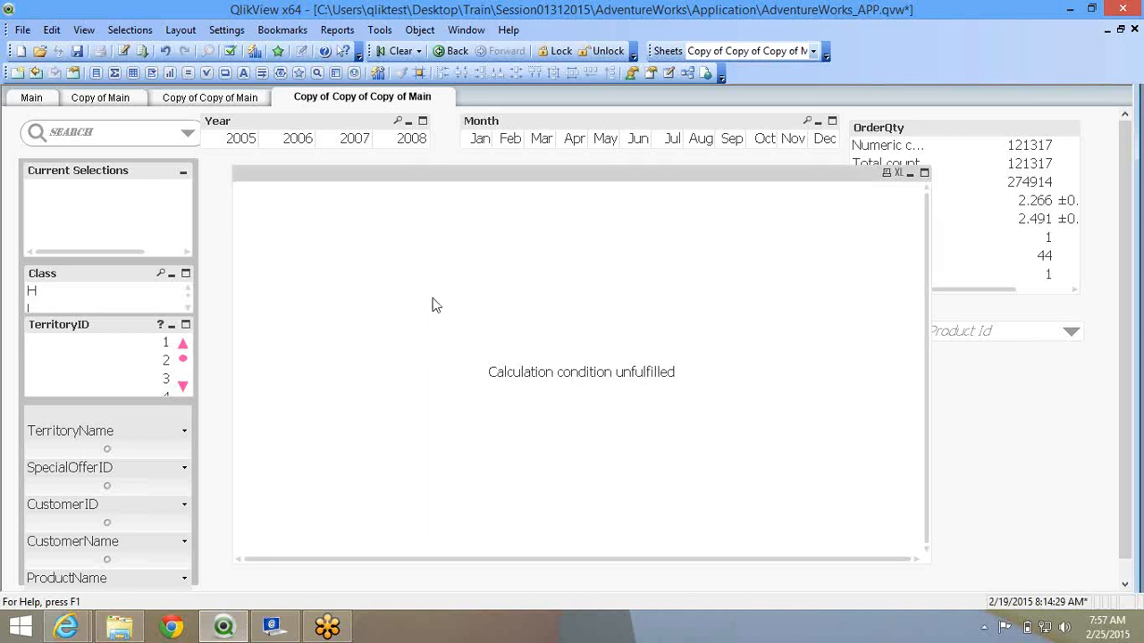
pyautogui.click(462, 309)
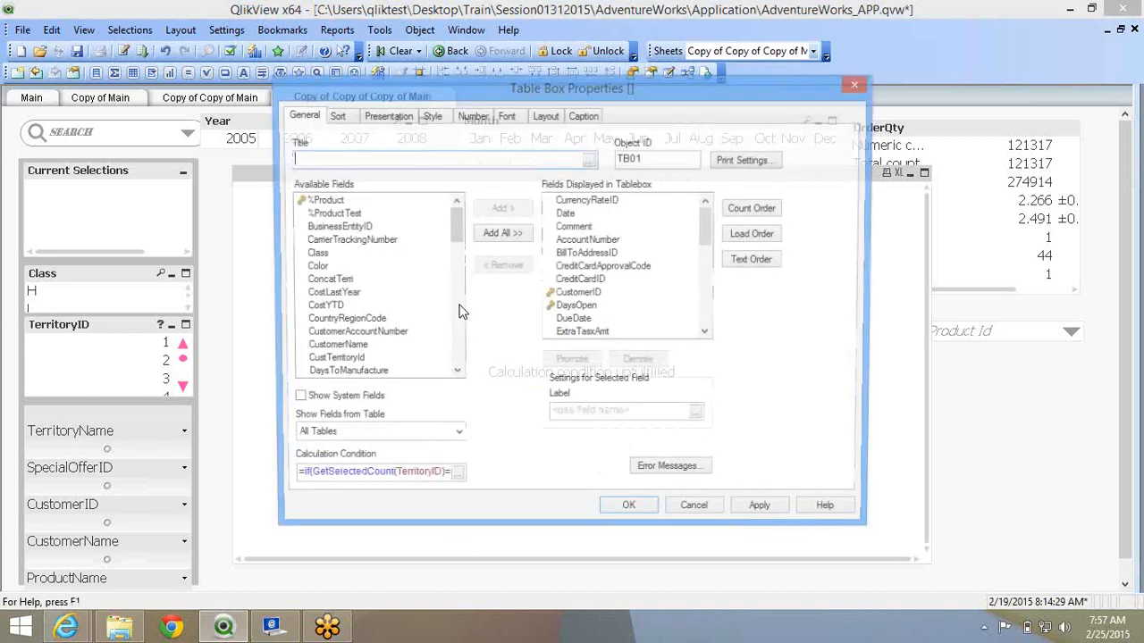
pyautogui.click(674, 475)
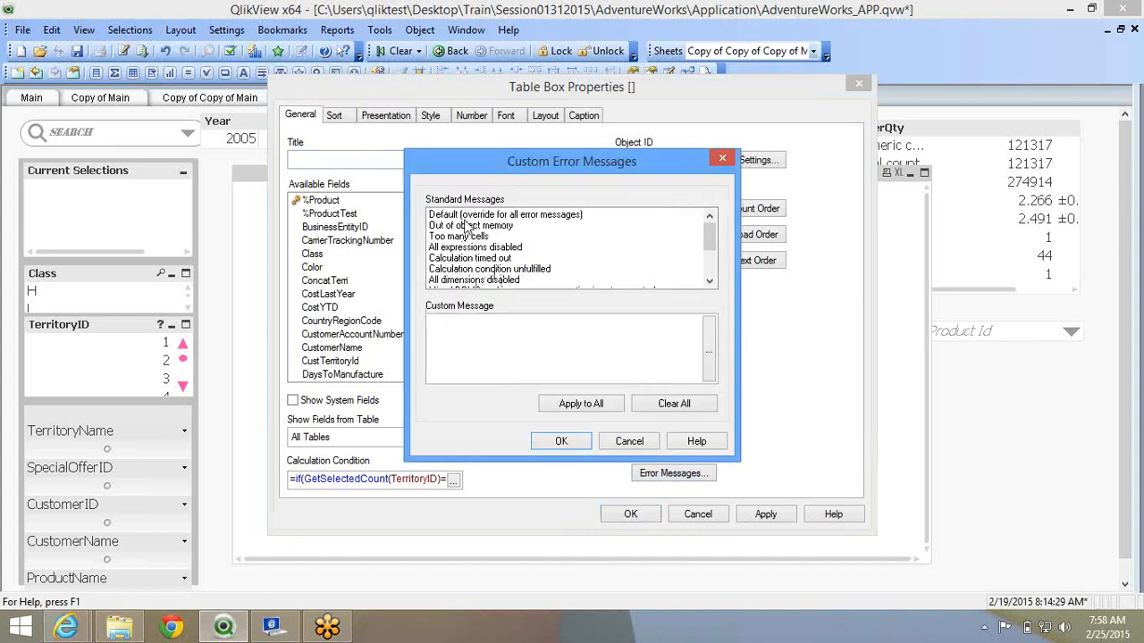
pyautogui.moveTo(709, 239); pyautogui.dragTo(696, 262)
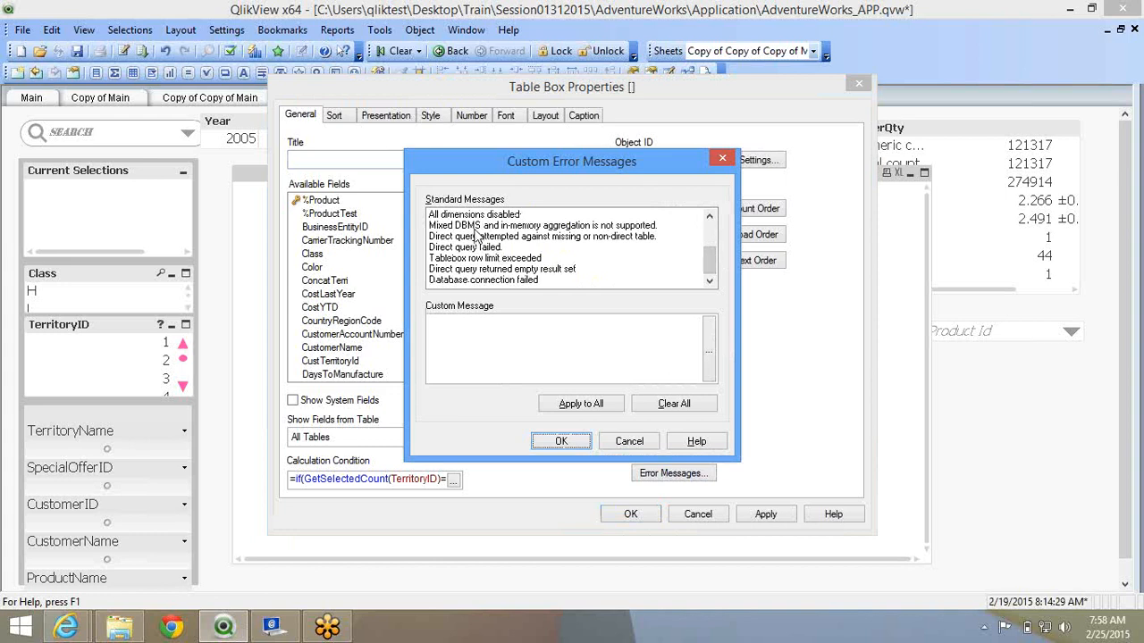
pyautogui.click(711, 233)
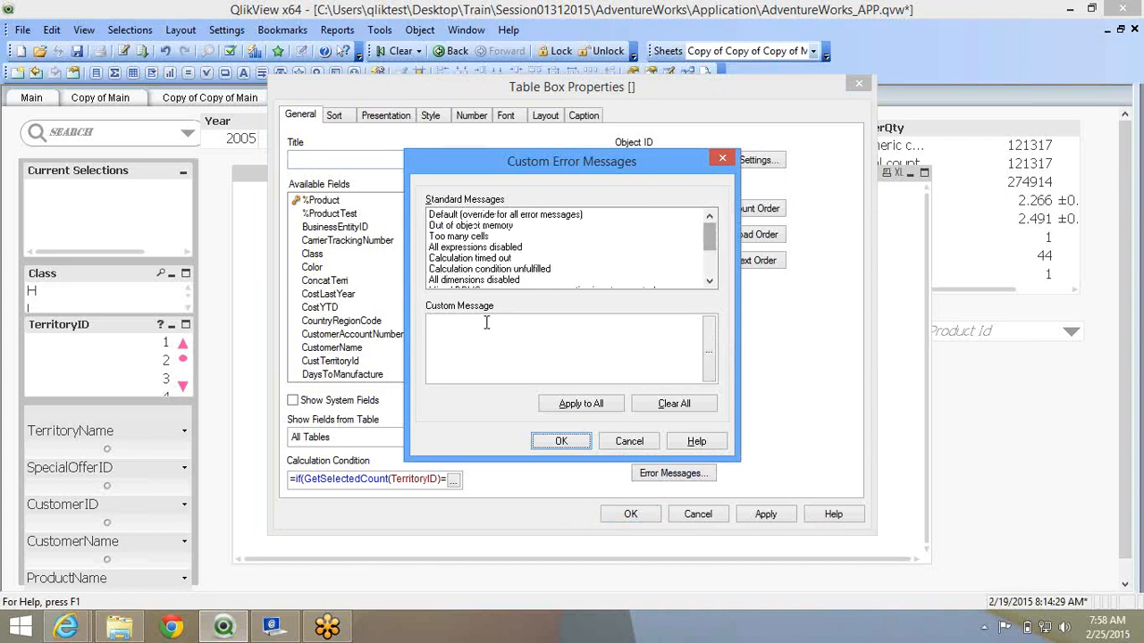
# Enter the custom message "Please Select one TerritoryId" for the Calculation condition unfulfilled message.
pyautogui.click(483, 269)
pyautogui.click(495, 345)
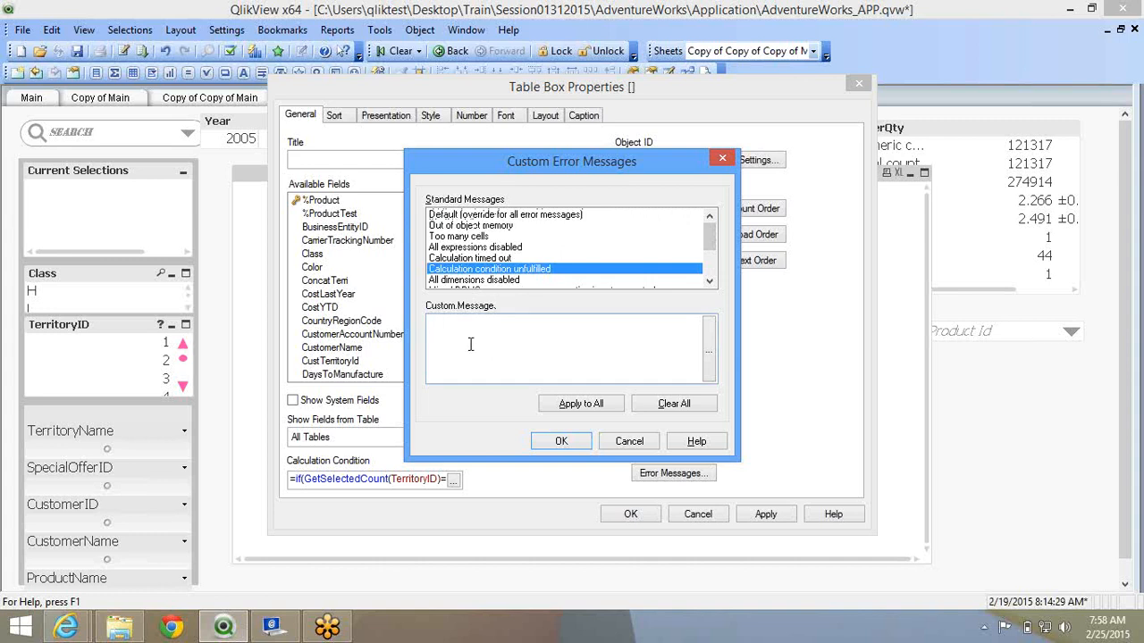
pyautogui.write('Please Select a ')
pyautogui.write('Ter')
pyautogui.press('BackSpace')
pyautogui.press('BackSpace')
pyautogui.press('BackSpace')
pyautogui.press('BackSpace')
pyautogui.write('one Territoryid')
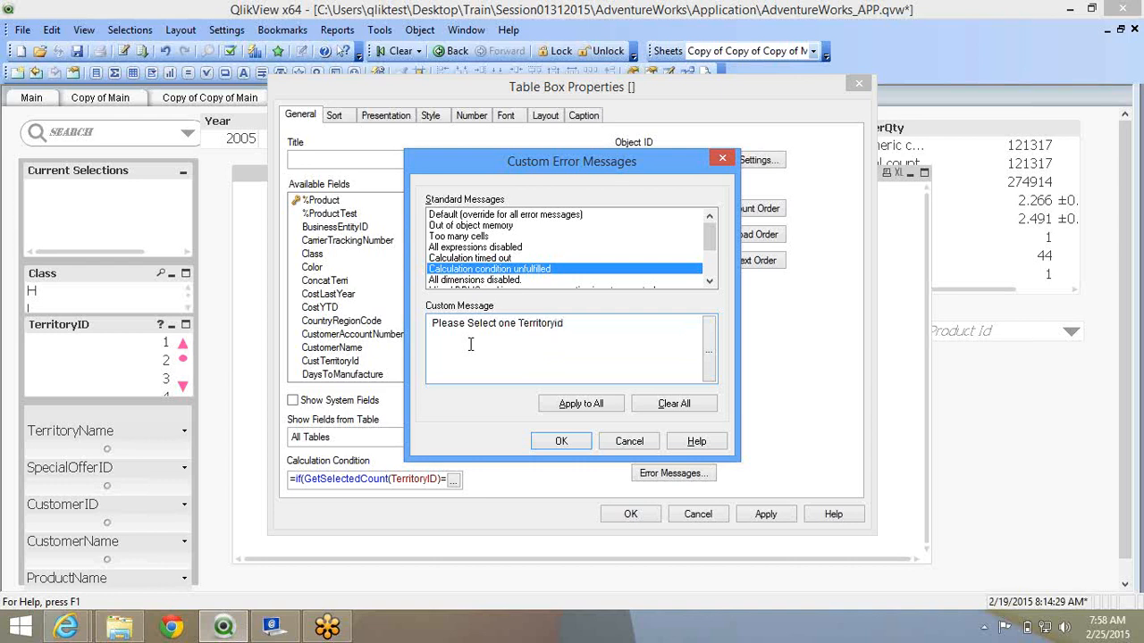
# Apply the custom message to all standard messages, copy its text, and clear all custom messages.
pyautogui.click(600, 405)
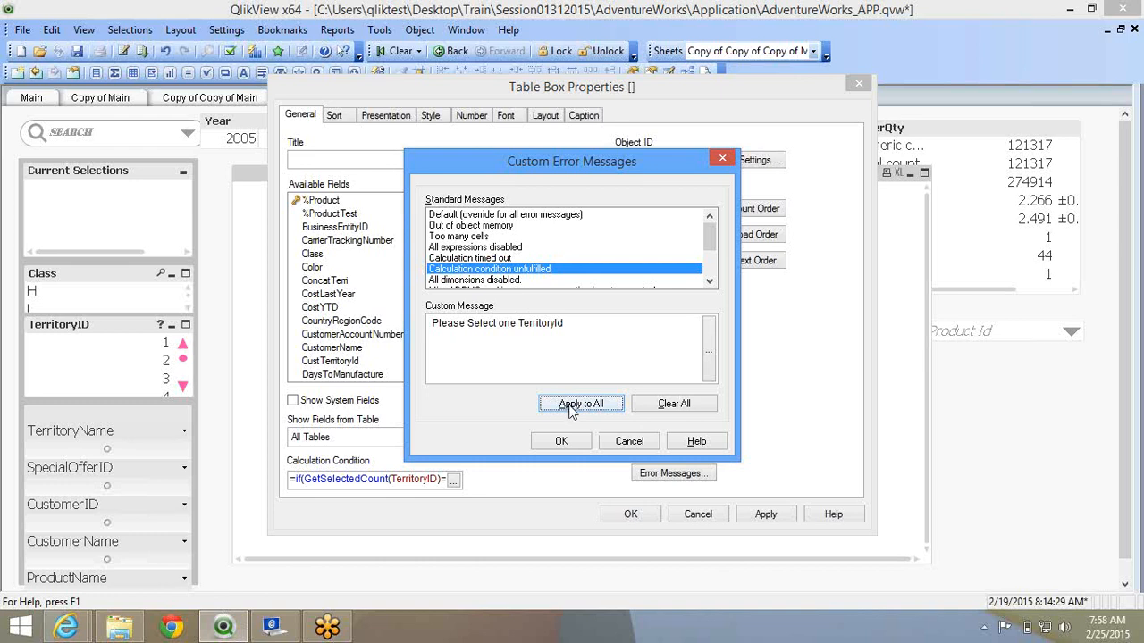
pyautogui.moveTo(596, 340); pyautogui.dragTo(341, 299)
pyautogui.hotkey('ctrl', 'c')
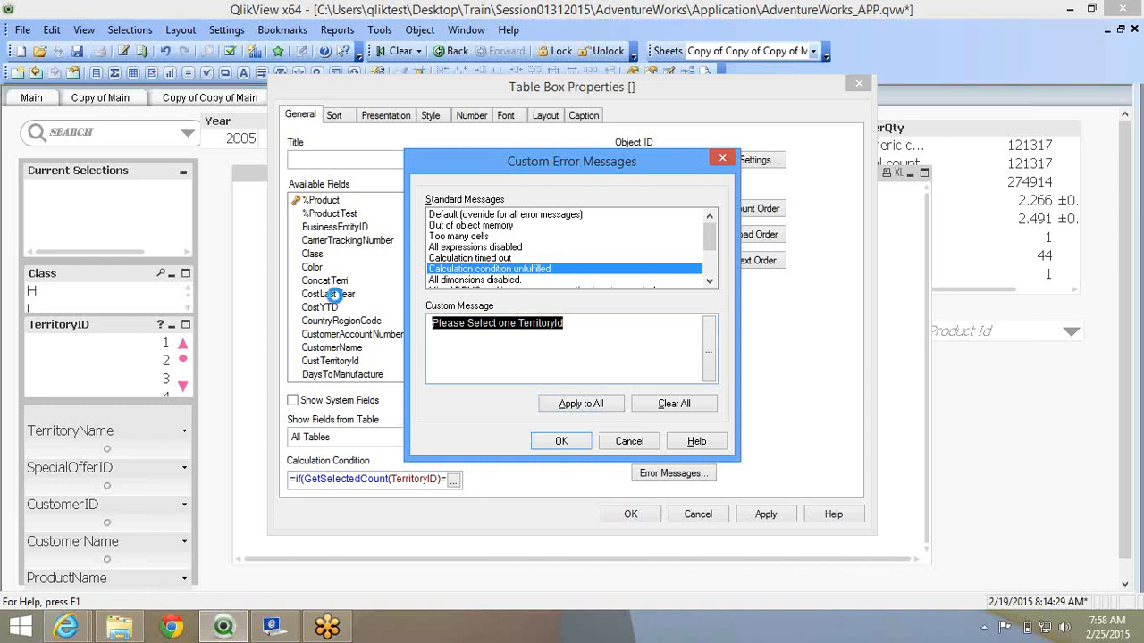
pyautogui.click(677, 404)
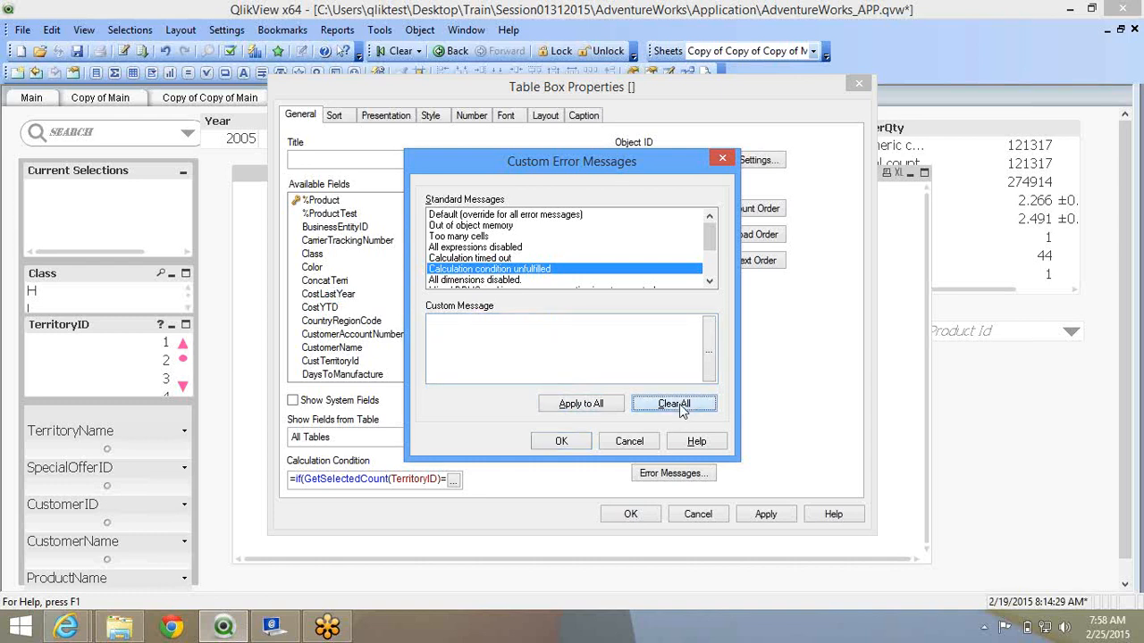
# Paste "Please Select one TerritoryId" as the custom message for Calculation condition unfulfilled only, and accept the messages and table box properties.
pyautogui.click(537, 343)
pyautogui.hotkey('ctrl', 'v')
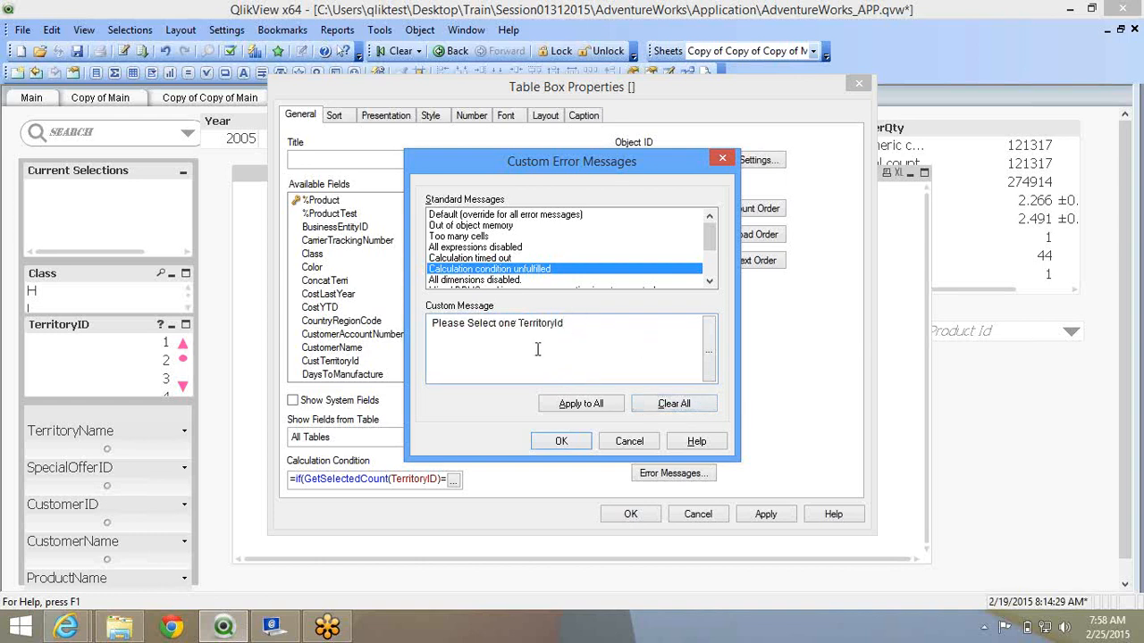
pyautogui.click(562, 442)
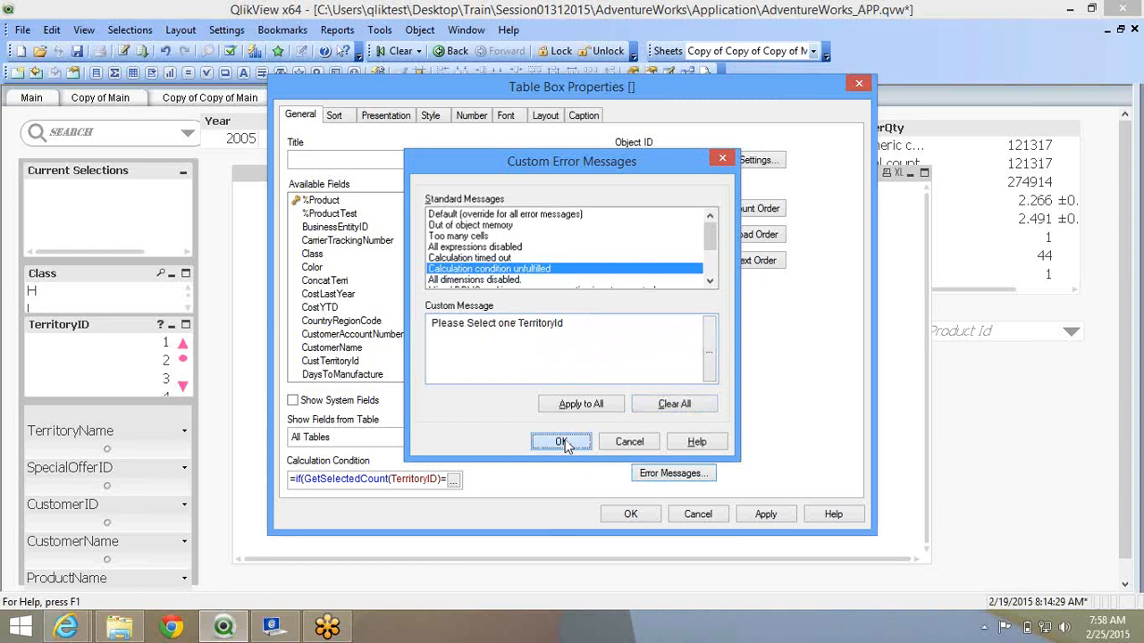
pyautogui.click(643, 516)
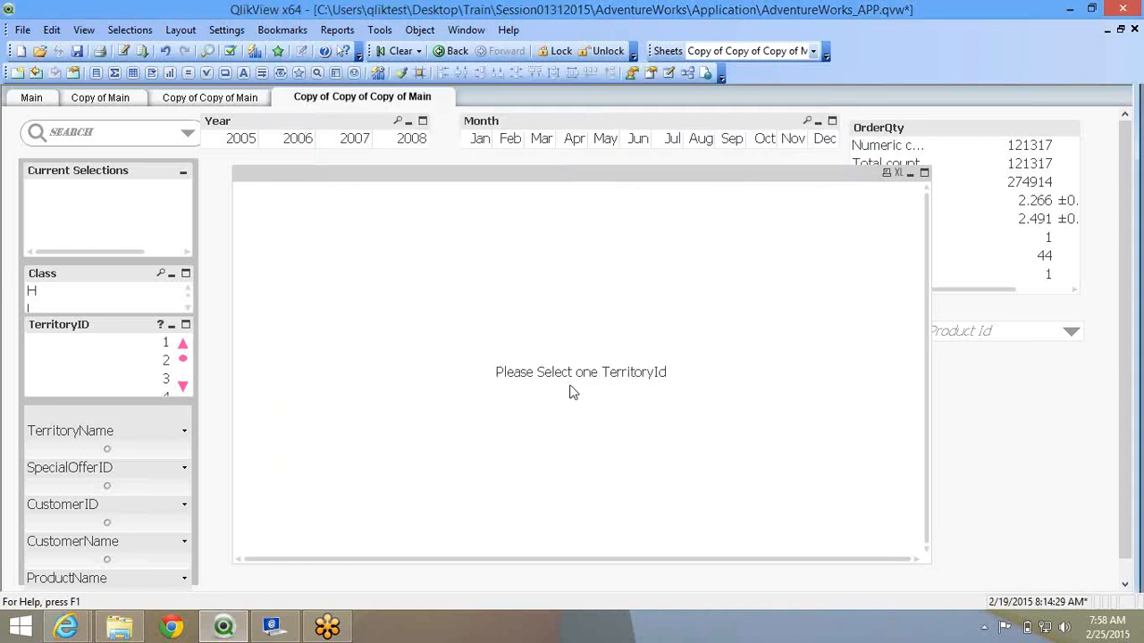
# Test the table box's calculation condition by selecting TerritoryID 2, adding TerritoryID 1, reducing back to 2, and clearing the selection.
pyautogui.click(225, 415)
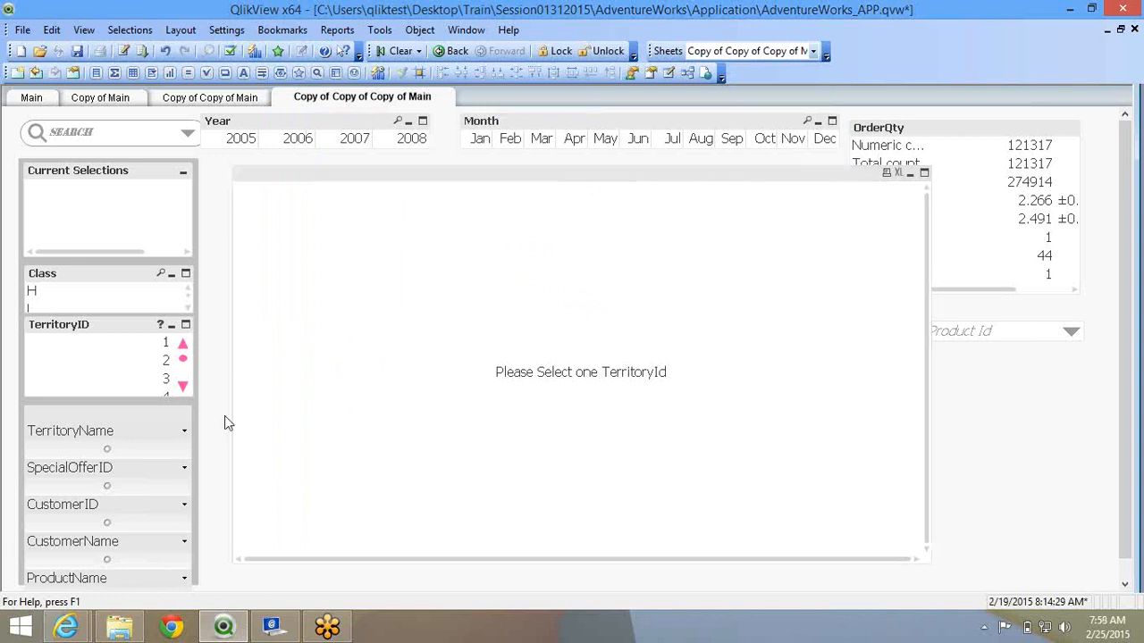
pyautogui.click(106, 364)
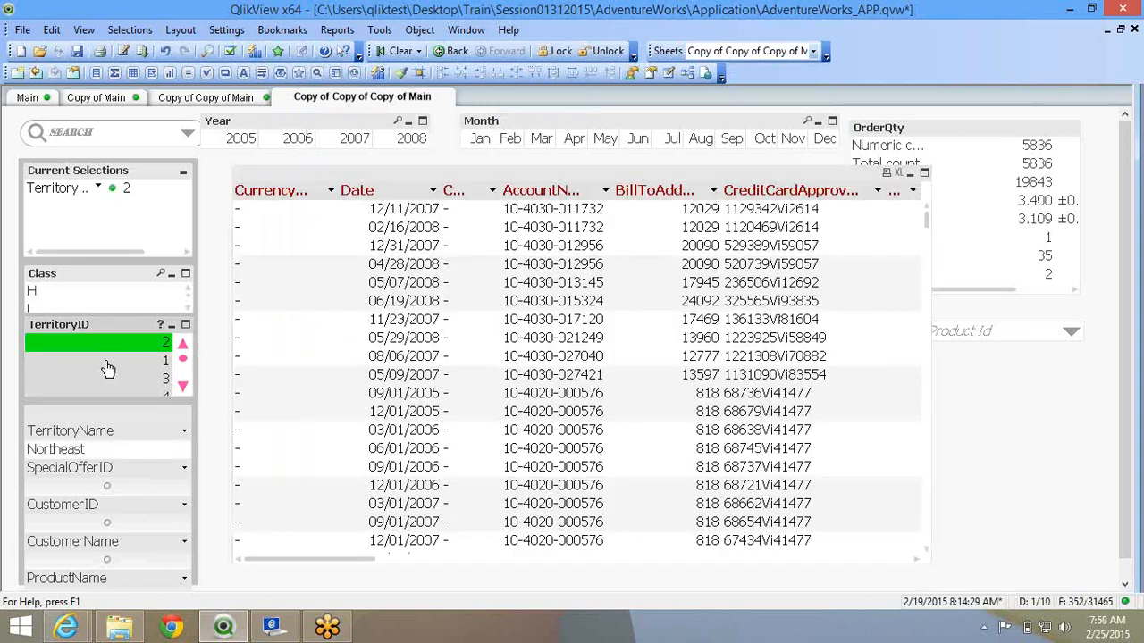
pyautogui.keyDown('ctrl'); pyautogui.click(125, 365); pyautogui.keyUp('ctrl')
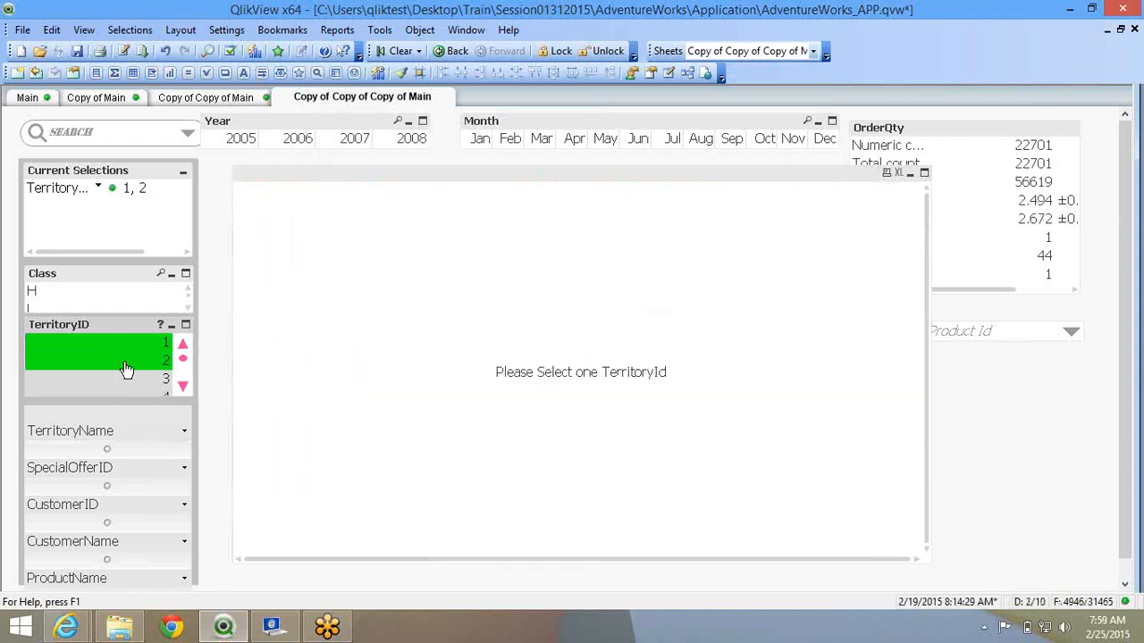
pyautogui.click(125, 366)
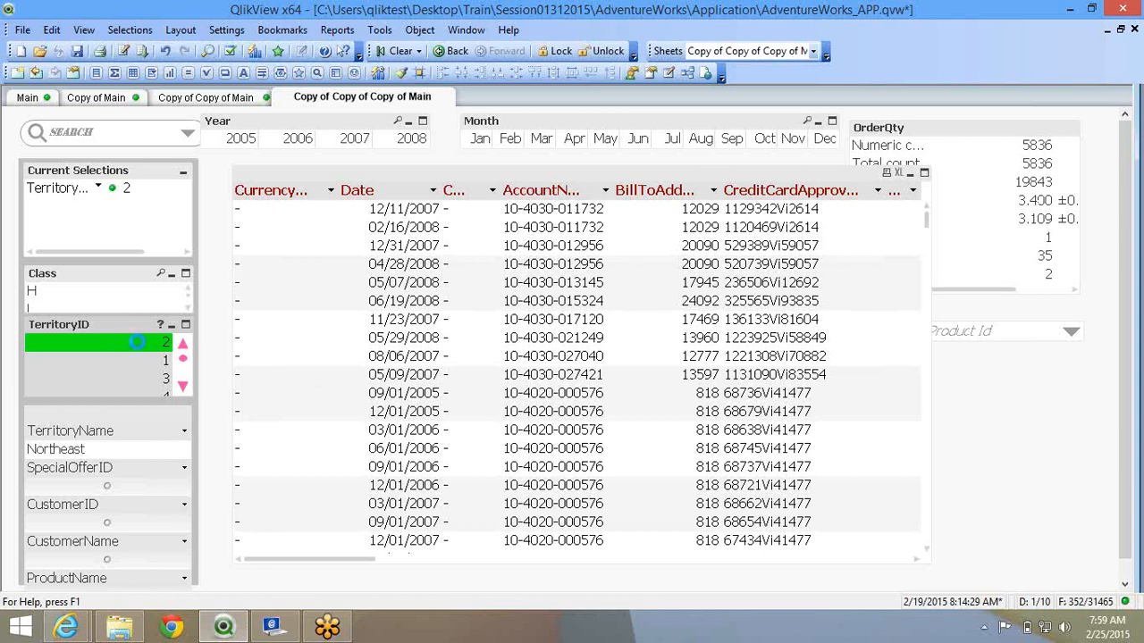
pyautogui.click(125, 347)
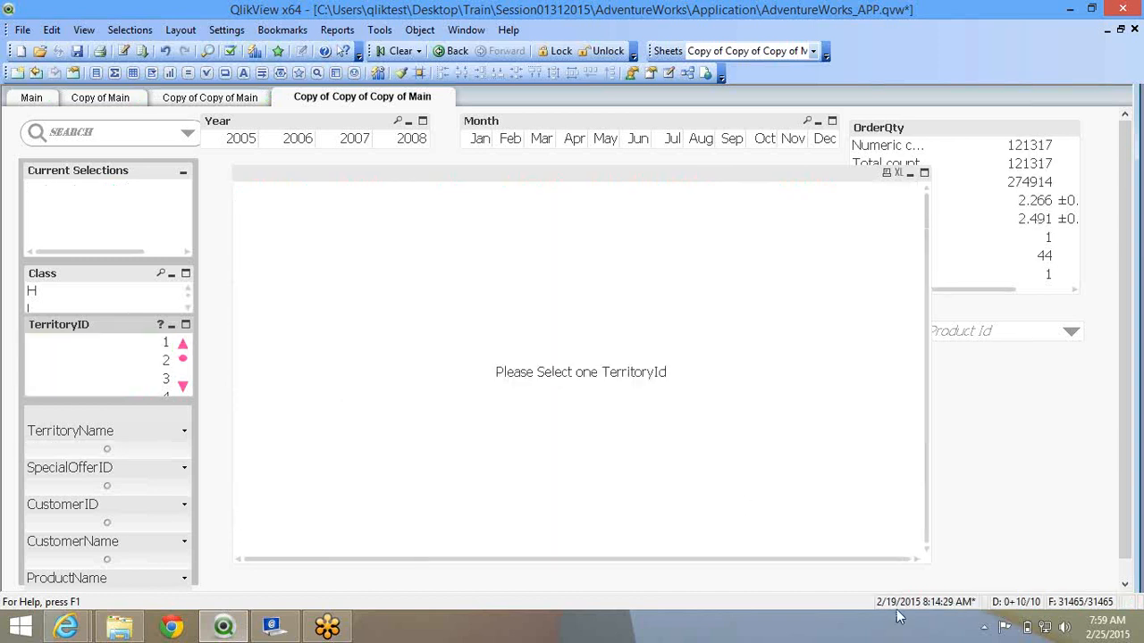
# Narrow the table box so it no longer overlaps the OrderQty statistics box, and make it slightly taller.
pyautogui.moveTo(930, 562); pyautogui.dragTo(832, 572)
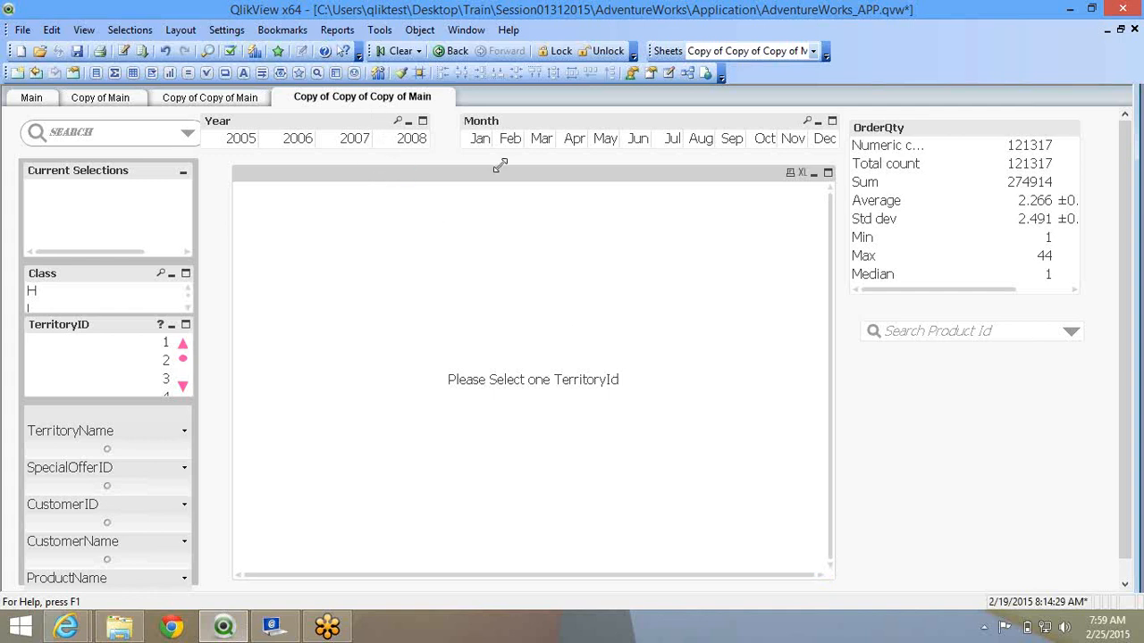
# Change the title of the "Copy of Copy of Main" sheet to "Sheet 4".
pyautogui.click(204, 101)
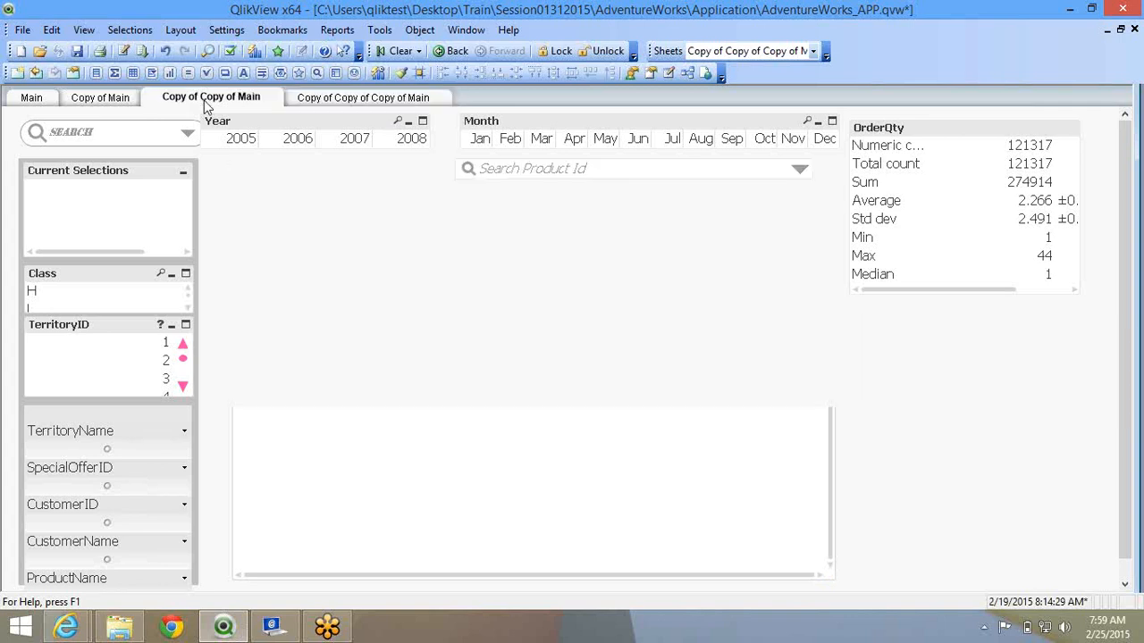
pyautogui.rightClick(473, 274)
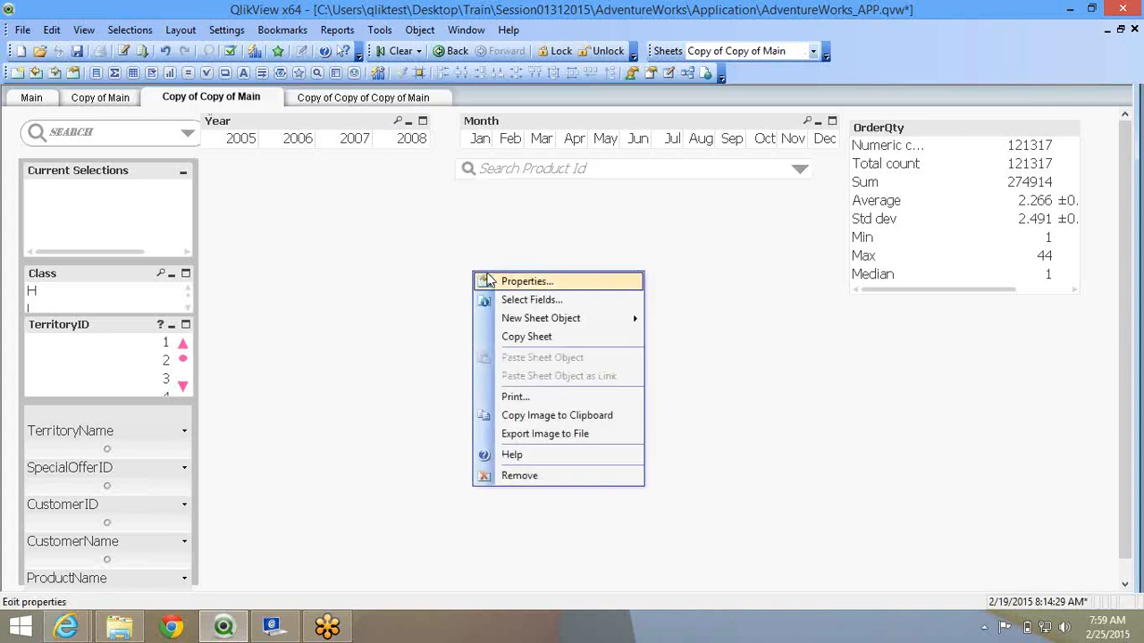
pyautogui.click(526, 280)
pyautogui.write('Sheet 3')
pyautogui.press('BackSpace')
pyautogui.write('4')
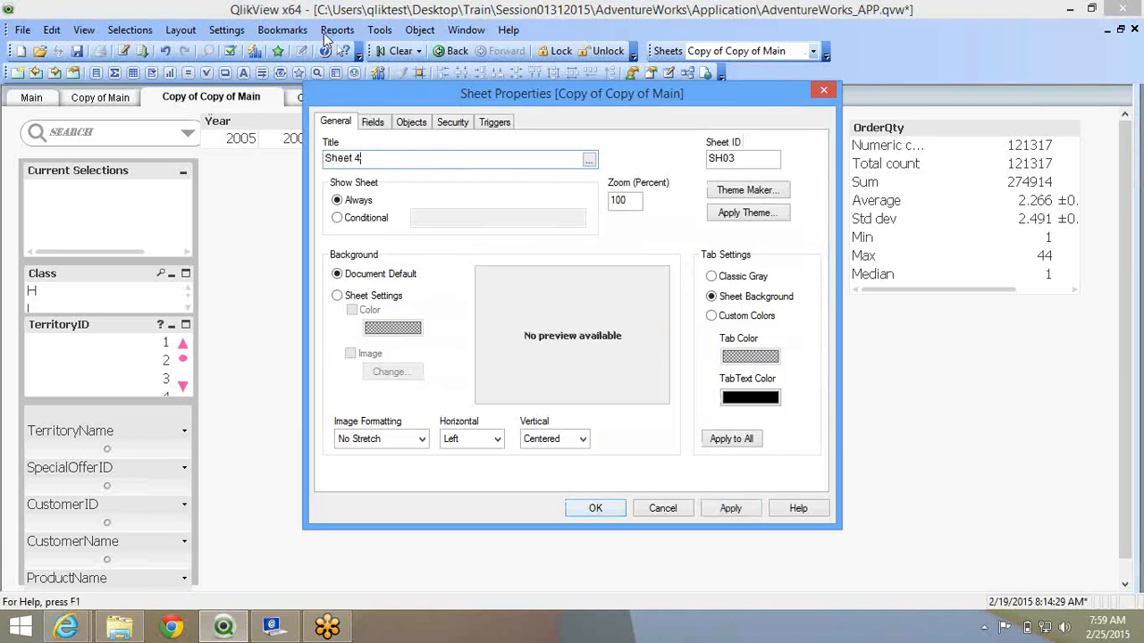
pyautogui.click(590, 507)
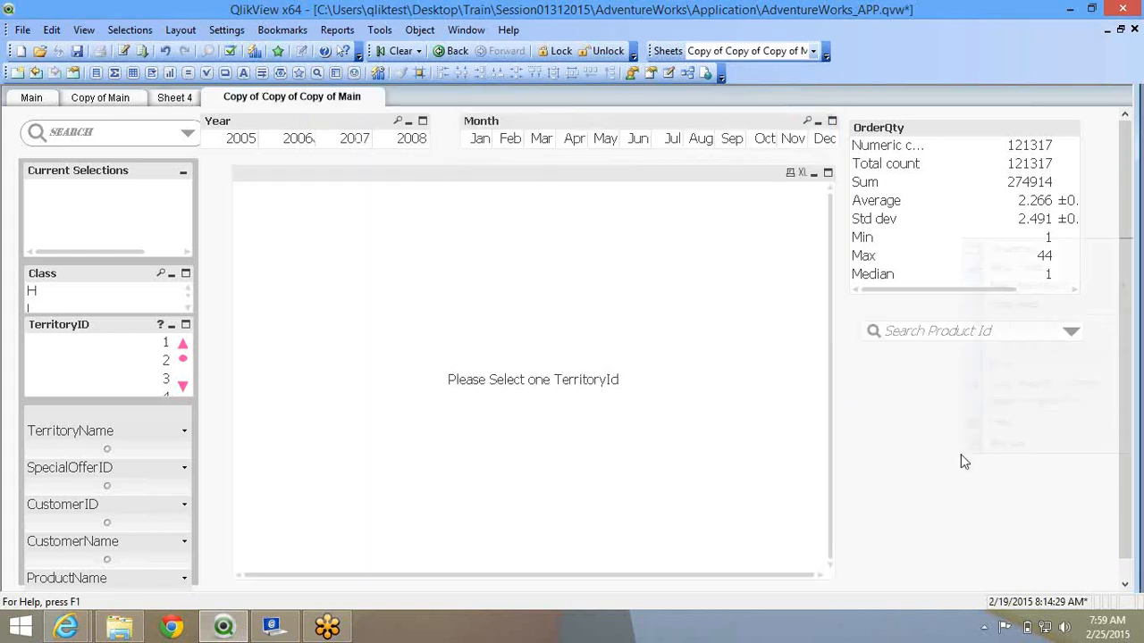
# Change the title of the "Copy of Copy of Copy of Main" sheet to "Sheet 5".
pyautogui.click(992, 250)
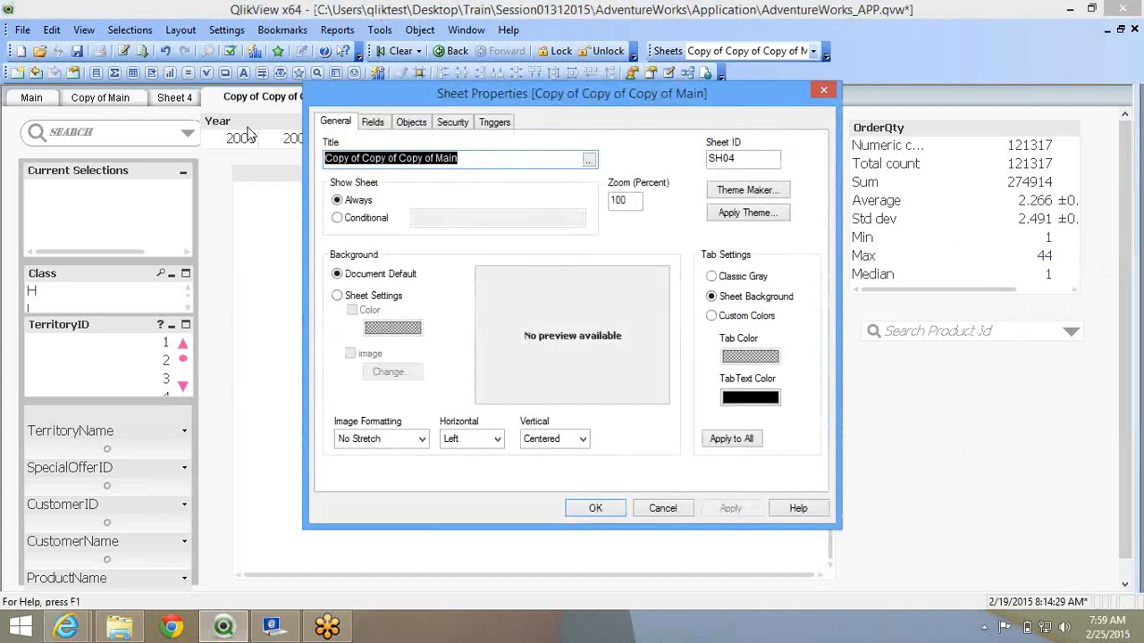
pyautogui.write('Sheet 5')
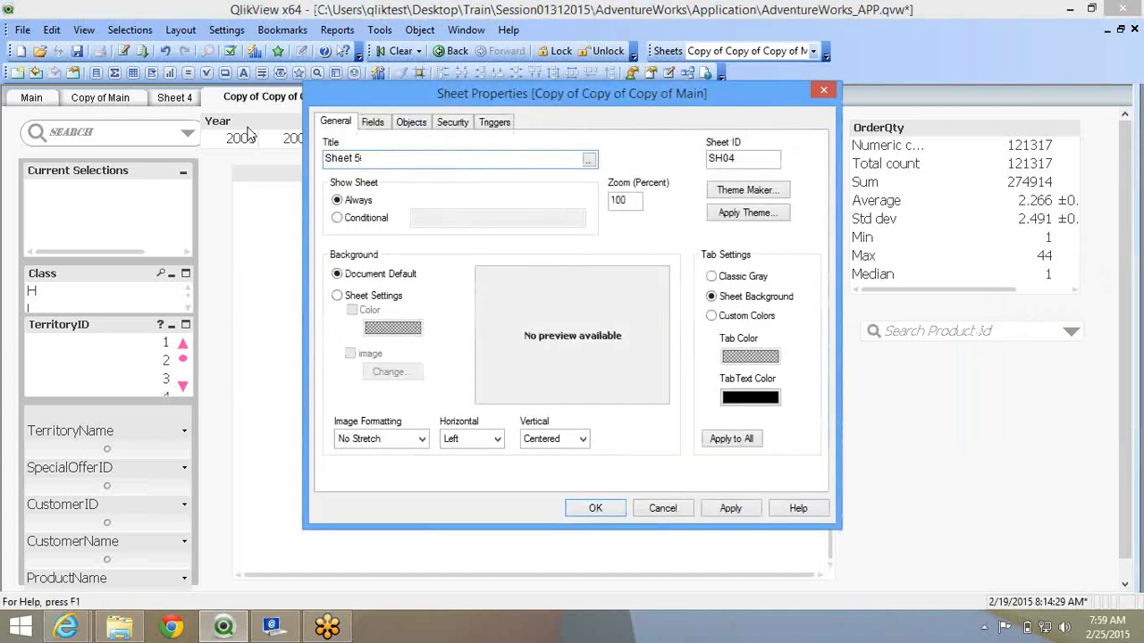
pyautogui.press('Return')
# Open the table box's calculation condition for editing and add "and GetSelectedCount" on a new line after the TerritoryID test.
pyautogui.rightClick(390, 348)
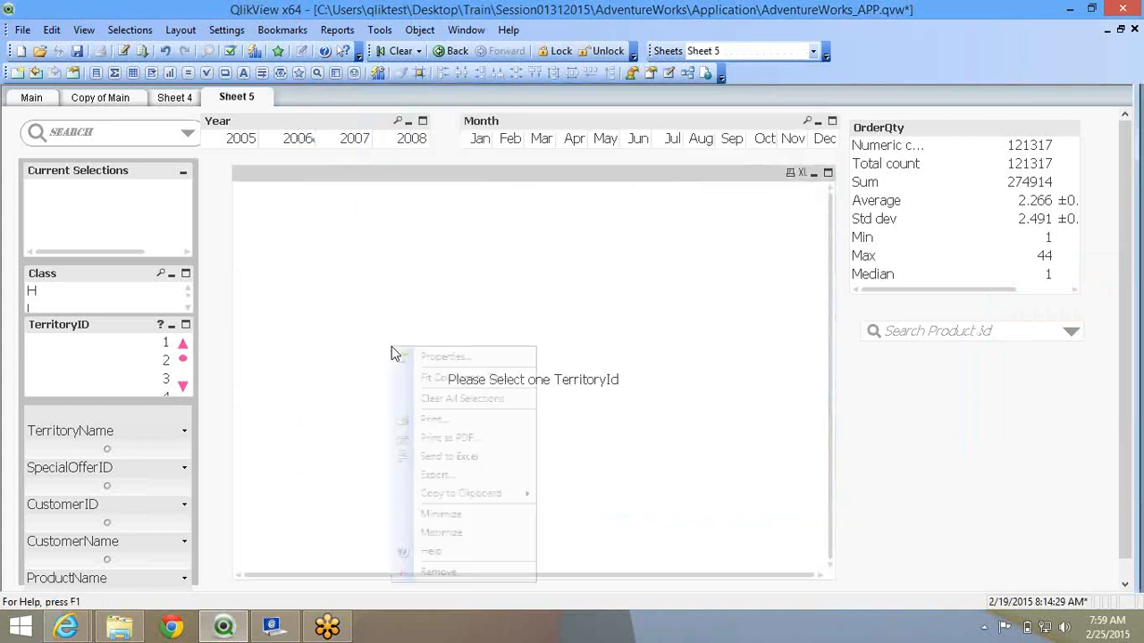
pyautogui.click(345, 251)
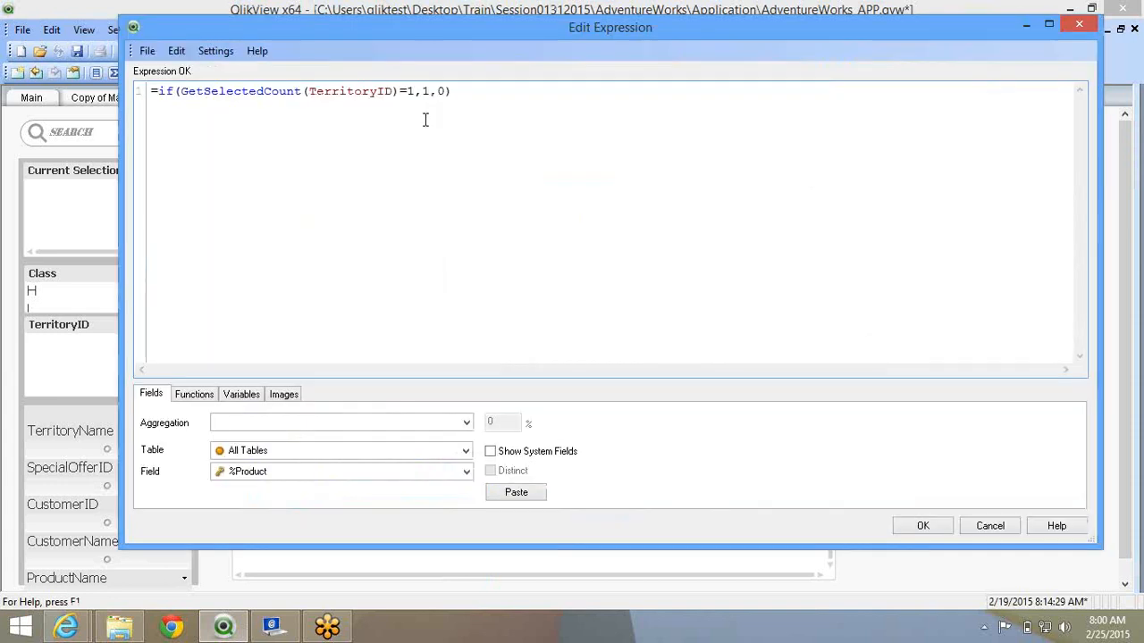
pyautogui.click(425, 120)
pyautogui.press('Return')
pyautogui.write('and Ge')
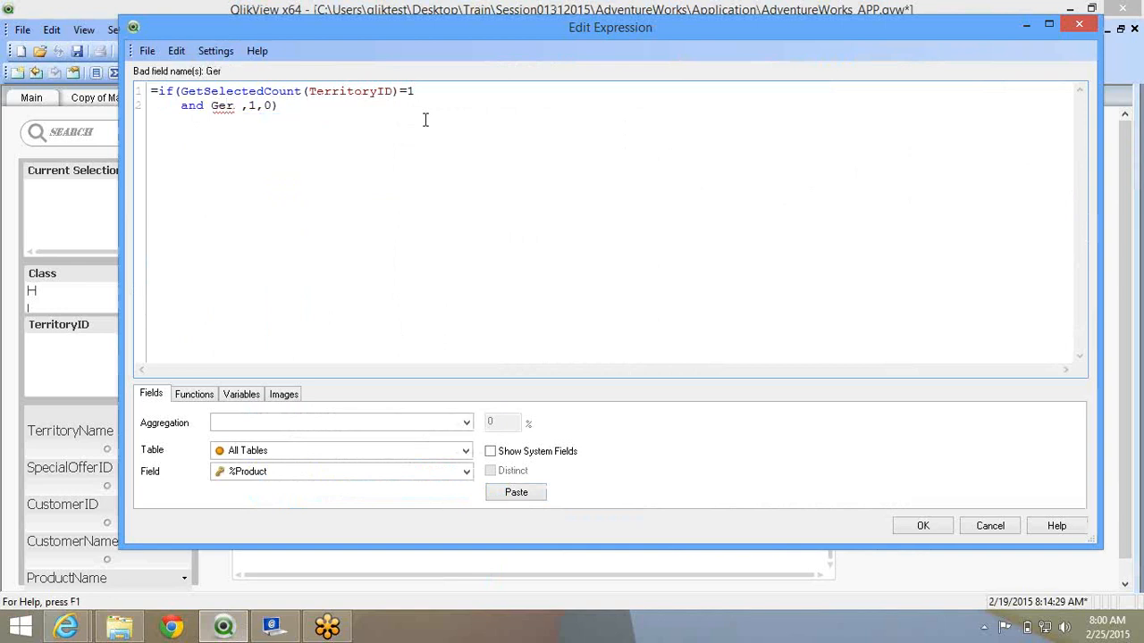
pyautogui.write('tSel')
pyautogui.press('Return')
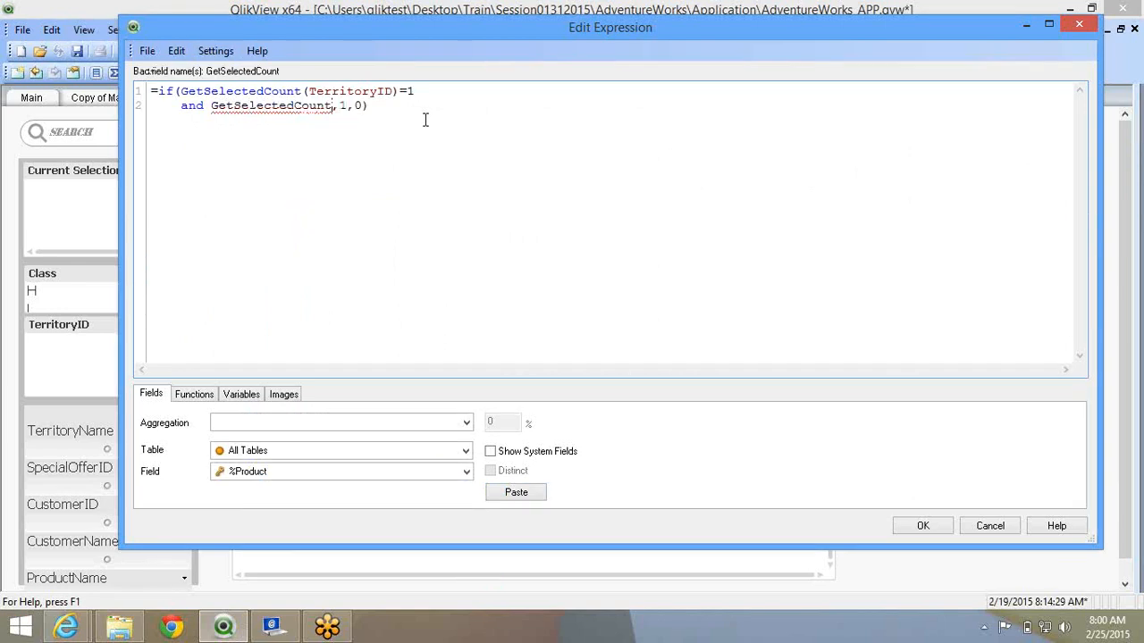
# Enter ShipMethodID as the field argument of the second GetSelectedCount function in the calculation condition.
pyautogui.write('(')
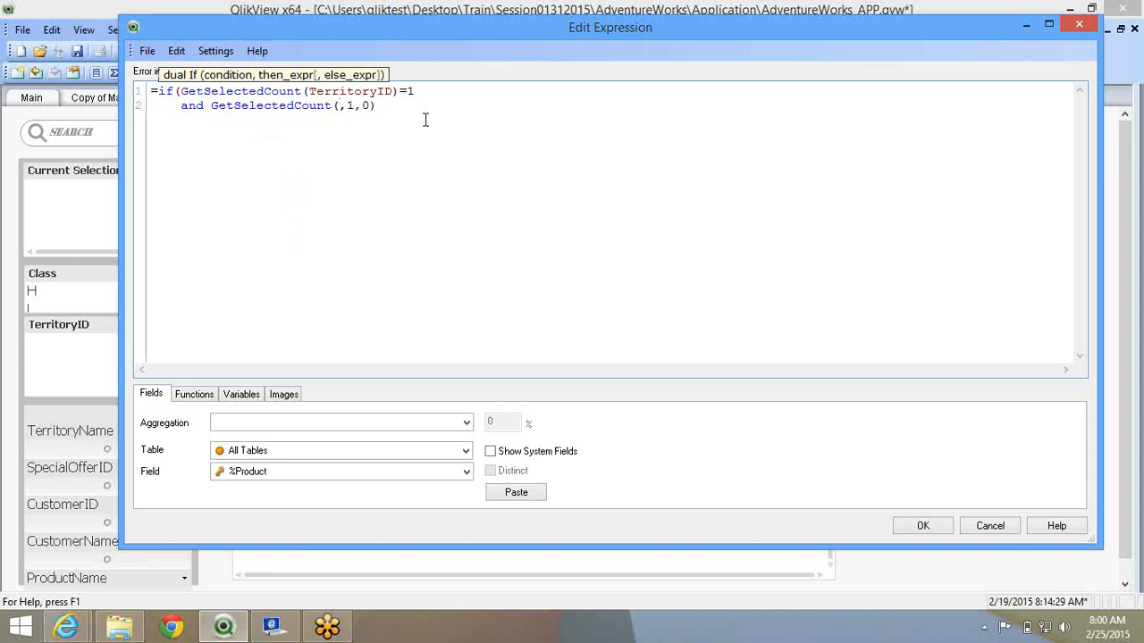
pyautogui.write('Cust')
pyautogui.press('BackSpace')
pyautogui.press('BackSpace')
pyautogui.press('BackSpace')
pyautogui.press('BackSpace')
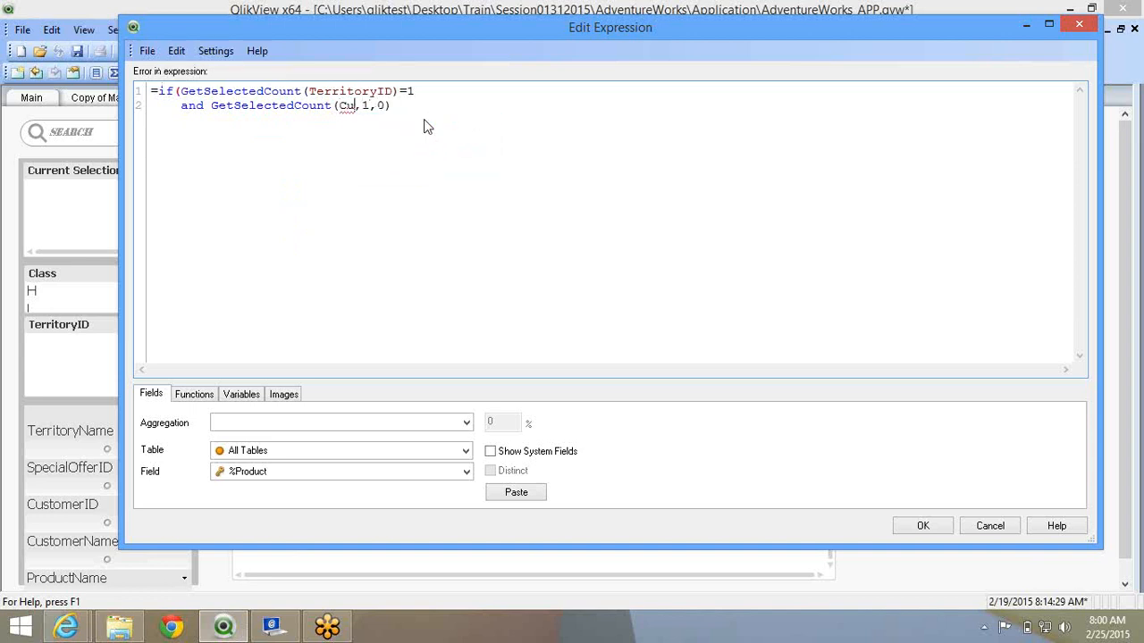
pyautogui.write('Shit')
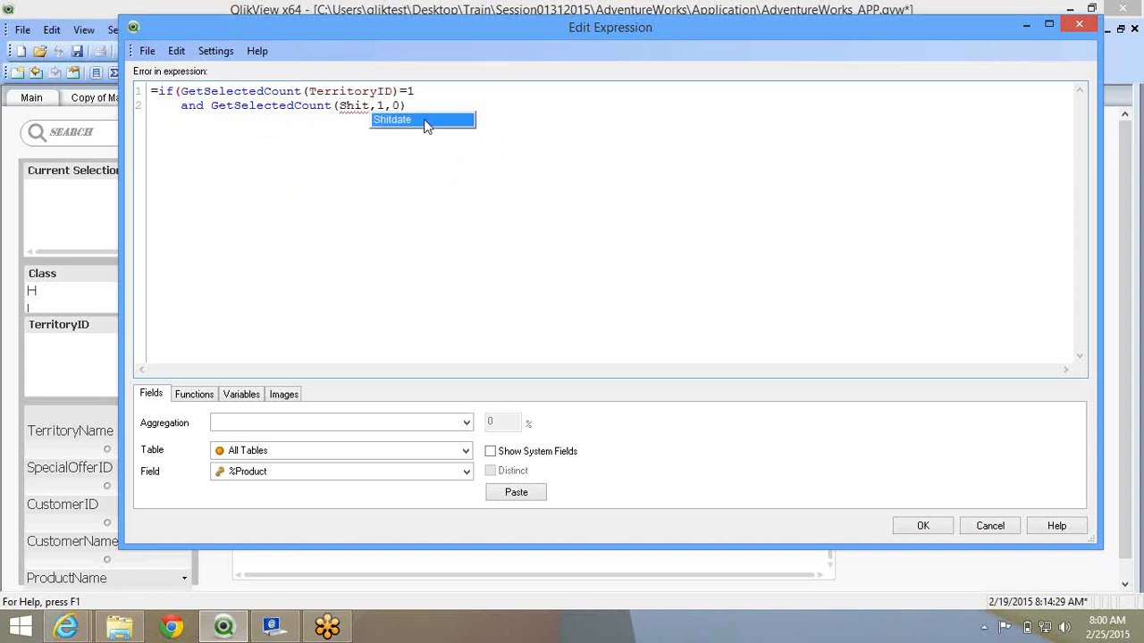
pyautogui.press('BackSpace')
pyautogui.press('Up')
pyautogui.press('Up')
pyautogui.press('Return')
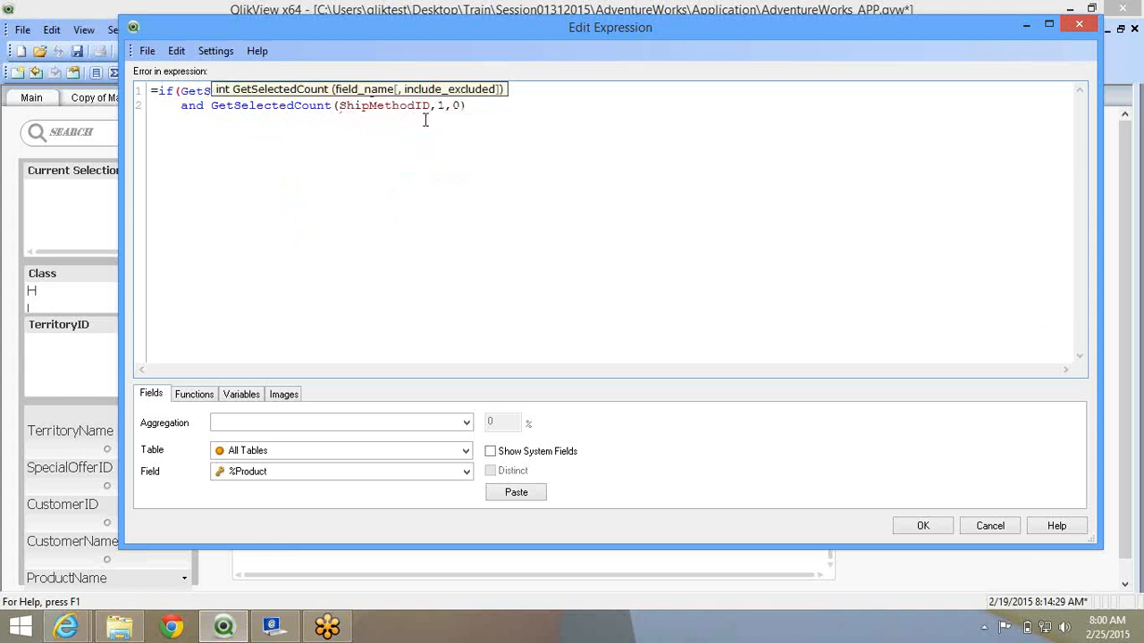
# Complete the second condition so the expression reads =if(GetSelectedCount(TerritoryID)=1 and GetSelectedCount(ShipMethodID)=1,1,0).
pyautogui.press('BackSpace')
pyautogui.press('Return')
pyautogui.write('0')
pyautogui.press('Return')
pyautogui.press('BackSpace')
pyautogui.press('BackSpace')
pyautogui.press('BackSpace')
pyautogui.press('BackSpace')
pyautogui.press('BackSpace')
pyautogui.press('BackSpace')
pyautogui.press('BackSpace')
pyautogui.press('BackSpace')
pyautogui.press('BackSpace')
pyautogui.press('BackSpace')
pyautogui.press('BackSpace')
pyautogui.write(')=1')
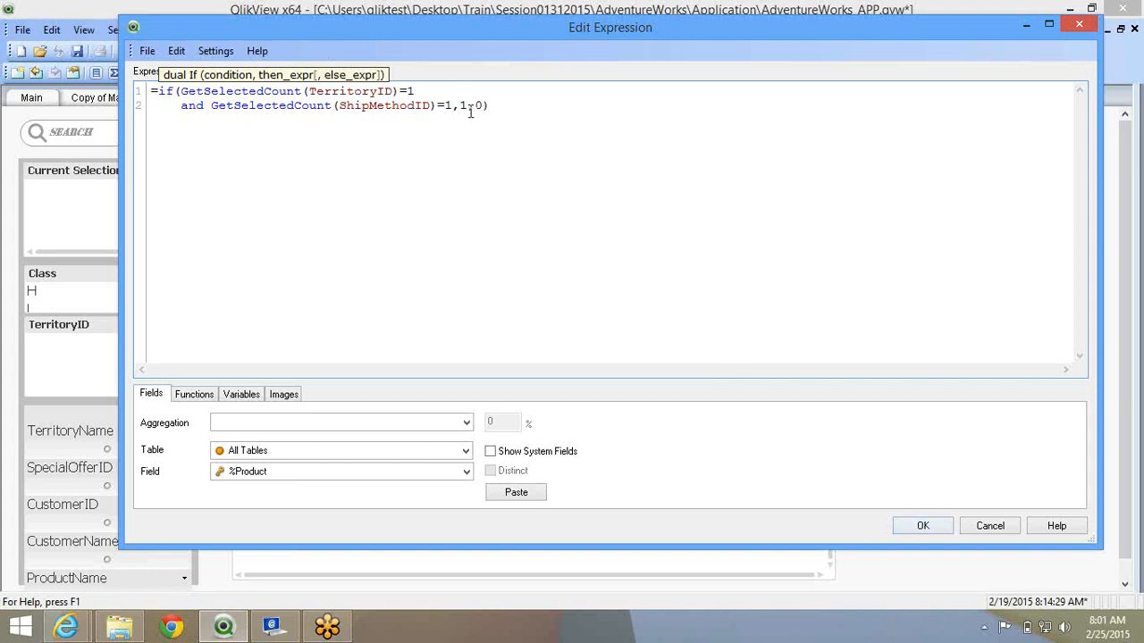
# Remove the ShipMethodID condition and apply =if(GetSelectedCount(TerritoryID)=1,1,0) as the table box's calculation condition.
pyautogui.moveTo(456, 105); pyautogui.dragTo(423, 91)
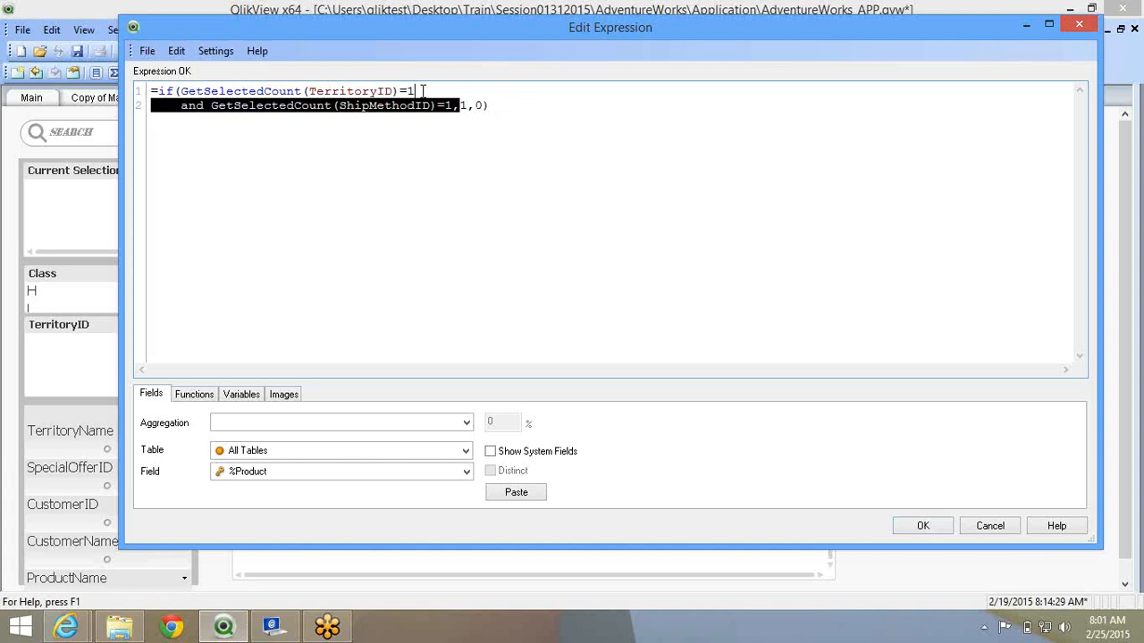
pyautogui.press('Delete')
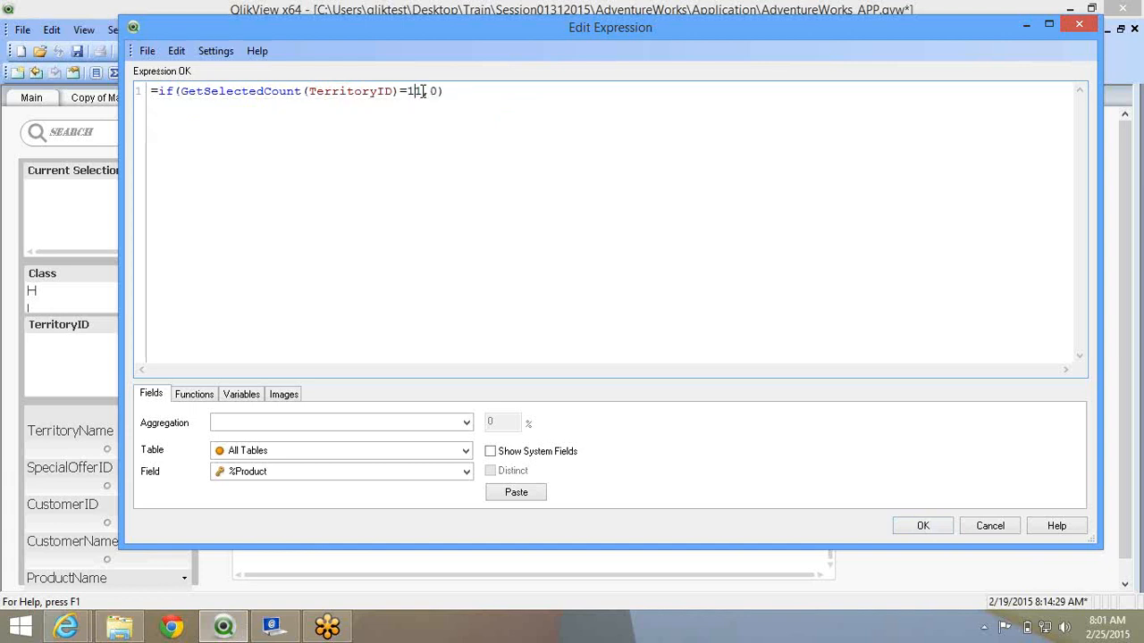
pyautogui.write(',')
pyautogui.click(933, 531)
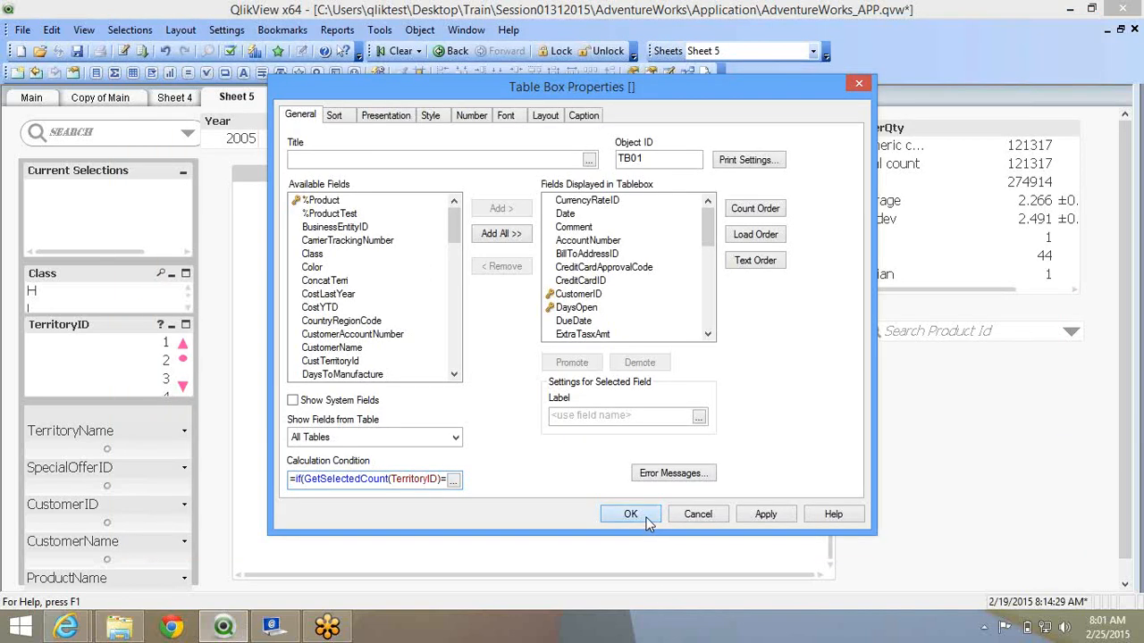
pyautogui.click(630, 515)
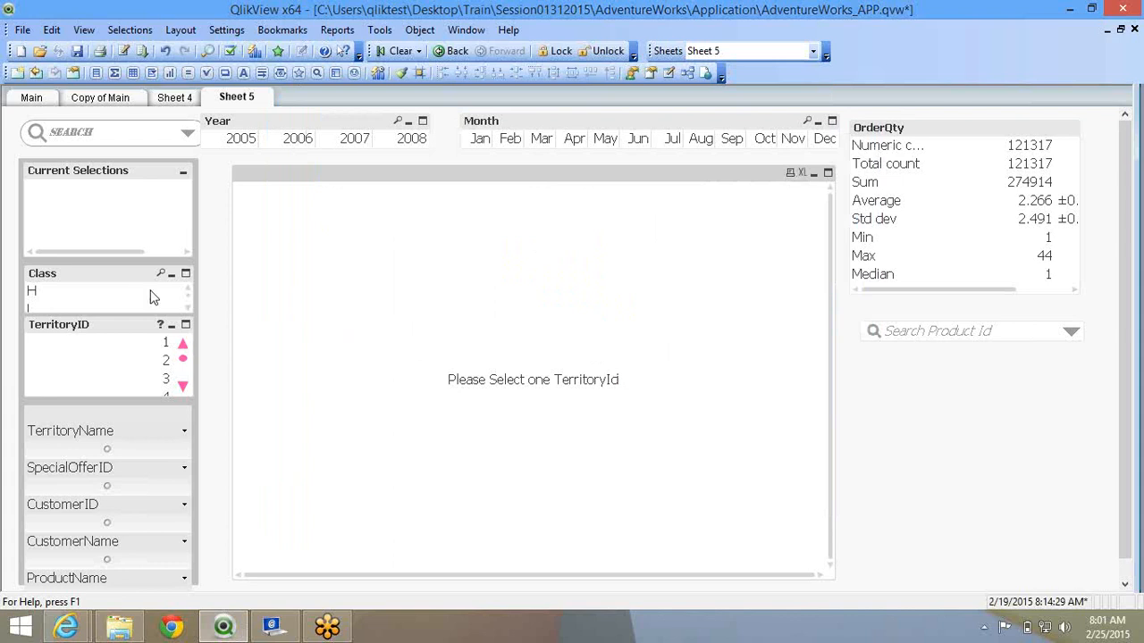
# Test the table box's calculation condition by selecting TerritoryID 3 and clearing that selection.
pyautogui.click(156, 389)
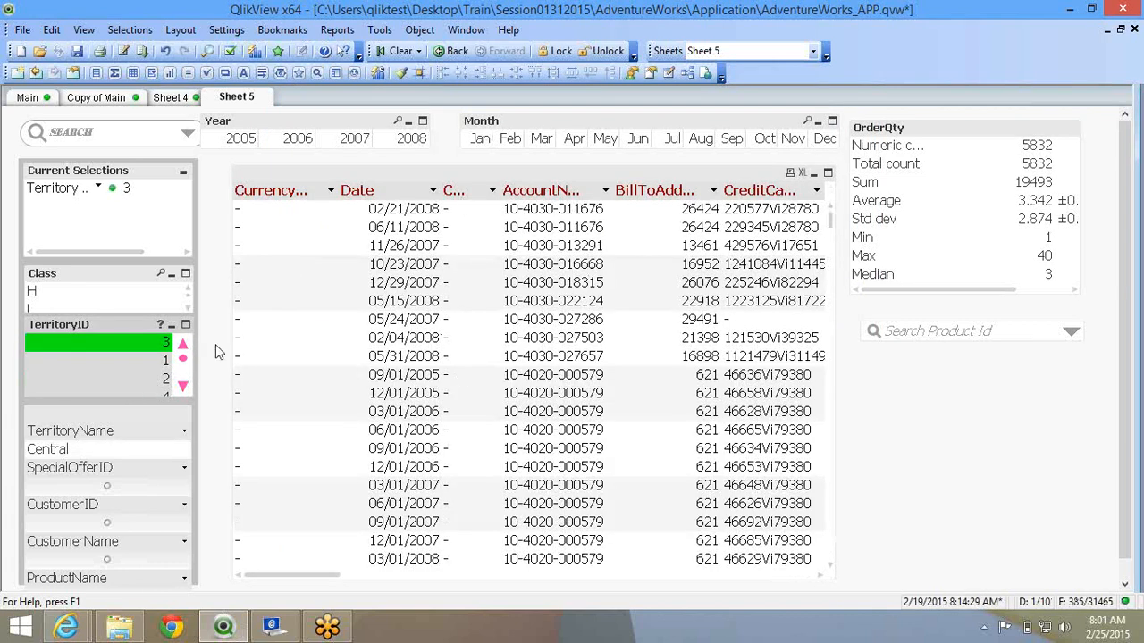
pyautogui.click(156, 354)
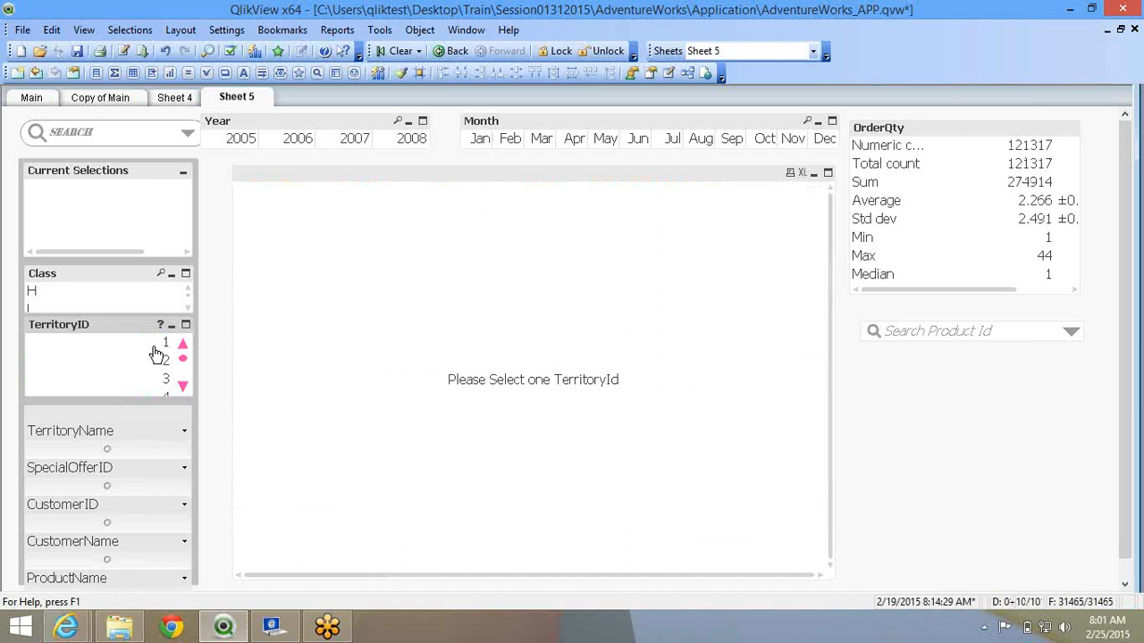
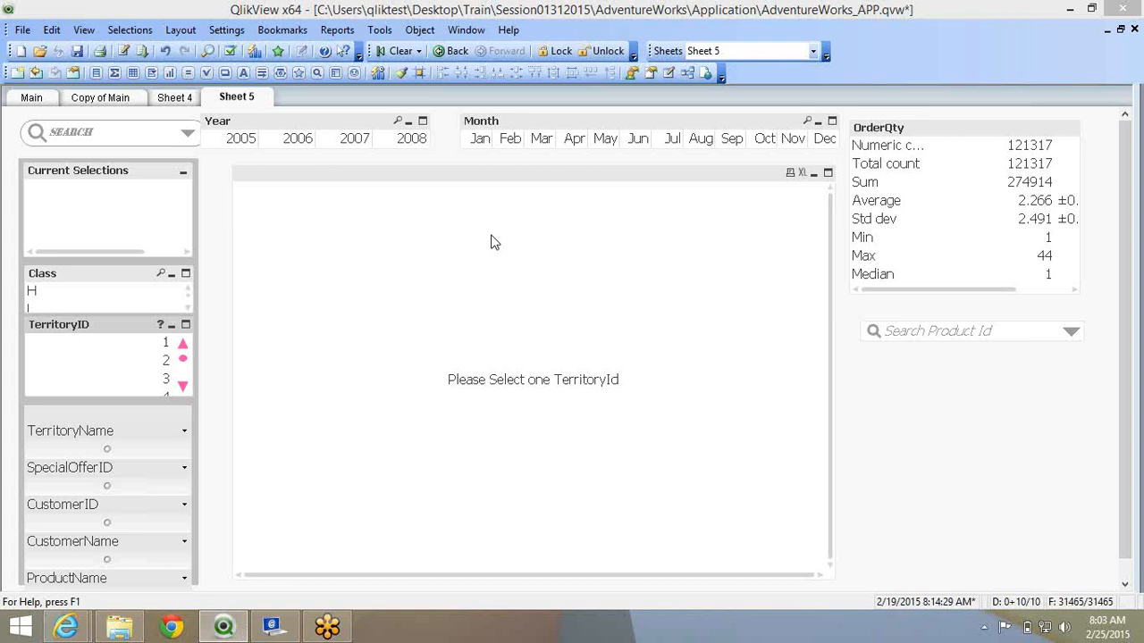
# Select TerritoryID 2 on the Main sheet and check the table box on Sheet 5.
pyautogui.click(61, 100)
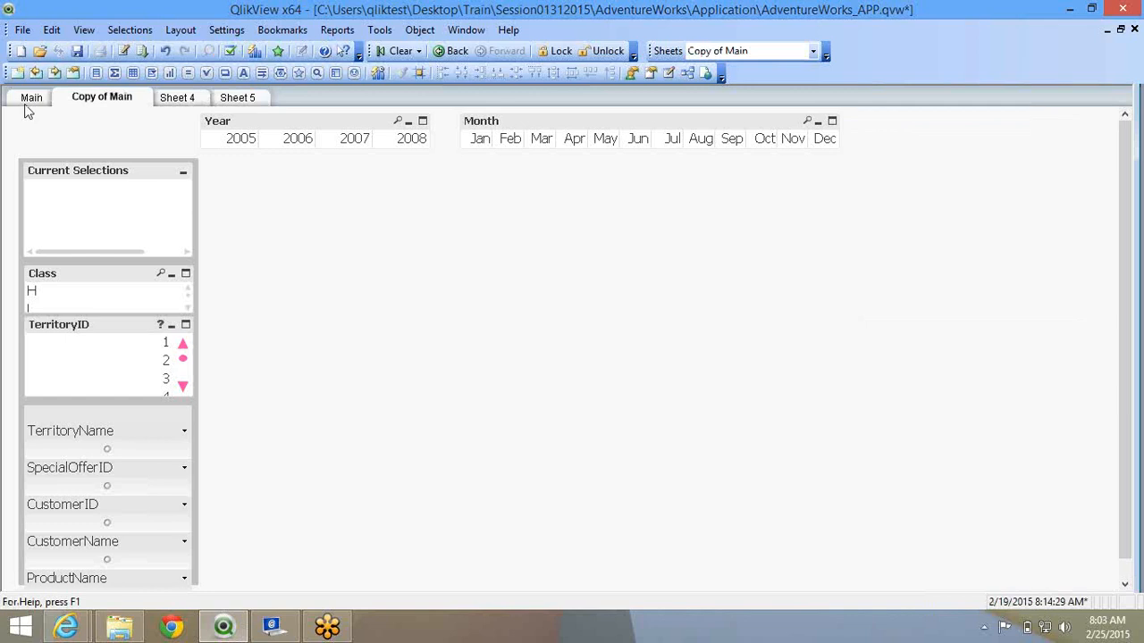
pyautogui.click(27, 103)
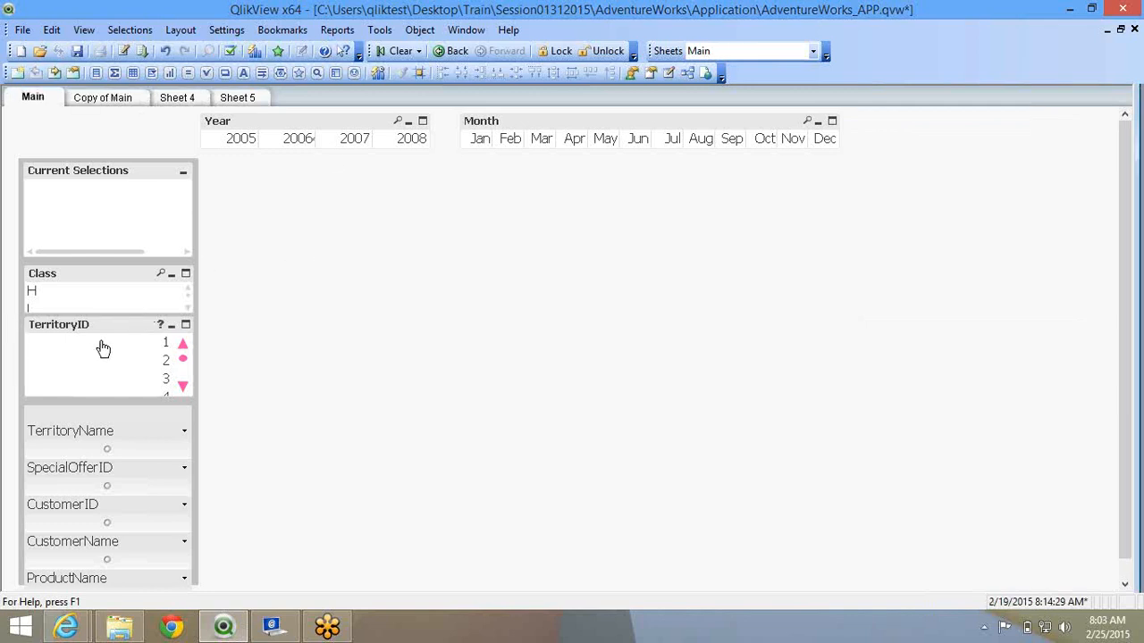
pyautogui.click(164, 364)
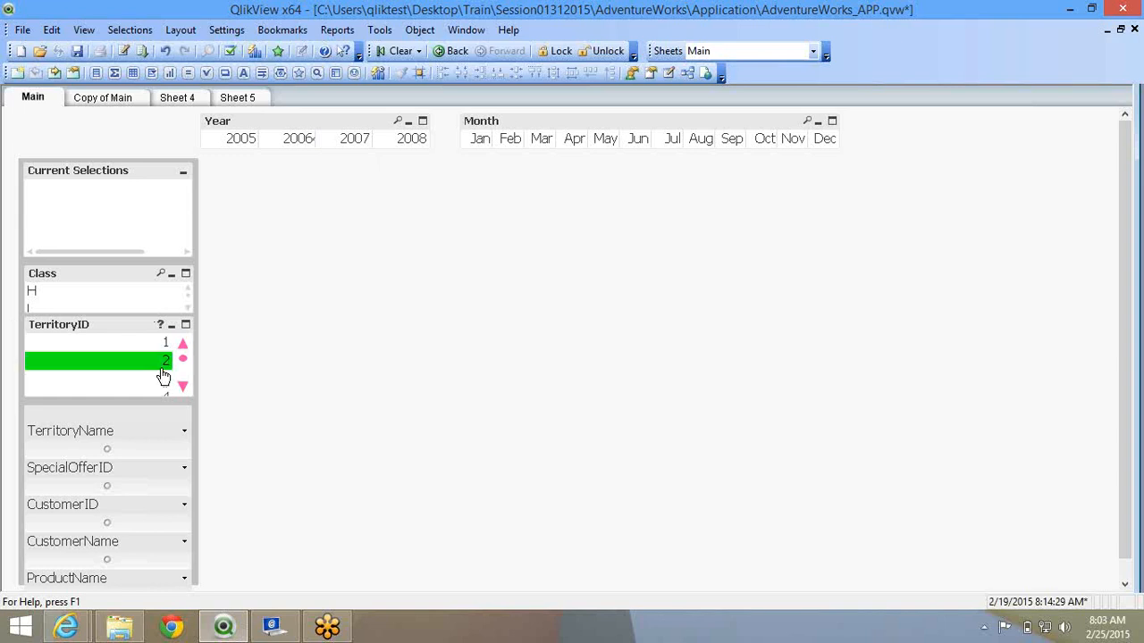
pyautogui.click(242, 102)
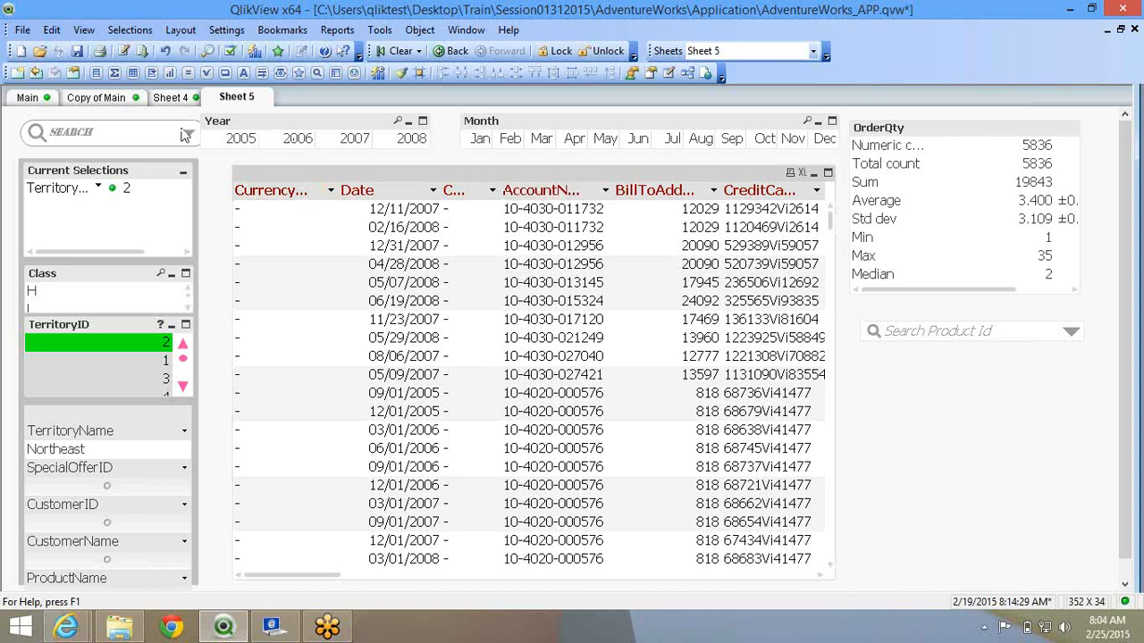
# Create a new bar chart on the Main sheet with TerritoryID as its dimension.
pyautogui.click(29, 98)
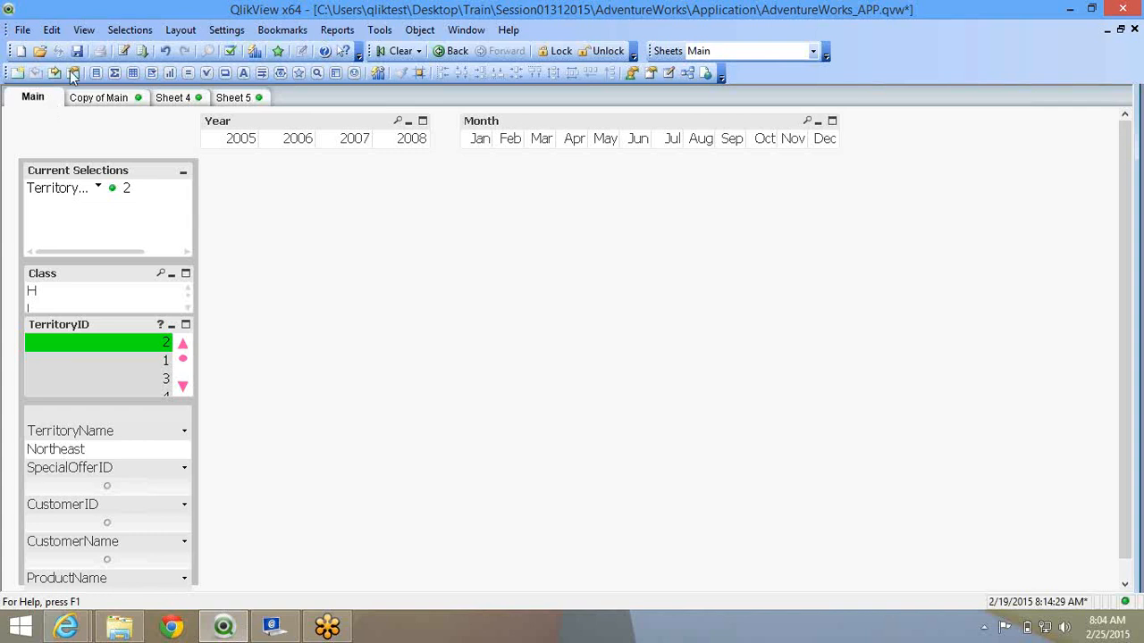
pyautogui.rightClick(295, 242)
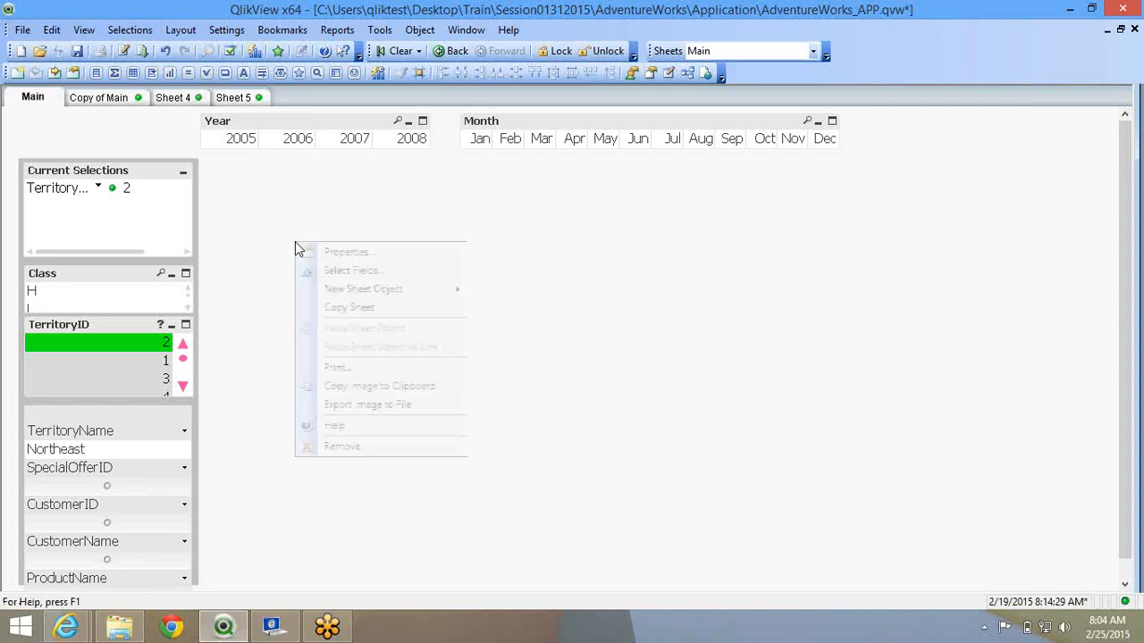
pyautogui.moveTo(357, 297)
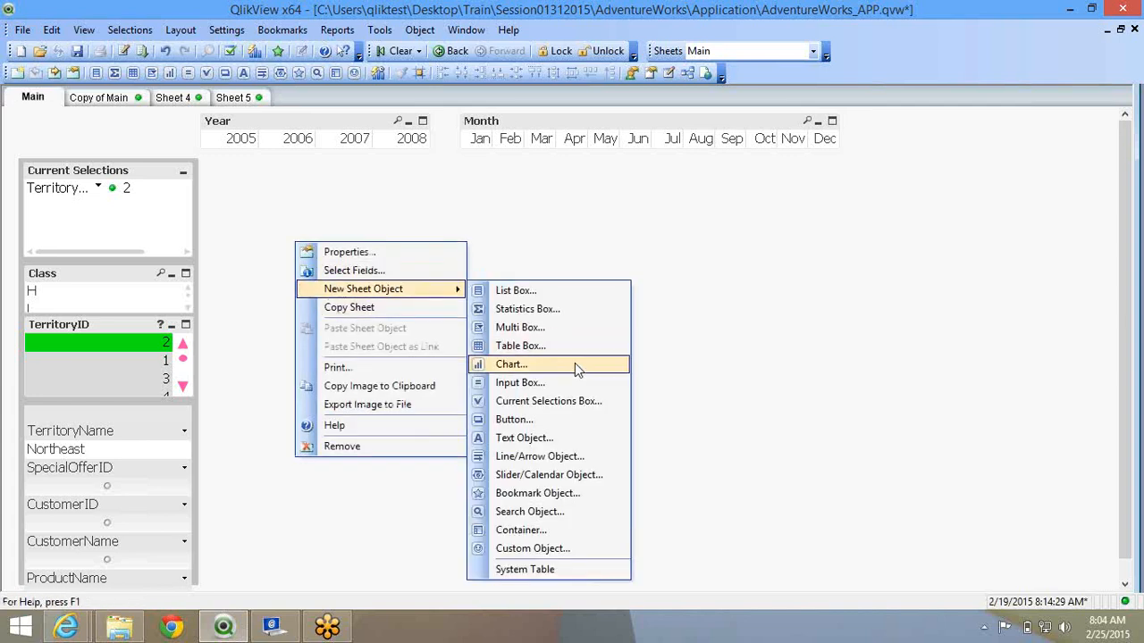
pyautogui.click(574, 363)
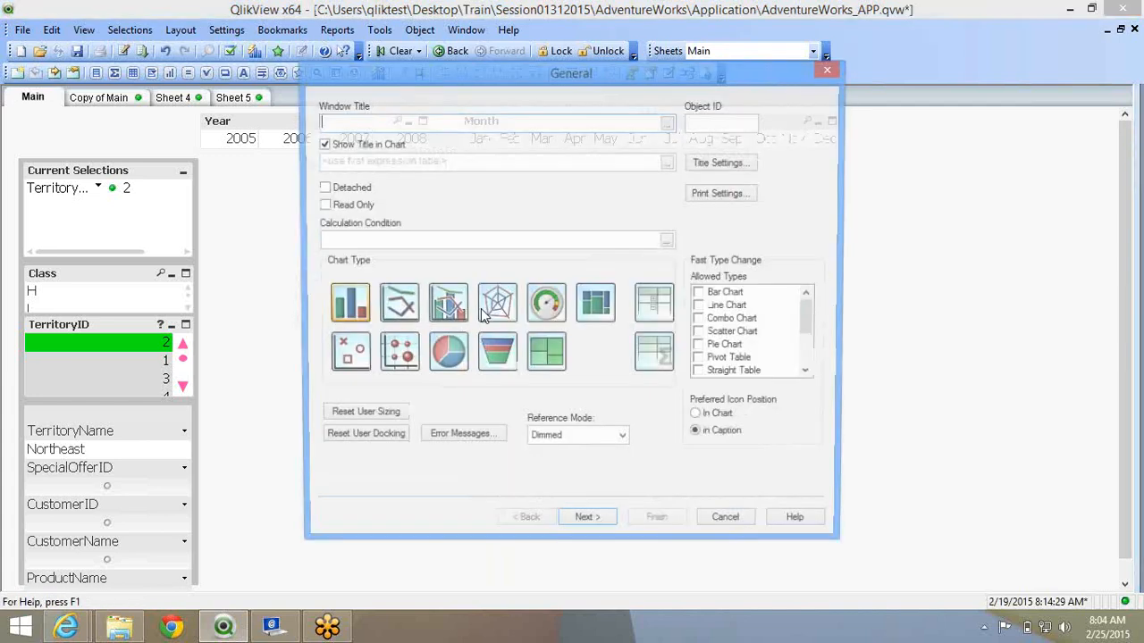
pyautogui.click(598, 529)
pyautogui.click(386, 258)
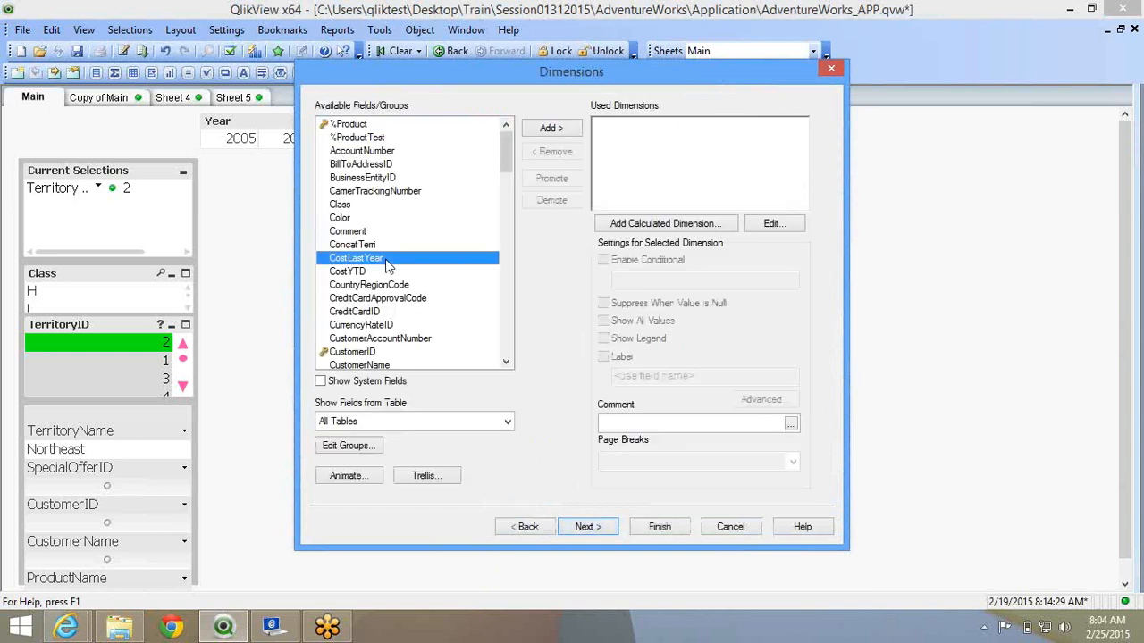
pyautogui.press('t')
pyautogui.scroll(-4, 387, 258)
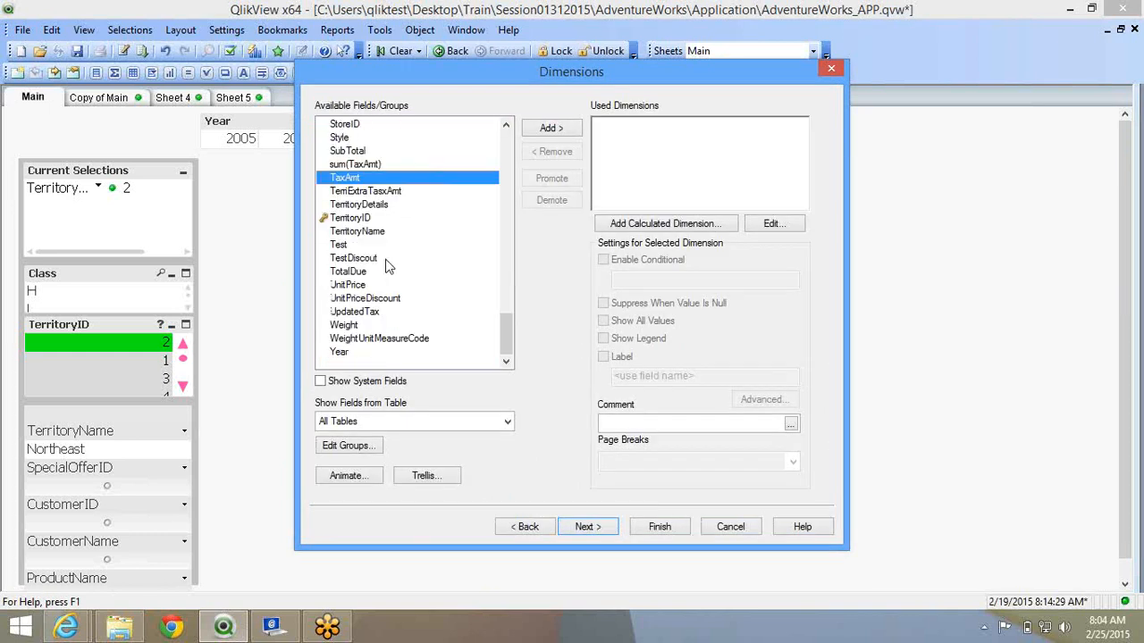
pyautogui.click(382, 221)
pyautogui.click(547, 127)
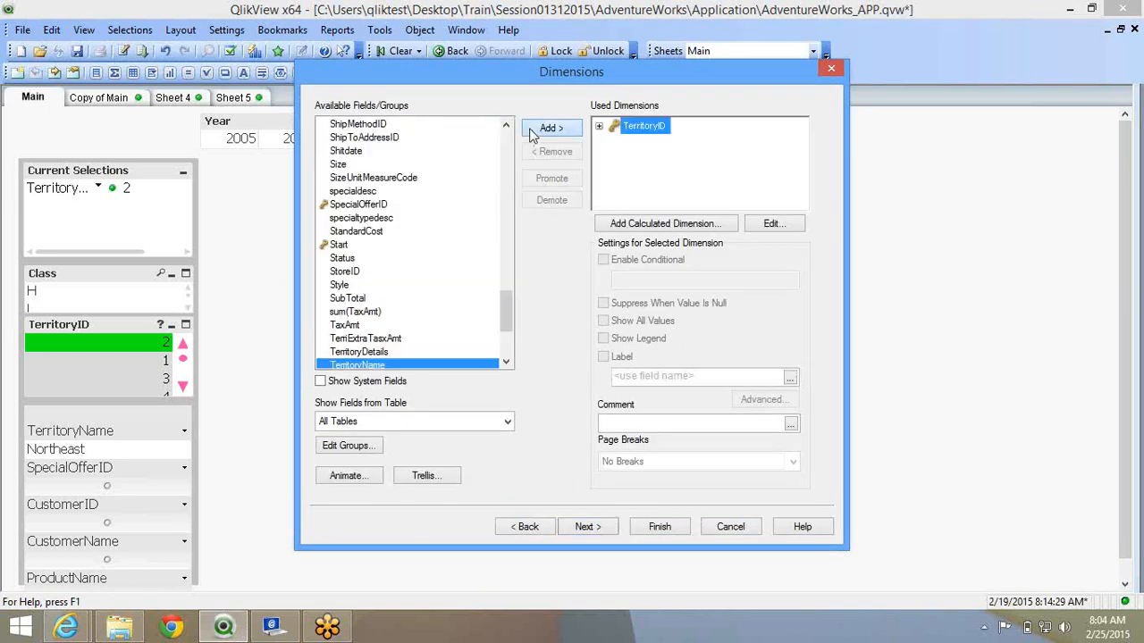
pyautogui.click(597, 527)
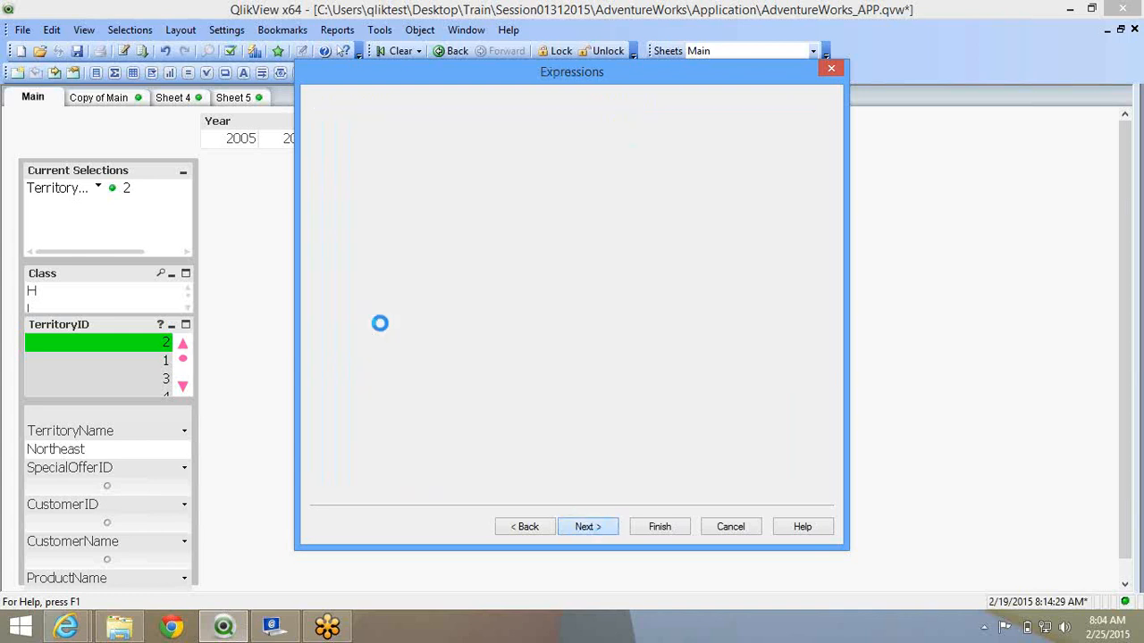
# Give the chart the expression =sum(OrderQty) and finish creating it.
pyautogui.write('=')
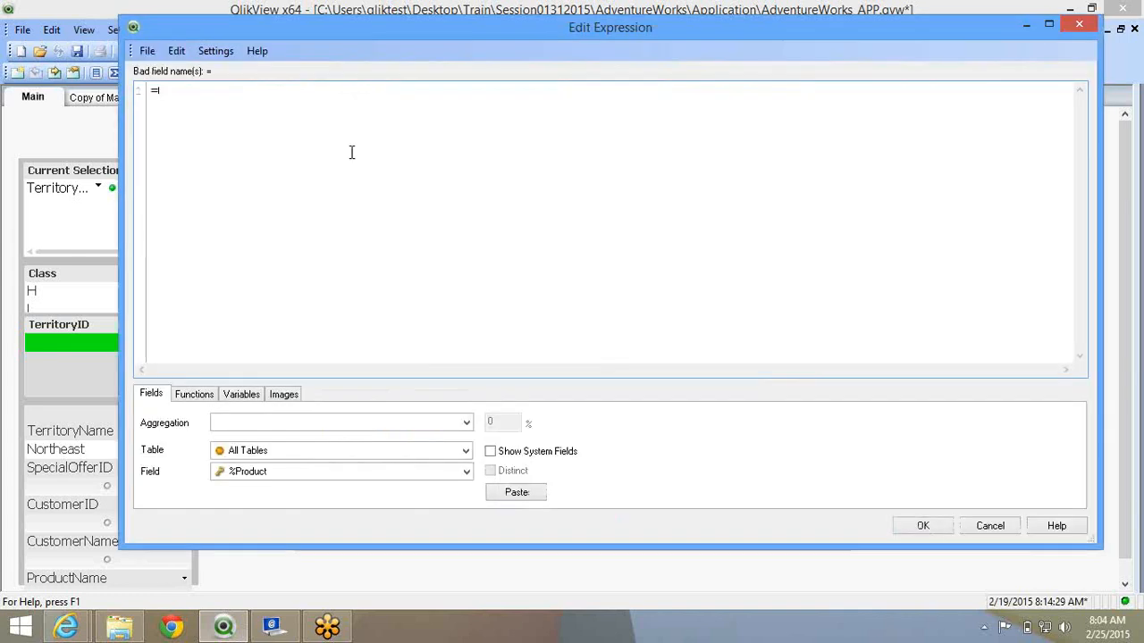
pyautogui.write('sum(')
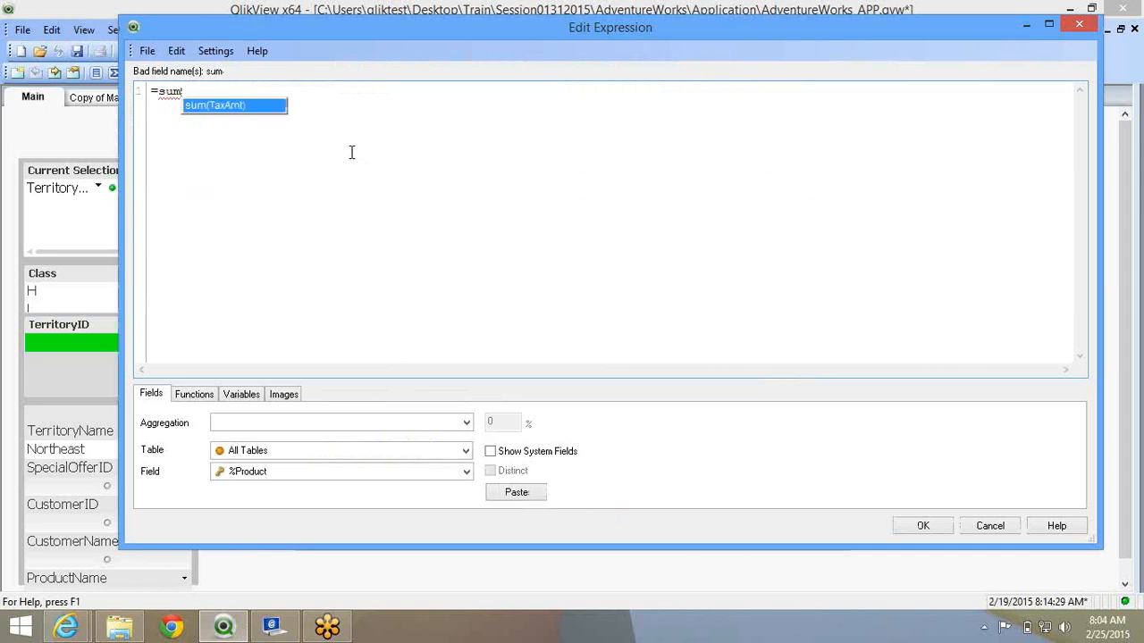
pyautogui.write('Ord')
pyautogui.press('Down')
pyautogui.press('Down')
pyautogui.press('Return')
pyautogui.write(')')
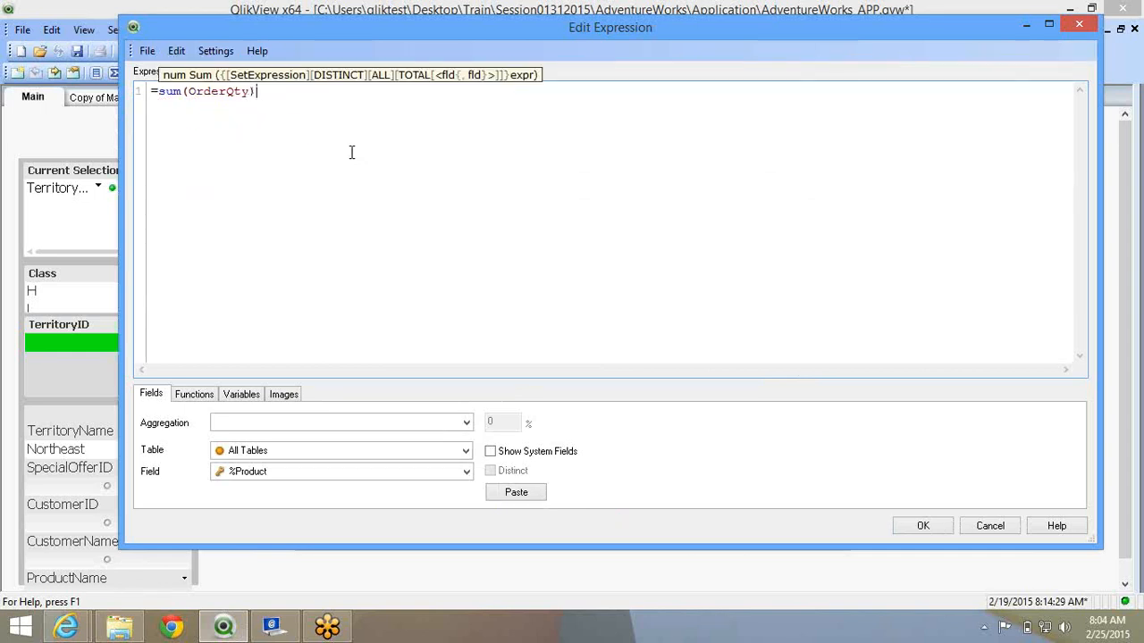
pyautogui.click(944, 527)
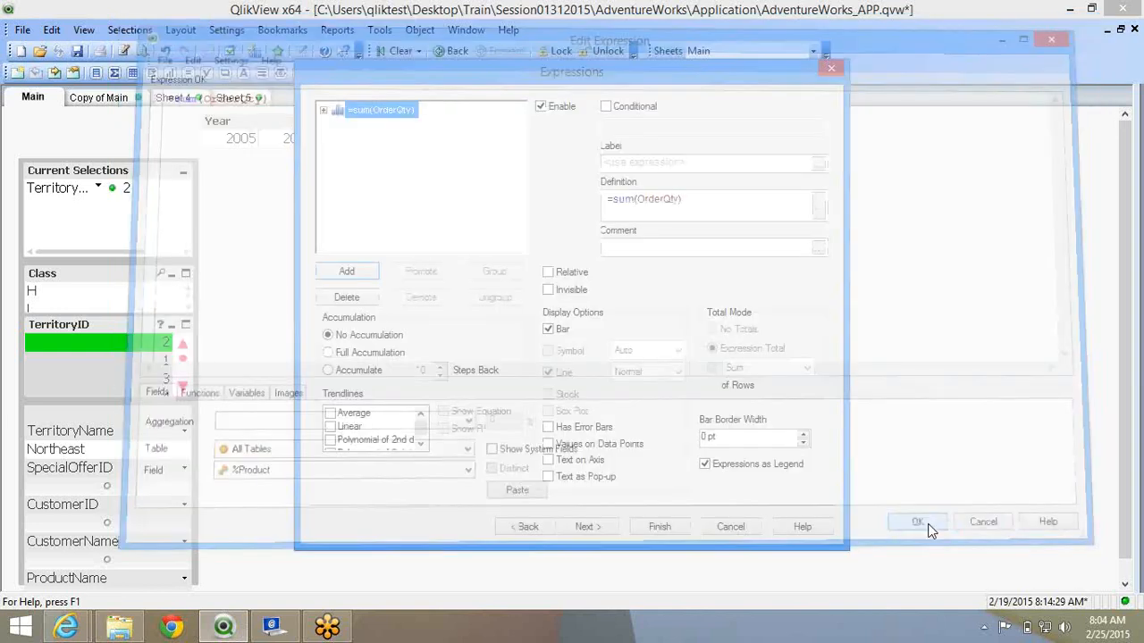
pyautogui.click(920, 594)
# Replace the current selection with territory 4 from the bar chart and check the table box on Sheet 5.
pyautogui.click(394, 52)
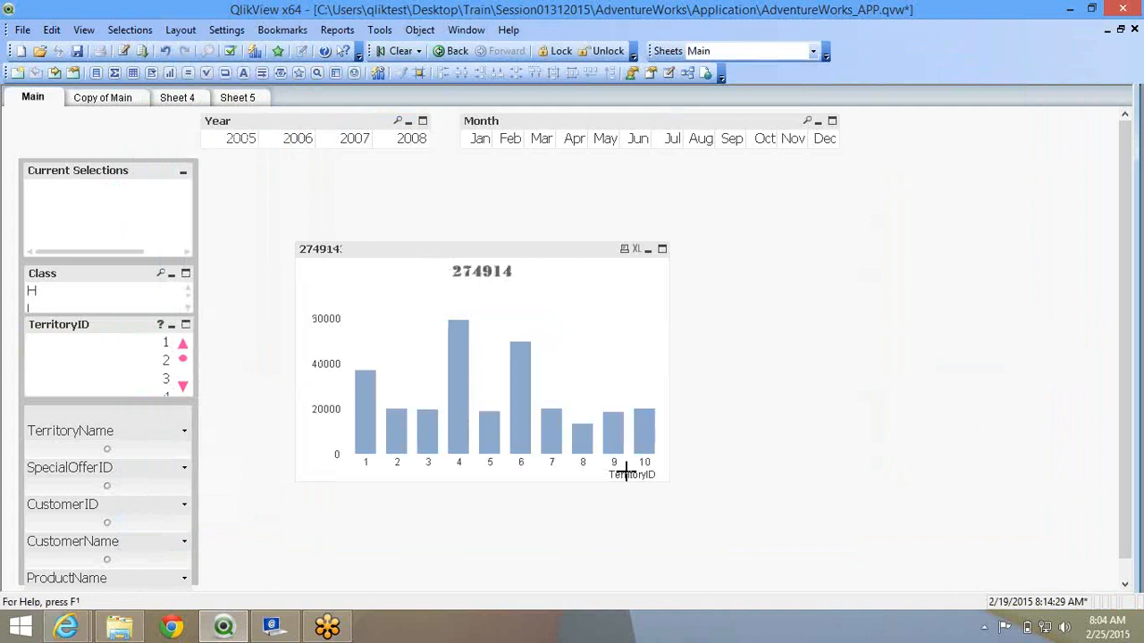
pyautogui.click(452, 362)
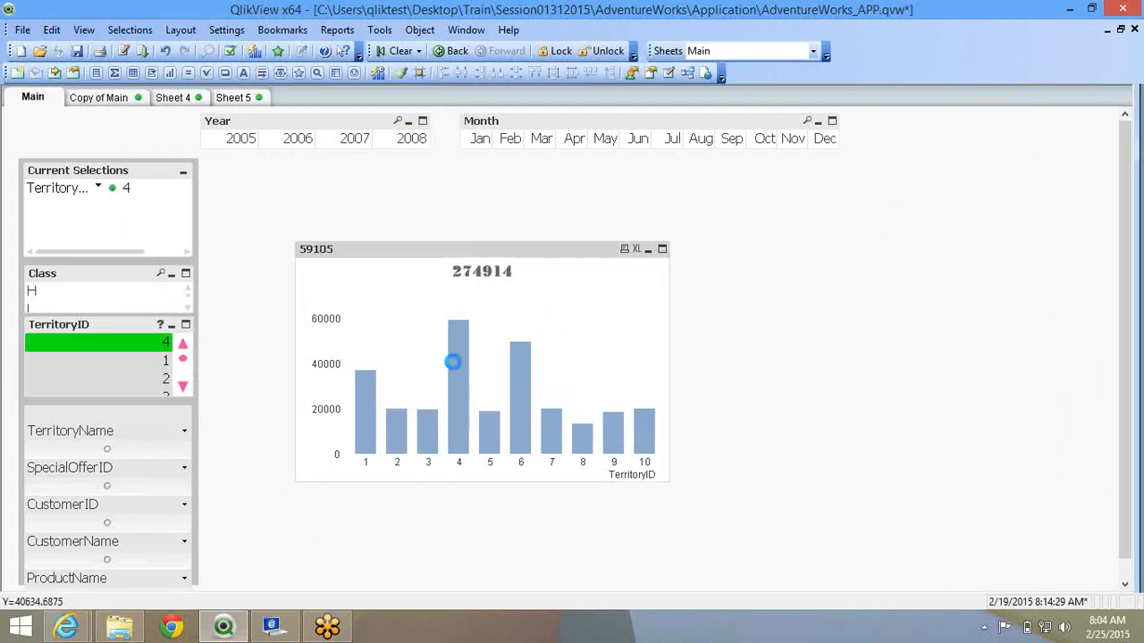
pyautogui.click(234, 98)
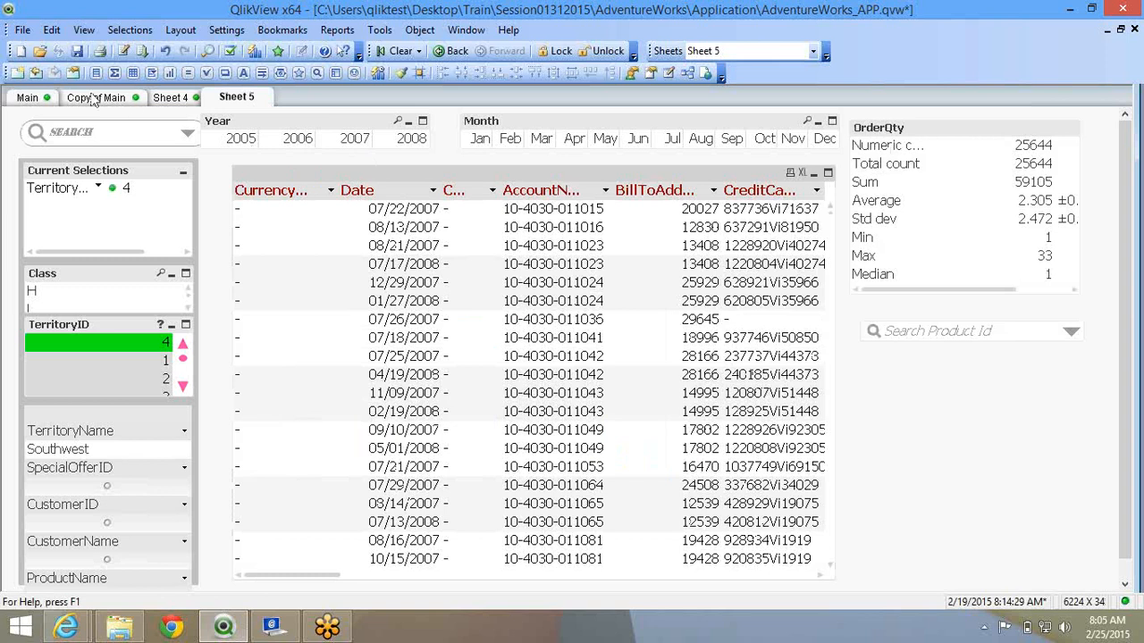
# Paste a copy of Sheet 5's table box onto the Main sheet.
pyautogui.click(32, 97)
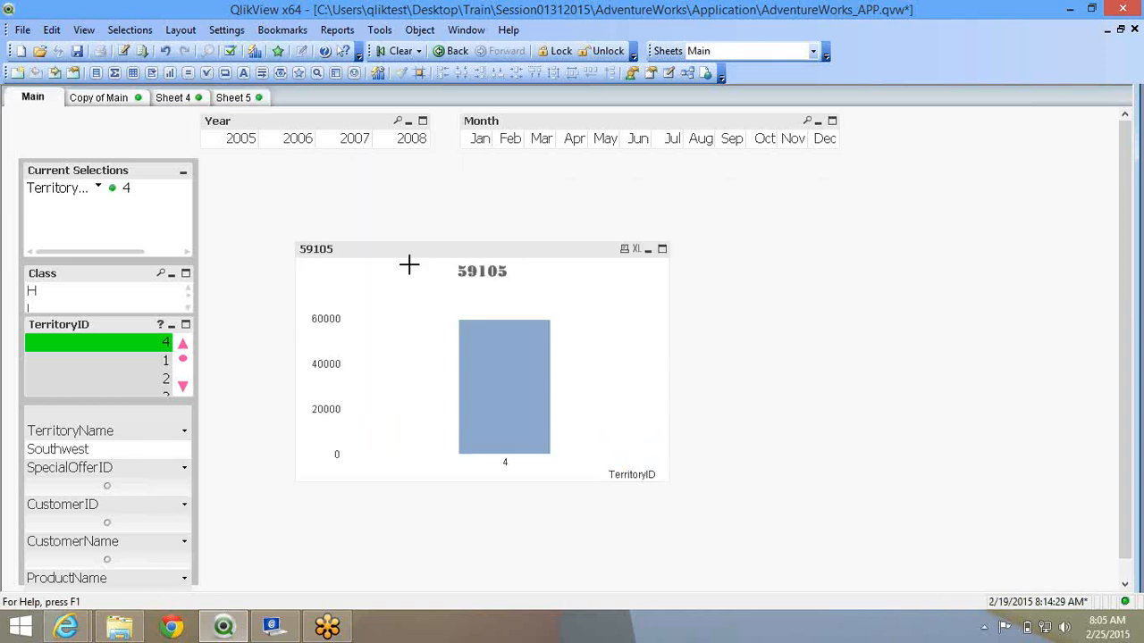
pyautogui.hotkey('ctrl', 'v')
pyautogui.click(306, 173)
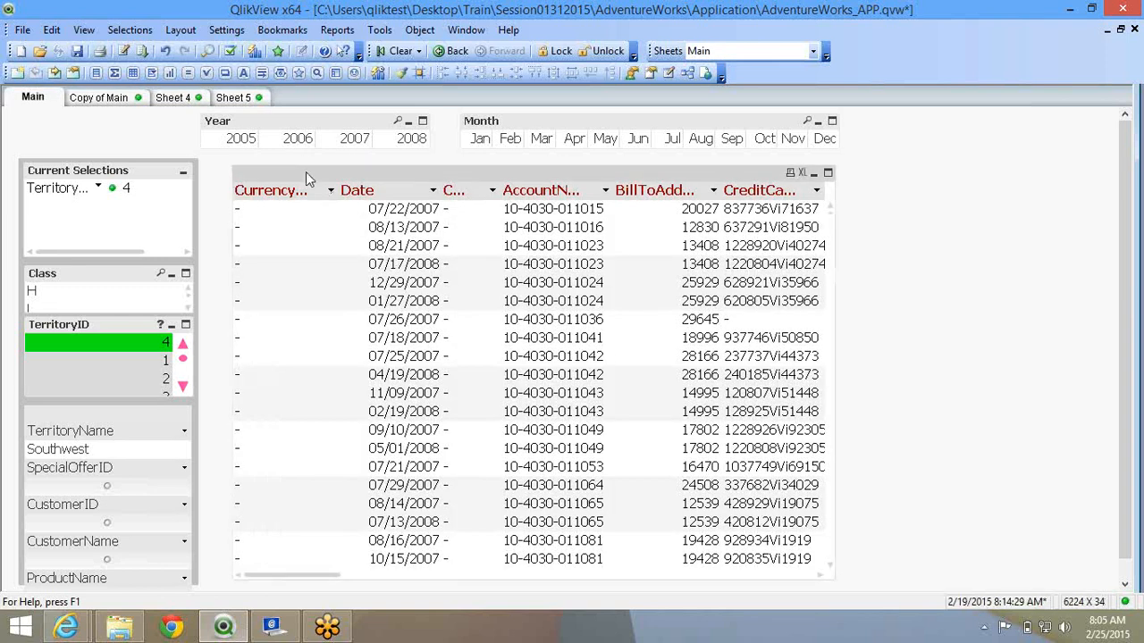
# Minimize the pasted table box out of the way and move the bar chart up beside the filter column.
pyautogui.doubleClick(305, 172)
pyautogui.moveTo(57, 121); pyautogui.dragTo(774, 193)
pyautogui.moveTo(421, 256); pyautogui.dragTo(336, 180)
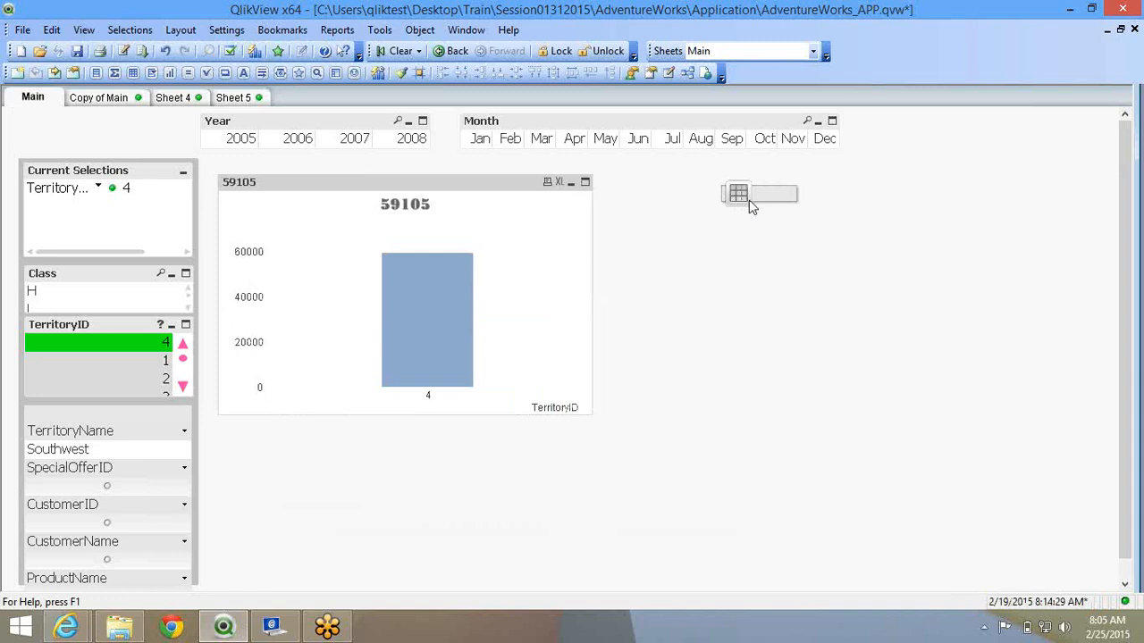
# Restore the table box, reduce its size and arrange it directly beside the bar chart.
pyautogui.doubleClick(746, 197)
pyautogui.moveTo(570, 177); pyautogui.dragTo(641, 166)
pyautogui.moveTo(904, 563); pyautogui.dragTo(855, 440)
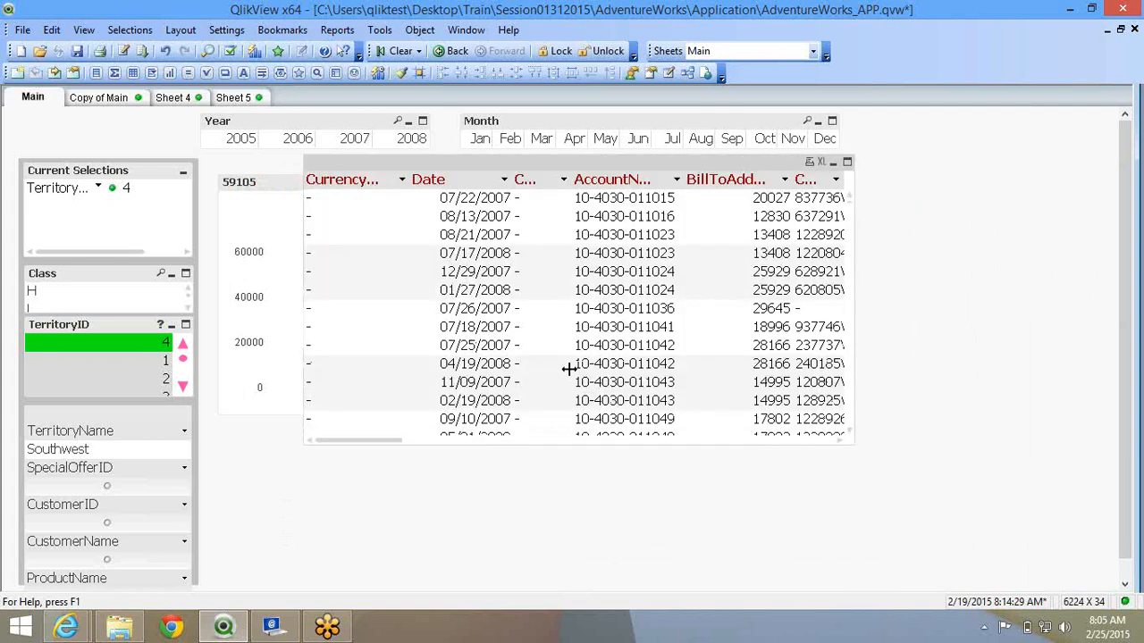
pyautogui.moveTo(488, 215); pyautogui.dragTo(582, 173)
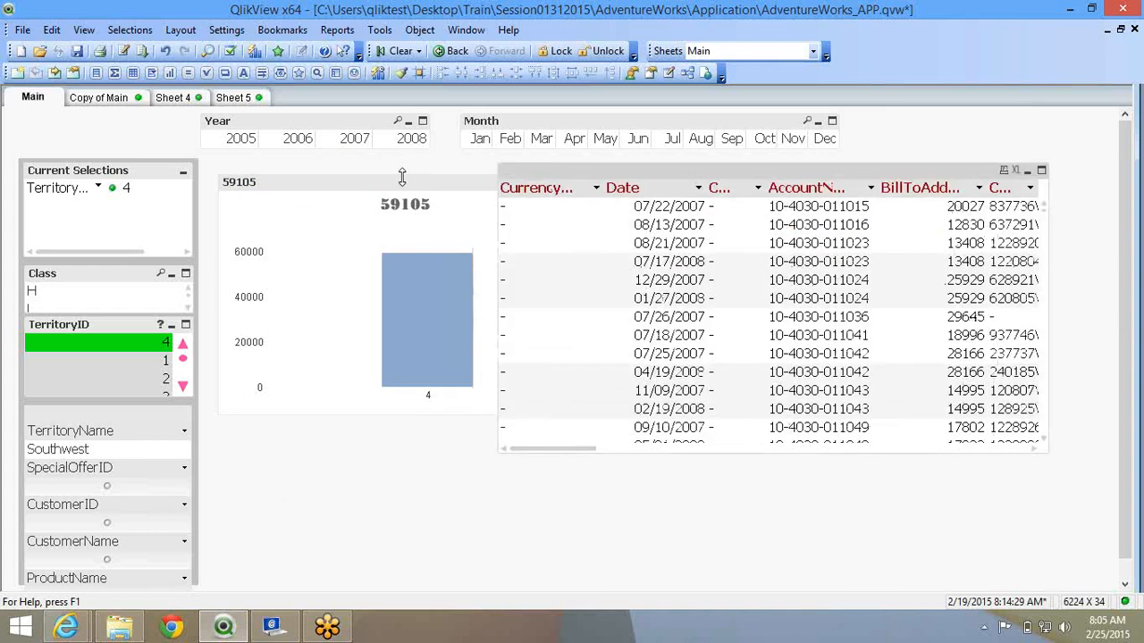
pyautogui.moveTo(400, 185); pyautogui.dragTo(402, 171)
pyautogui.moveTo(656, 182); pyautogui.dragTo(689, 172)
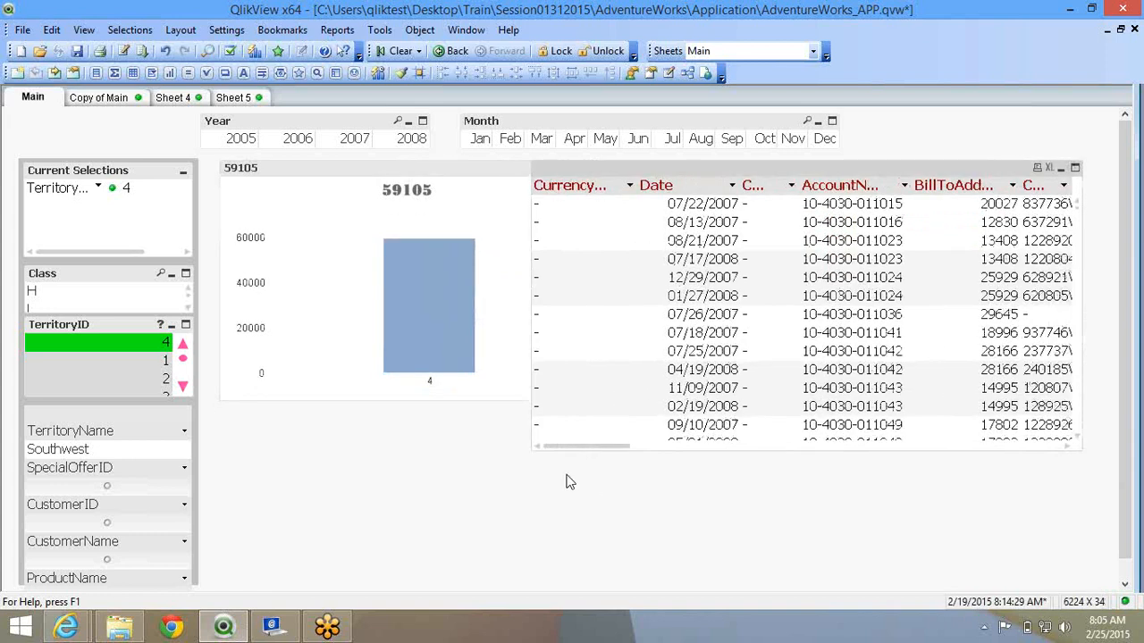
pyautogui.moveTo(666, 446); pyautogui.dragTo(635, 449)
# Set the window title of the order quantity bar chart to Order.
pyautogui.rightClick(344, 211)
pyautogui.click(371, 219)
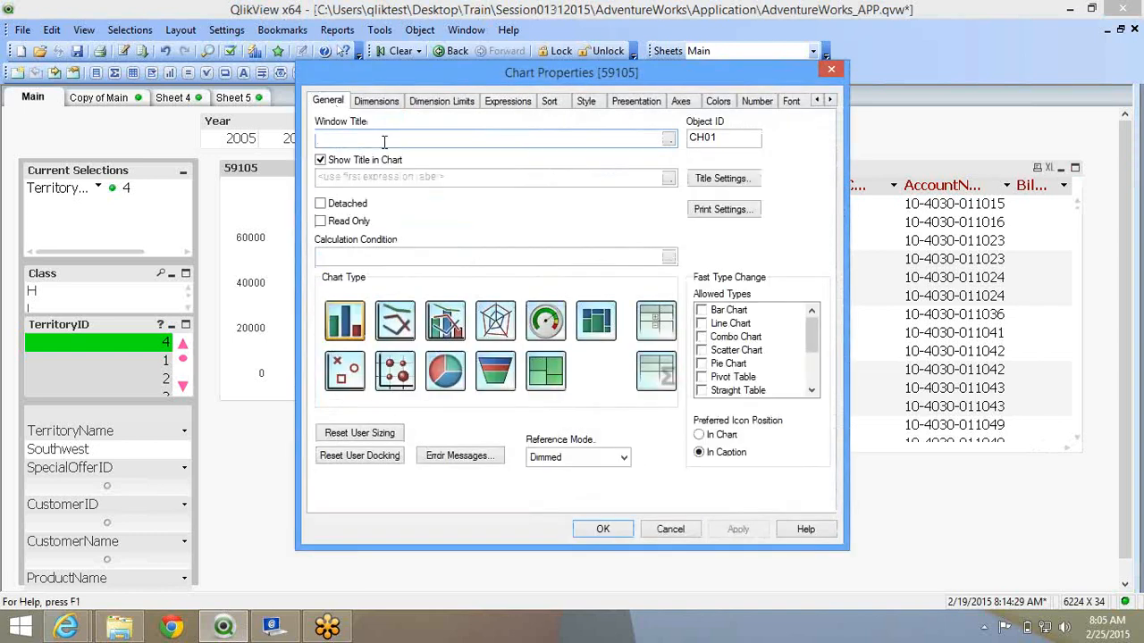
pyautogui.write('Orde')
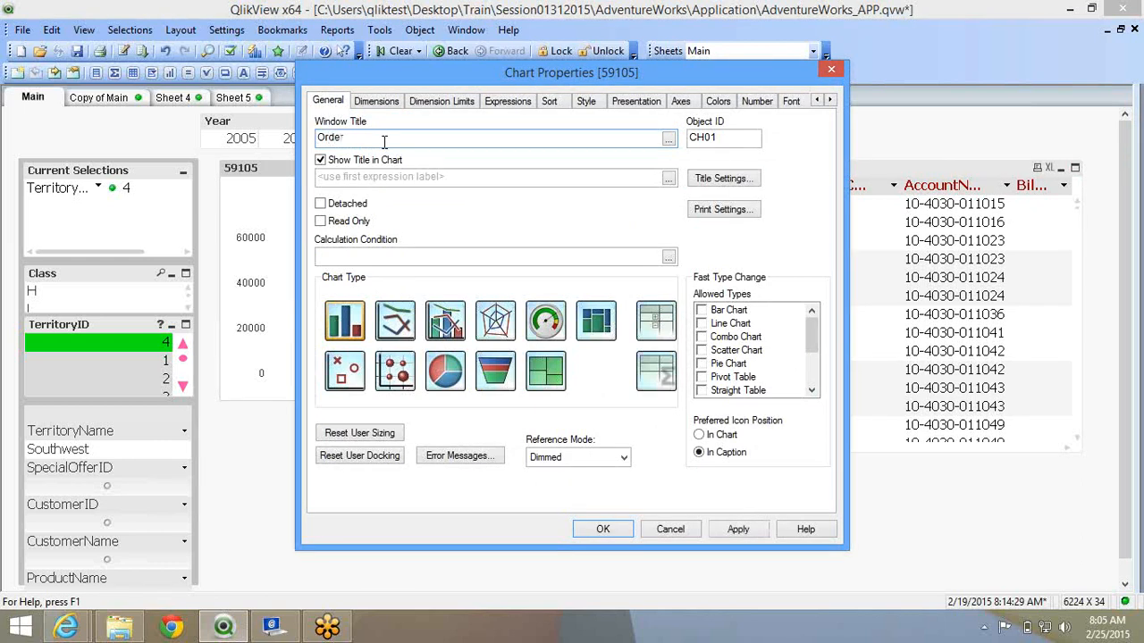
pyautogui.write('r')
pyautogui.press('Return')
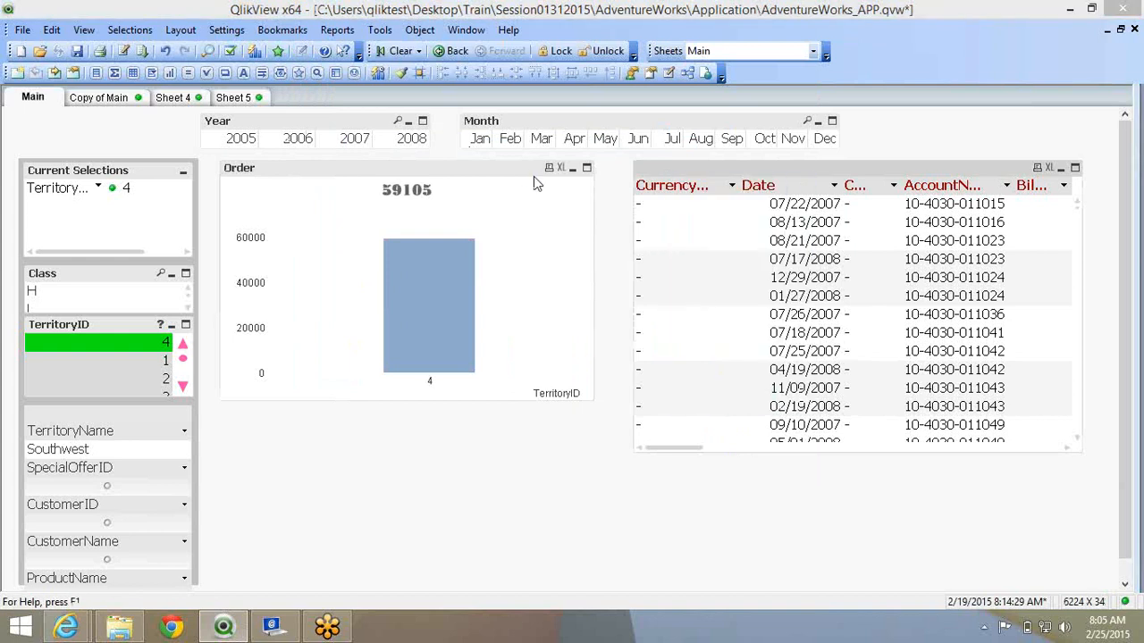
# Title the table box beside the bar chart Details.
pyautogui.click(430, 154)
pyautogui.write('Detalls')
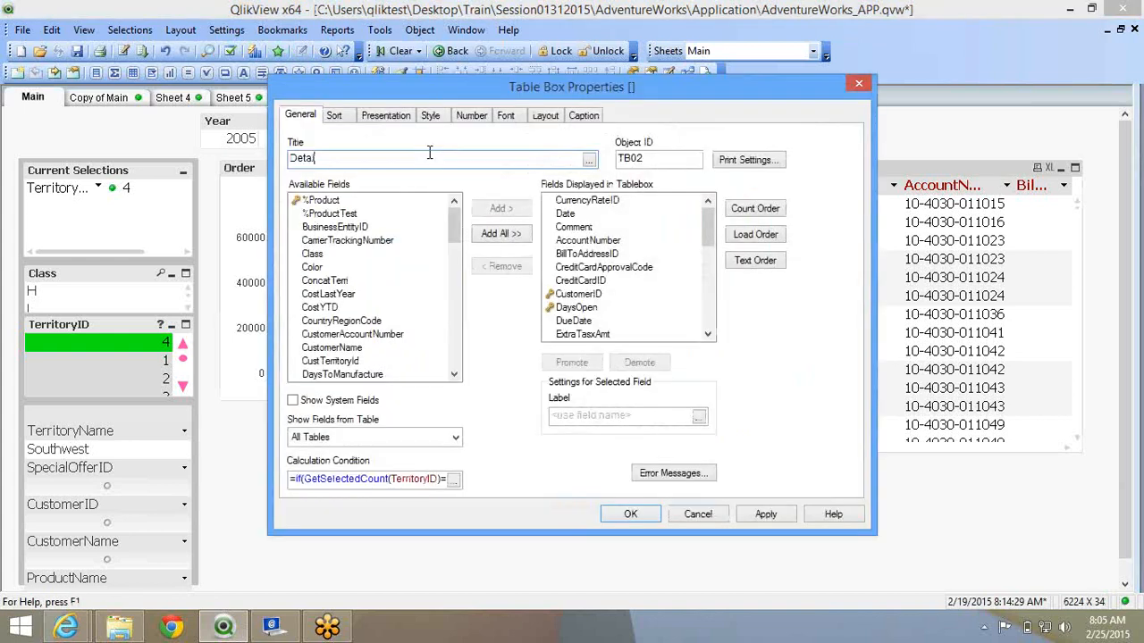
pyautogui.press('Return')
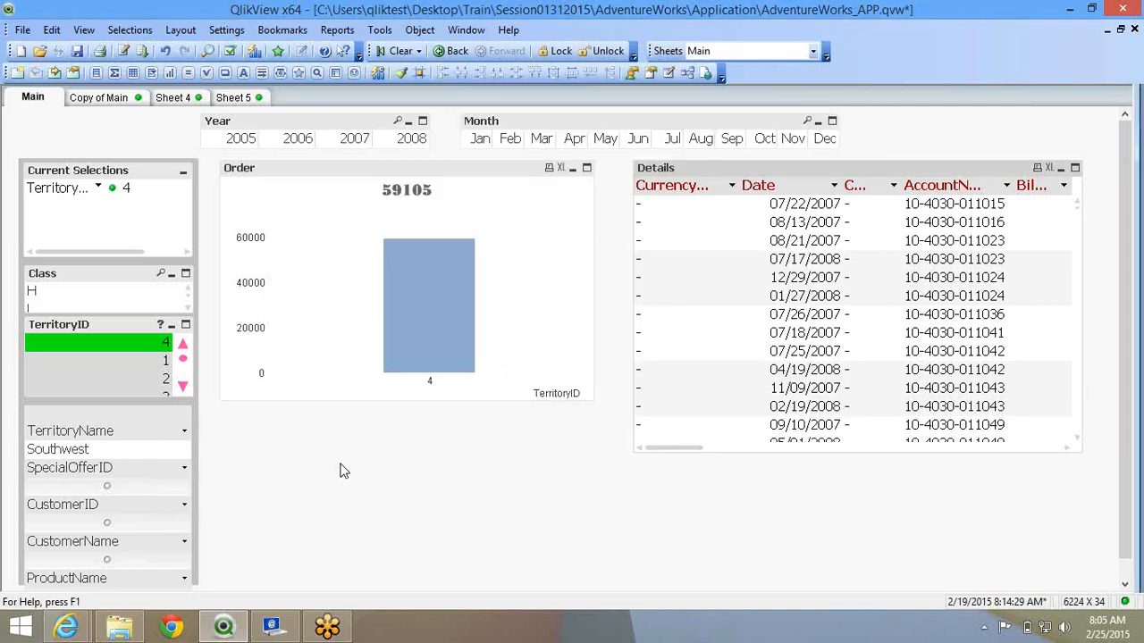
# Add a new empty container object to the Main sheet and place it just below the Order chart.
pyautogui.click(230, 98)
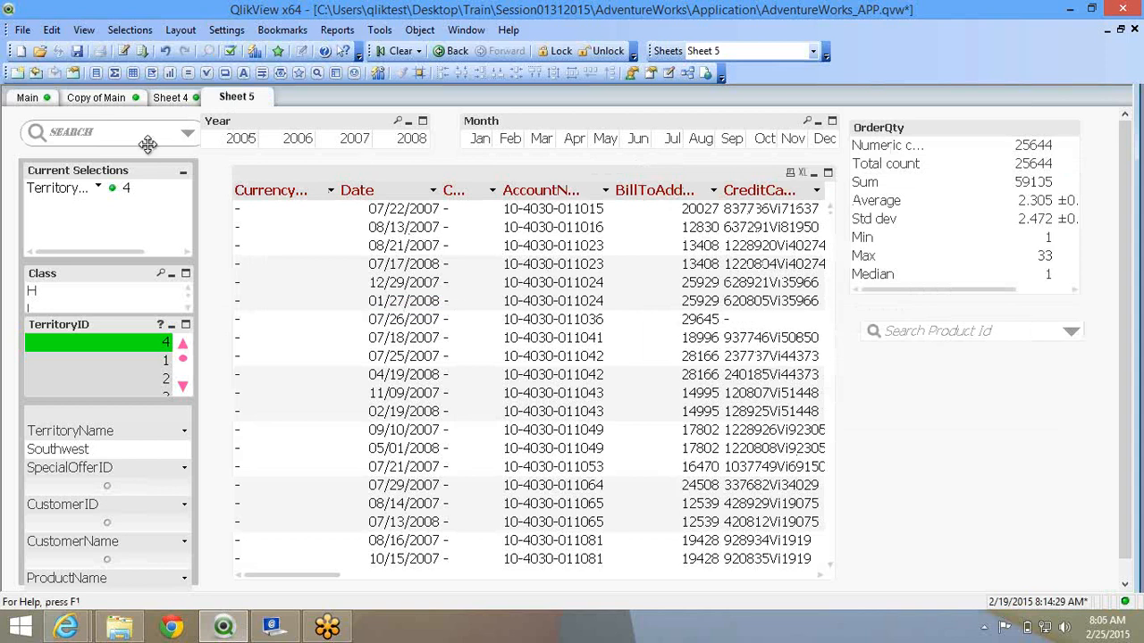
pyautogui.click(36, 99)
pyautogui.rightClick(350, 443)
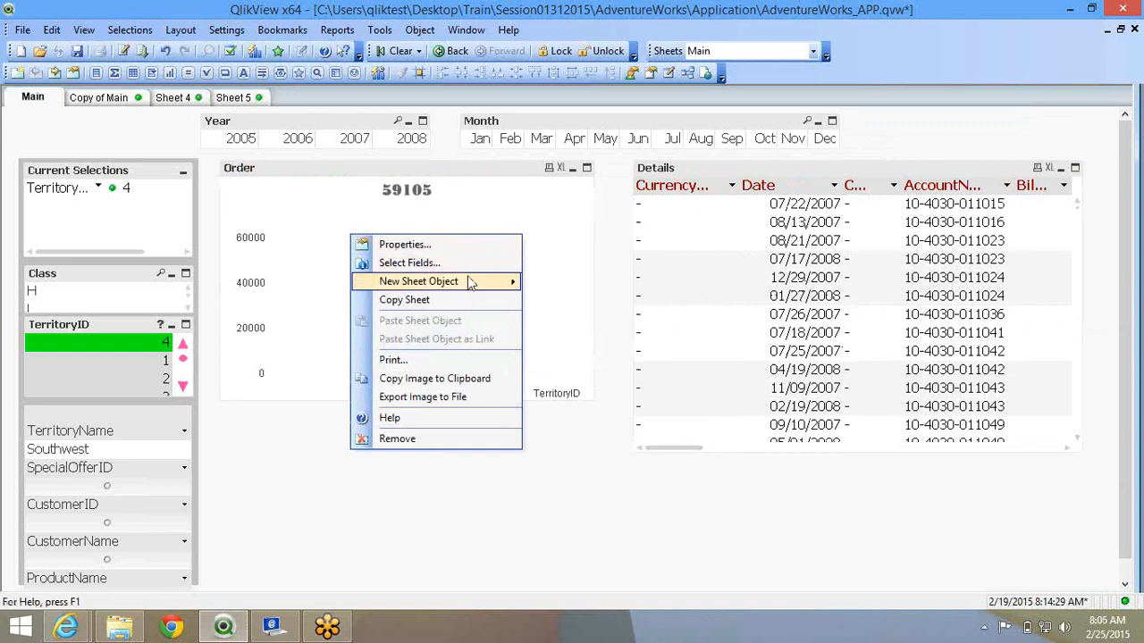
pyautogui.moveTo(514, 282)
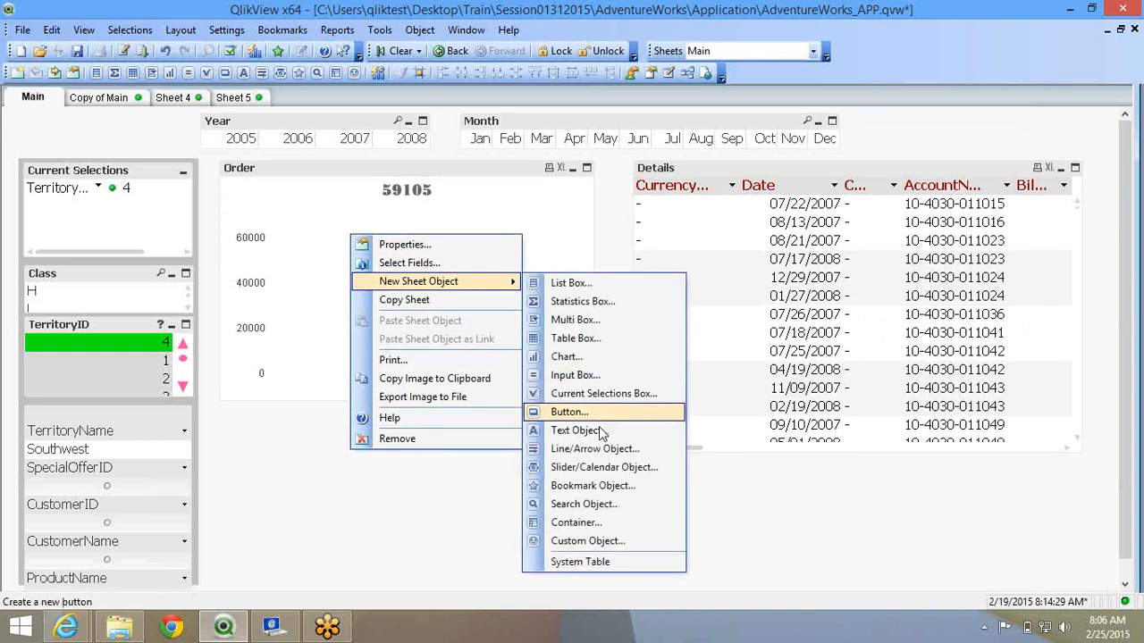
pyautogui.click(548, 530)
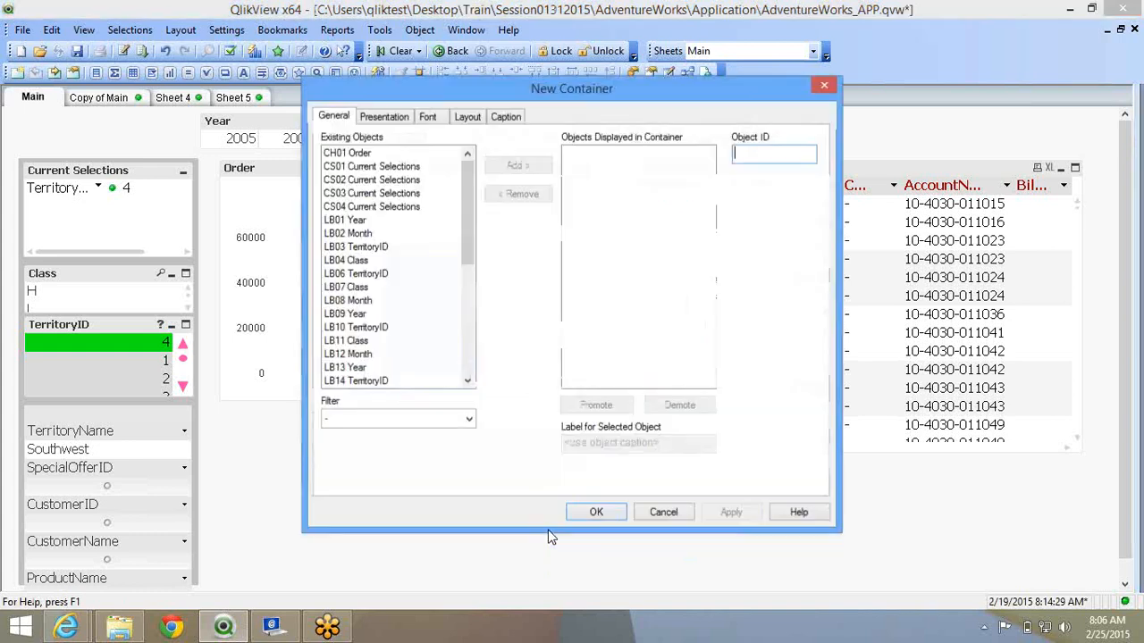
pyautogui.click(598, 520)
pyautogui.moveTo(406, 467); pyautogui.dragTo(278, 437)
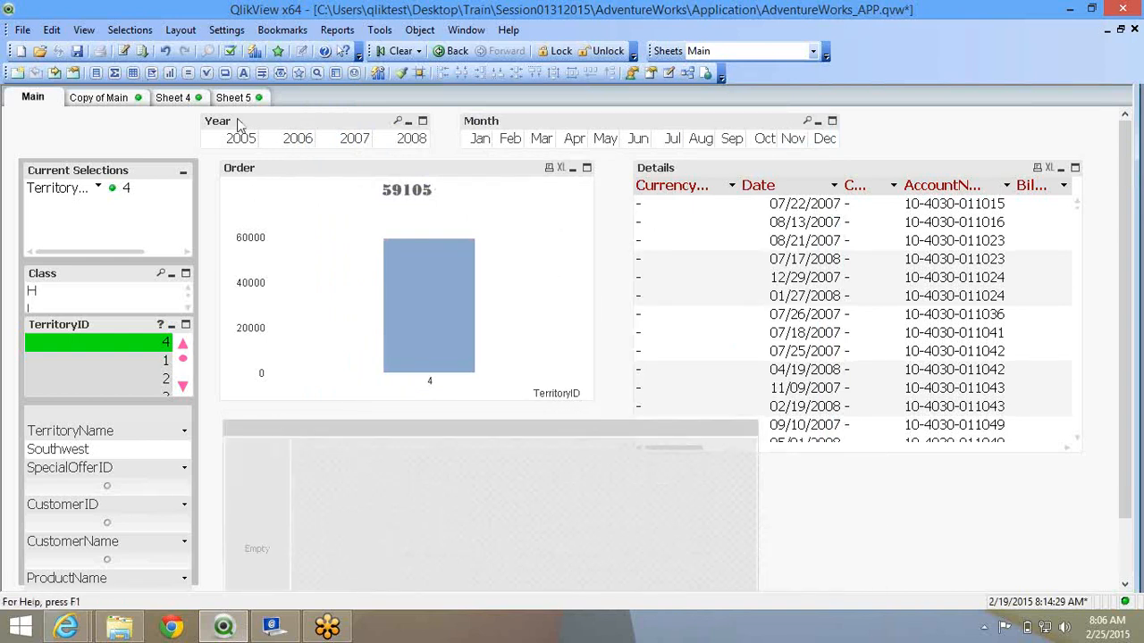
# Move the container up and put the Order chart and the Details table box inside it.
pyautogui.click(318, 173)
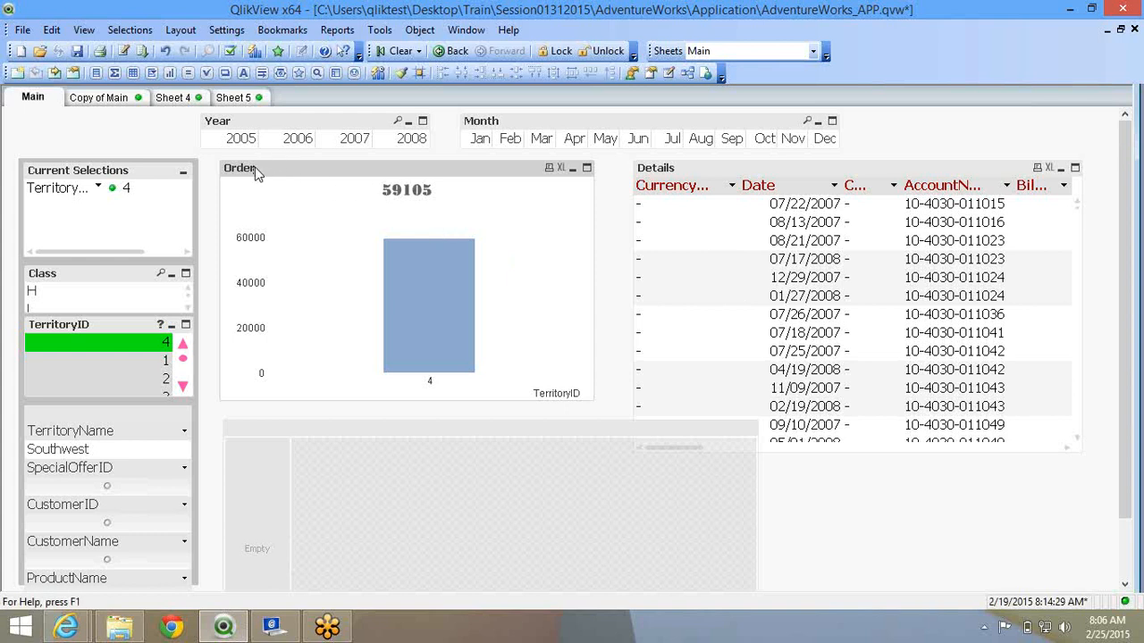
pyautogui.moveTo(255, 172); pyautogui.dragTo(259, 484)
pyautogui.moveTo(318, 438); pyautogui.dragTo(378, 222)
pyautogui.moveTo(703, 174); pyautogui.dragTo(321, 279)
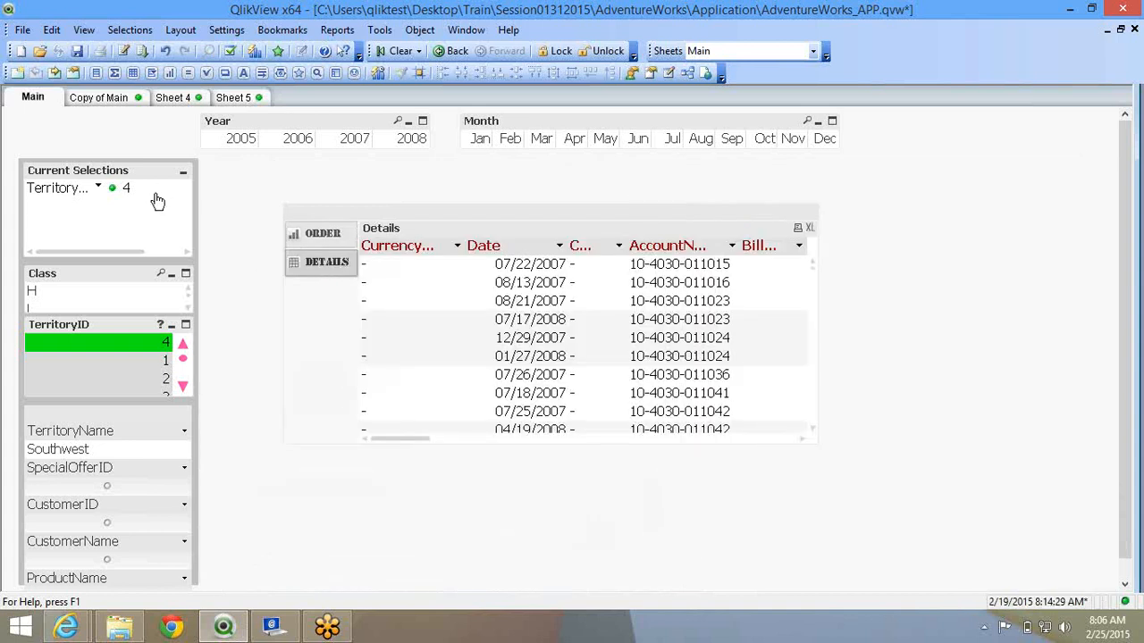
# Copy the formatting of the Current Selections box onto the container with the Format Painter.
pyautogui.click(110, 183)
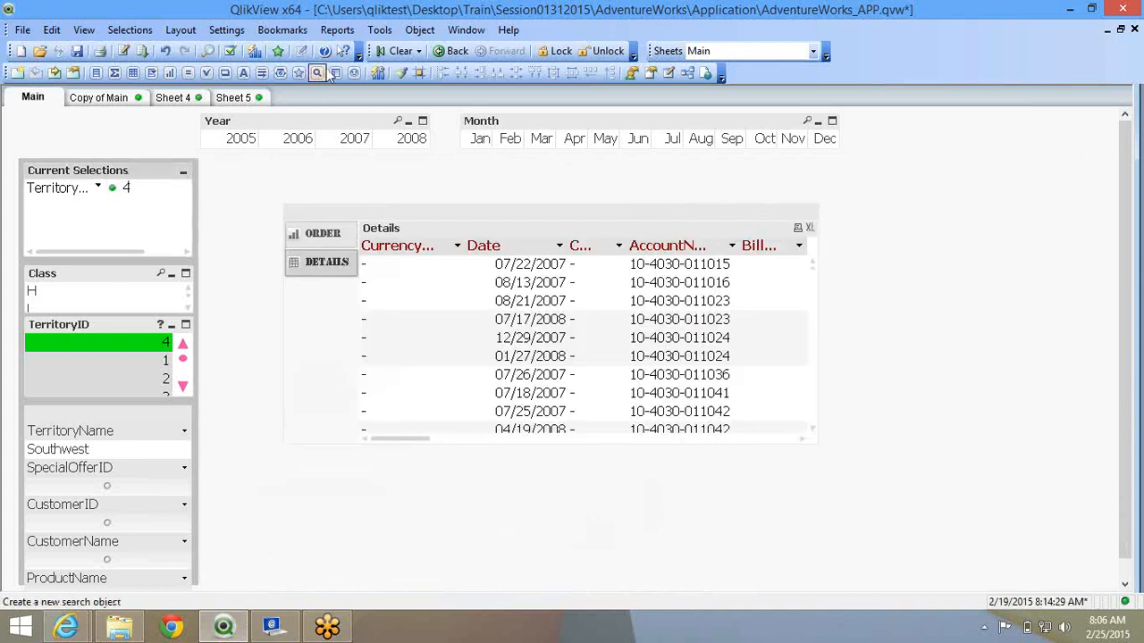
pyautogui.click(400, 71)
pyautogui.click(348, 264)
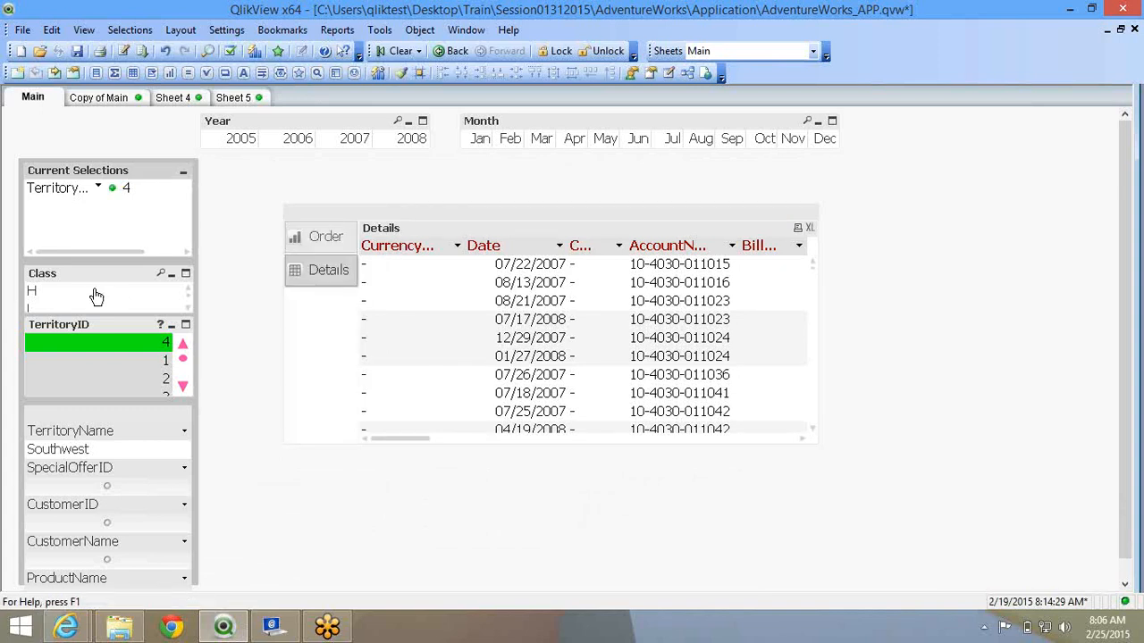
# Move the container up beside the filter column and enlarge it to fill most of the sheet's height.
pyautogui.moveTo(390, 215); pyautogui.dragTo(321, 168)
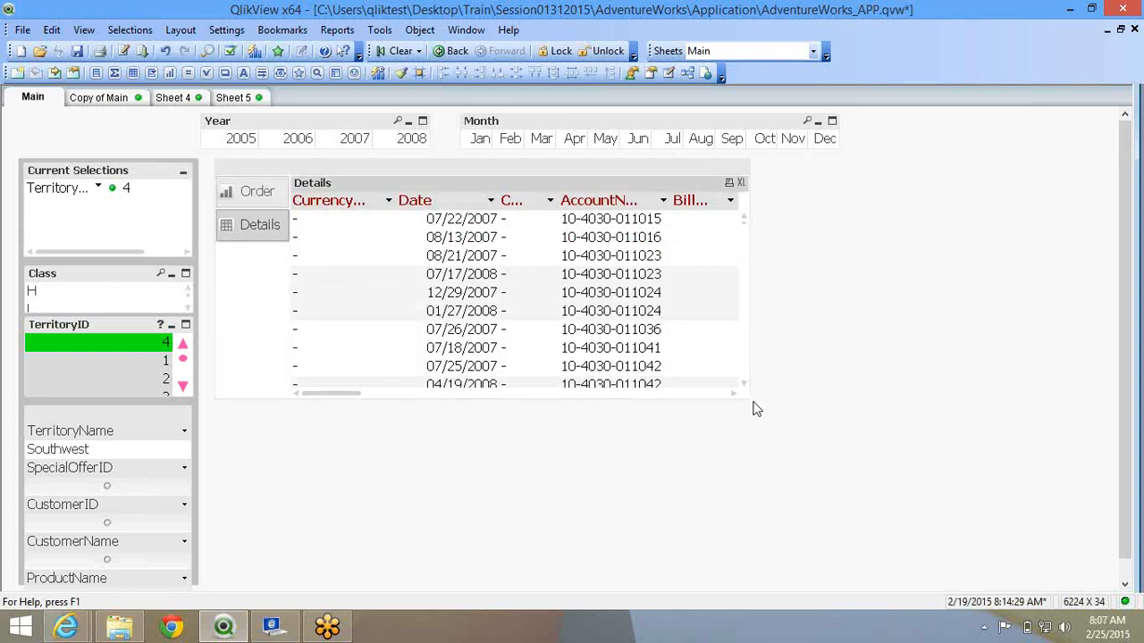
pyautogui.moveTo(748, 395); pyautogui.dragTo(886, 586)
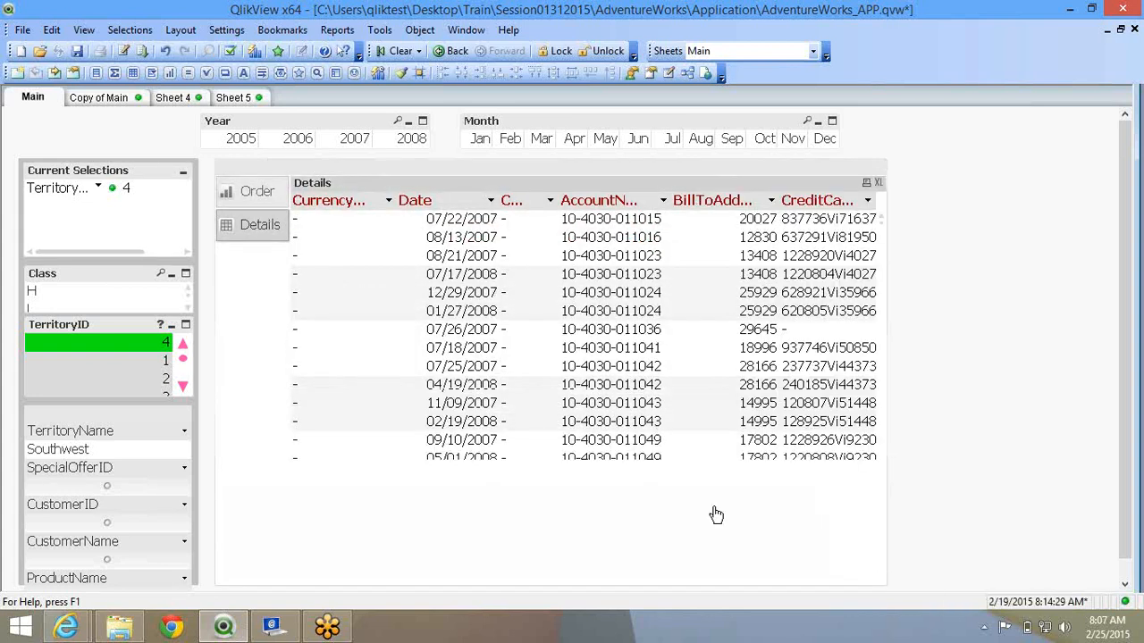
# Switch the container between its Order chart and Details table, ending on Order.
pyautogui.click(253, 198)
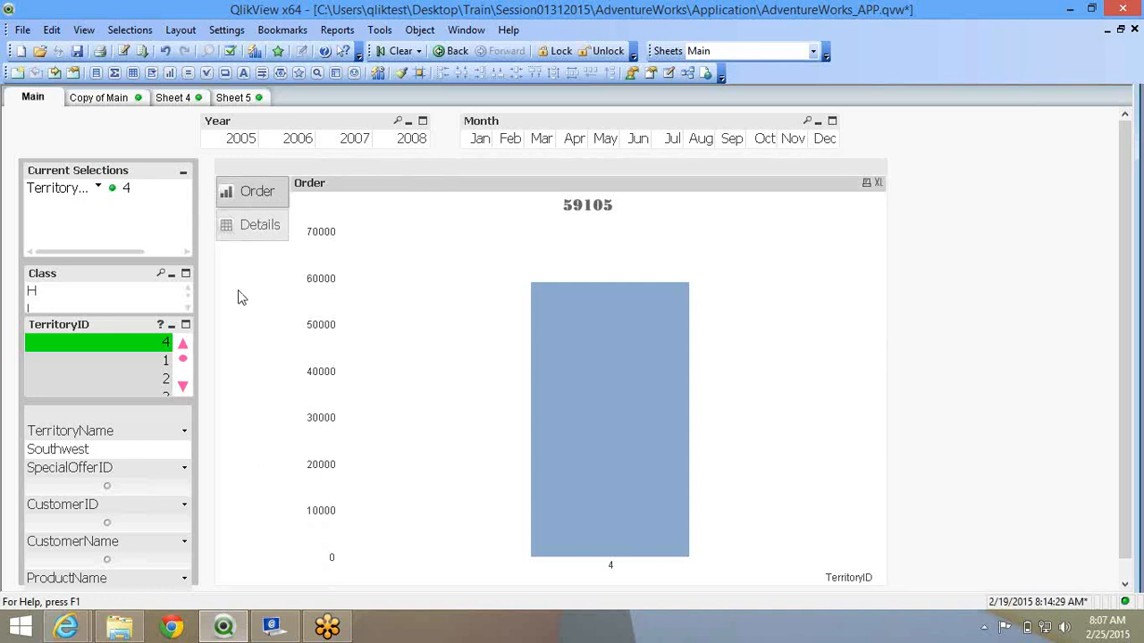
pyautogui.click(275, 205)
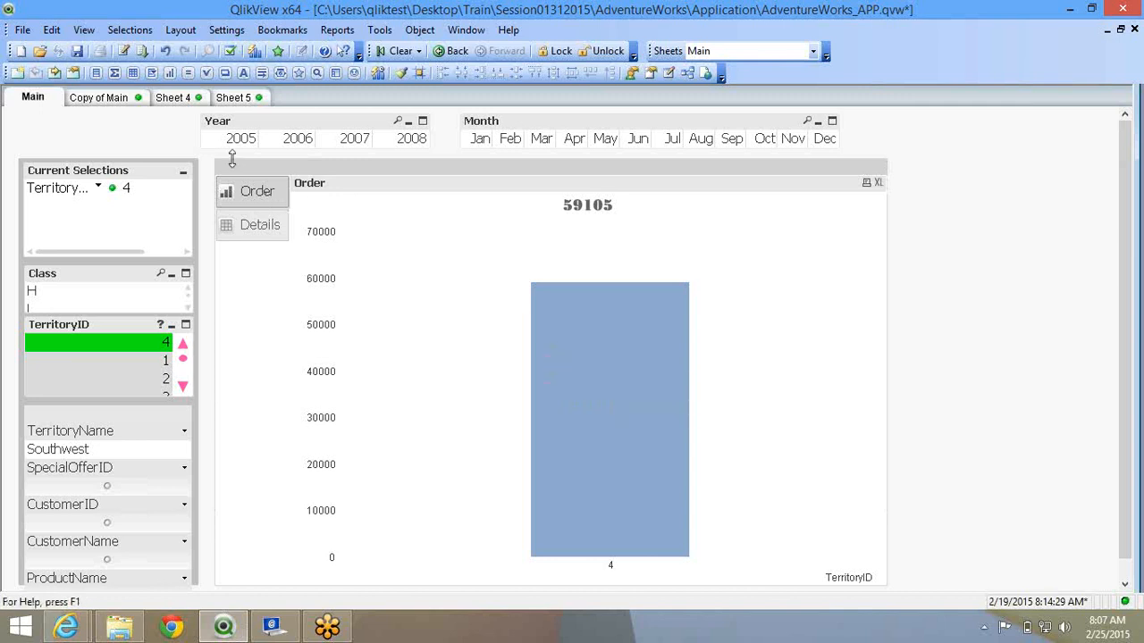
pyautogui.click(253, 230)
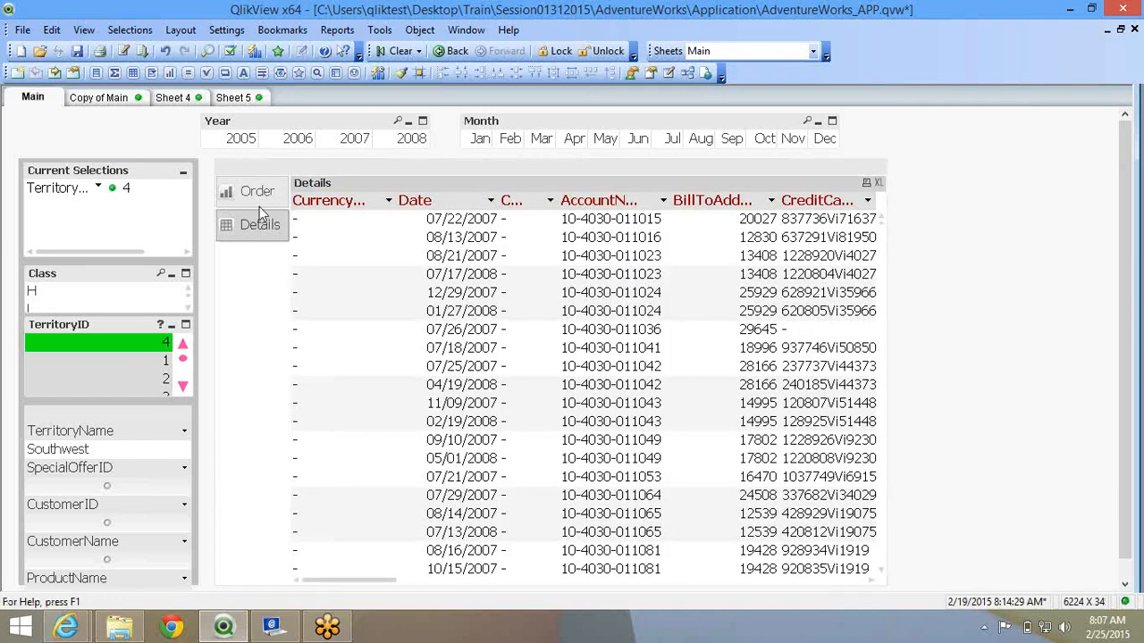
pyautogui.click(268, 196)
# Examine the properties of the Order chart inside the container and close them without changes.
pyautogui.rightClick(370, 183)
pyautogui.click(389, 186)
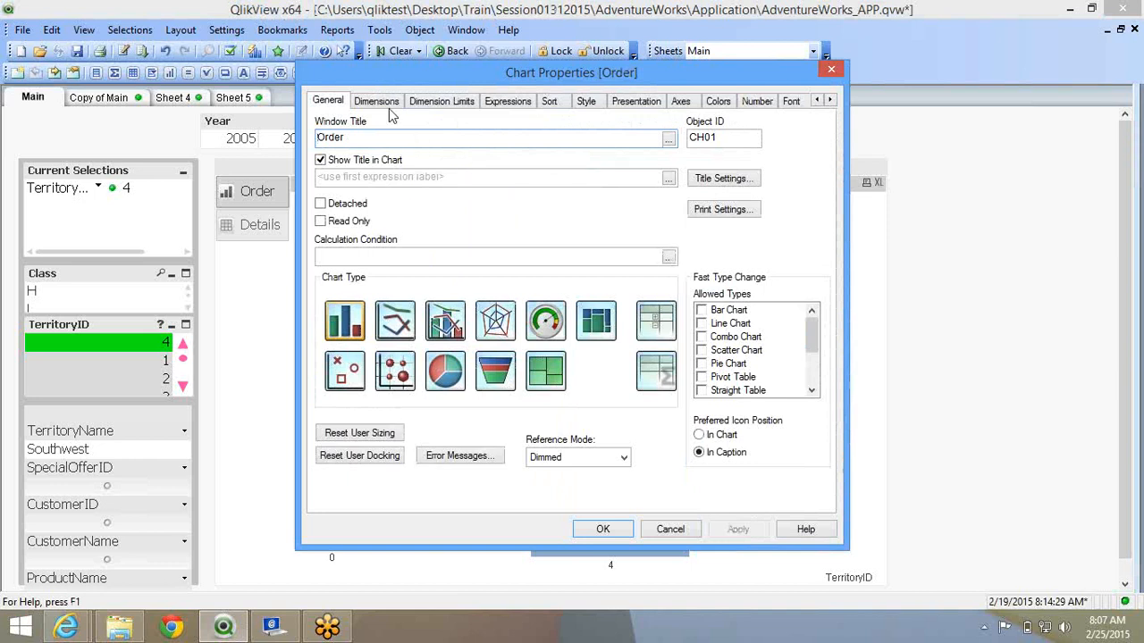
pyautogui.click(671, 529)
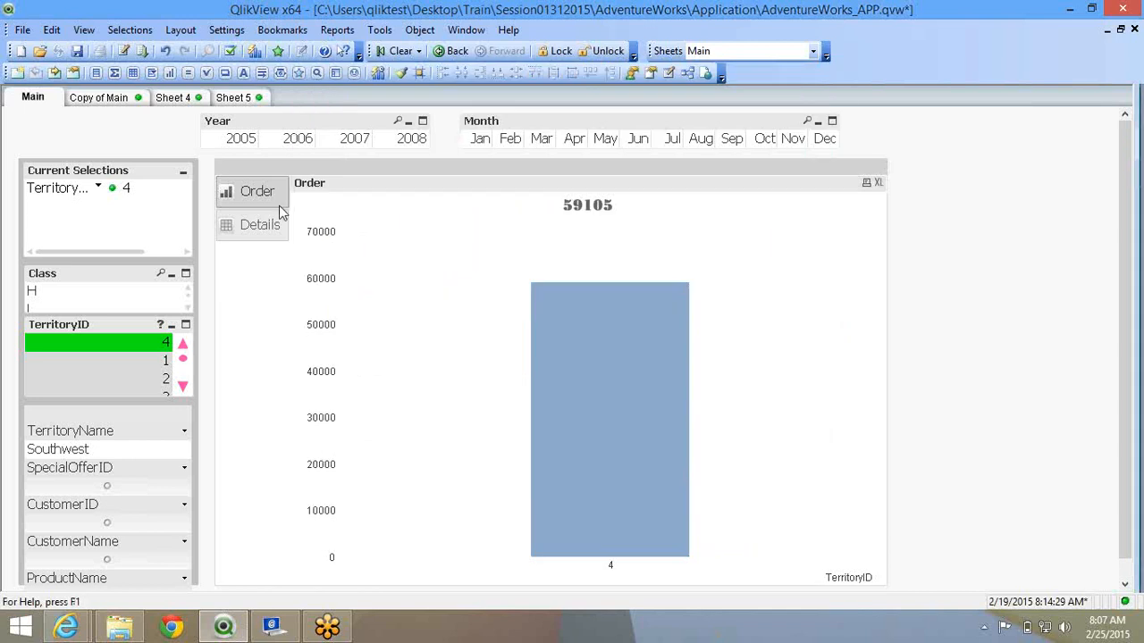
pyautogui.rightClick(390, 272)
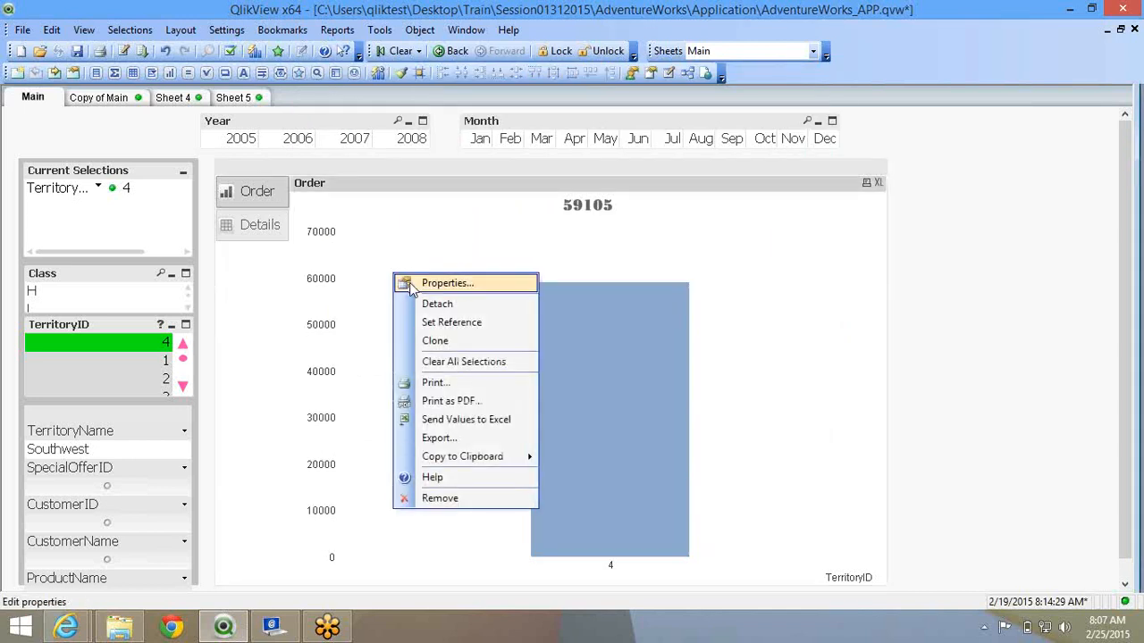
pyautogui.click(408, 281)
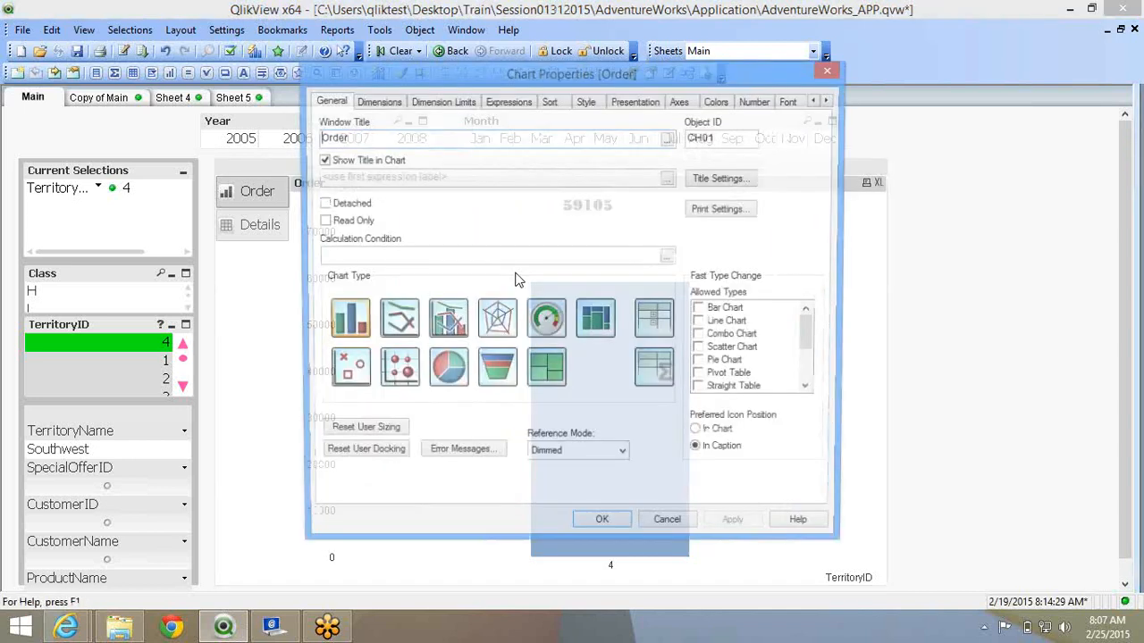
pyautogui.press('Escape')
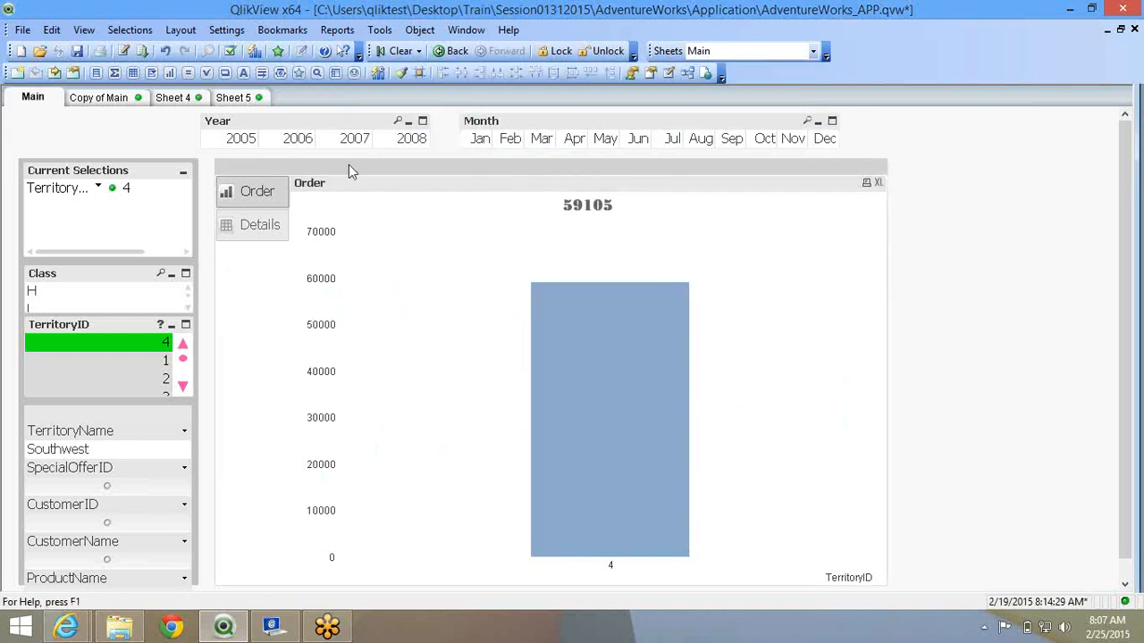
pyautogui.rightClick(238, 212)
pyautogui.press('Escape')
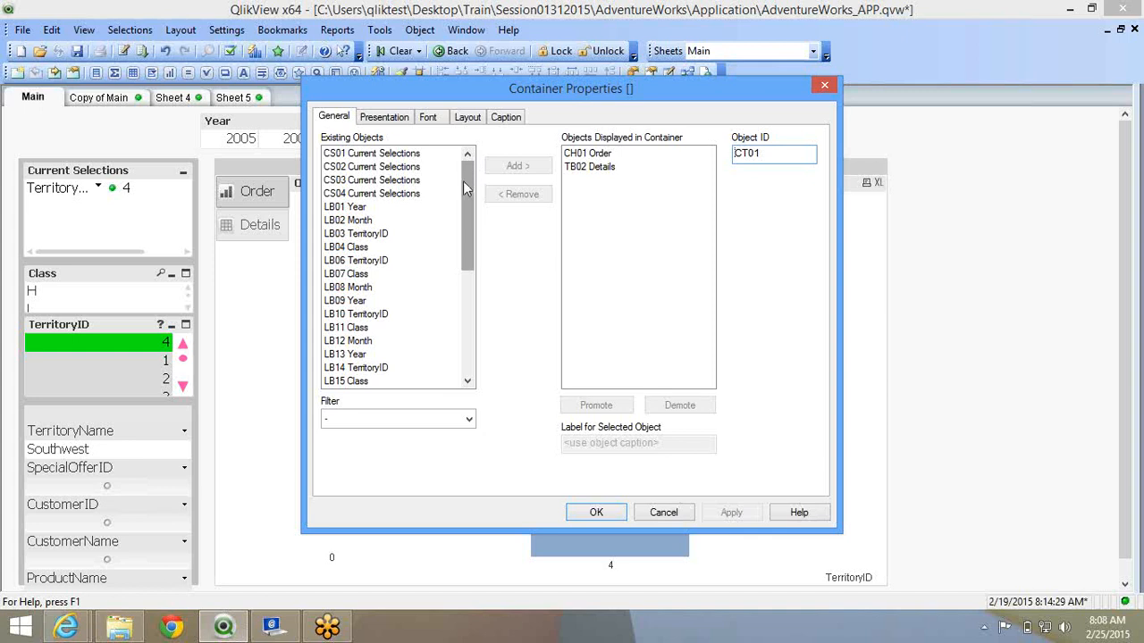
# Add the LB14 TerritoryID list box to the container's displayed objects and show it in the container.
pyautogui.moveTo(466, 193)
pyautogui.mouseDown()
pyautogui.moveTo(479, 277)
pyautogui.moveTo(469, 201)
pyautogui.mouseUp()
pyautogui.moveTo(465, 197); pyautogui.dragTo(468, 290)
pyautogui.click(373, 247)
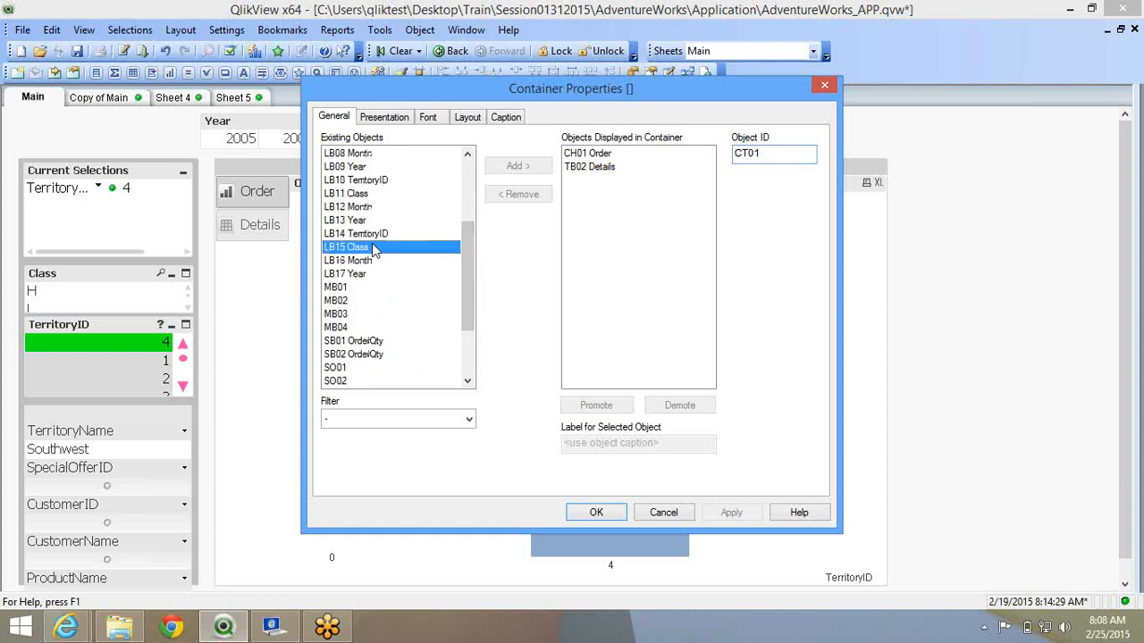
pyautogui.click(373, 236)
pyautogui.click(530, 174)
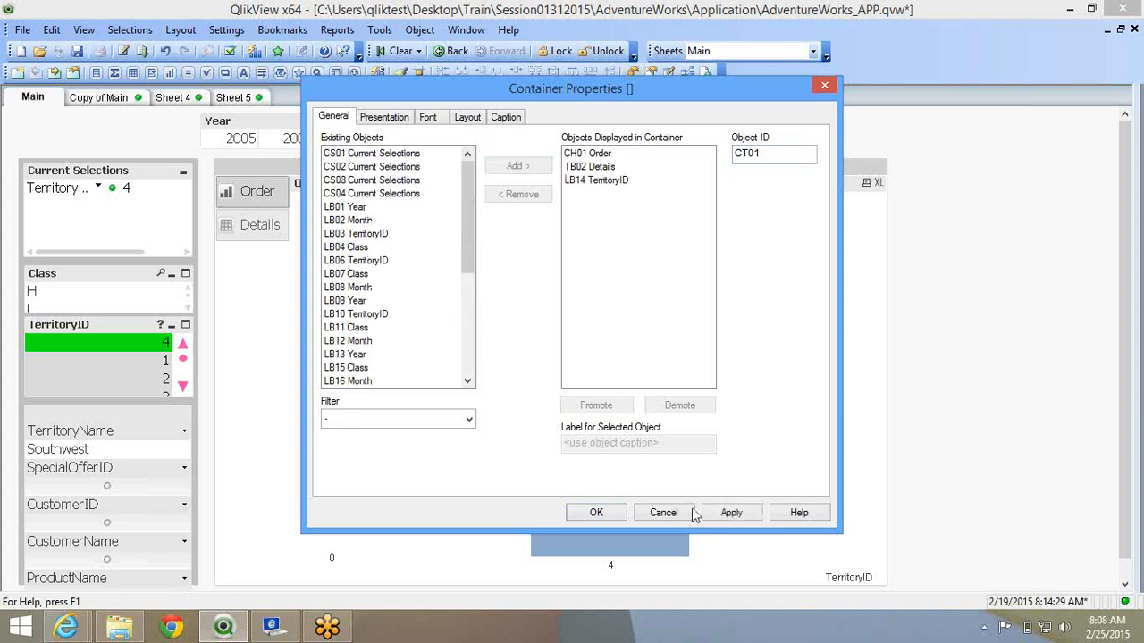
pyautogui.click(714, 516)
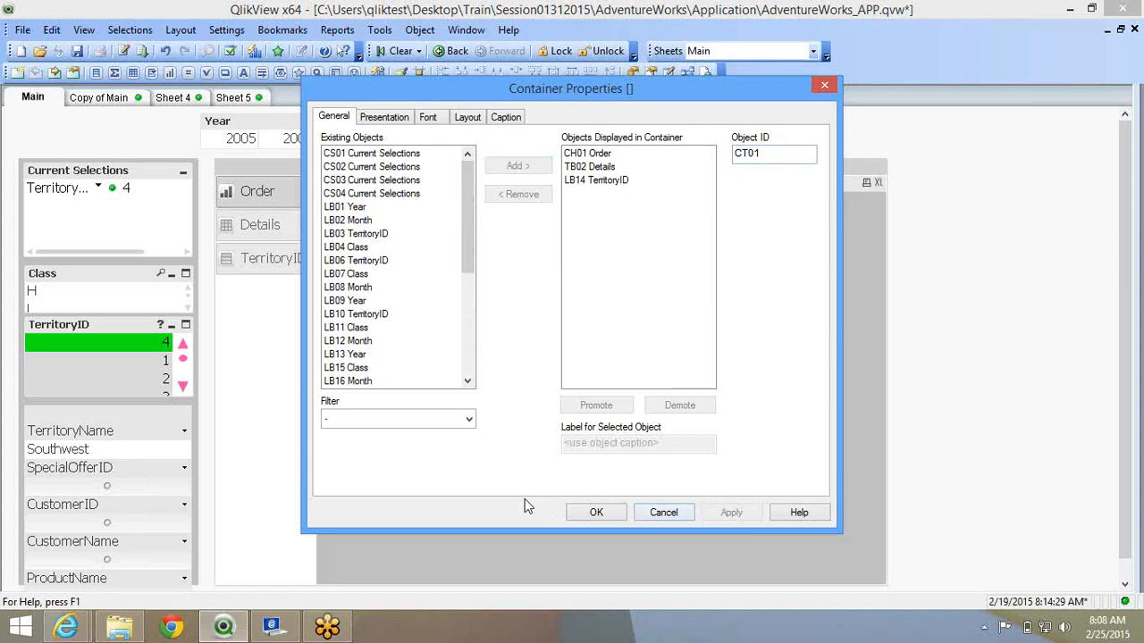
pyautogui.click(595, 513)
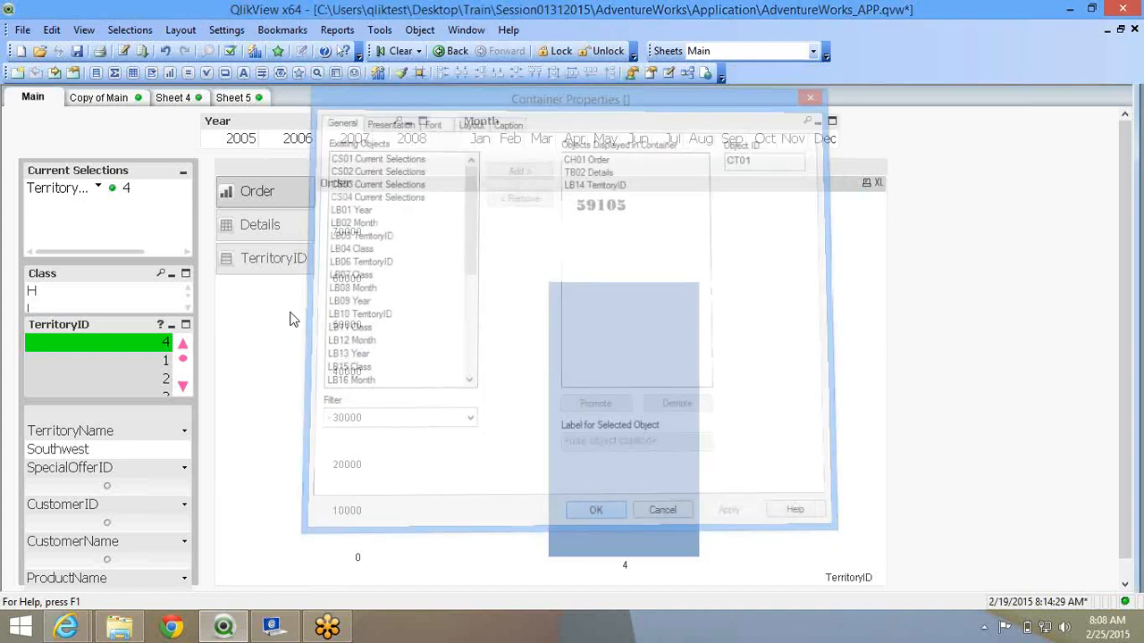
pyautogui.click(295, 258)
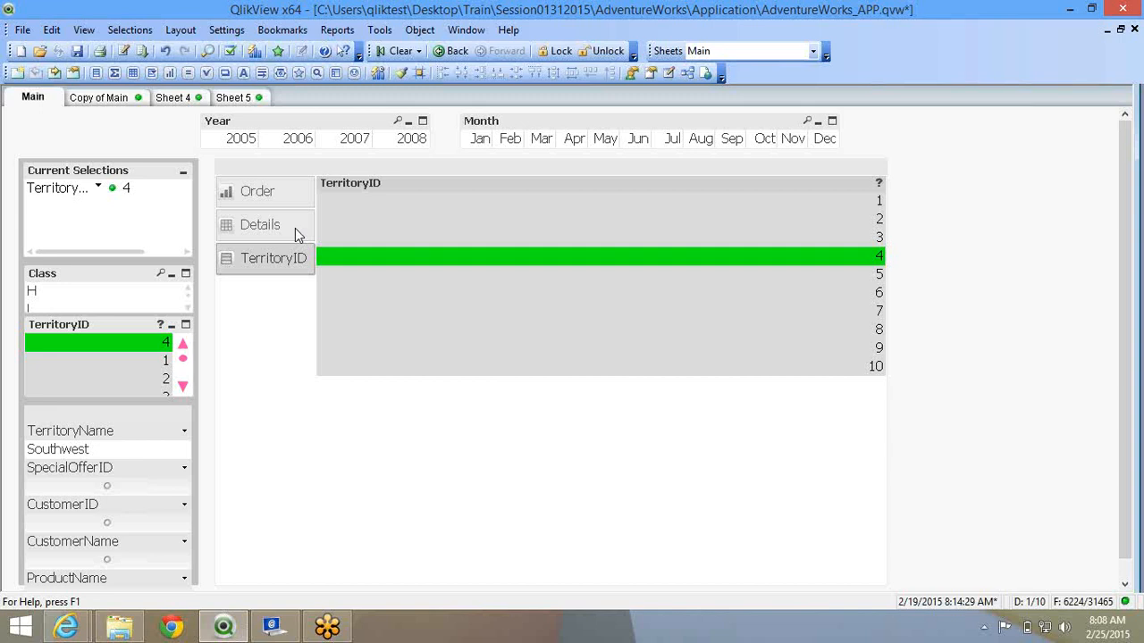
# Change the container type from Single Object to Grid with 2 columns, 2 rows and 1 pt spacing.
pyautogui.rightClick(385, 167)
pyautogui.click(394, 176)
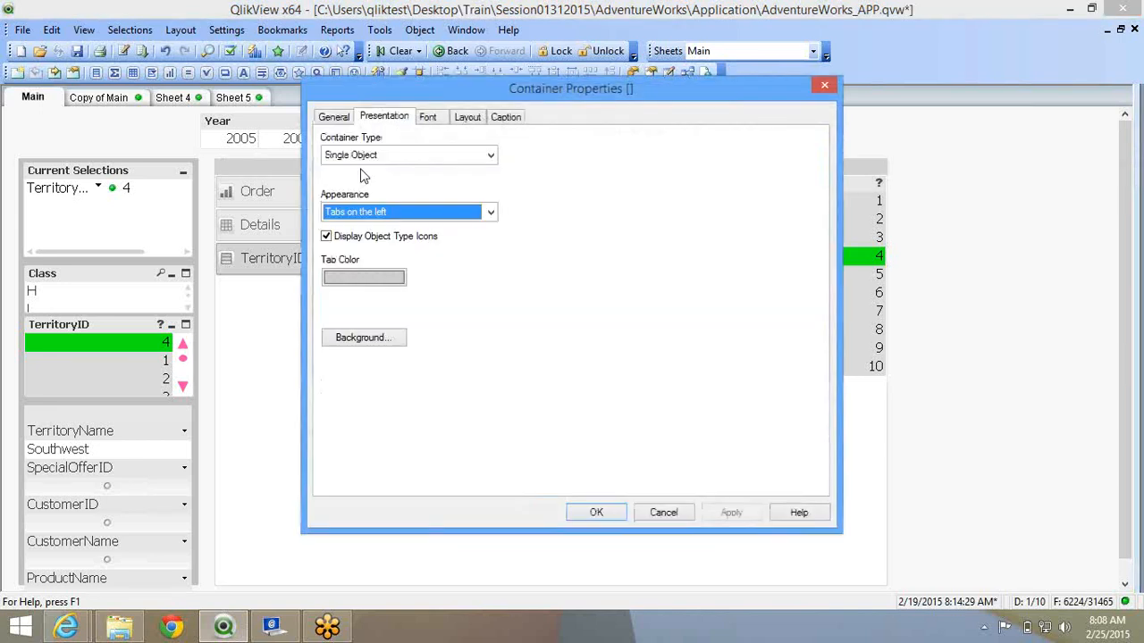
pyautogui.click(367, 157)
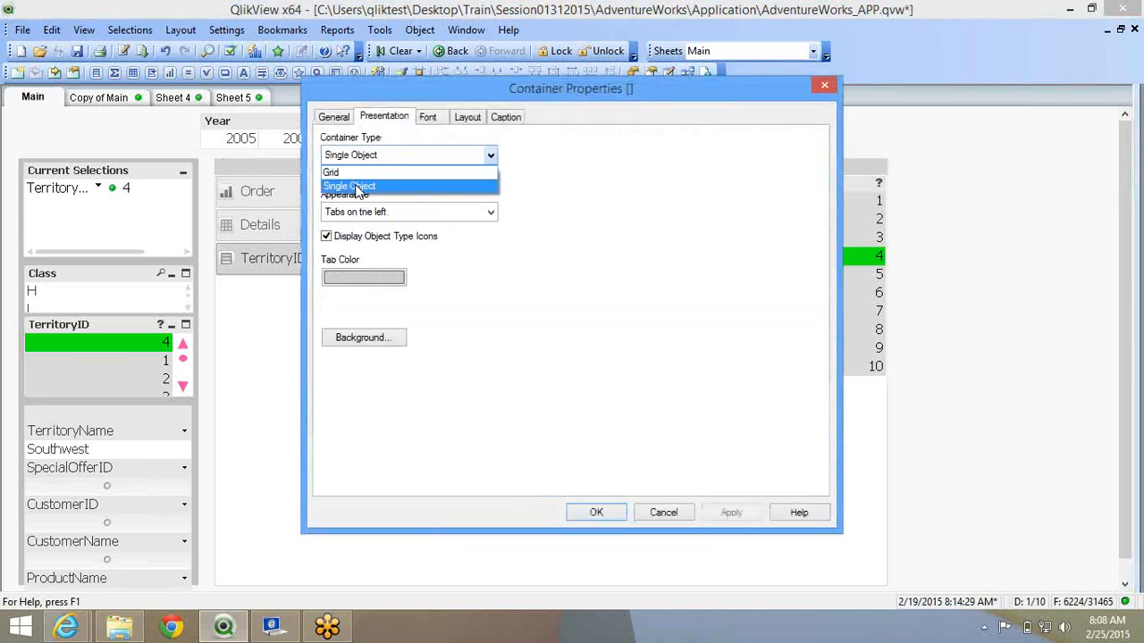
pyautogui.rightClick(249, 297)
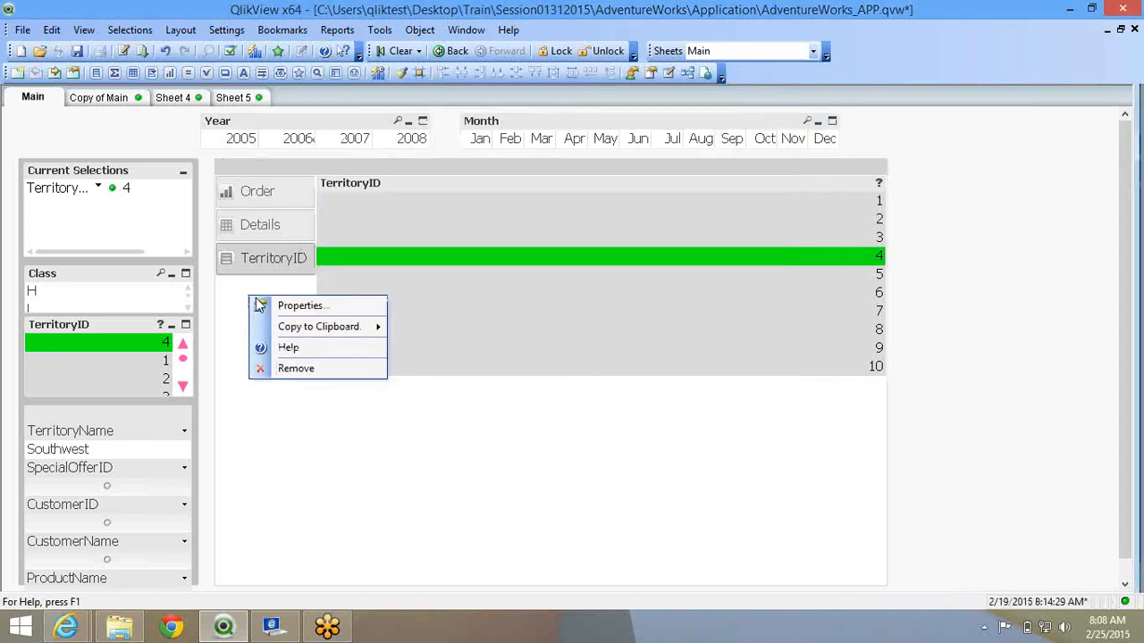
pyautogui.click(259, 306)
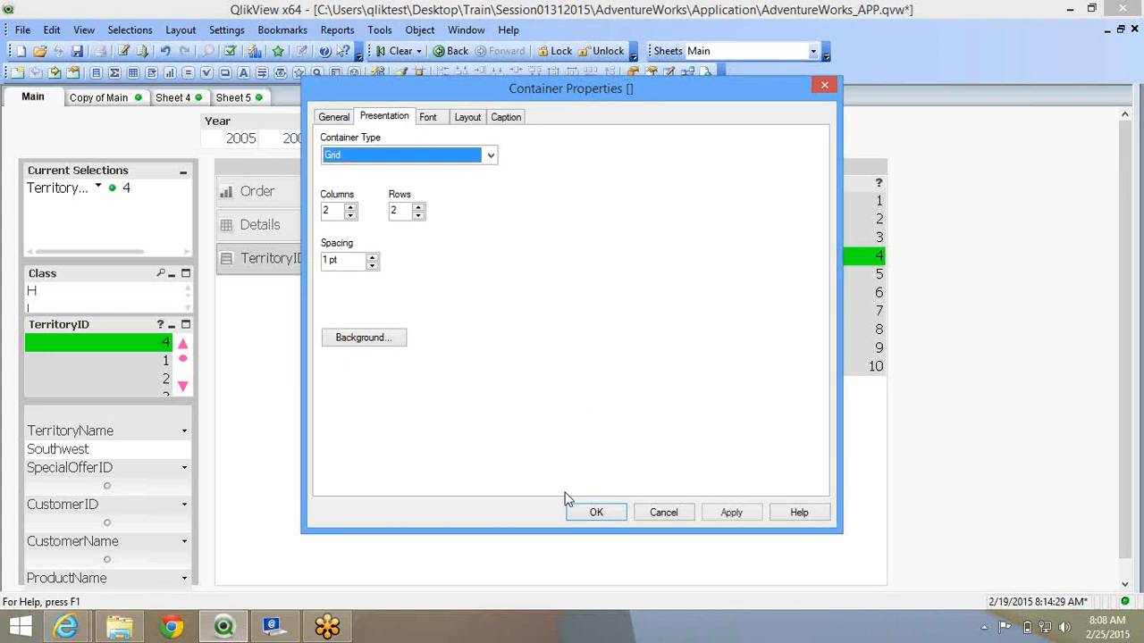
pyautogui.click(590, 512)
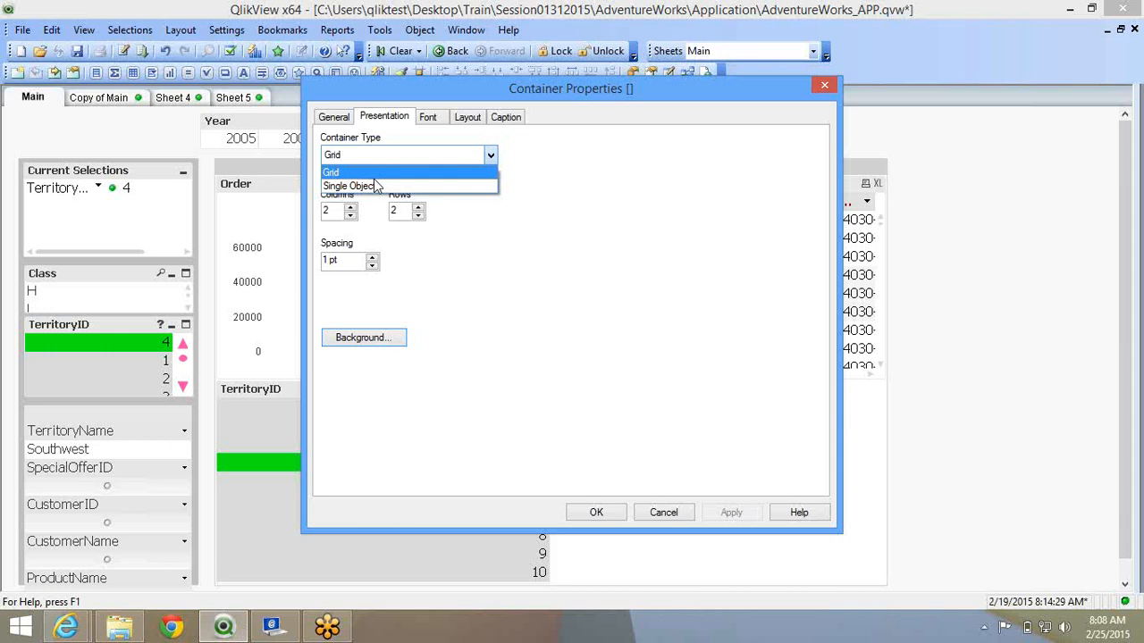
# Set the container type to Single Object with the Dropdown at top appearance and apply it.
pyautogui.click(358, 186)
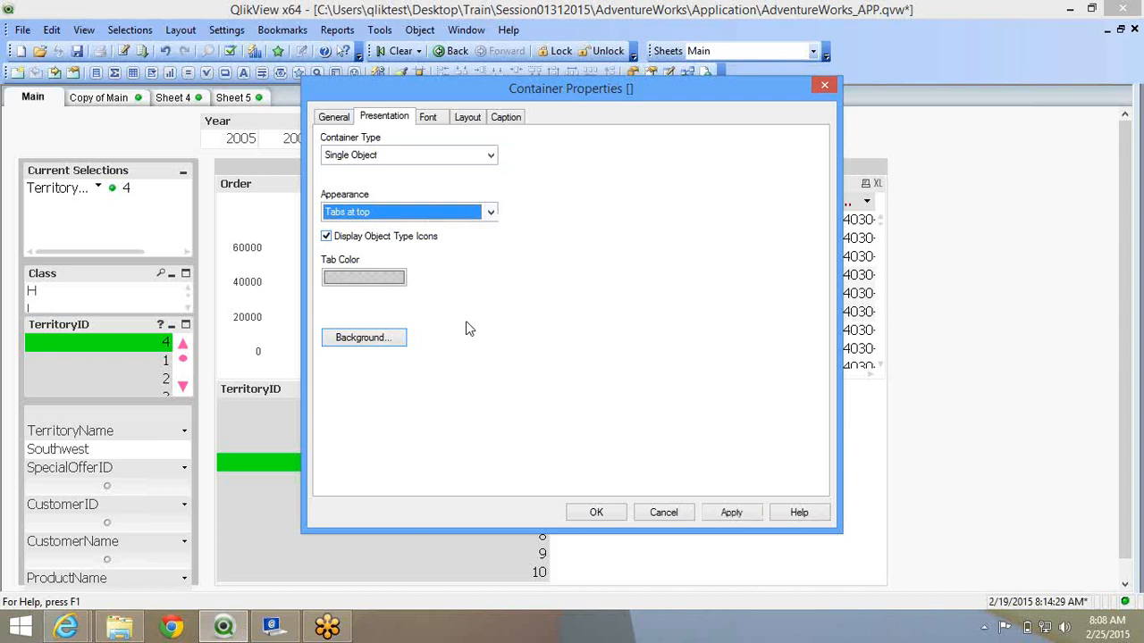
pyautogui.press('Return')
pyautogui.click(345, 193)
pyautogui.click(559, 191)
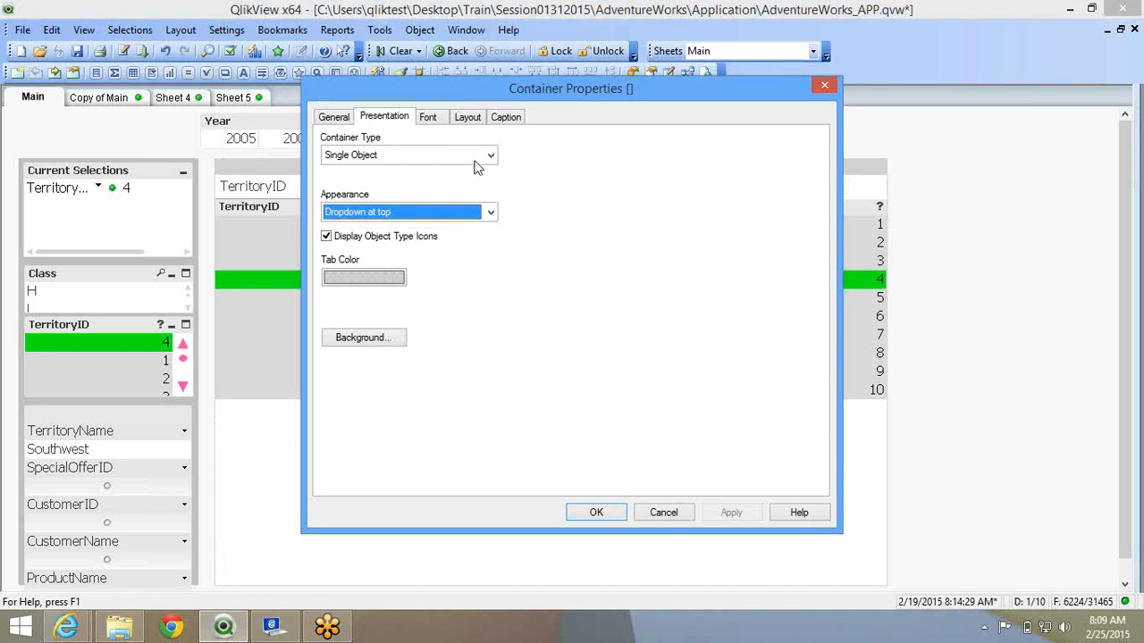
# Review the container's font, layout, caption and general settings, close its properties, and show the Order chart through its dropdown.
pyautogui.click(430, 118)
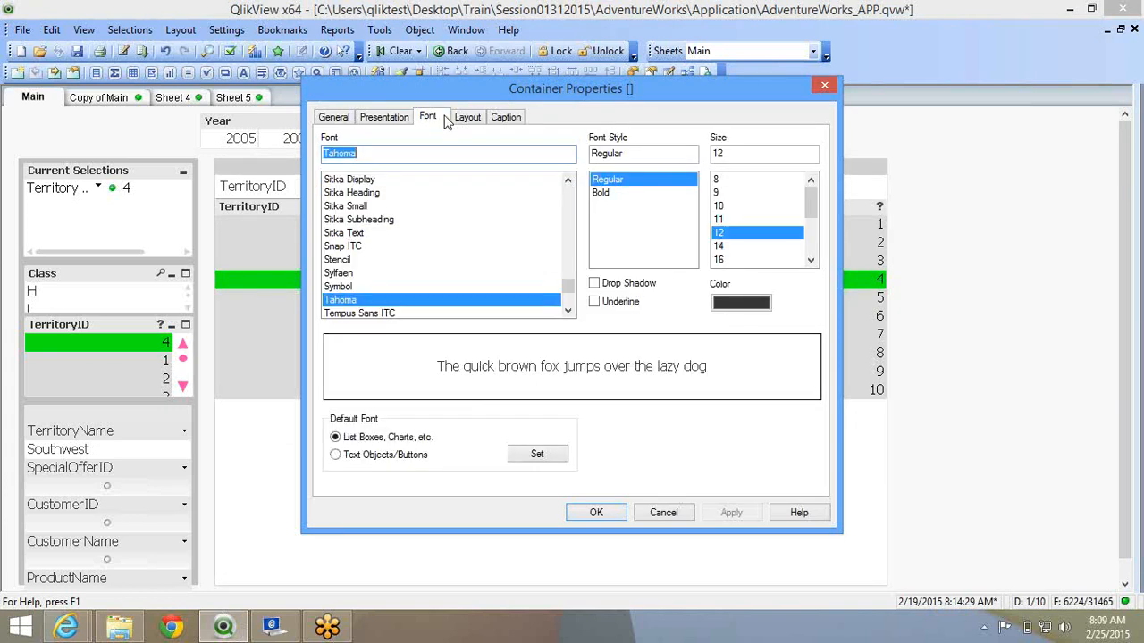
pyautogui.click(507, 117)
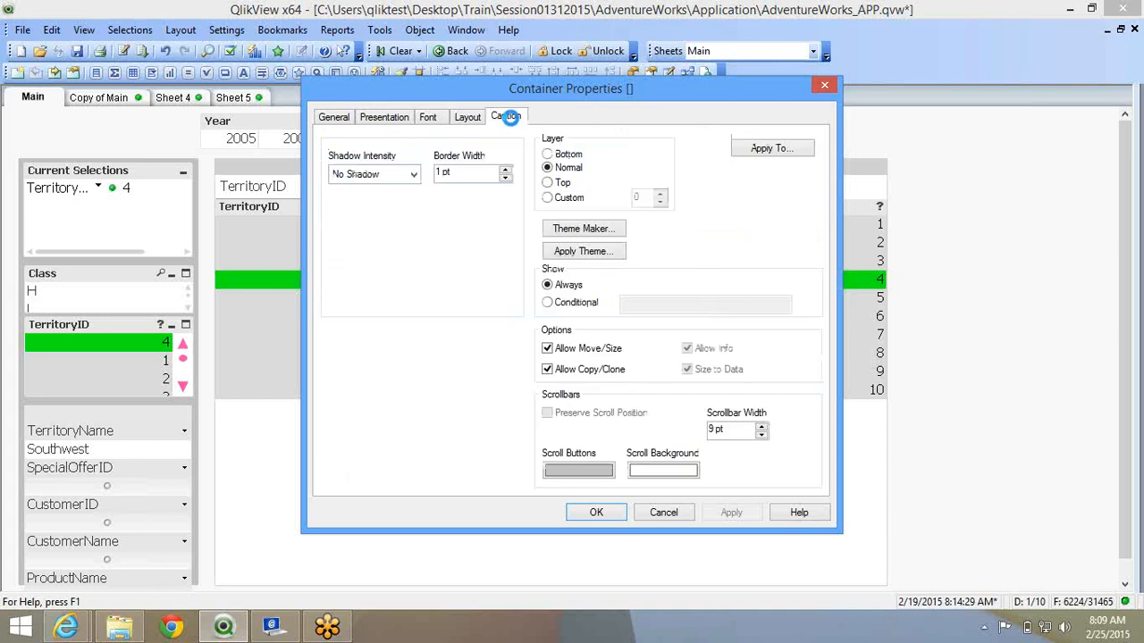
pyautogui.click(507, 117)
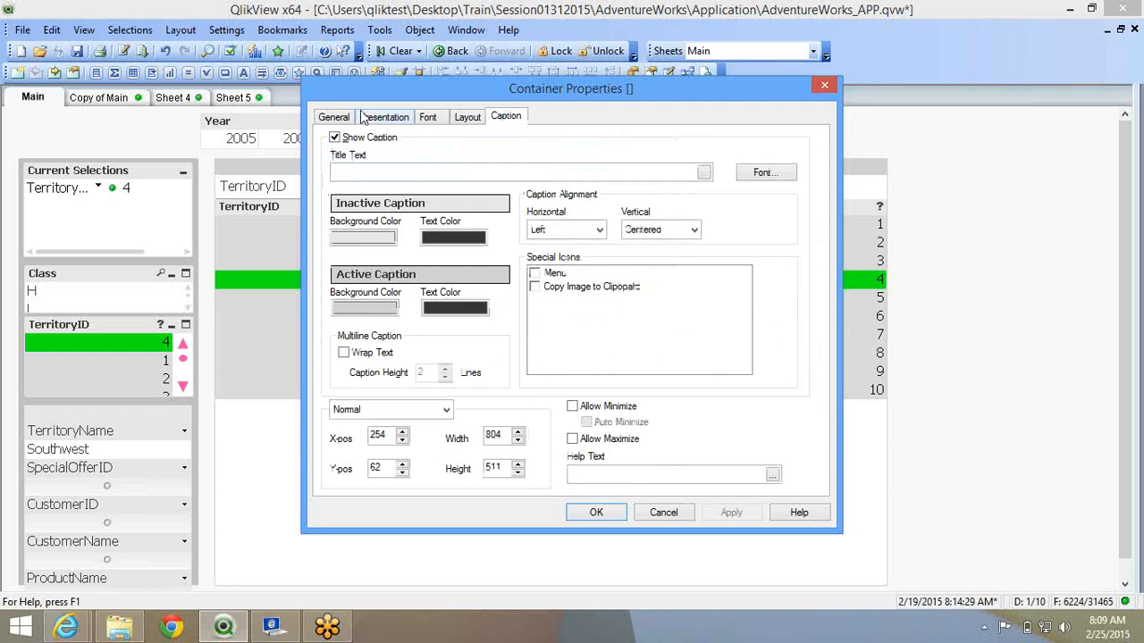
pyautogui.click(347, 117)
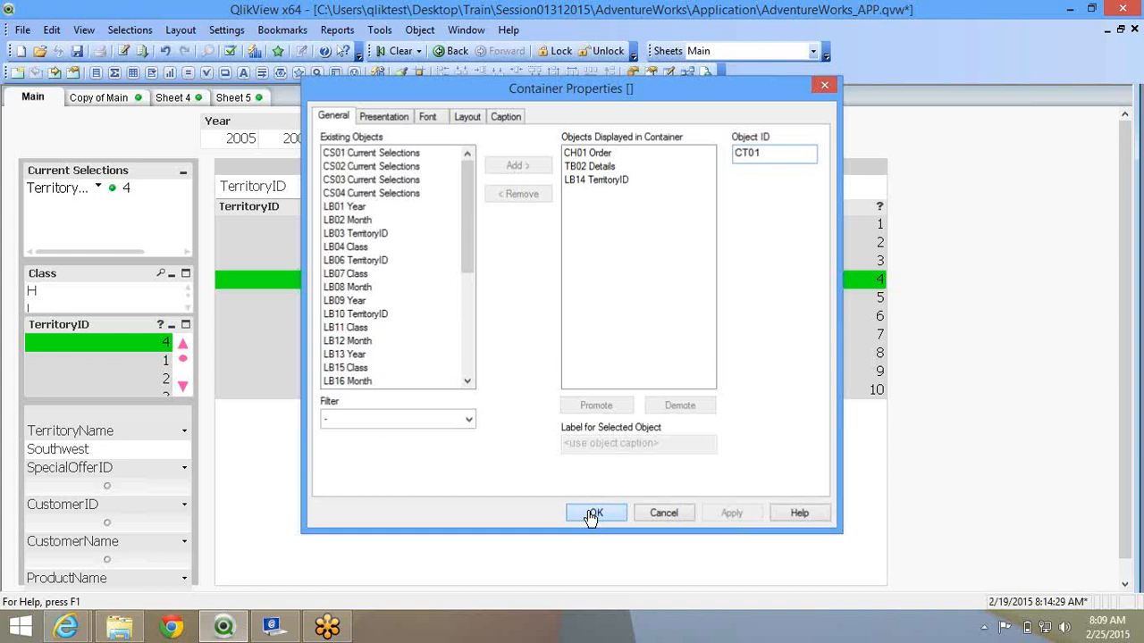
pyautogui.click(594, 514)
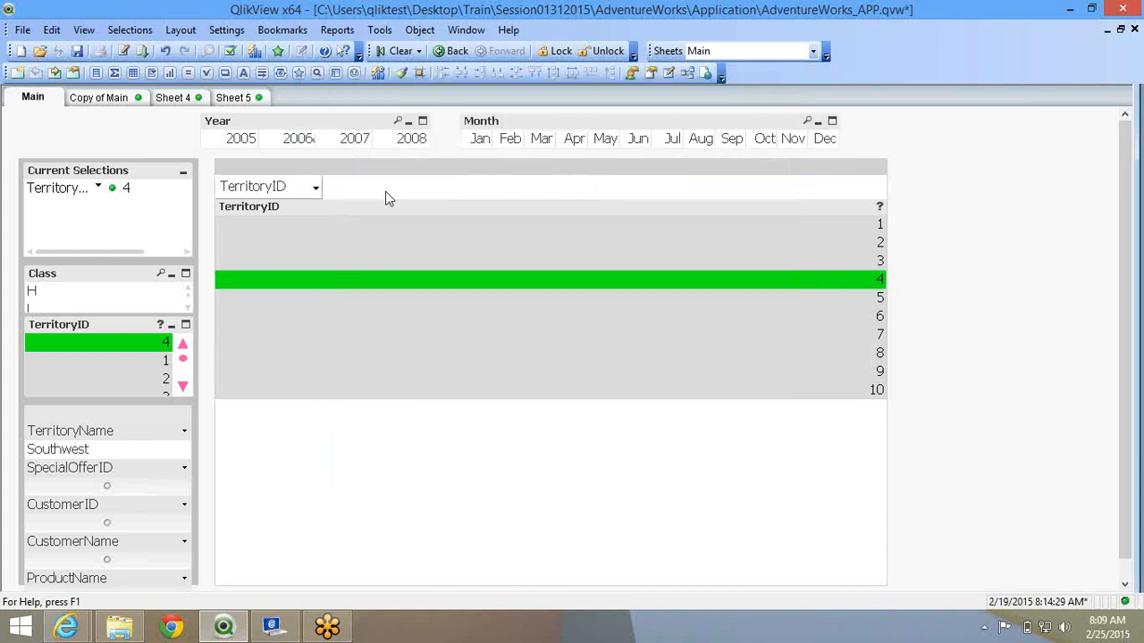
pyautogui.click(315, 188)
pyautogui.click(307, 241)
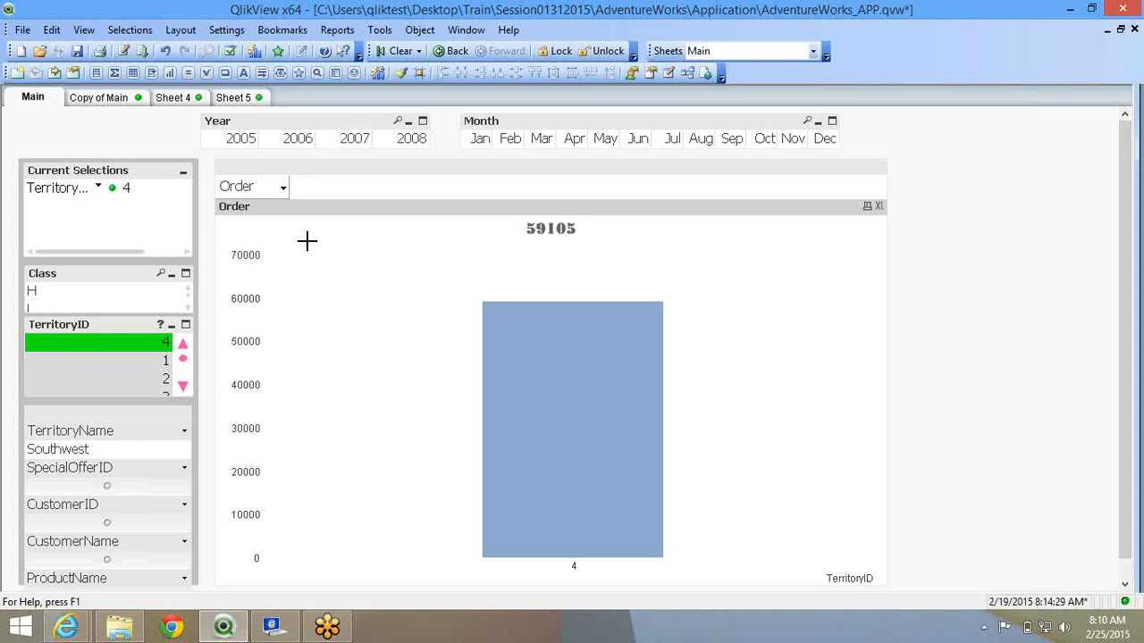
# Remove LB14 TerritoryID from the container's displayed objects and set the appearance to Tabs on the left.
pyautogui.rightClick(307, 241)
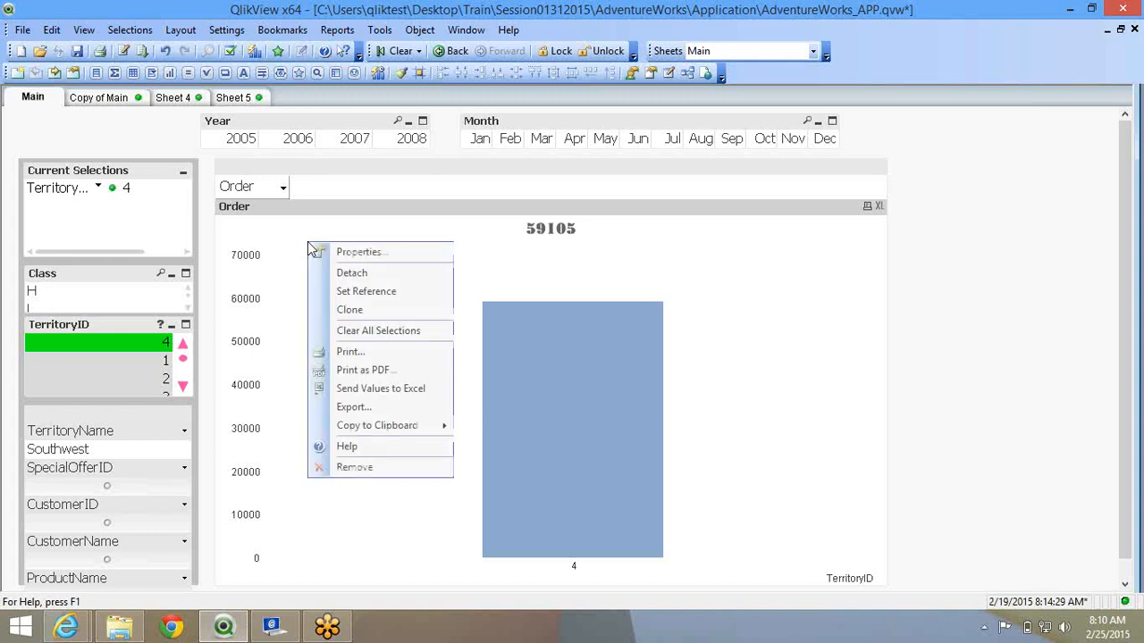
pyautogui.click(335, 253)
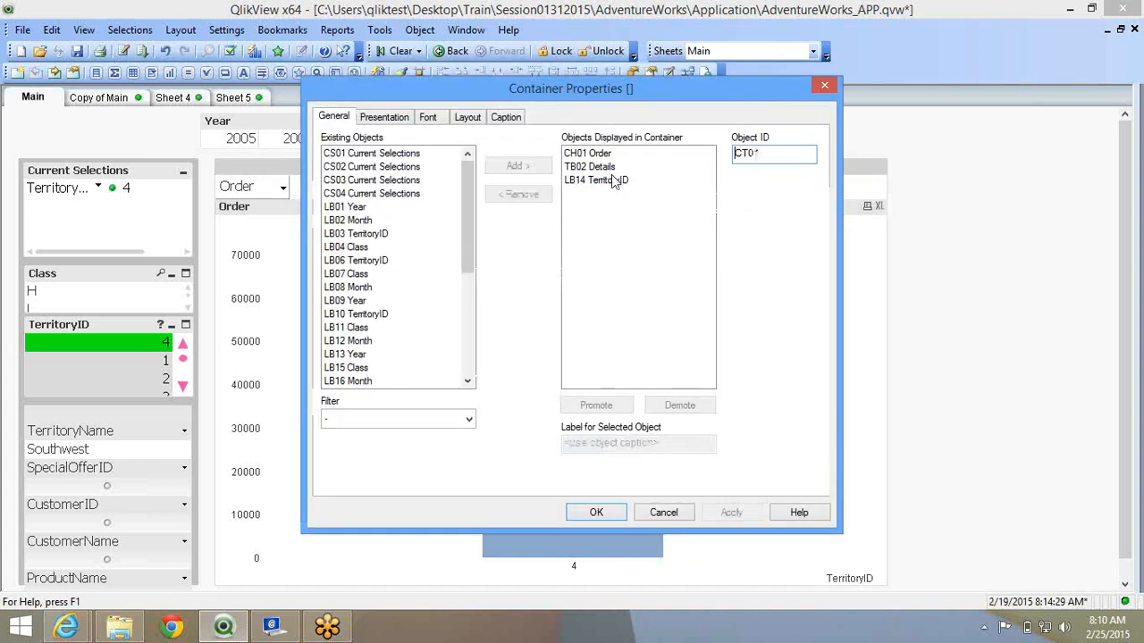
pyautogui.click(613, 179)
pyautogui.click(383, 117)
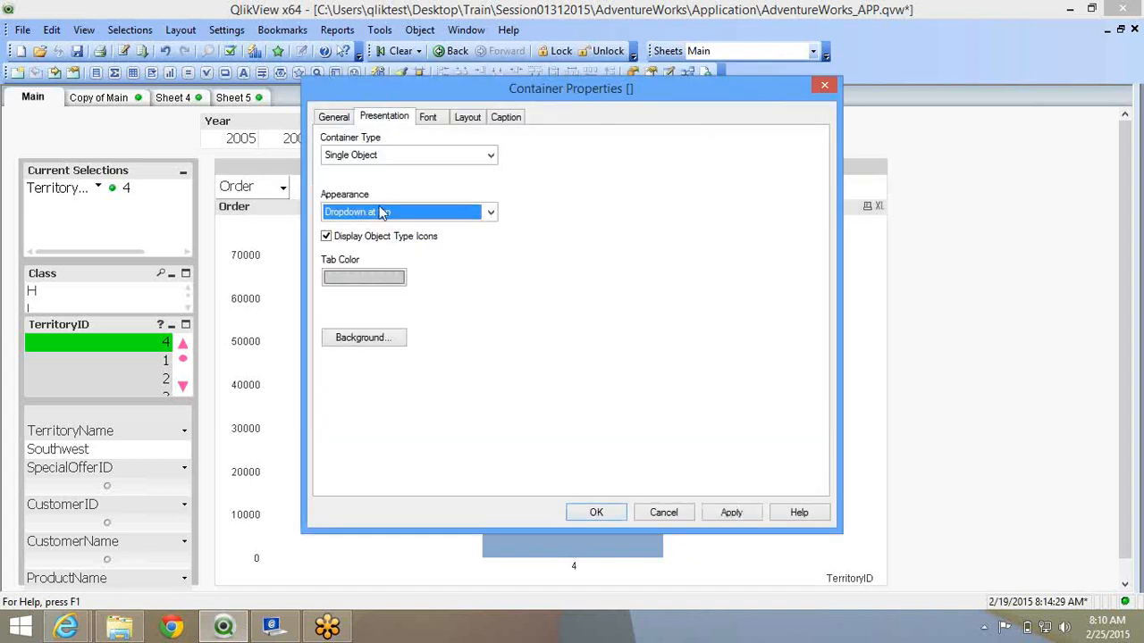
pyautogui.click(382, 213)
pyautogui.click(384, 241)
pyautogui.click(597, 512)
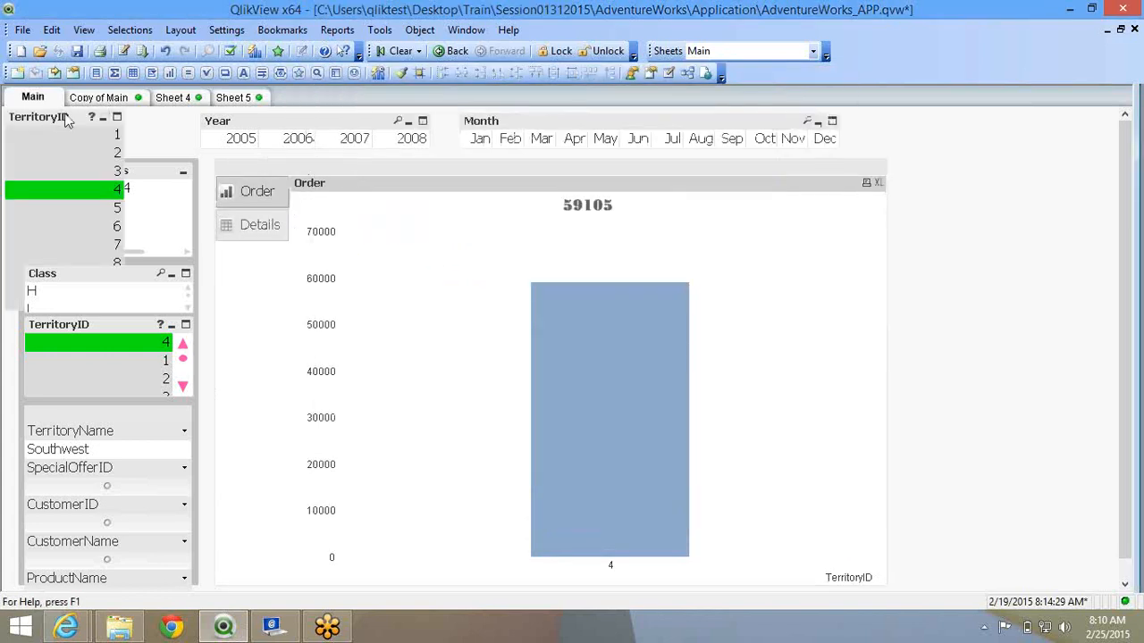
# Delete only the loose TerritoryID list box in the Main sheet's upper corner, keeping its linked objects.
pyautogui.click(65, 121)
pyautogui.press('Delete')
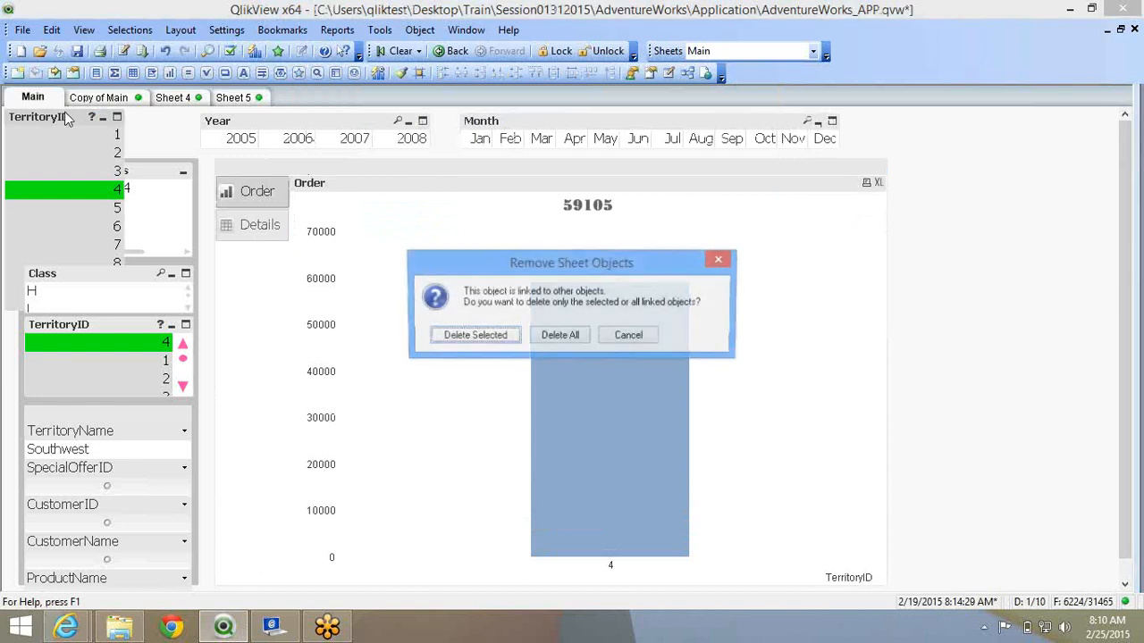
pyautogui.press('Return')
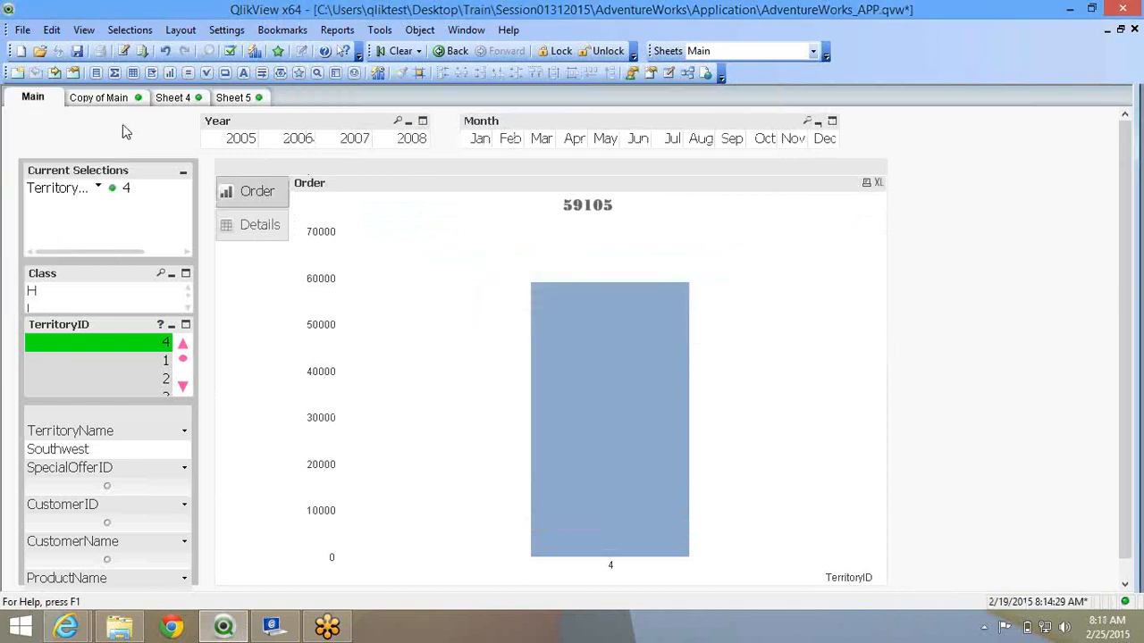
# Change the container's appearance to Tabs at top.
pyautogui.rightClick(325, 176)
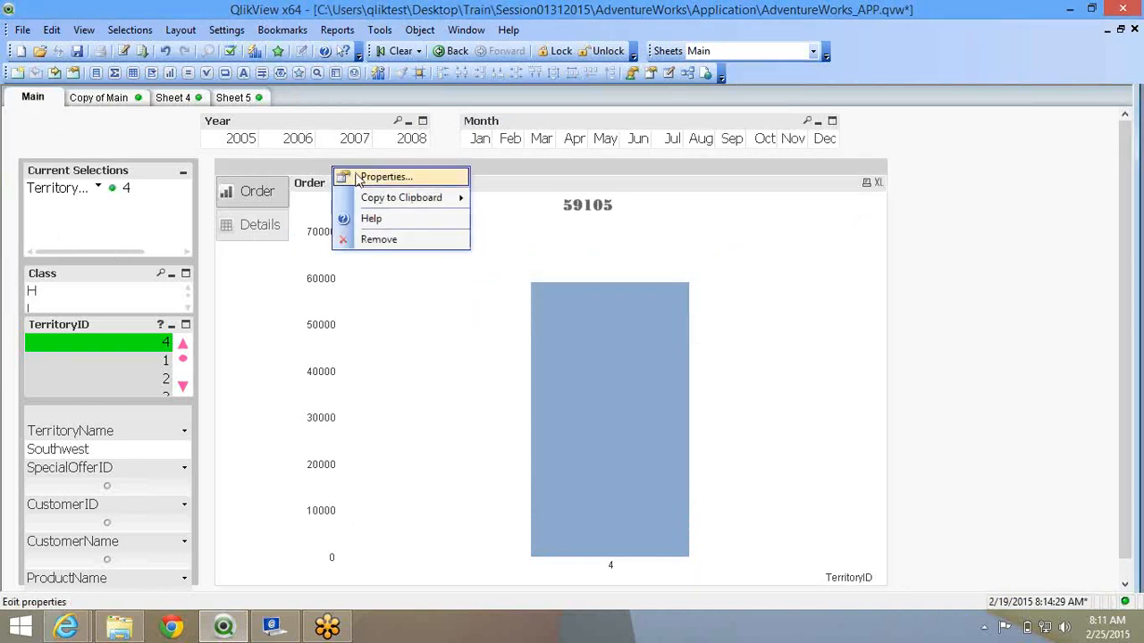
pyautogui.click(356, 175)
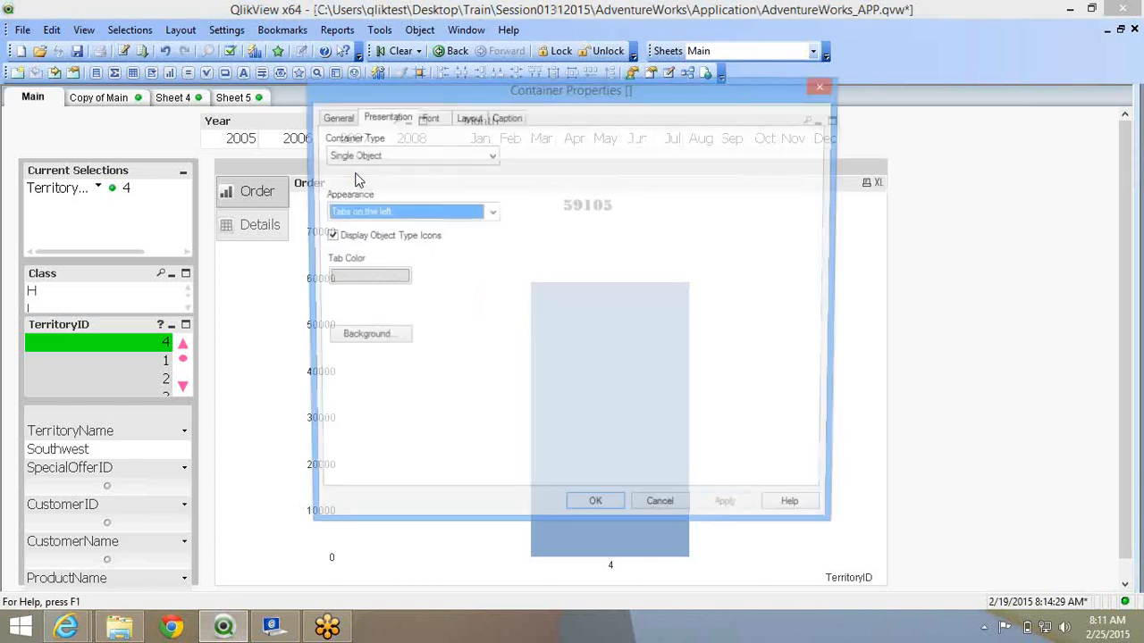
pyautogui.click(426, 212)
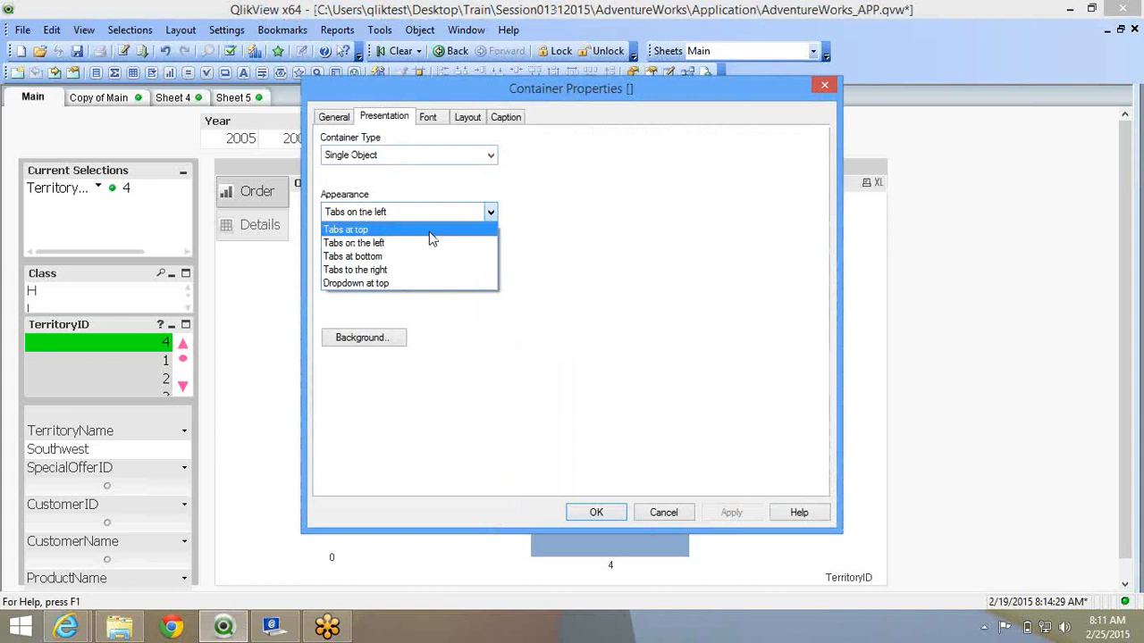
pyautogui.click(430, 231)
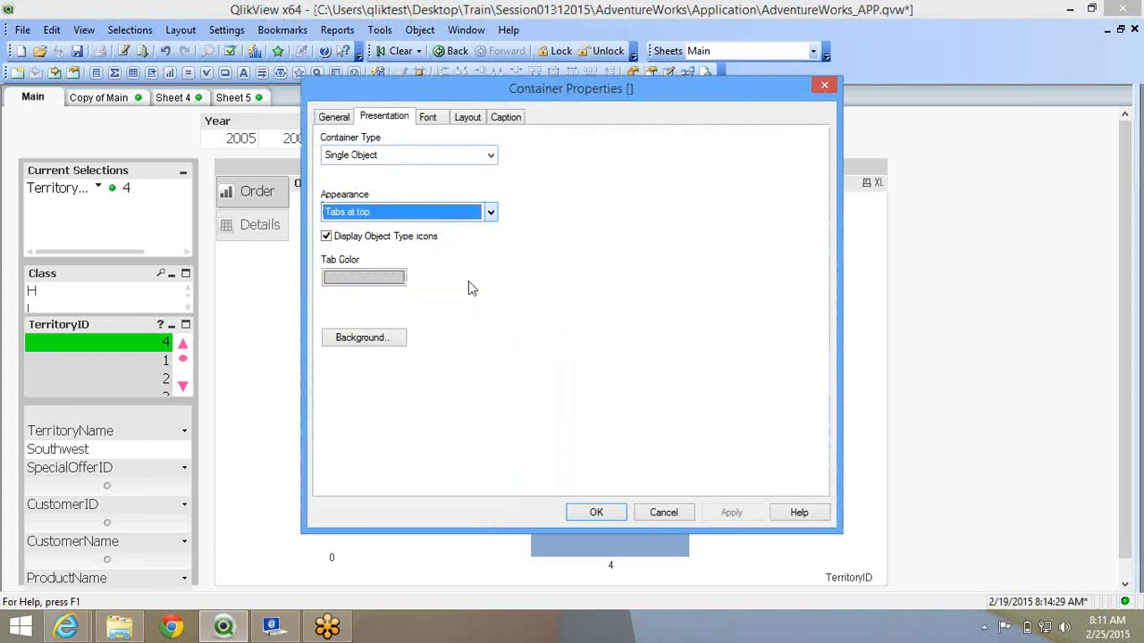
pyautogui.click(598, 512)
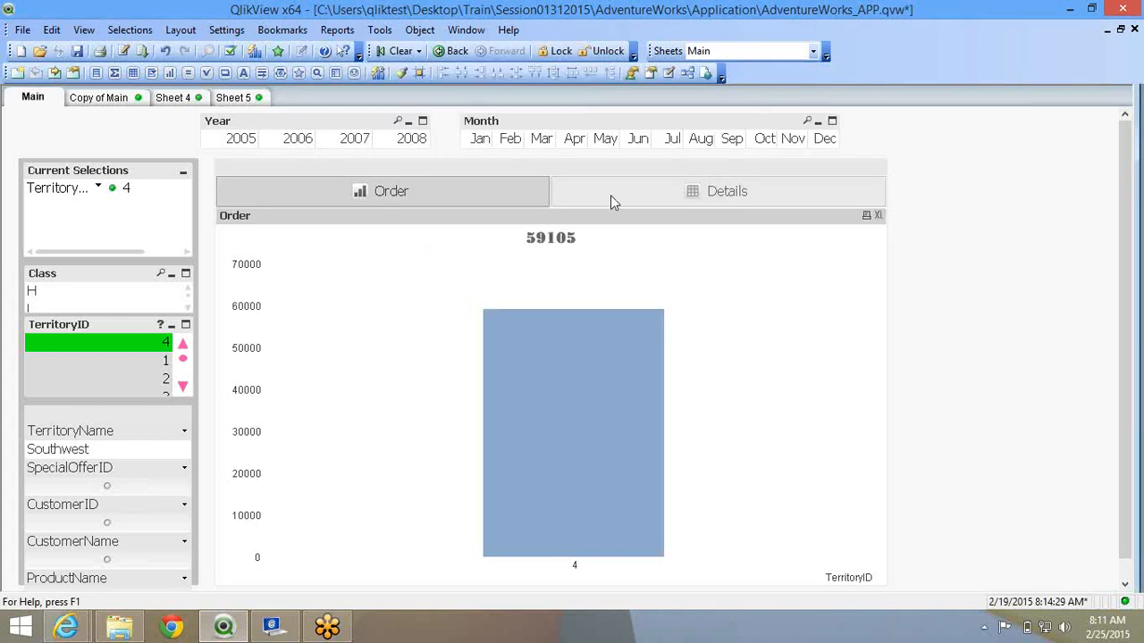
# Switch the container to Details and back to Order, and clear the TerritoryID selection.
pyautogui.click(610, 195)
pyautogui.click(474, 201)
pyautogui.click(165, 353)
pyautogui.click(166, 353)
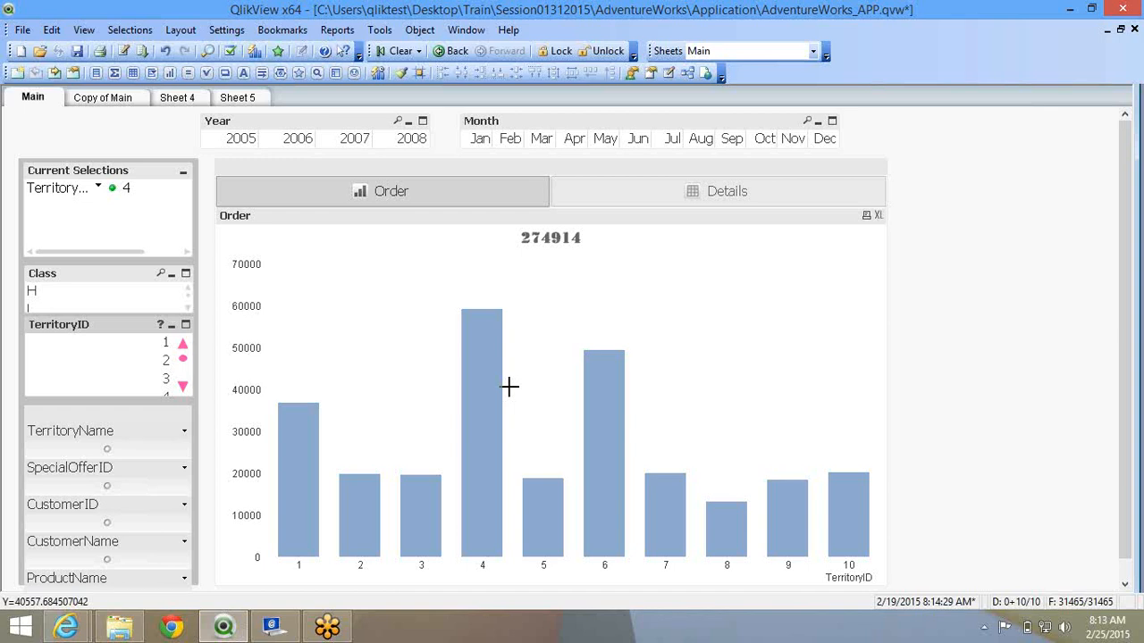
# Add a new empty sheet to the document after Sheet 5.
pyautogui.click(238, 101)
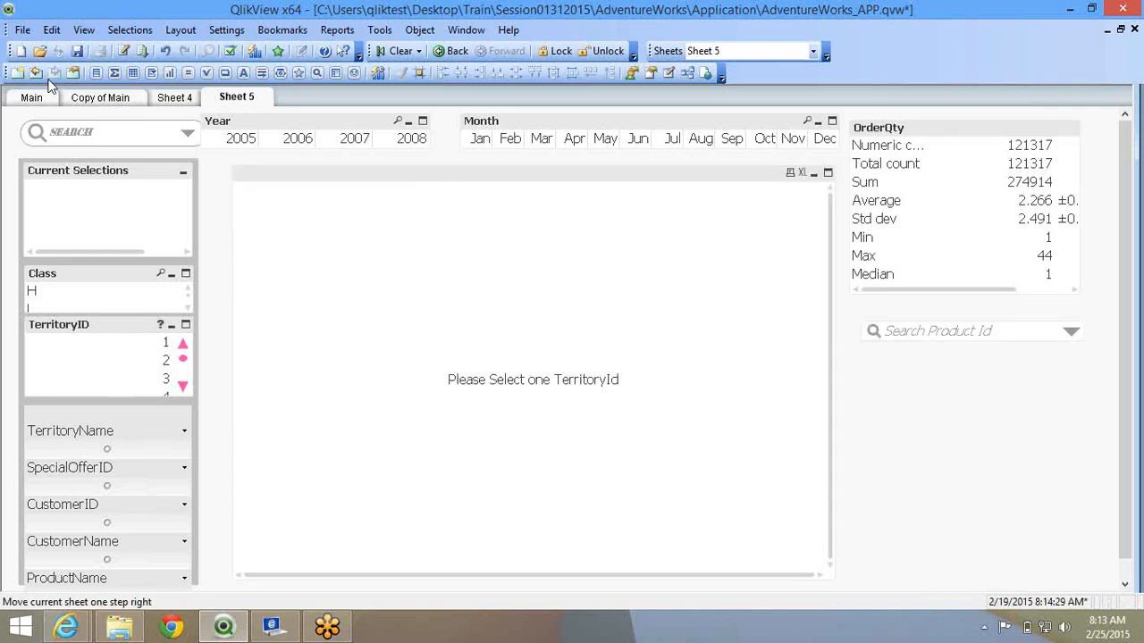
pyautogui.click(20, 75)
pyautogui.click(251, 106)
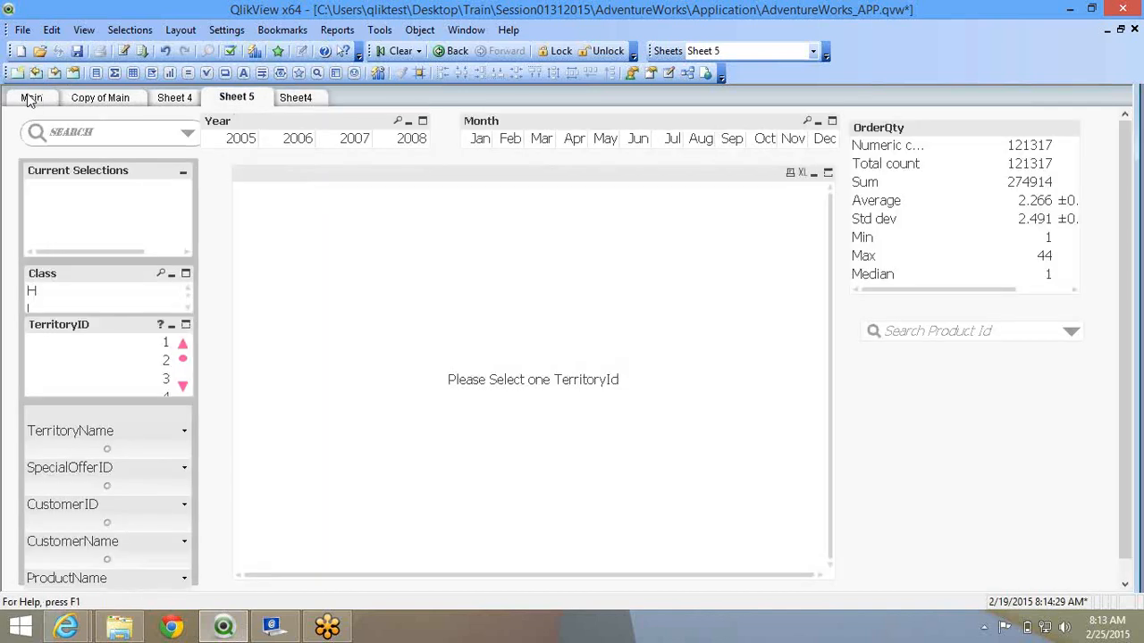
# Look through the Main, Sheet 4, Sheet 5 and new Sheet4 sheets, ending on Main.
pyautogui.click(30, 98)
pyautogui.click(174, 98)
pyautogui.click(237, 97)
pyautogui.click(296, 97)
pyautogui.click(41, 98)
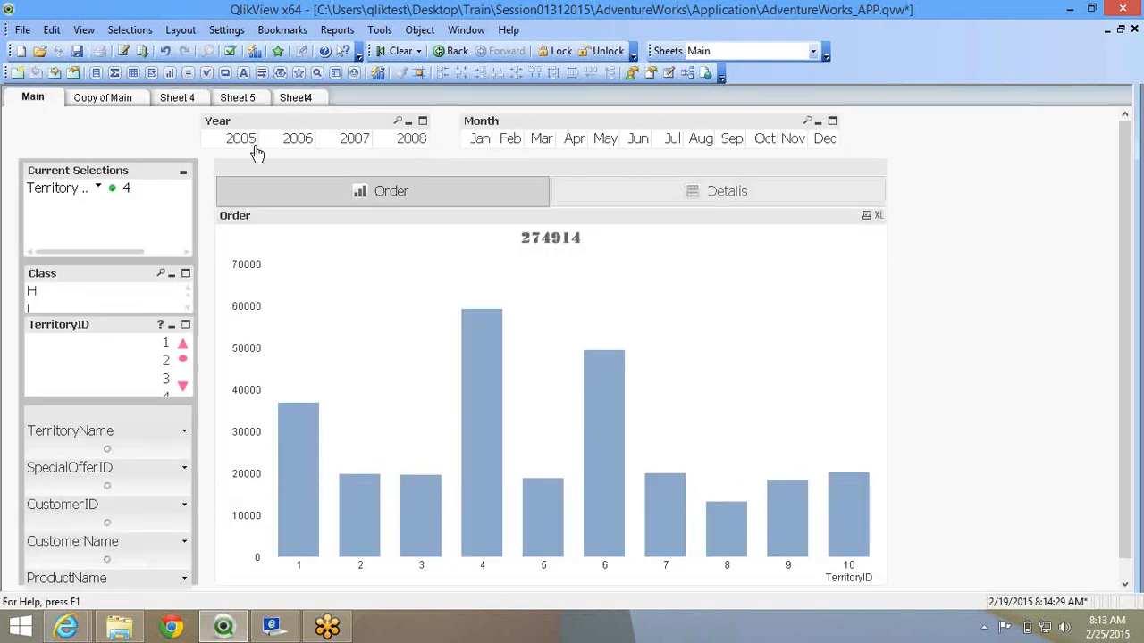
# Move the Sheet 5 table box slightly up and left, and test it with TerritoryID 2 before clearing all selections.
pyautogui.click(247, 98)
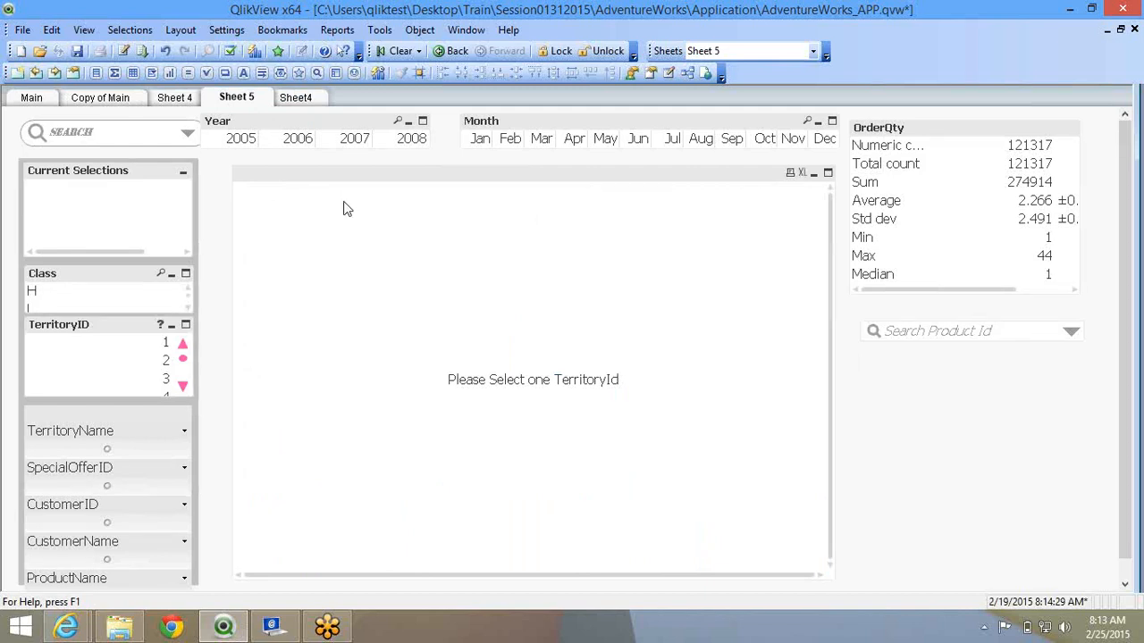
pyautogui.moveTo(347, 186); pyautogui.dragTo(276, 205)
pyautogui.click(156, 366)
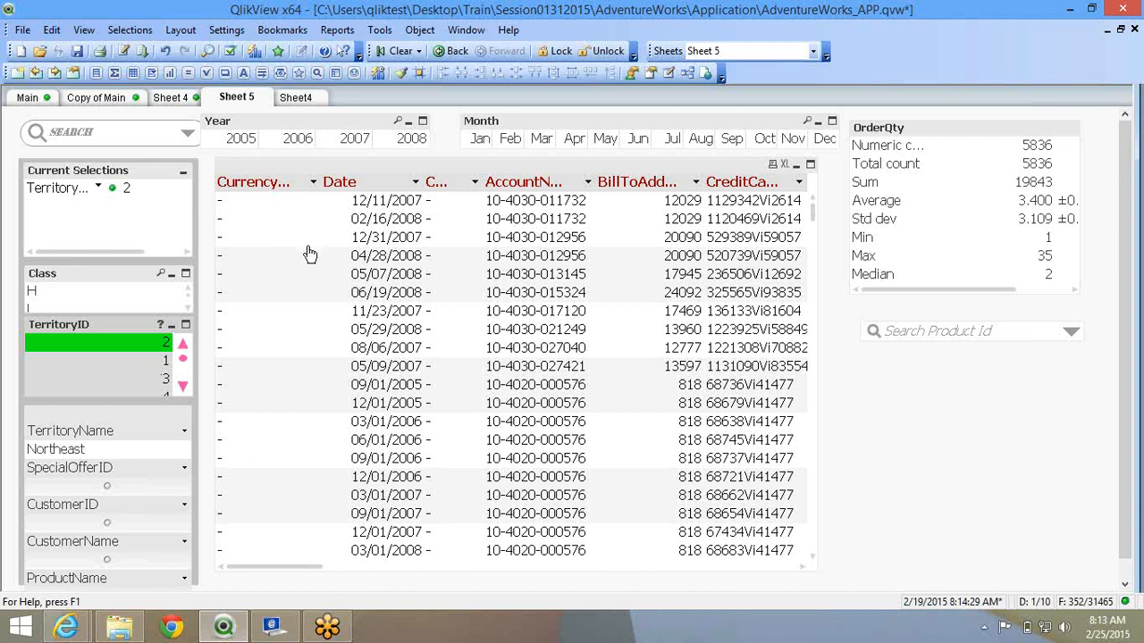
pyautogui.click(295, 98)
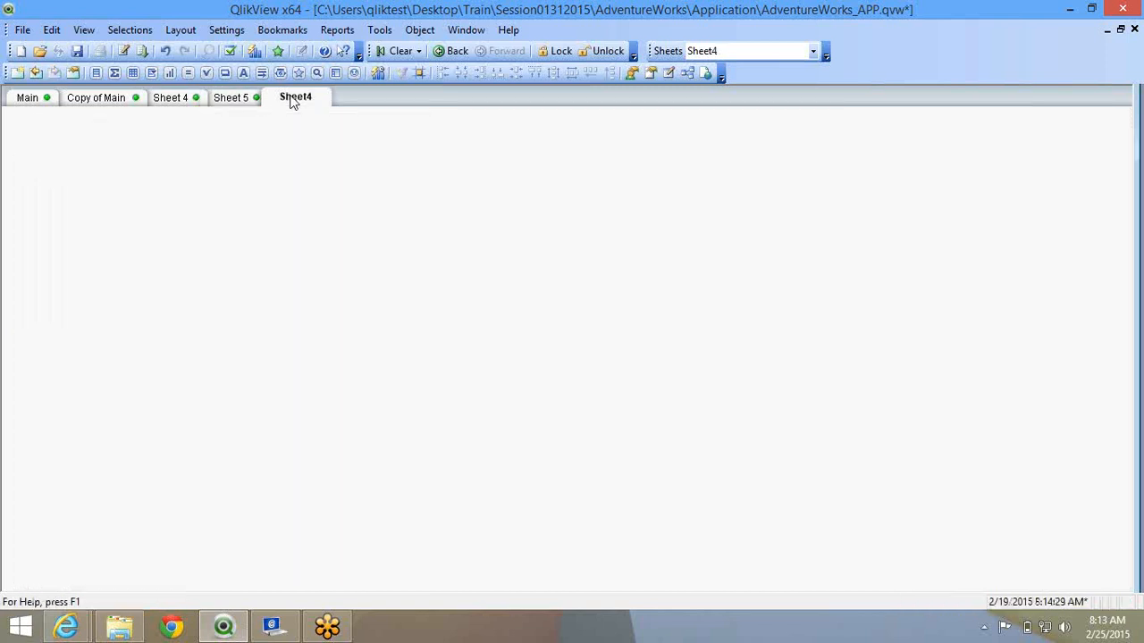
pyautogui.click(400, 50)
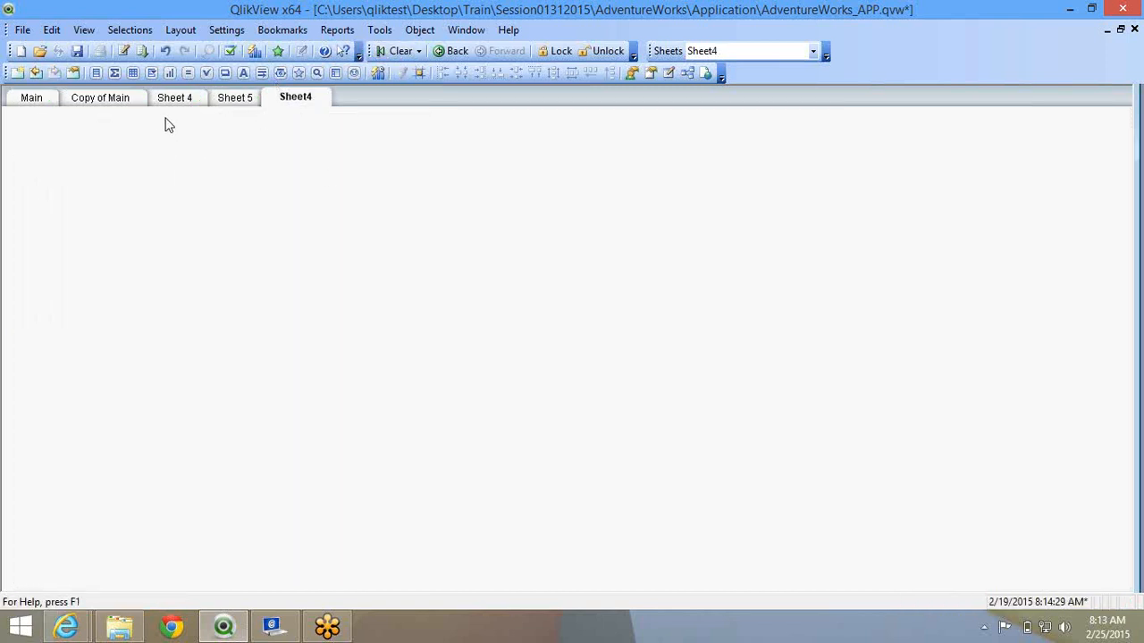
# Duplicate the Copy of Main sheet.
pyautogui.click(113, 106)
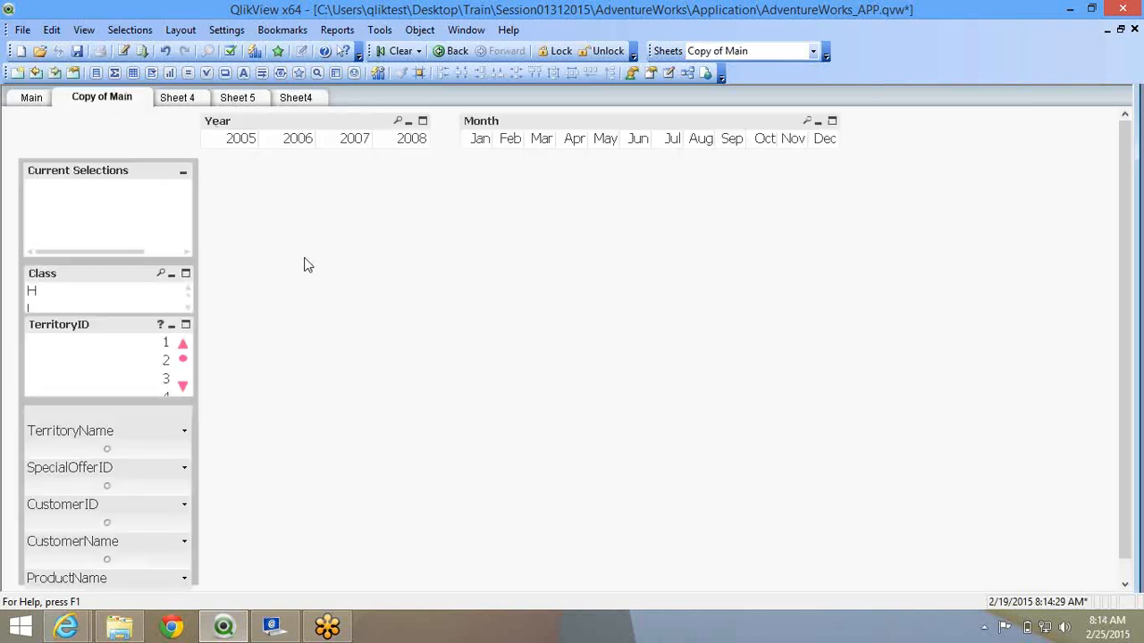
pyautogui.rightClick(300, 251)
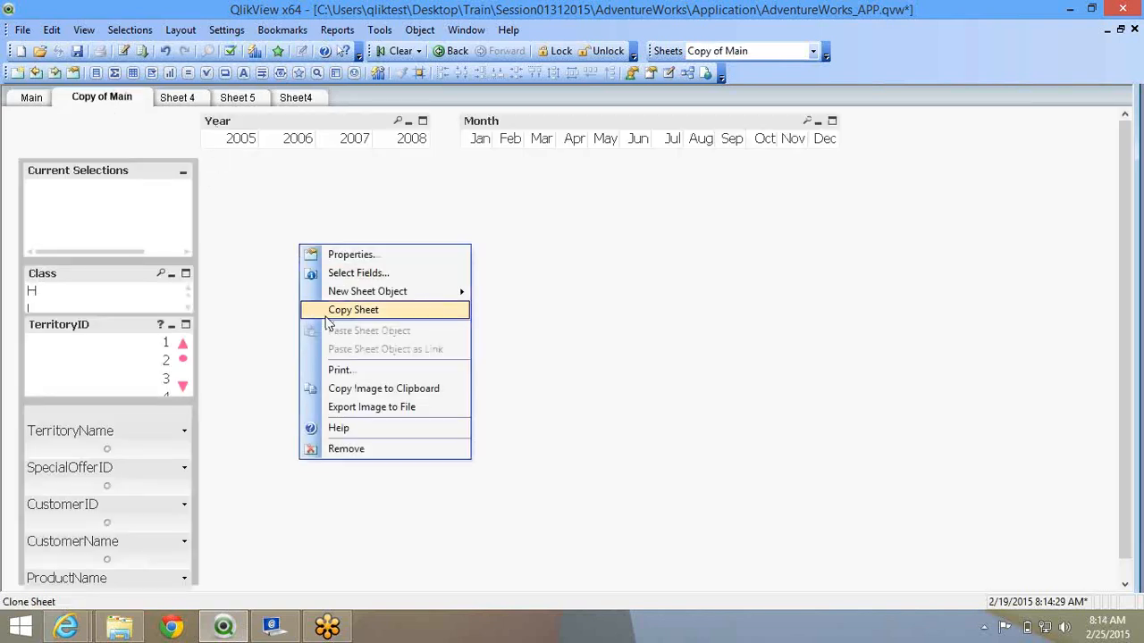
pyautogui.click(373, 311)
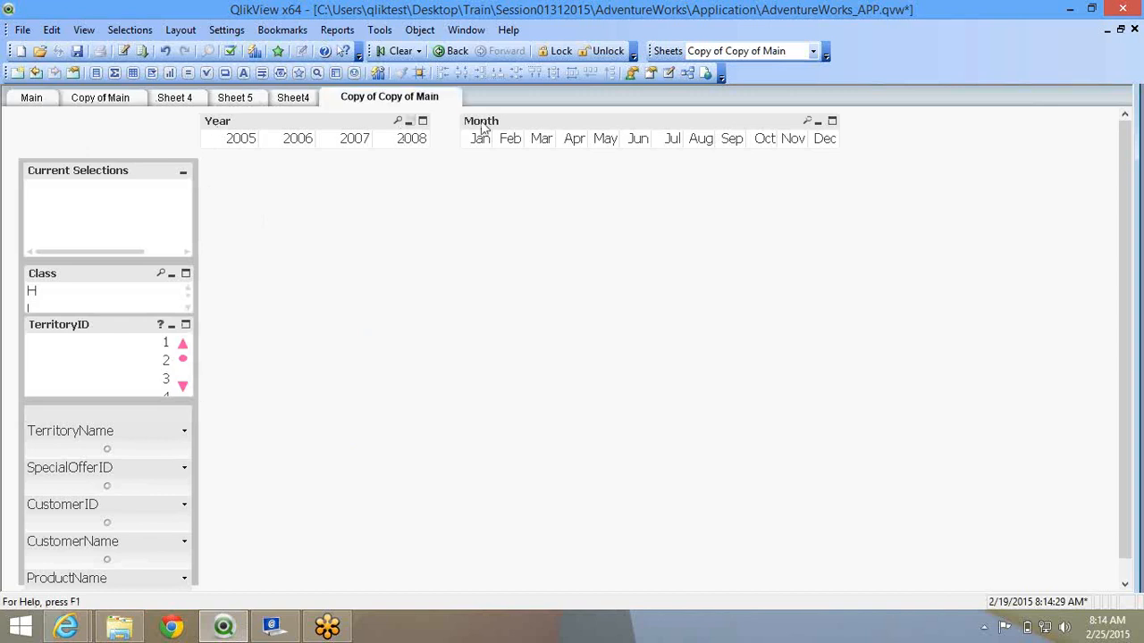
# Set the duplicated sheet's title to Sheet 5.
pyautogui.rightClick(501, 261)
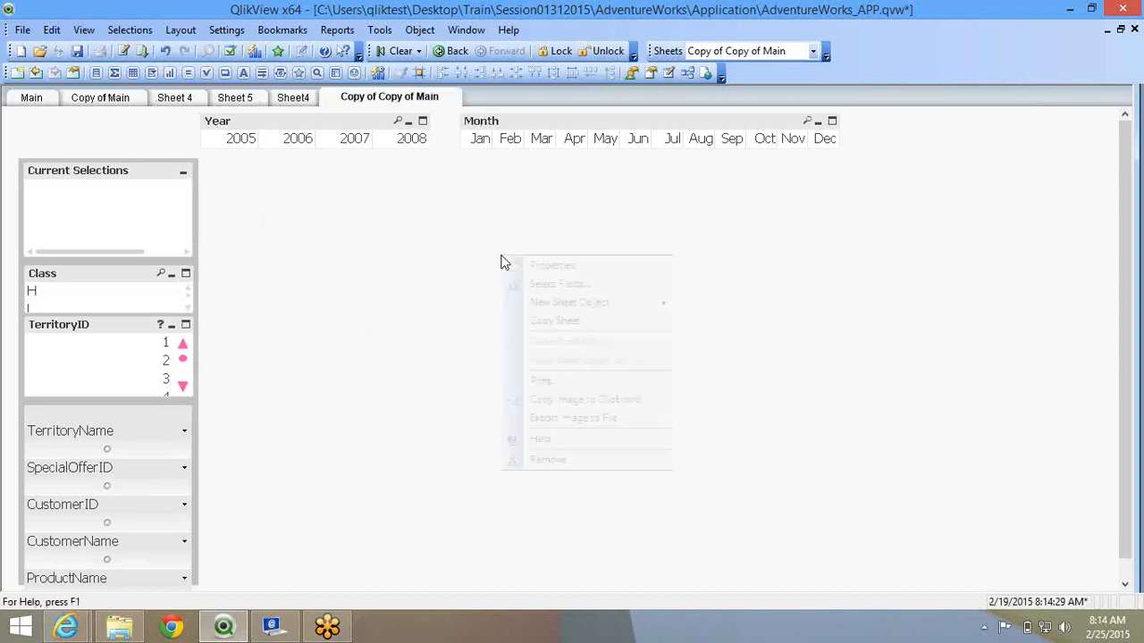
pyautogui.click(549, 265)
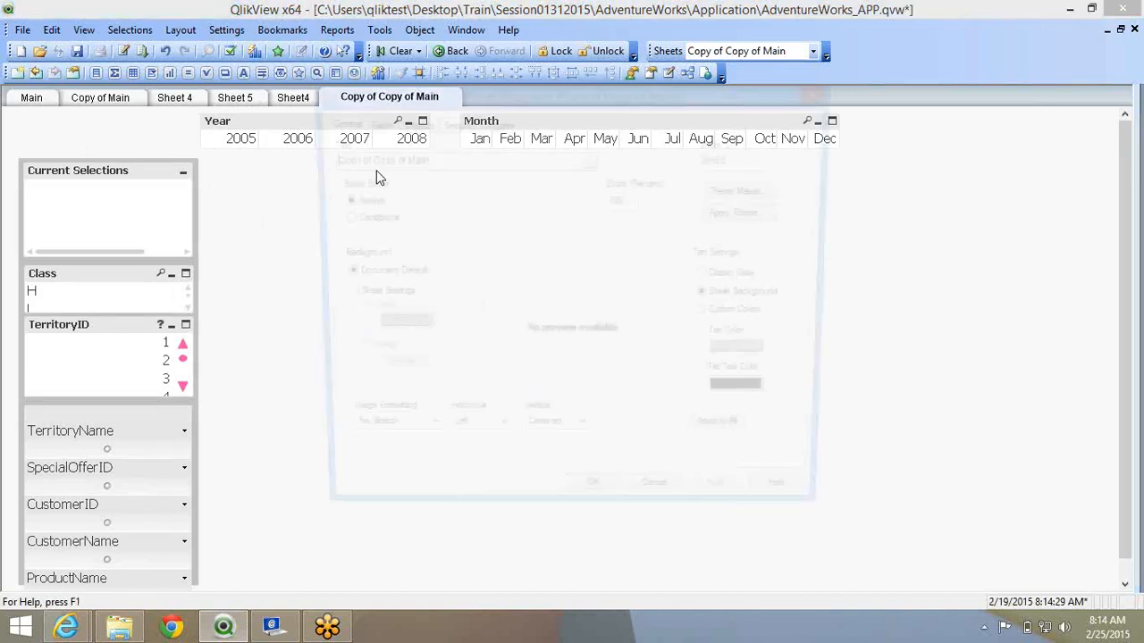
pyautogui.write('Sheet 5')
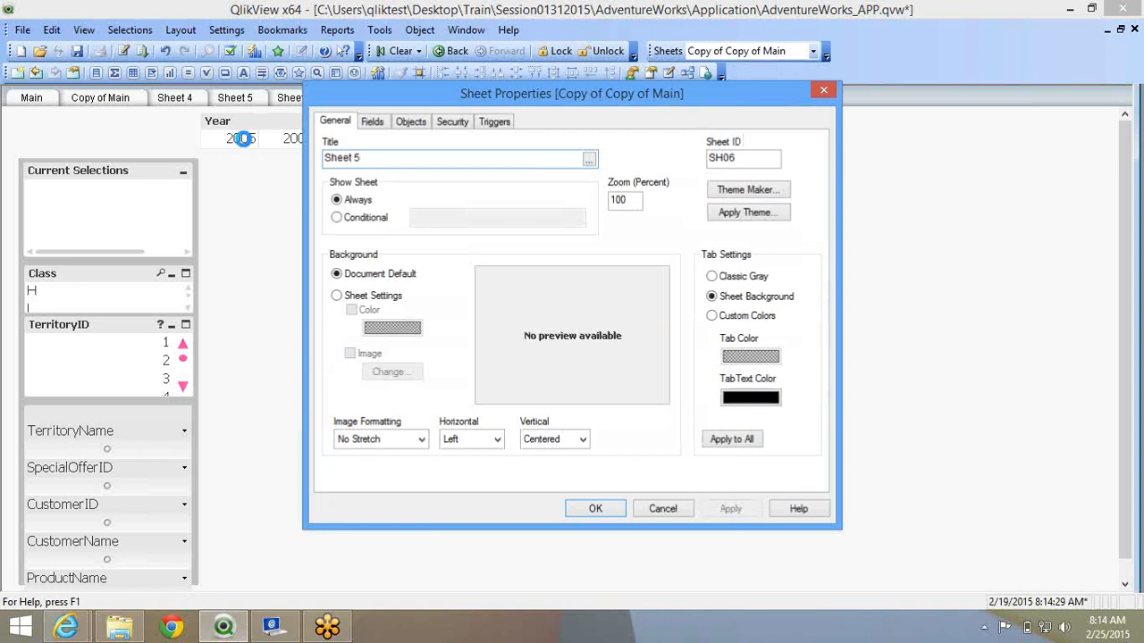
# Change the duplicated sheet's title to Sheet 6.
pyautogui.rightClick(293, 238)
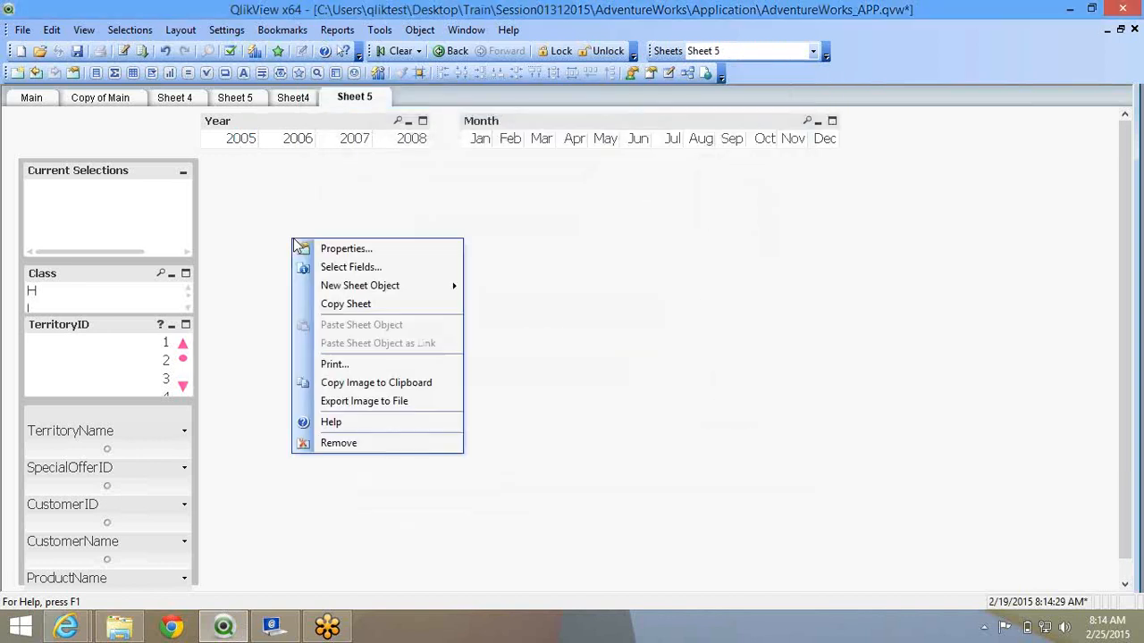
pyautogui.click(339, 242)
pyautogui.click(408, 162)
pyautogui.press('BackSpace')
pyautogui.write('6')
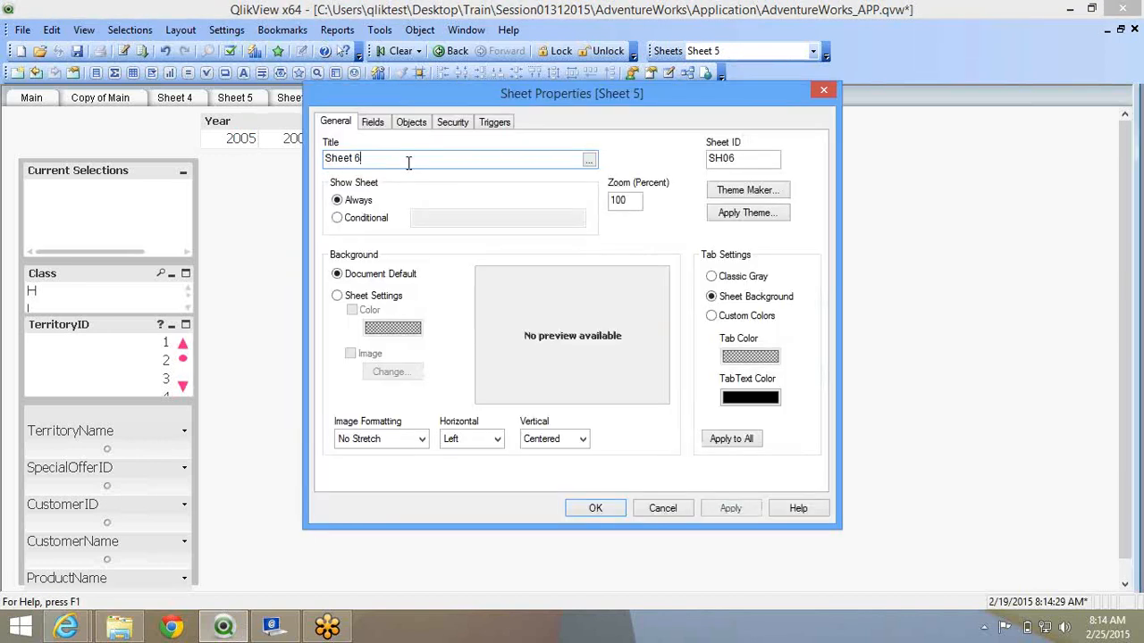
pyautogui.press('Return')
pyautogui.rightClick(315, 189)
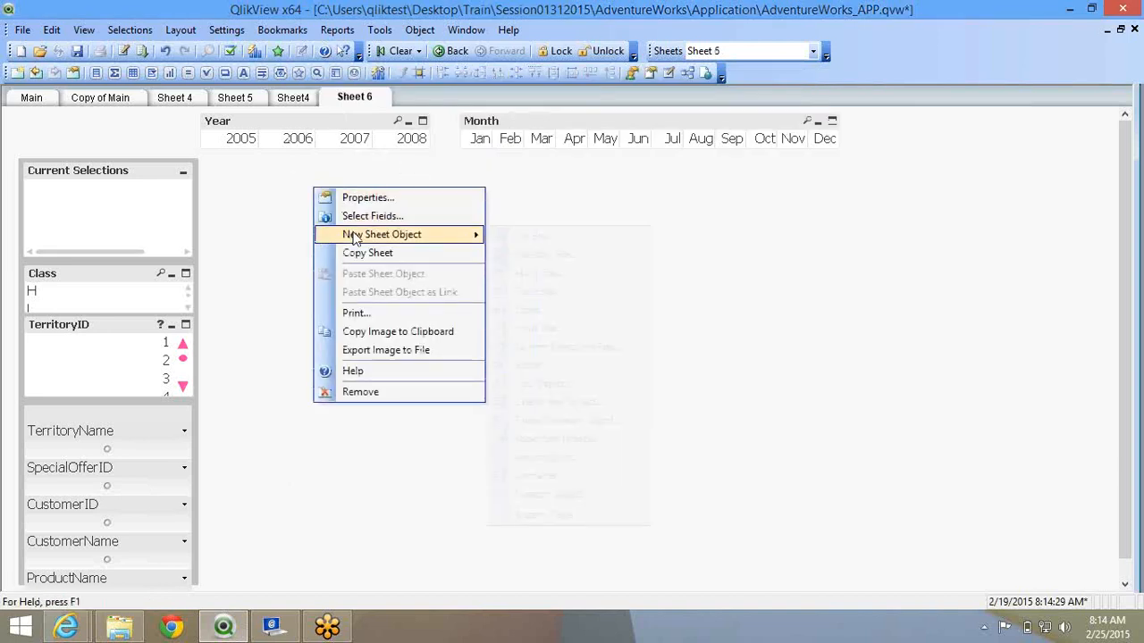
pyautogui.moveTo(362, 243)
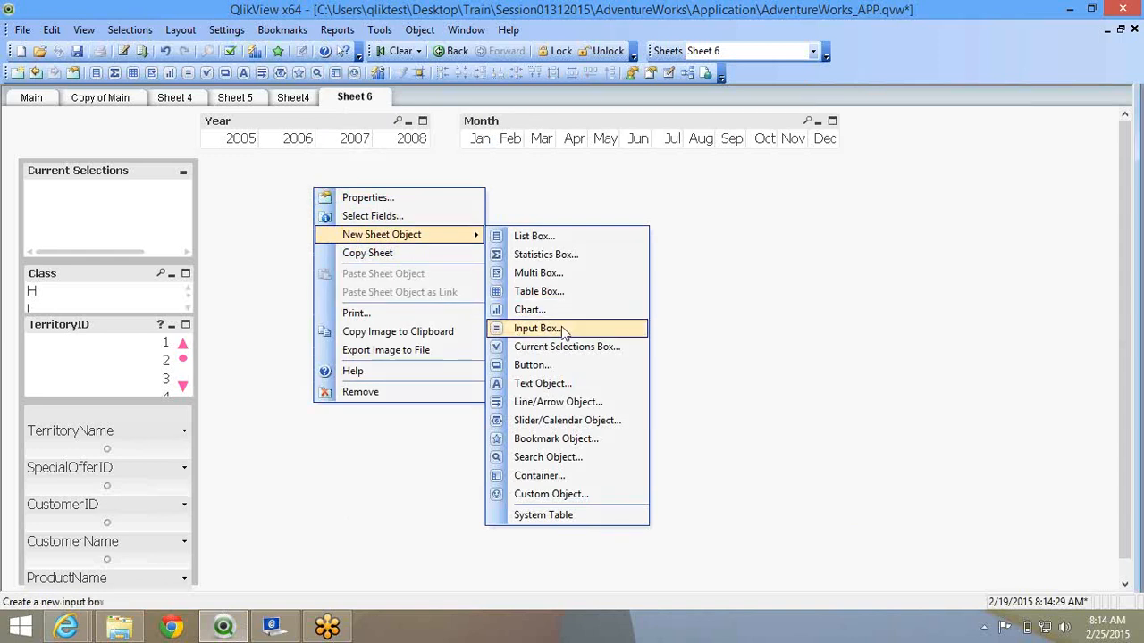
pyautogui.click(725, 261)
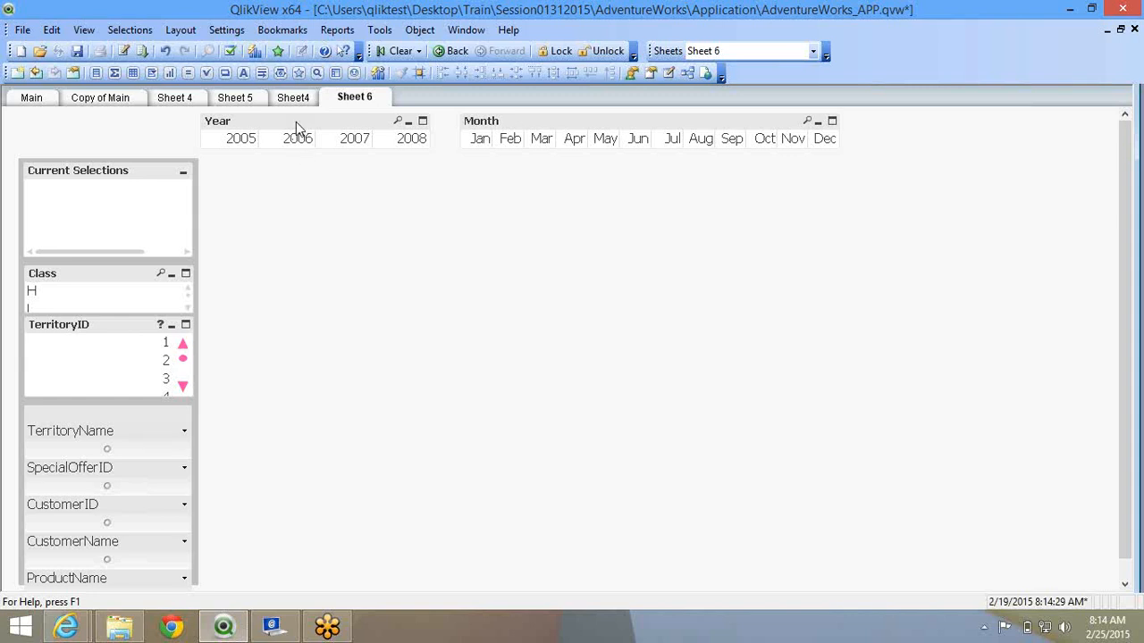
pyautogui.click(244, 37)
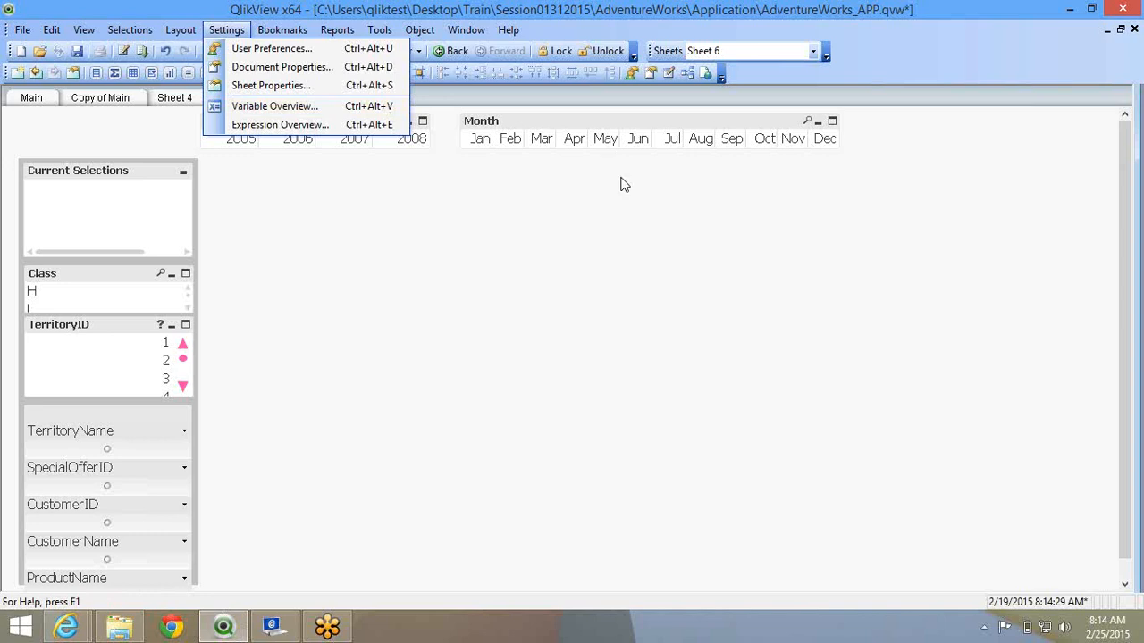
pyautogui.click(690, 213)
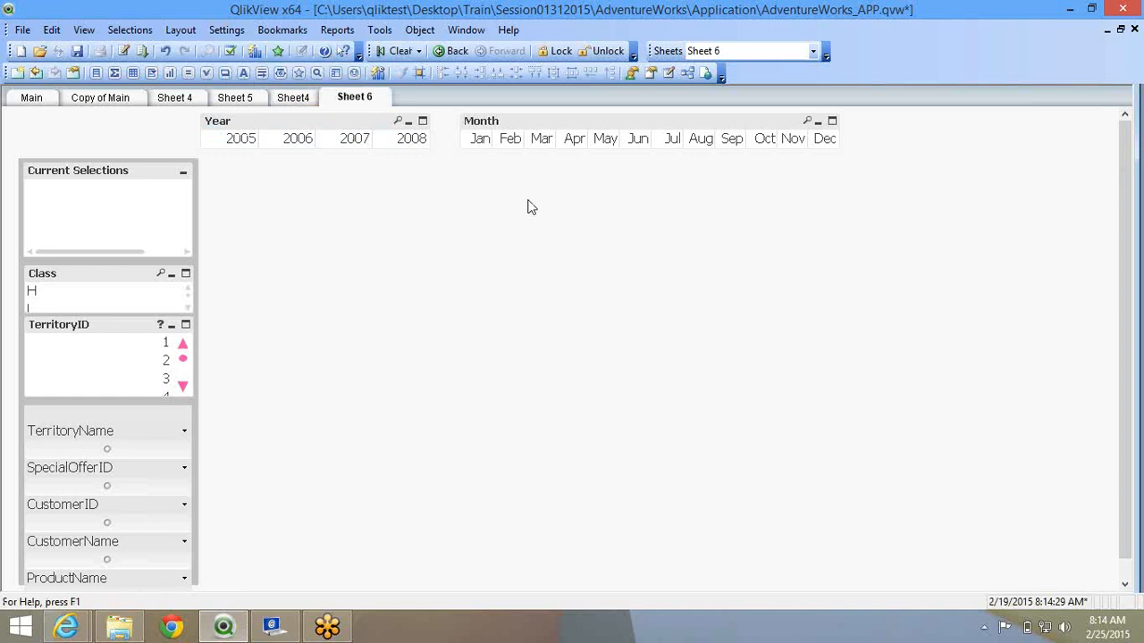
pyautogui.click(227, 31)
pyautogui.click(273, 107)
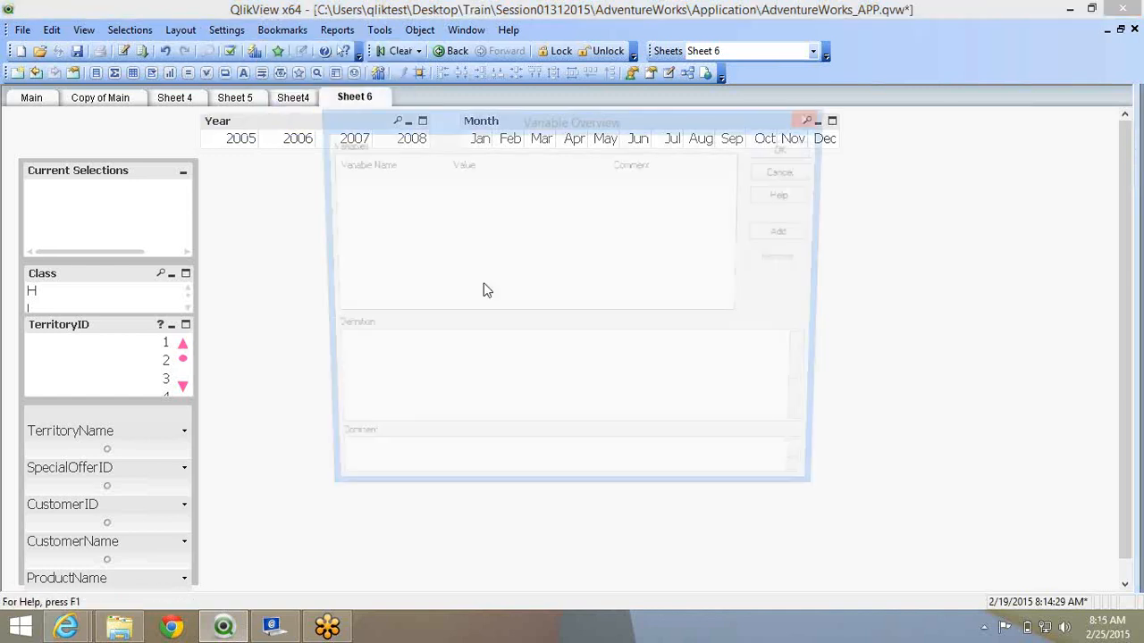
pyautogui.click(788, 177)
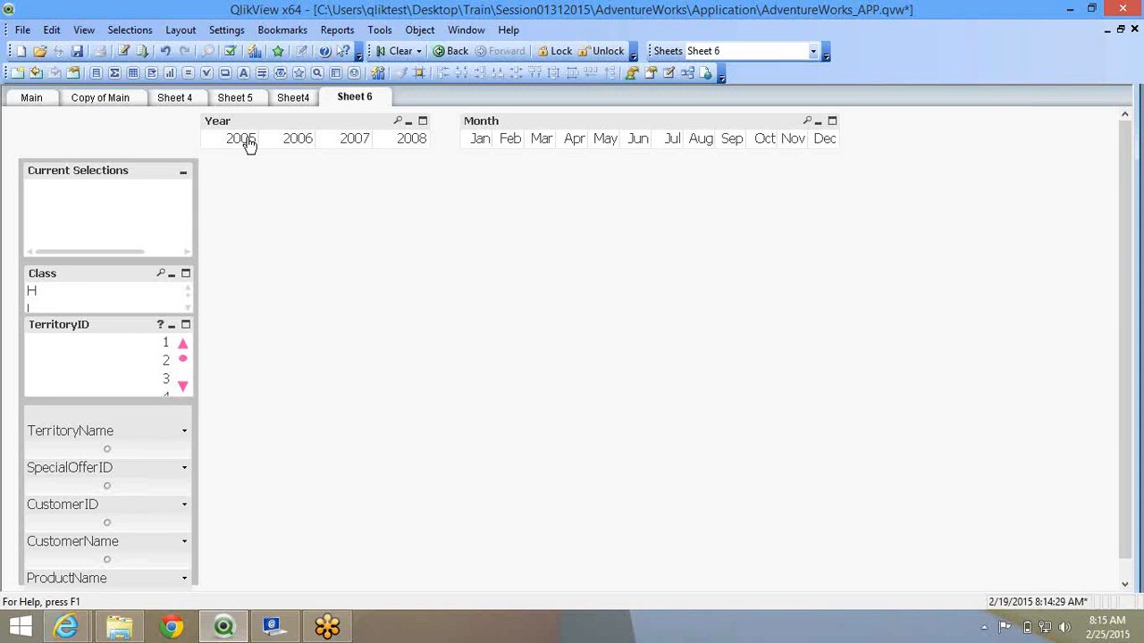
# Add a document variable named vFirstNp in the Variable Overview.
pyautogui.click(214, 32)
pyautogui.click(255, 102)
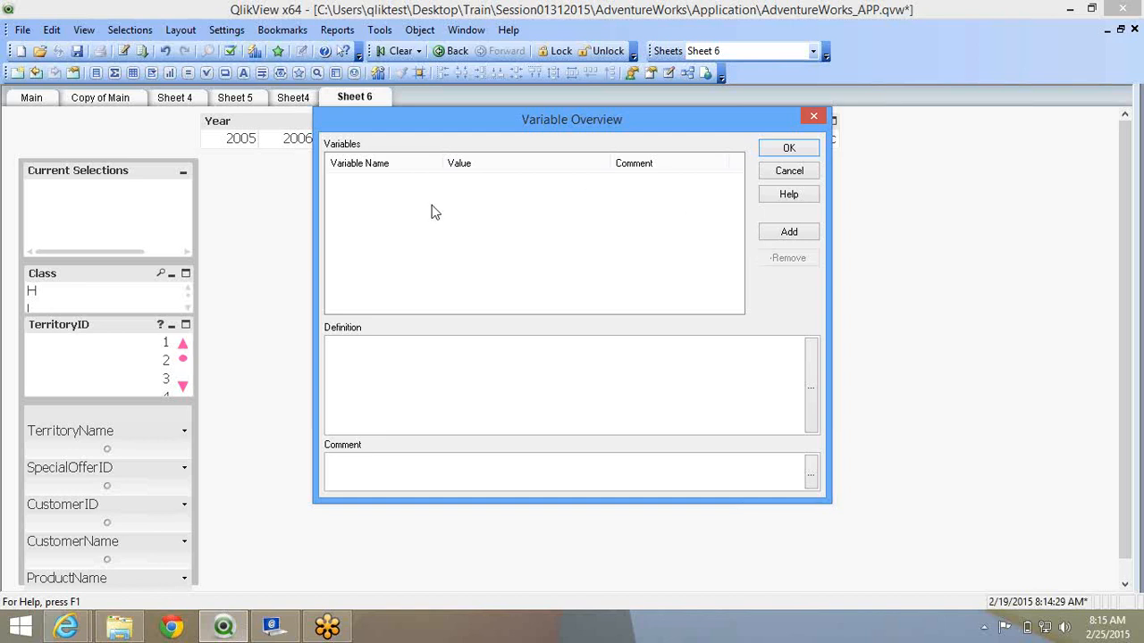
pyautogui.click(789, 234)
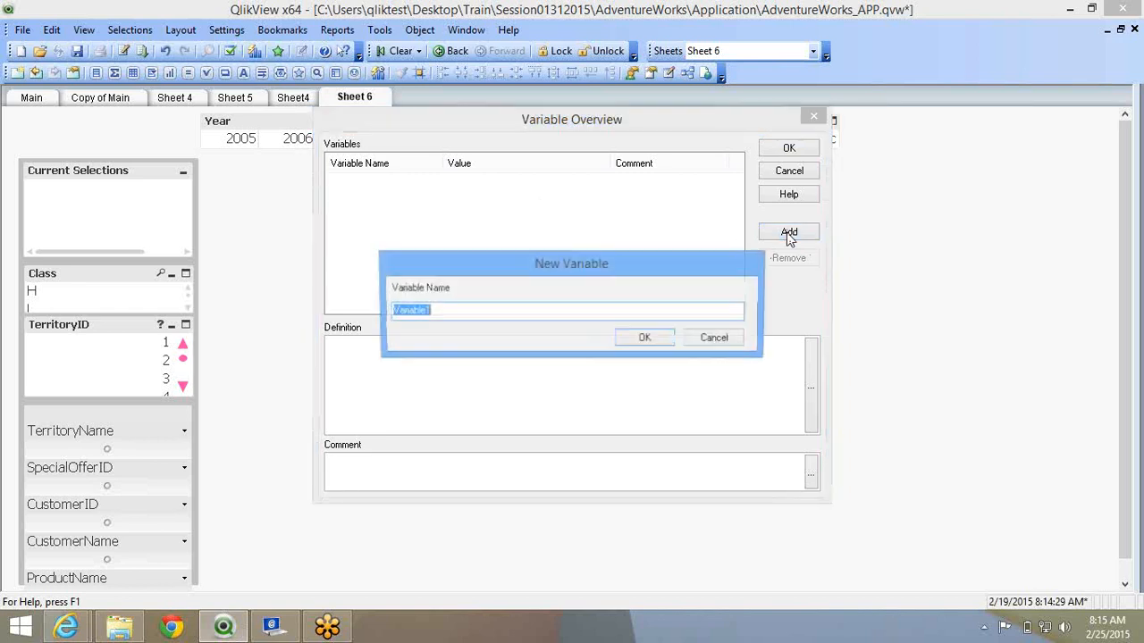
pyautogui.write('v')
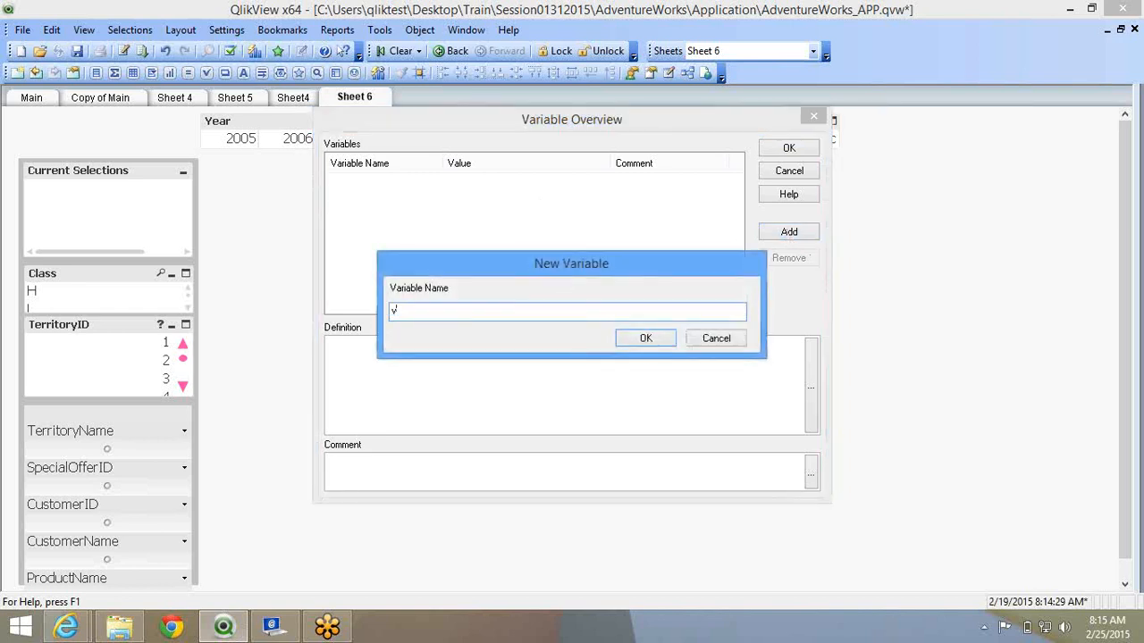
pyautogui.moveTo(404, 314); pyautogui.dragTo(357, 309)
pyautogui.click(410, 315)
pyautogui.write('FirstNp')
pyautogui.press('Return')
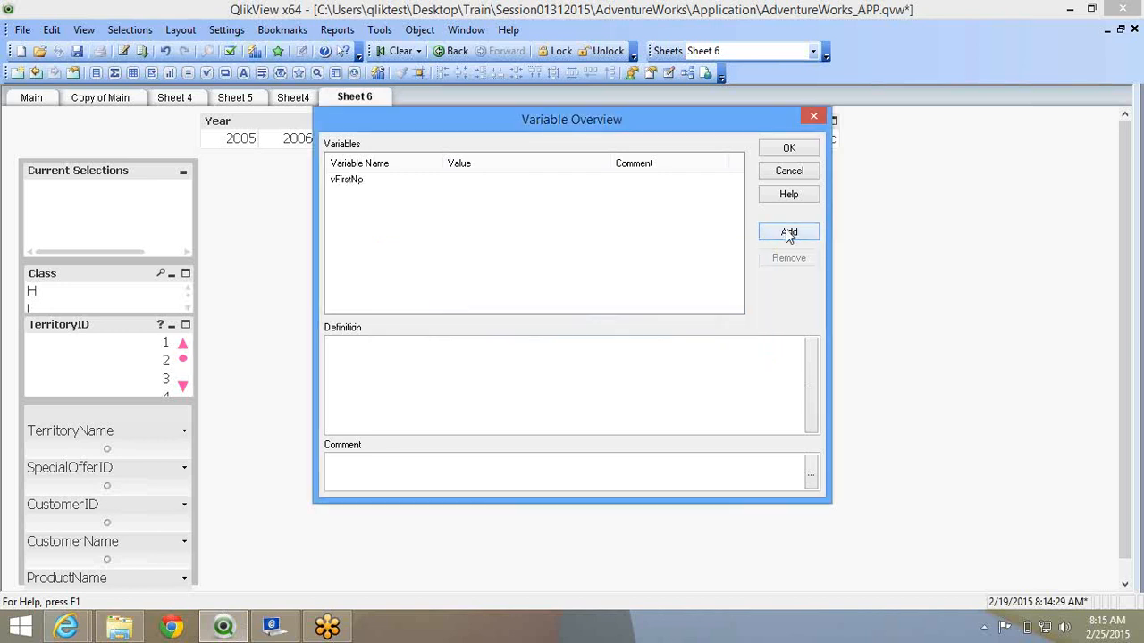
# Add two more document variables named vSecondNo and vThirdNo.
pyautogui.click(789, 231)
pyautogui.write('vSe')
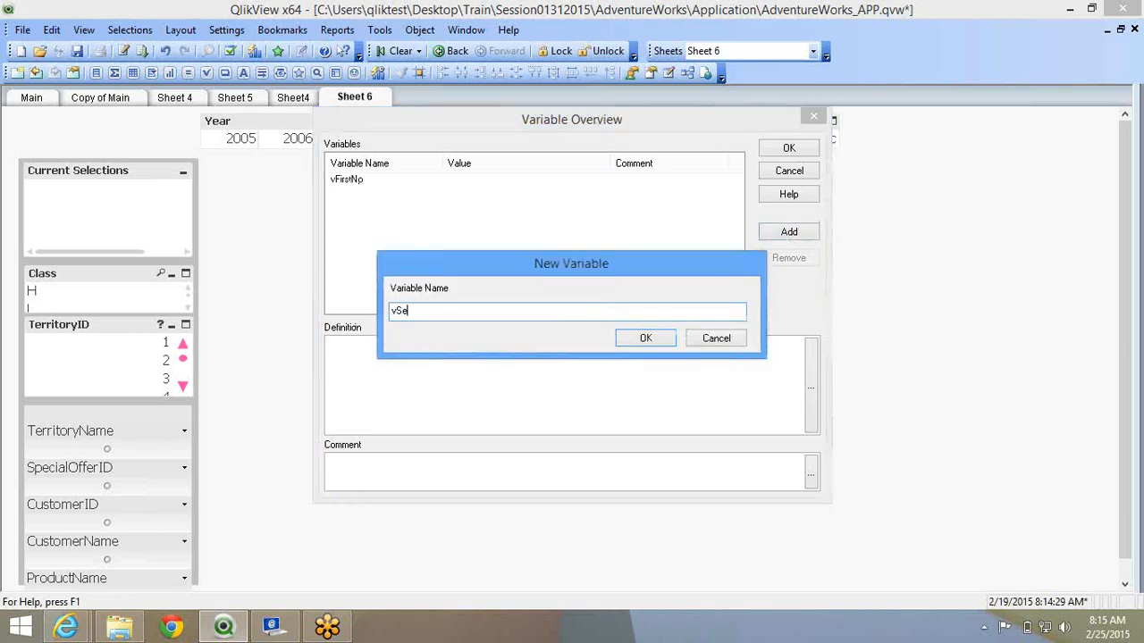
pyautogui.write('condNo')
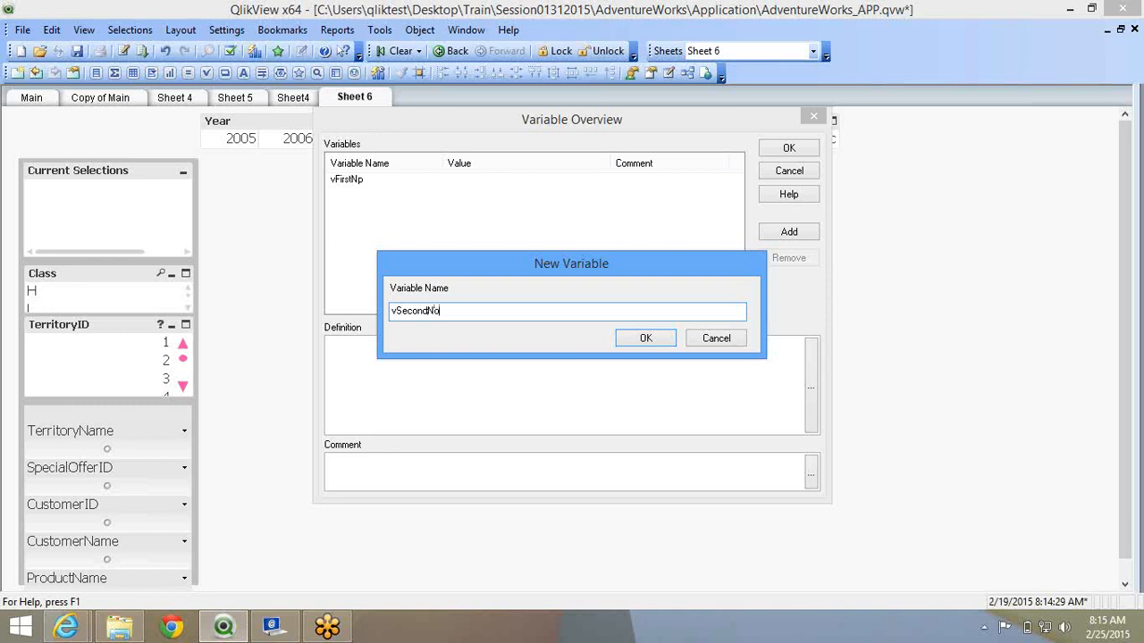
pyautogui.press('Return')
pyautogui.click(787, 232)
pyautogui.write('vThirdNo')
pyautogui.press('Return')
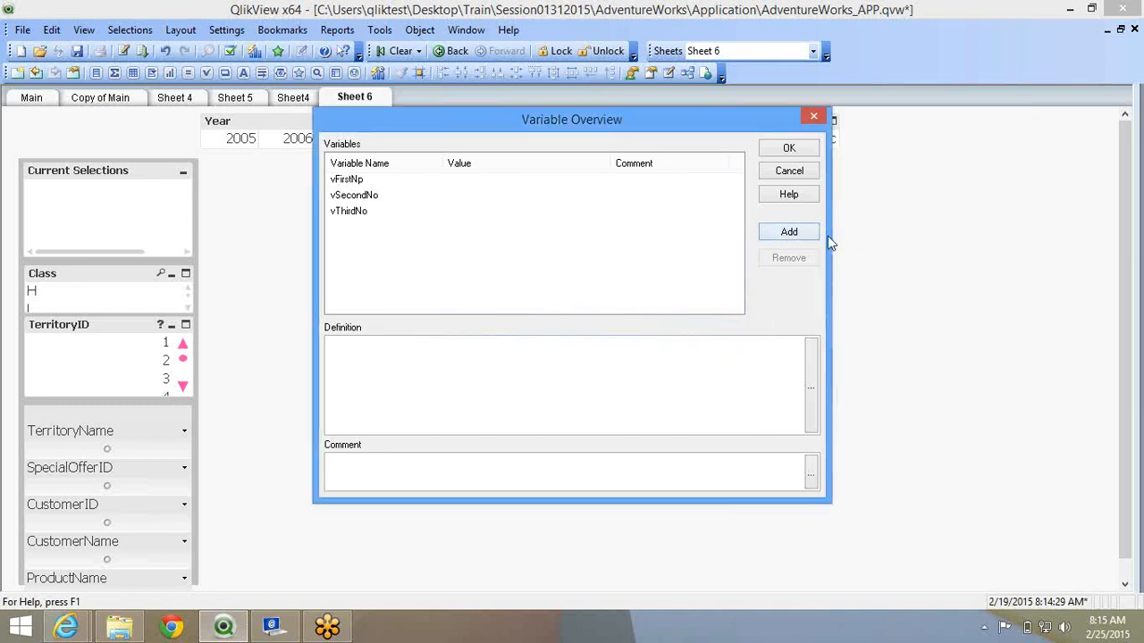
# Add three test variables named vTest, vTest2 and vTest3.
pyautogui.click(800, 231)
pyautogui.write('vTe')
pyautogui.write('st')
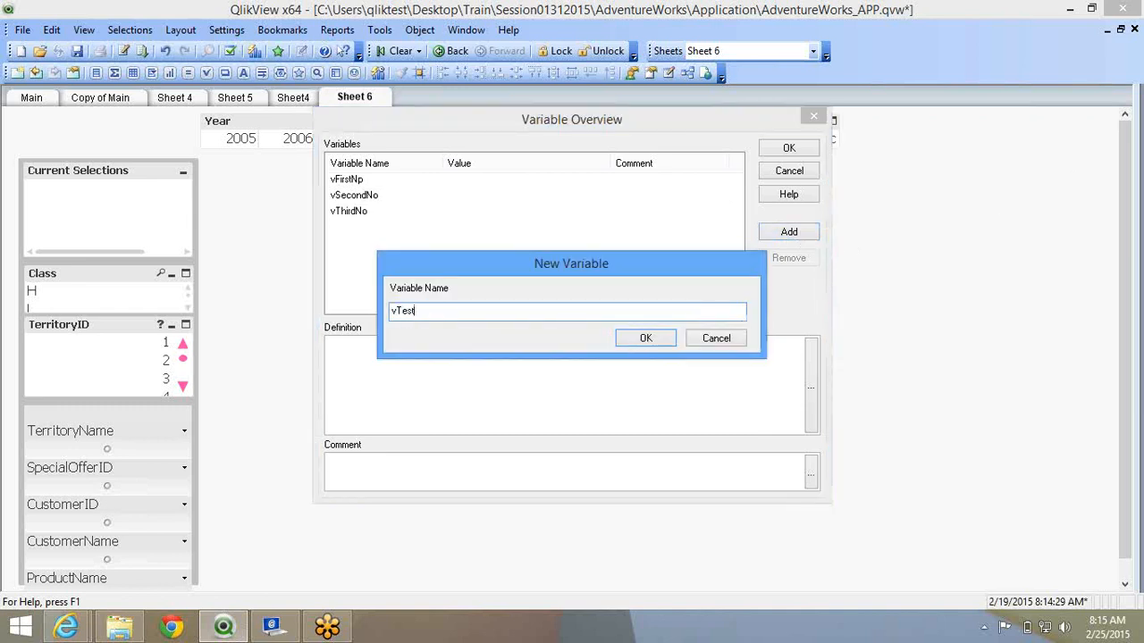
pyautogui.press('Return')
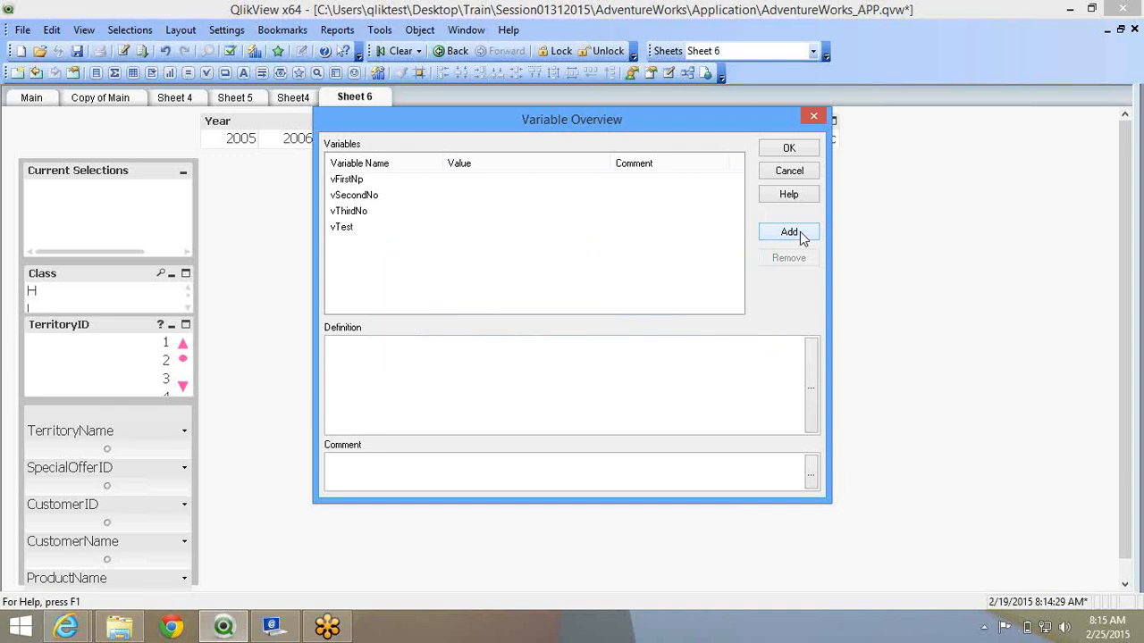
pyautogui.click(789, 231)
pyautogui.write('v')
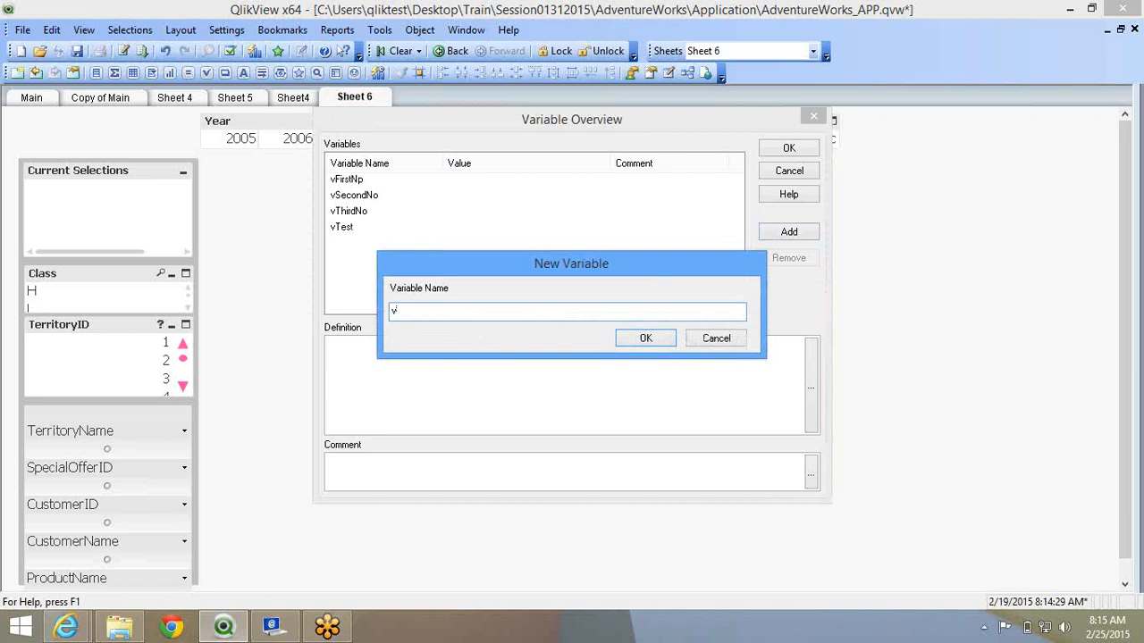
pyautogui.write('Test2')
pyautogui.press('Return')
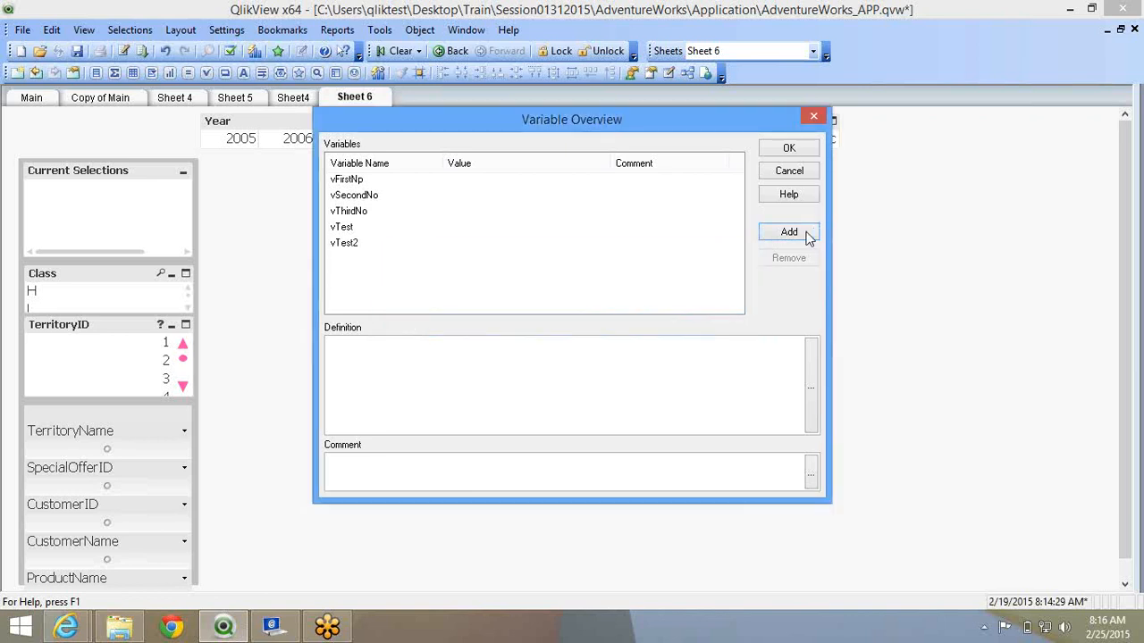
pyautogui.click(804, 231)
pyautogui.write('vTest3')
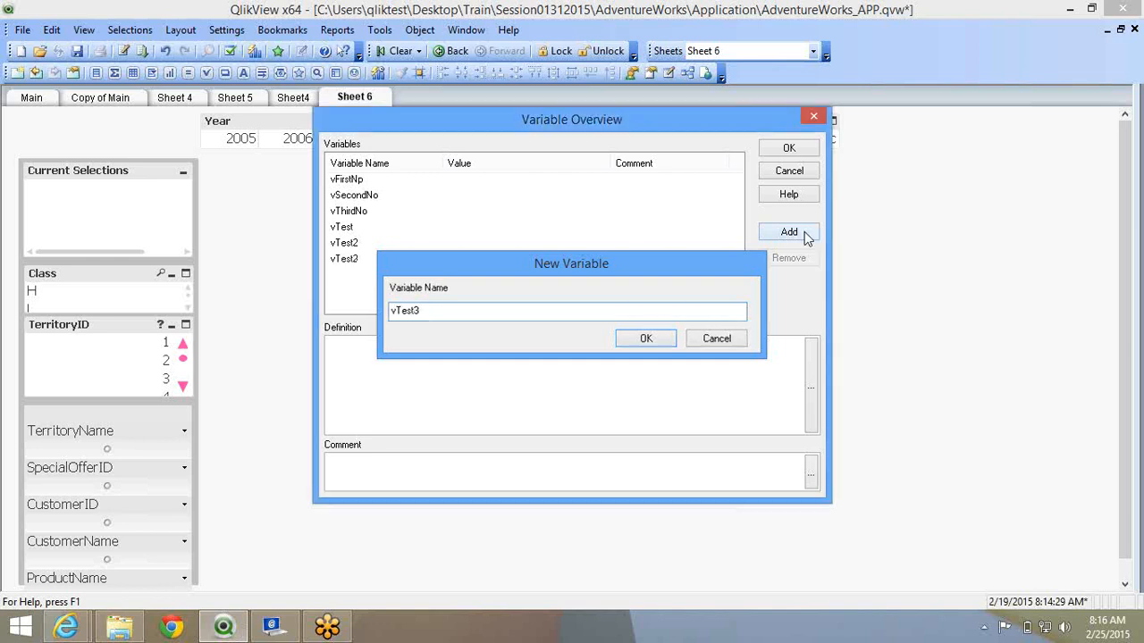
pyautogui.press('Return')
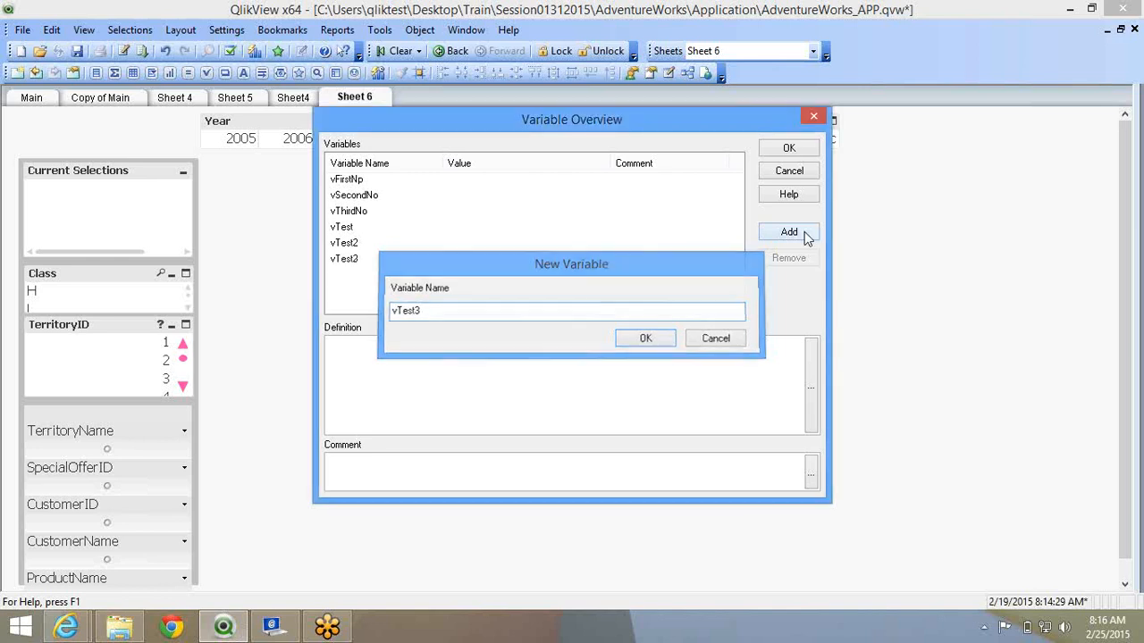
# Define vTest2 as 4 and vTest3 as 5, and accept the variable list.
pyautogui.click(375, 184)
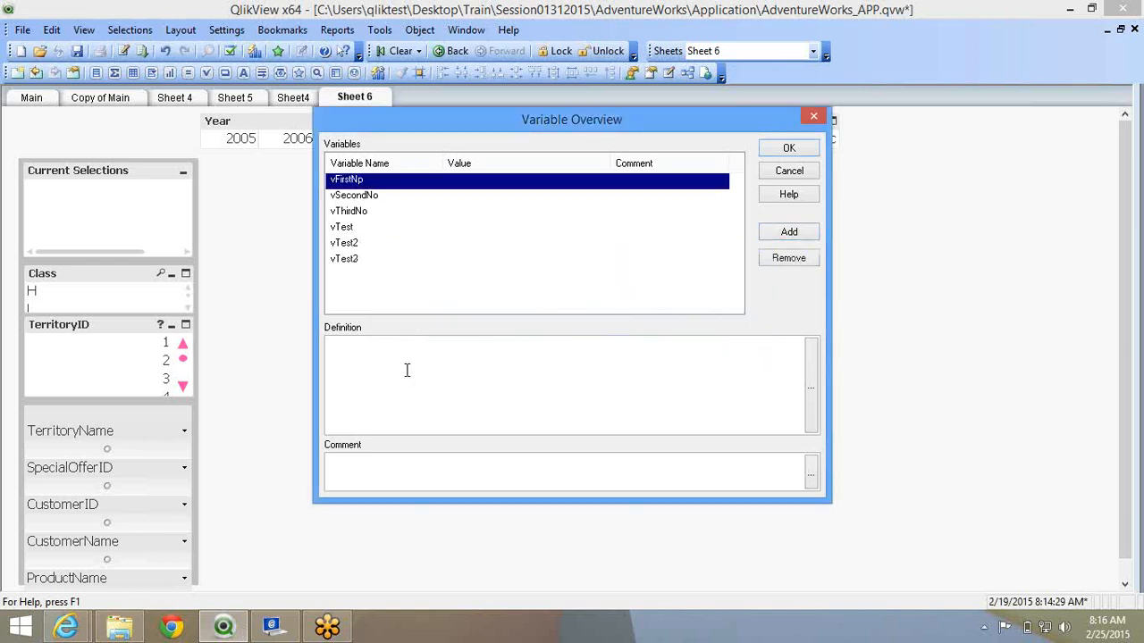
pyautogui.click(373, 197)
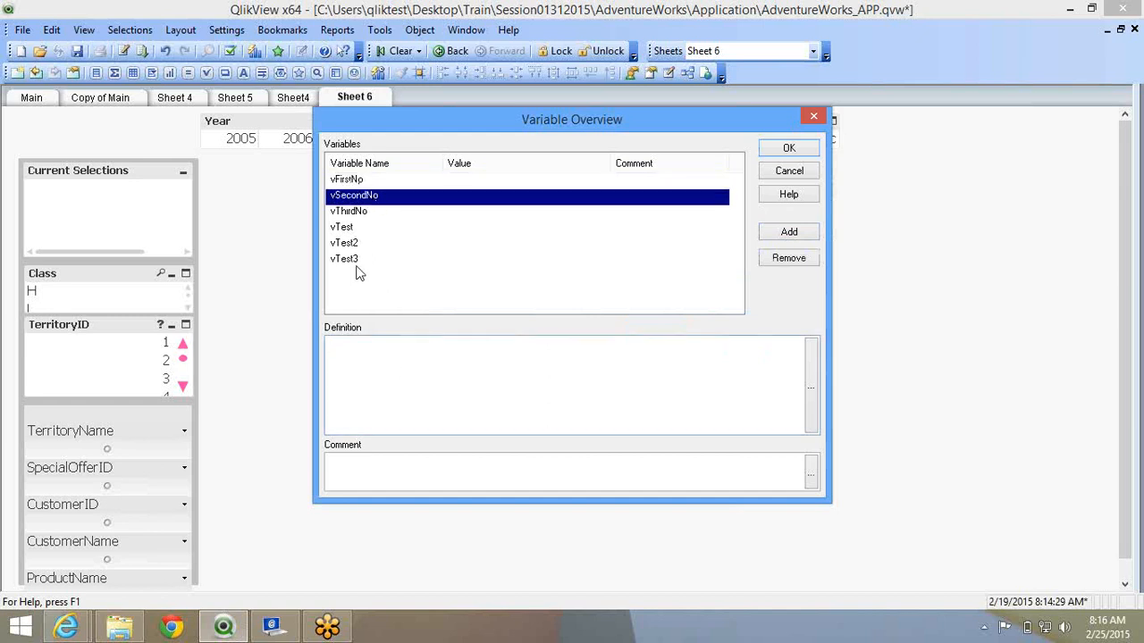
pyautogui.click(361, 213)
pyautogui.click(362, 228)
pyautogui.click(355, 363)
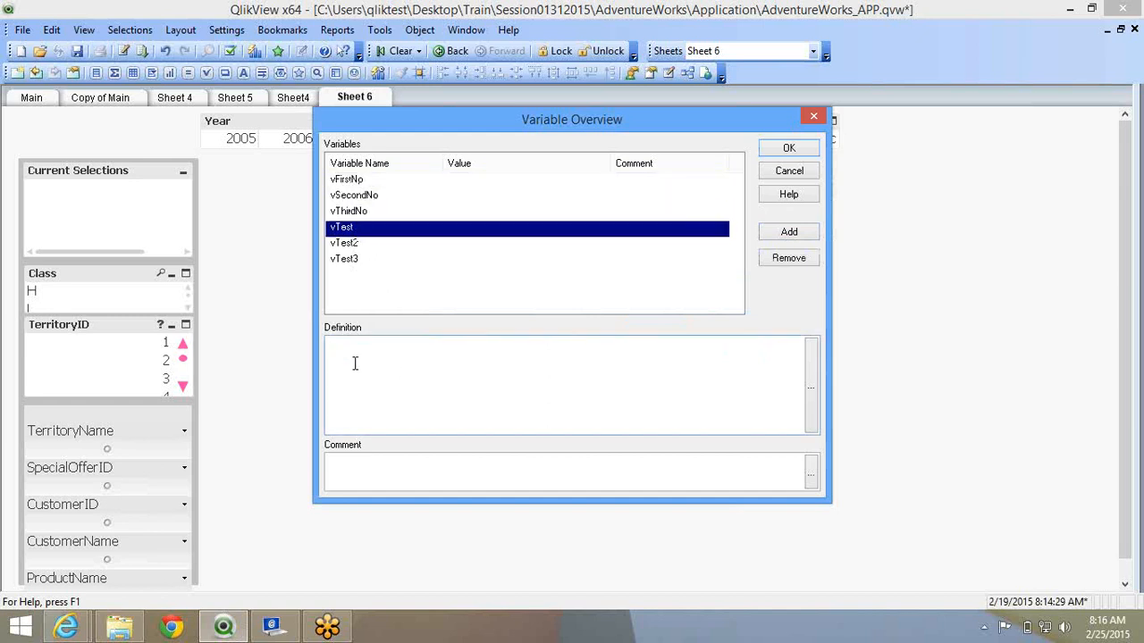
pyautogui.click(335, 244)
pyautogui.write('4')
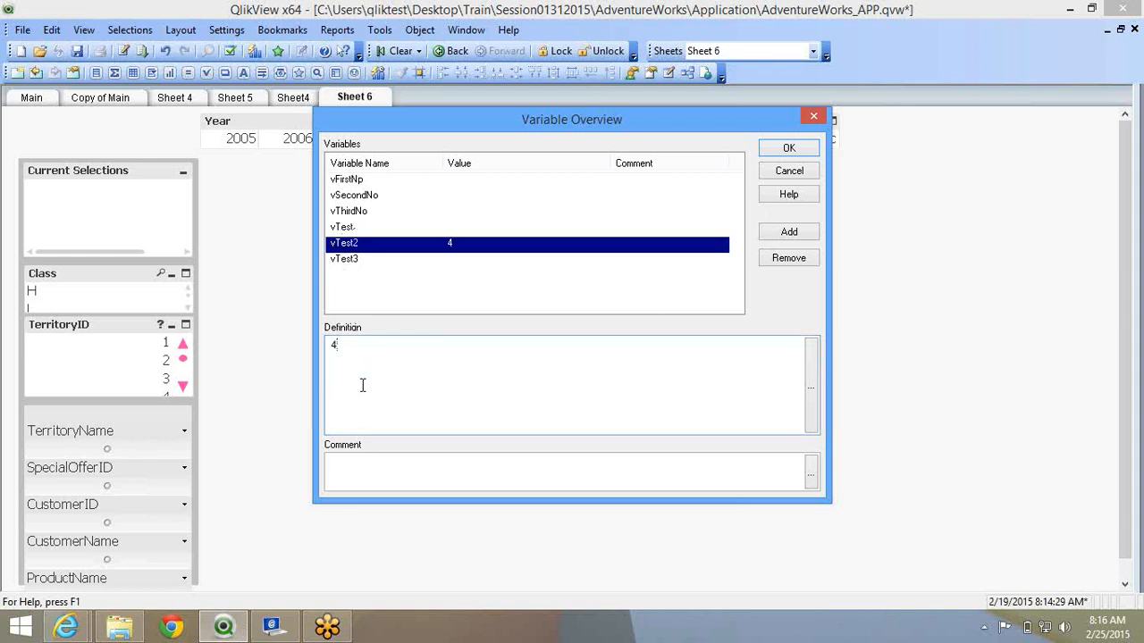
pyautogui.click(455, 264)
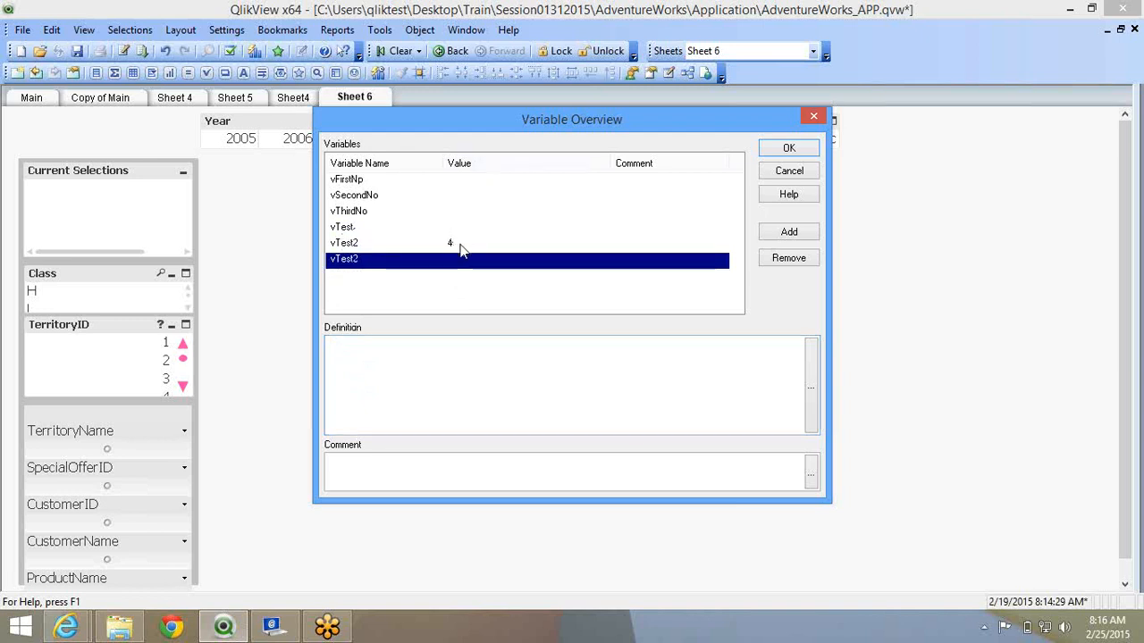
pyautogui.write('5')
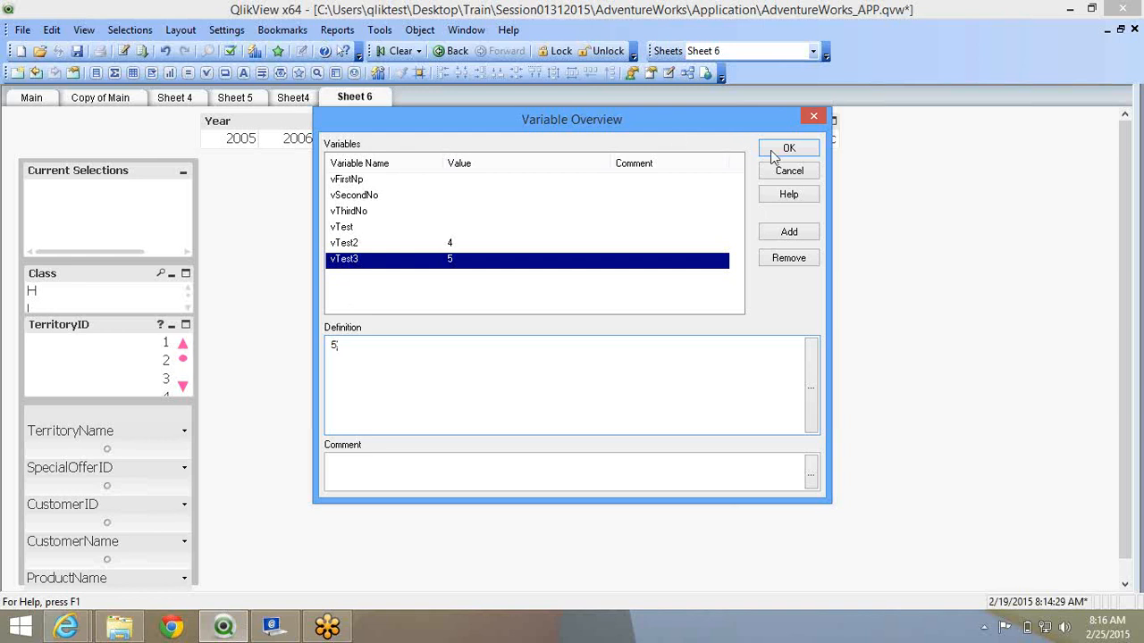
pyautogui.click(767, 152)
# Start a new input box on Sheet 6 and add vFirstNp to its displayed variables.
pyautogui.rightClick(252, 227)
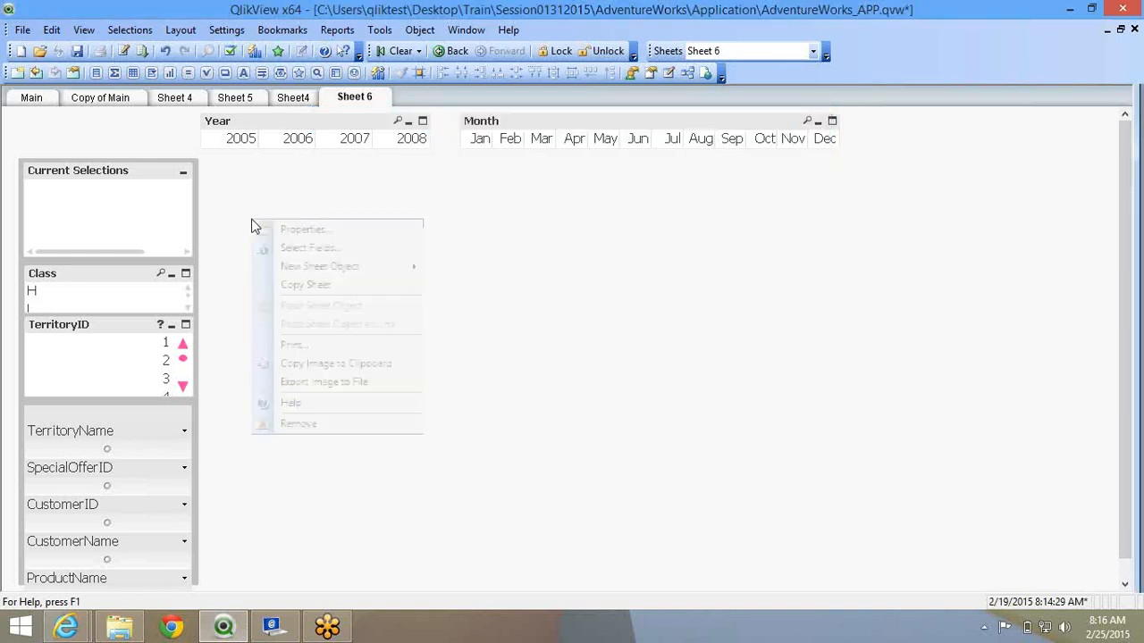
pyautogui.moveTo(339, 267)
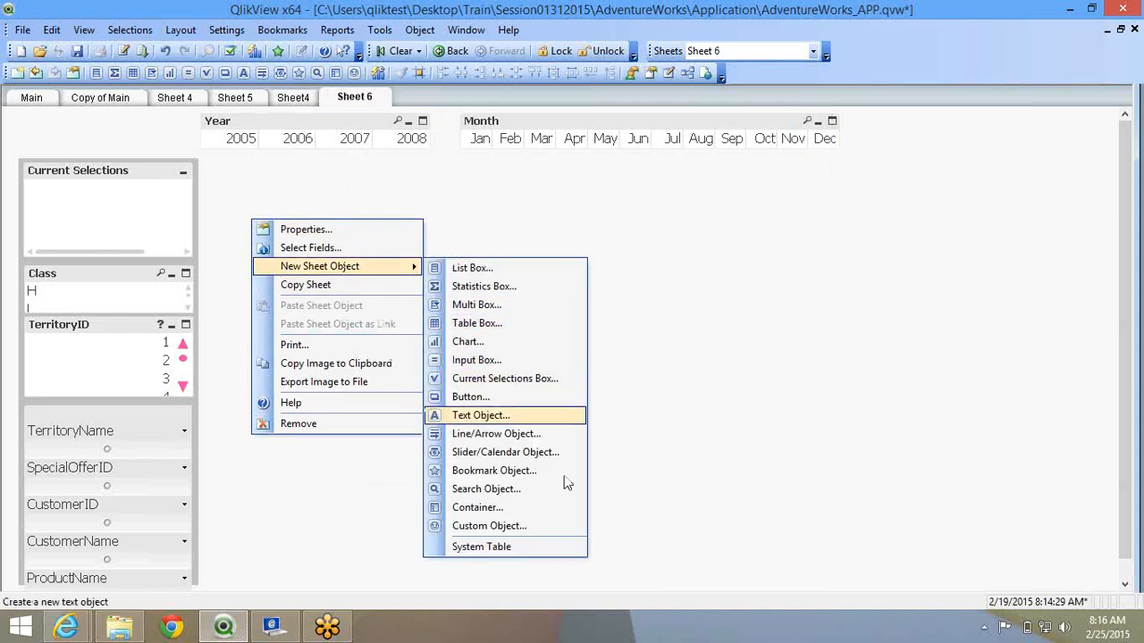
pyautogui.click(525, 362)
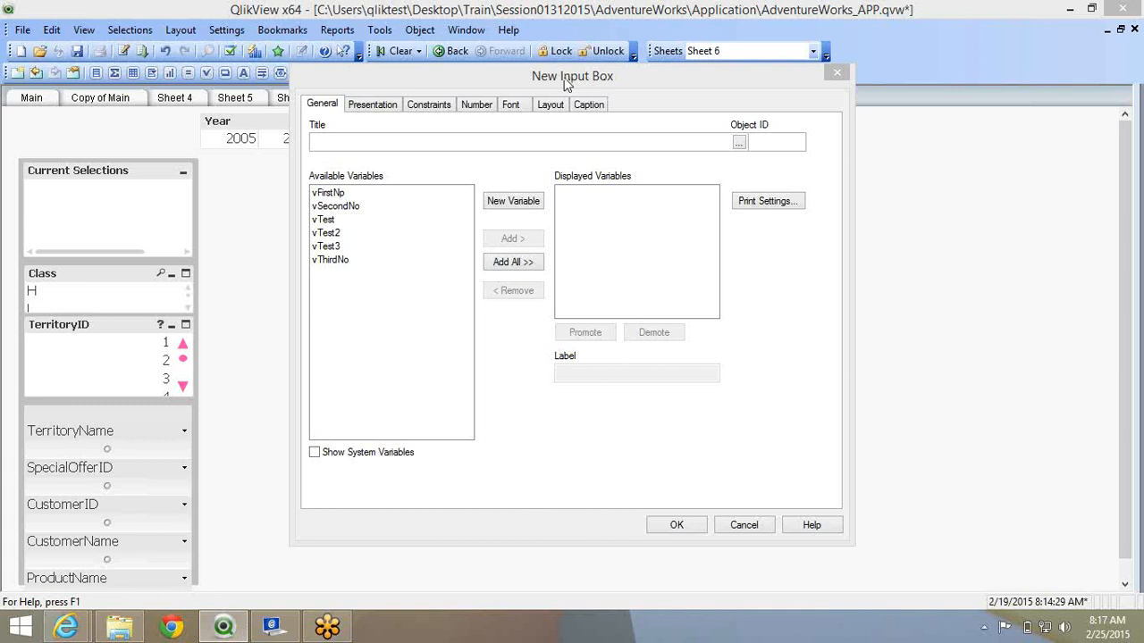
pyautogui.click(344, 261)
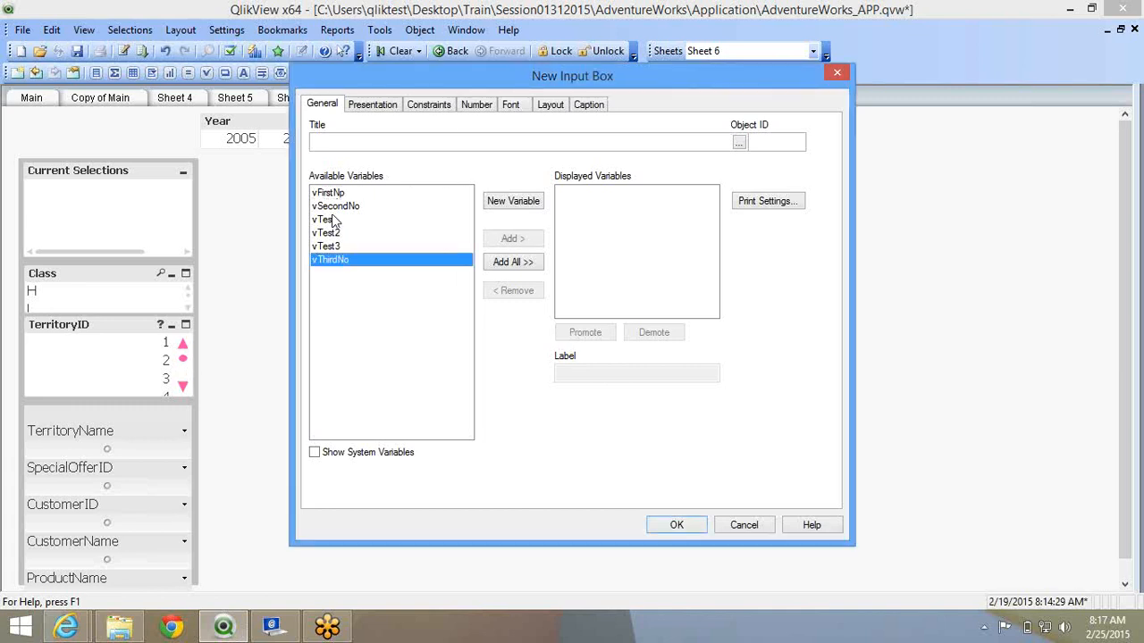
pyautogui.press('Home')
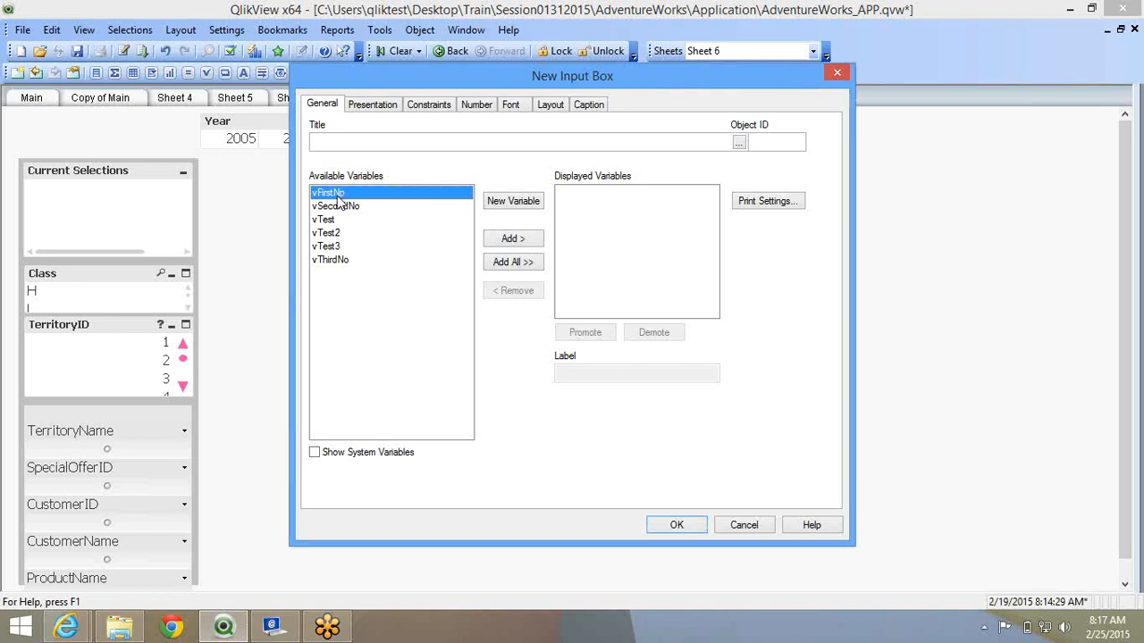
pyautogui.click(509, 238)
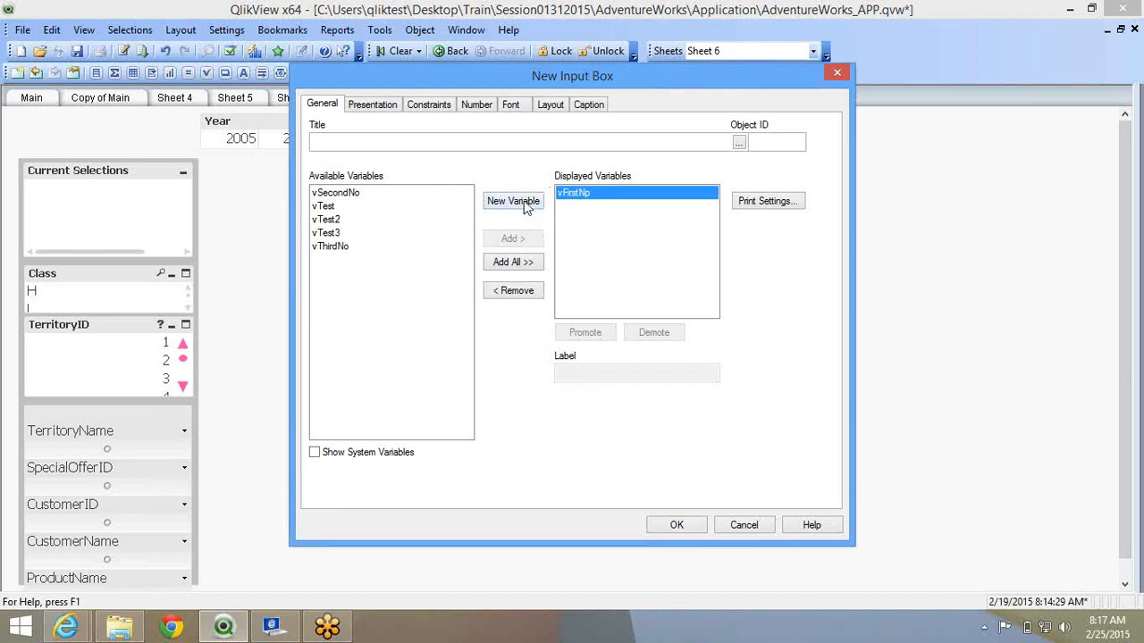
# Add a new variable named vLastNo to the displayed variables and create the input box on the sheet.
pyautogui.click(527, 203)
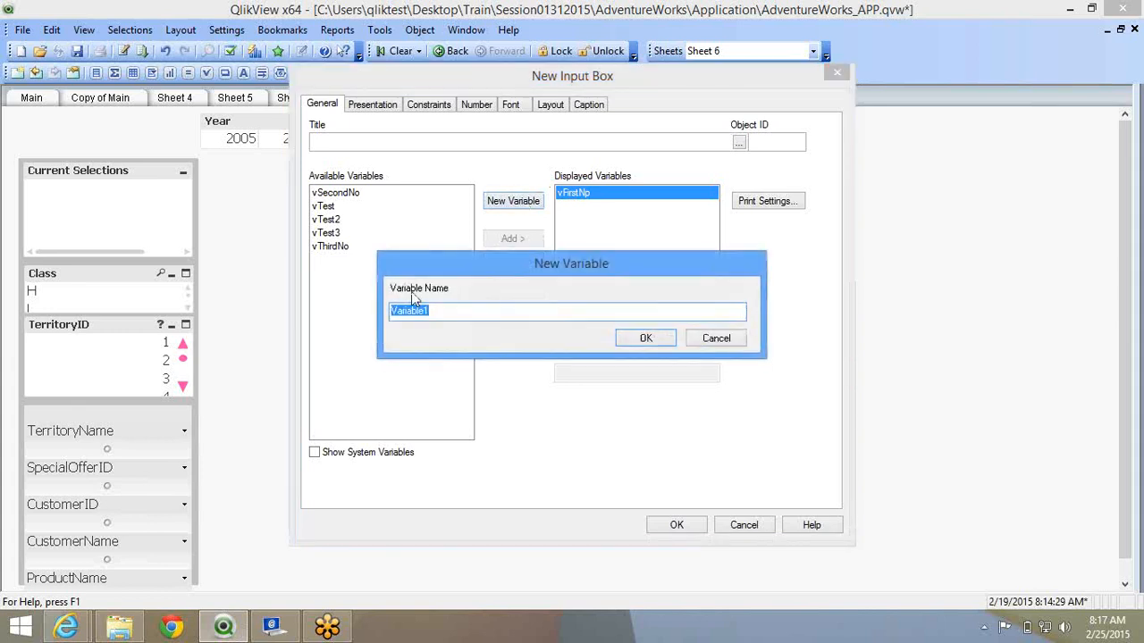
pyautogui.write('vLastN')
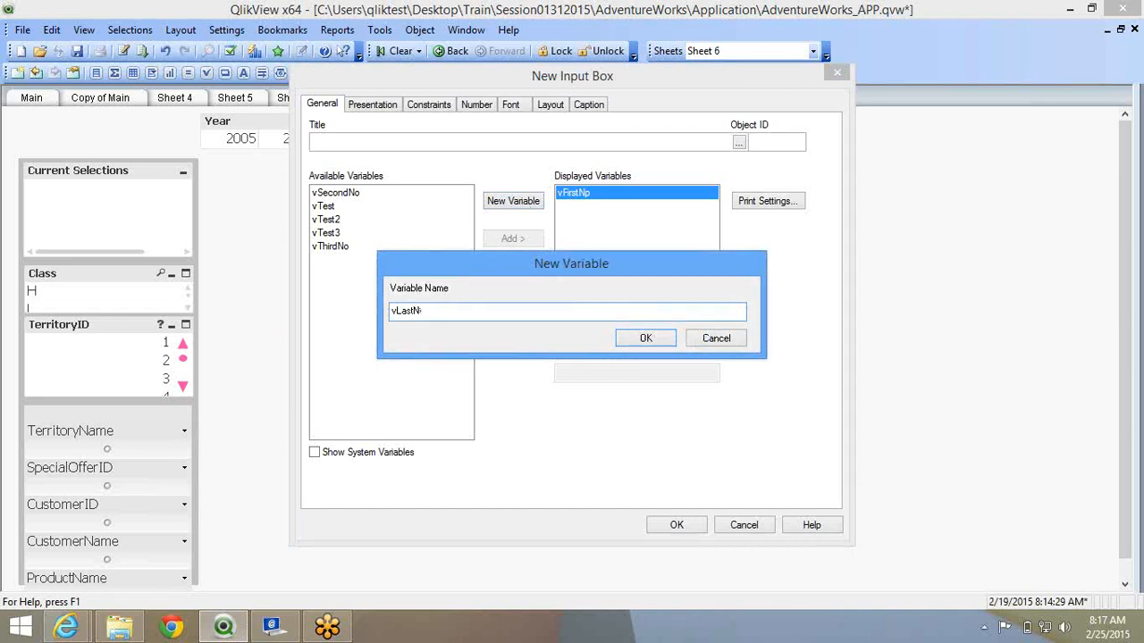
pyautogui.write('p')
pyautogui.press('Return')
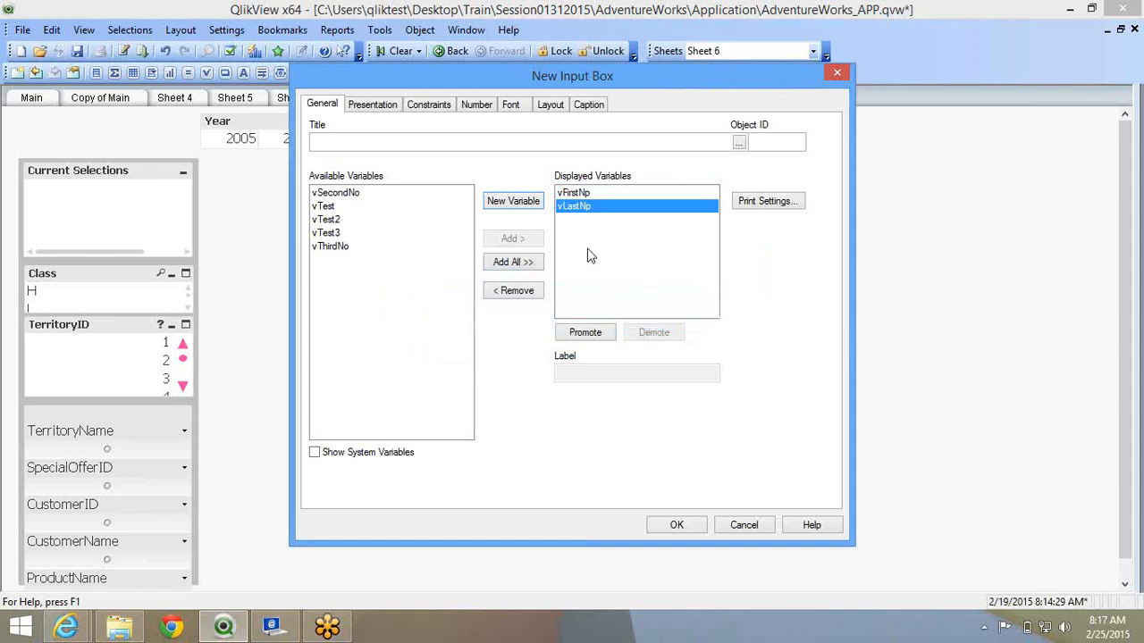
pyautogui.click(588, 193)
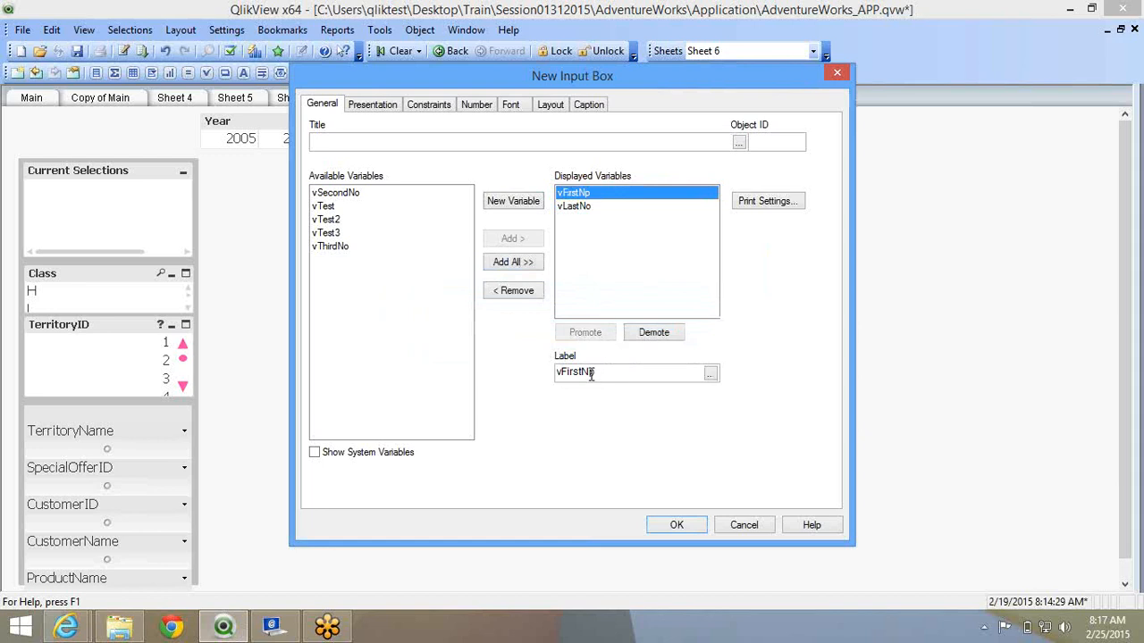
pyautogui.doubleClick(591, 375)
pyautogui.click(569, 206)
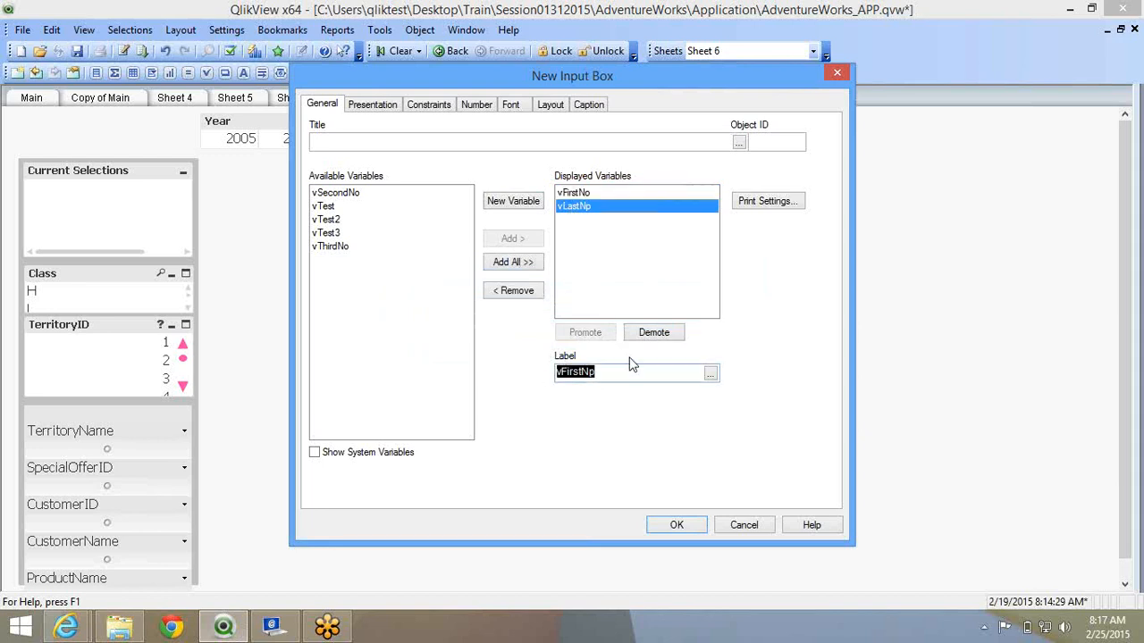
pyautogui.click(693, 531)
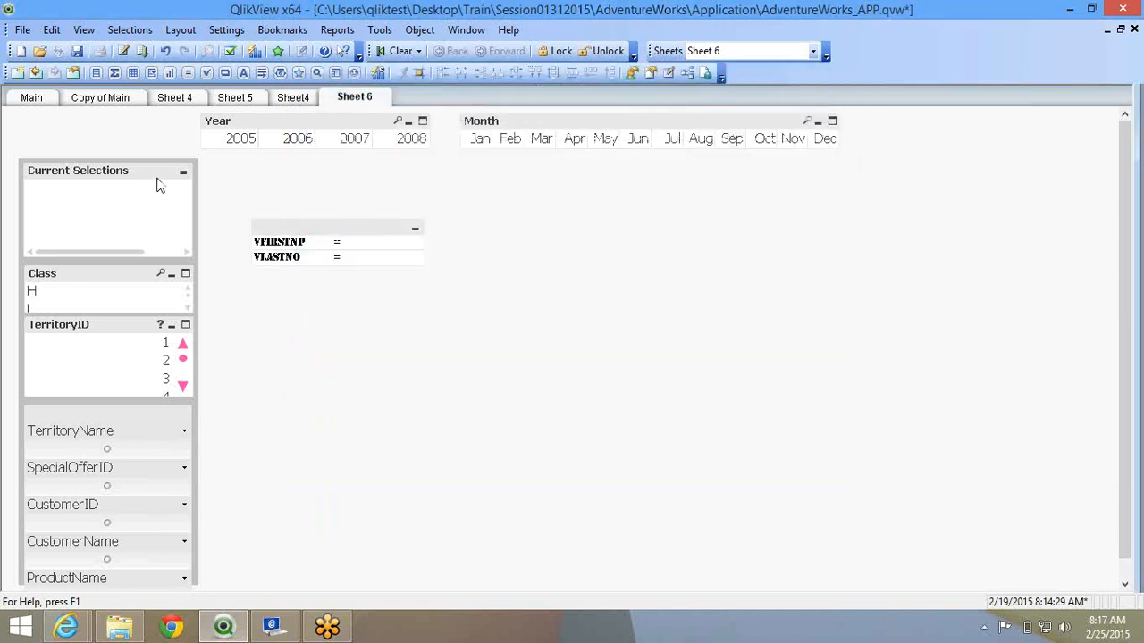
# Apply the existing sheet objects' formatting to the new input box with the Format Painter.
pyautogui.click(400, 72)
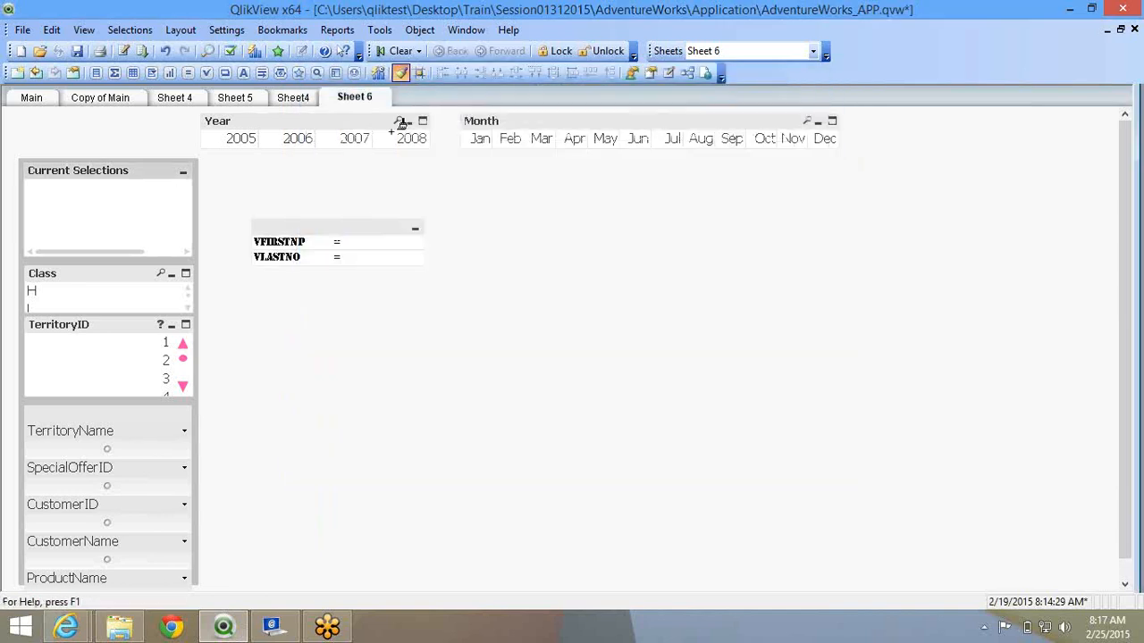
pyautogui.hotkey('ctrl', 'g')
pyautogui.click(355, 254)
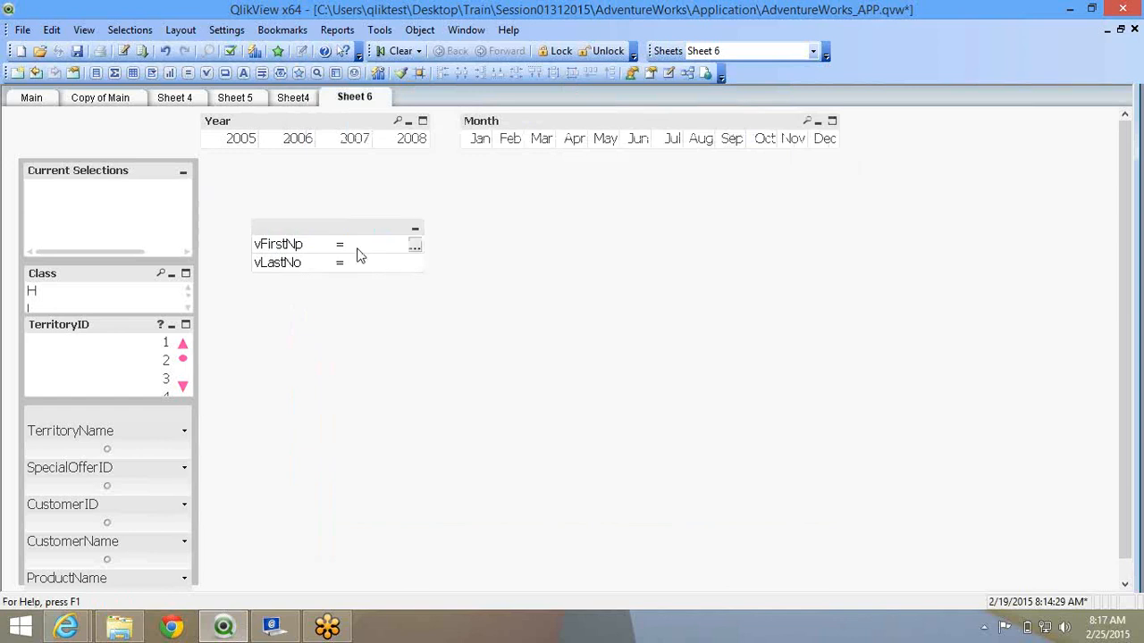
pyautogui.click(410, 362)
# Enter 34 for vFirstNp and 23 for vLastNo in the input box.
pyautogui.click(352, 249)
pyautogui.write('34')
pyautogui.click(309, 283)
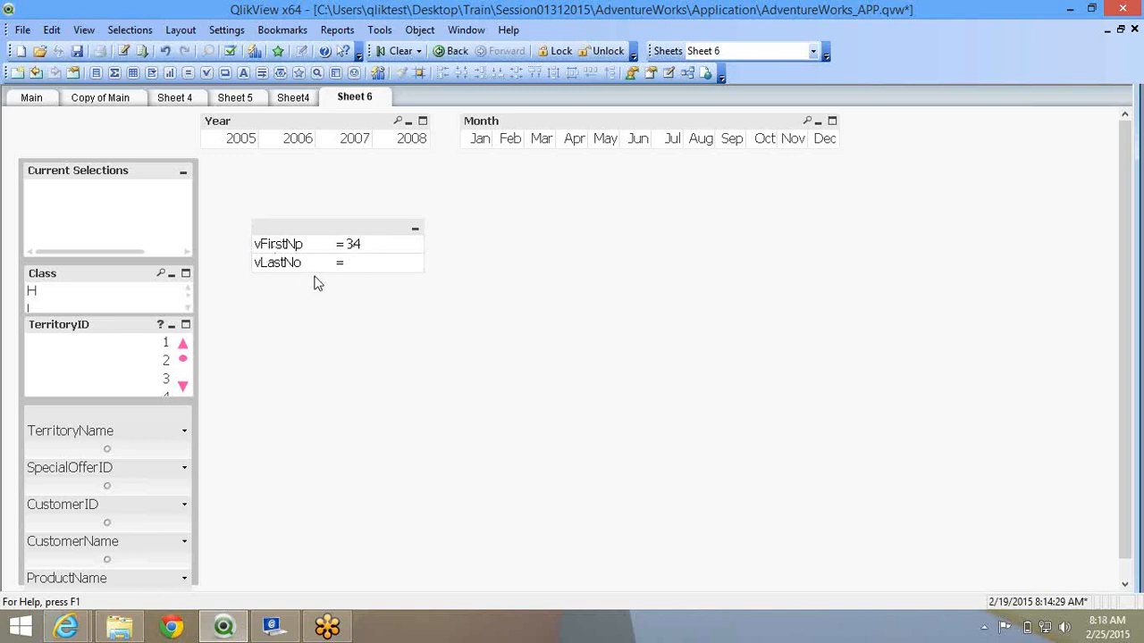
pyautogui.click(373, 265)
pyautogui.click(376, 261)
pyautogui.write('23')
pyautogui.press('Return')
# Check the definitions of vLastNo and vFirstNp in the Variable Overview and close it without changes.
pyautogui.click(226, 29)
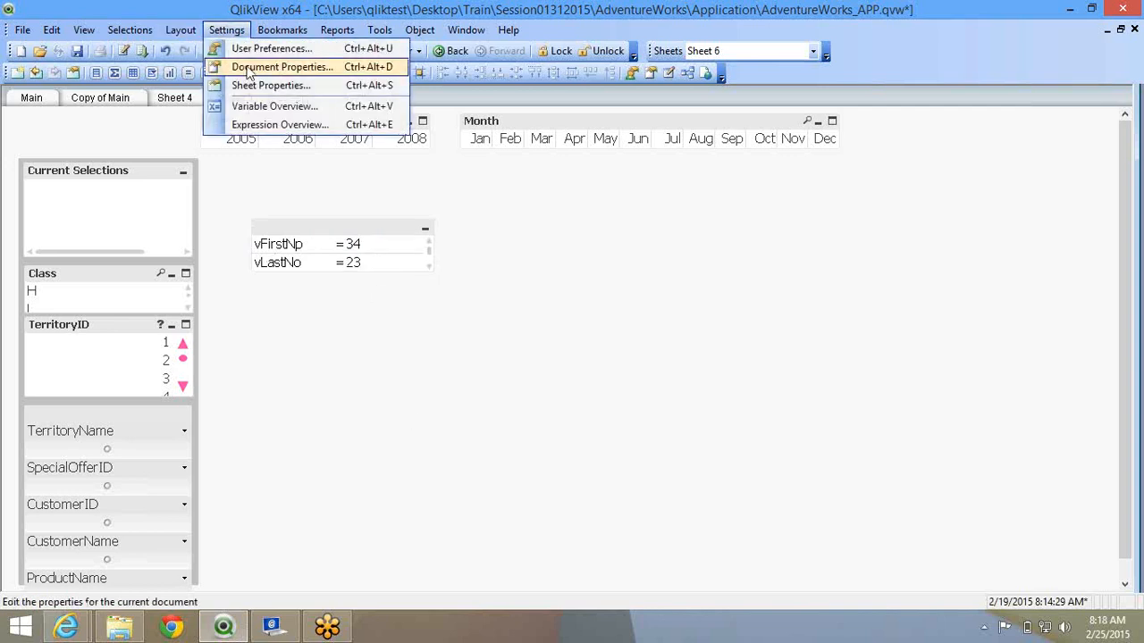
pyautogui.click(268, 107)
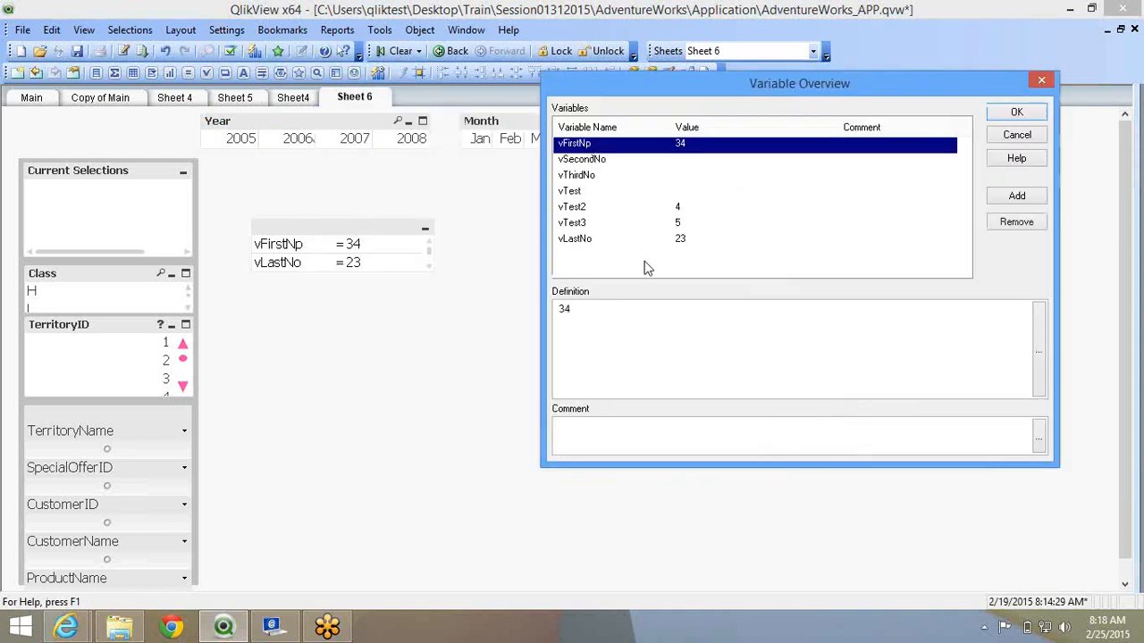
pyautogui.click(637, 246)
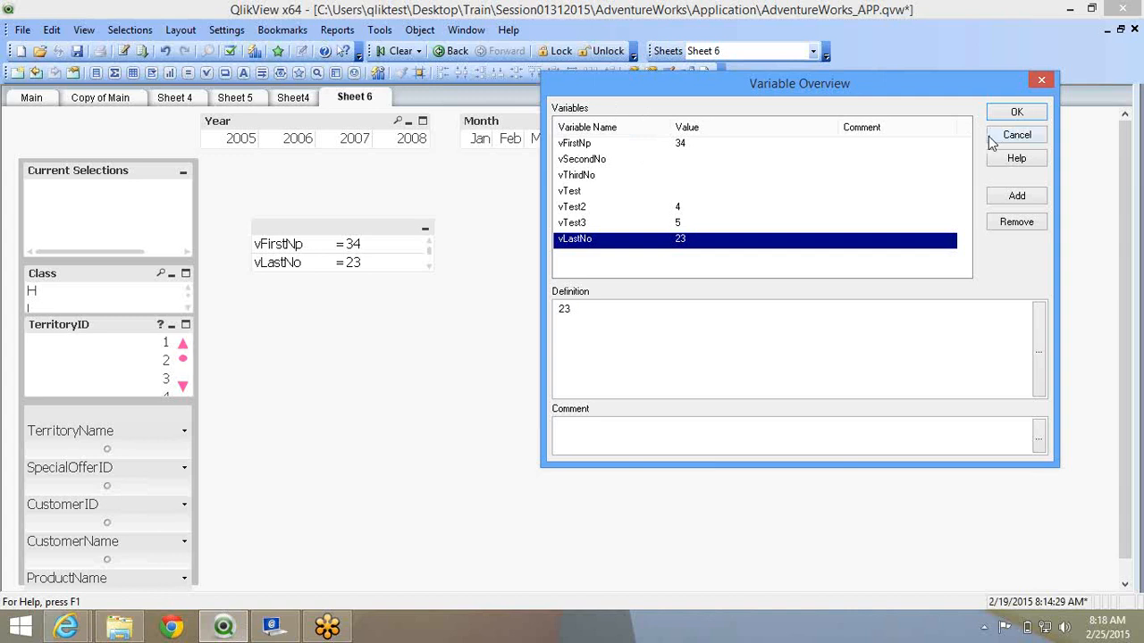
pyautogui.click(665, 146)
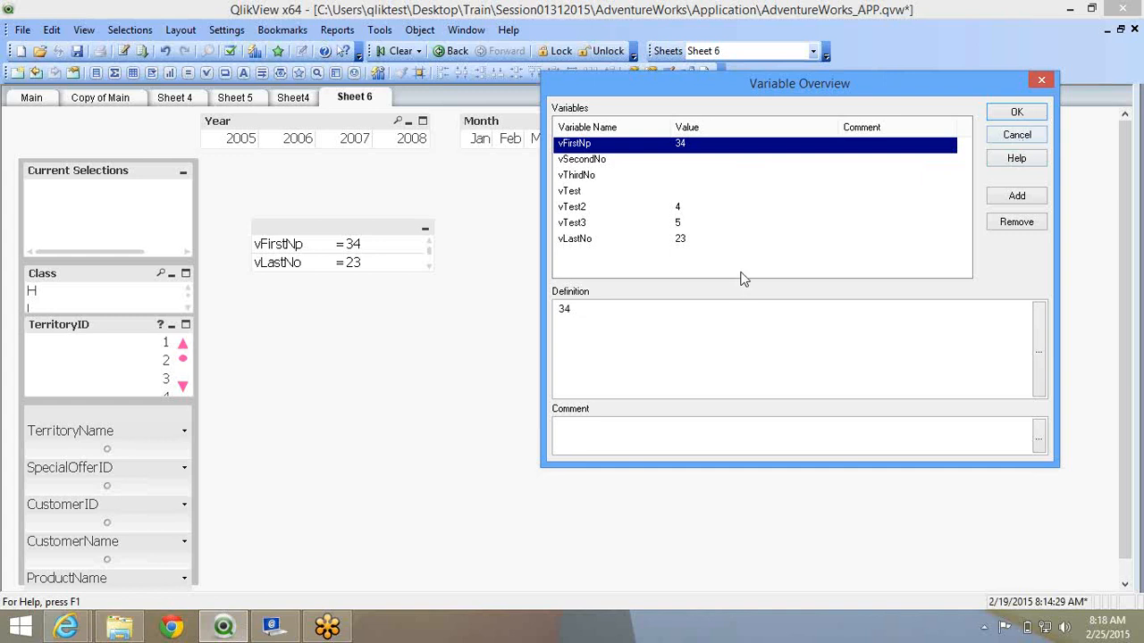
pyautogui.click(1016, 136)
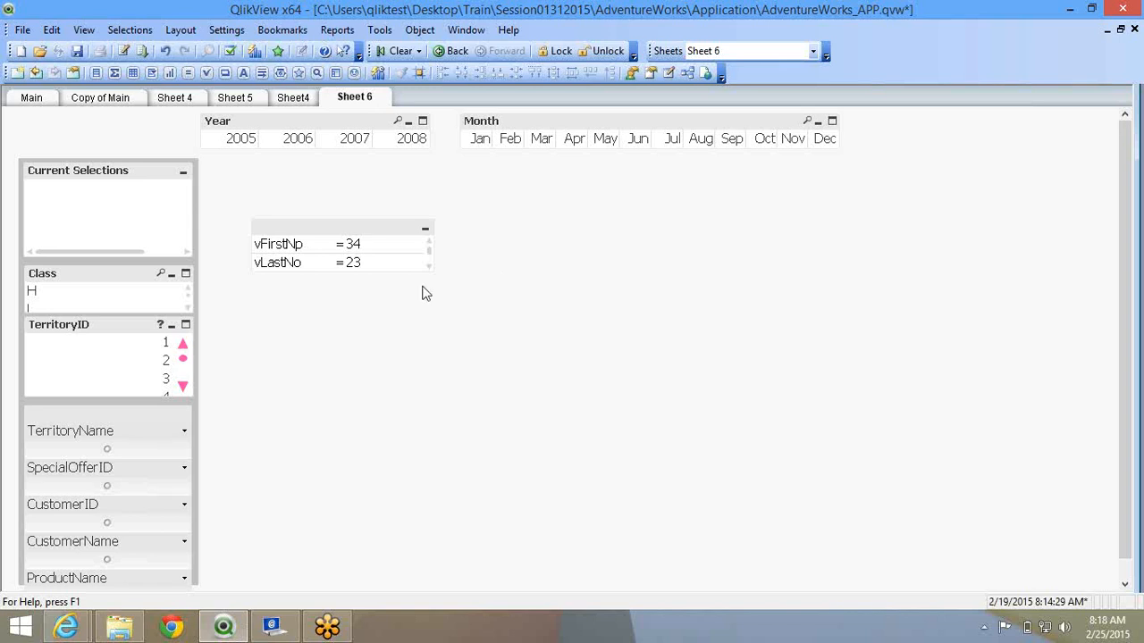
# Restrict vFirstNp to the standard Number constraint in the input box properties.
pyautogui.rightClick(290, 232)
pyautogui.click(302, 239)
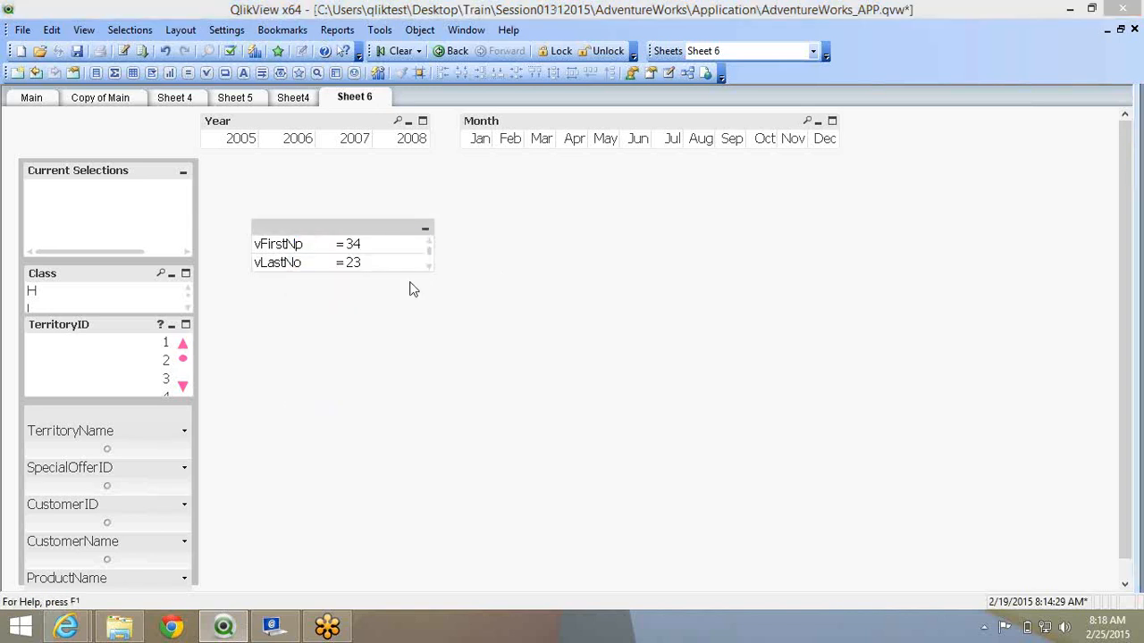
pyautogui.click(373, 106)
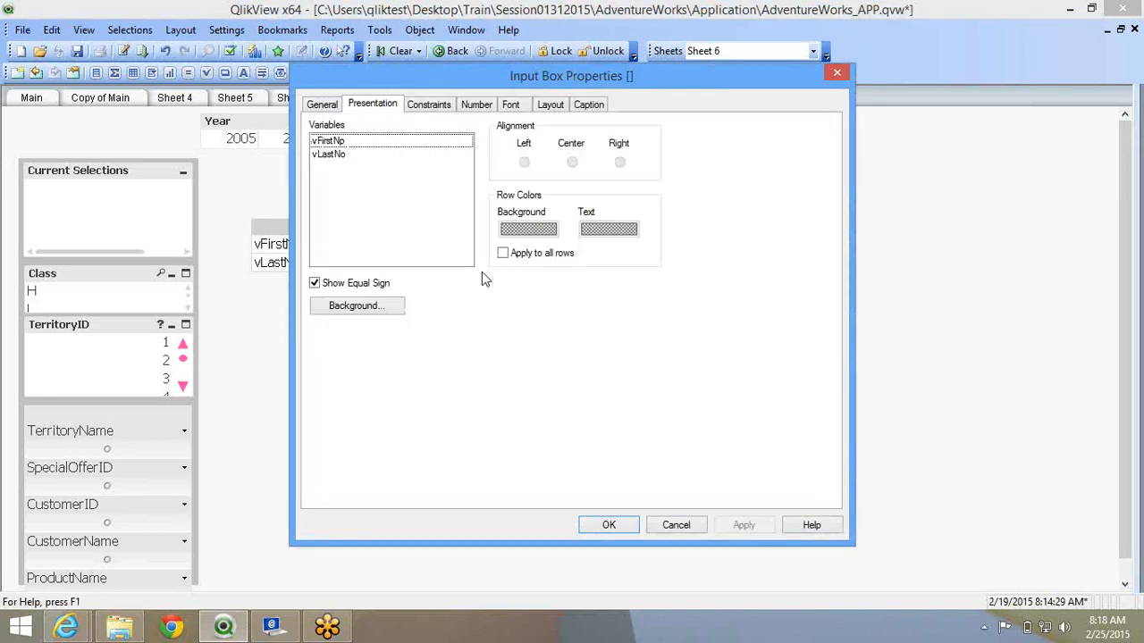
pyautogui.click(351, 155)
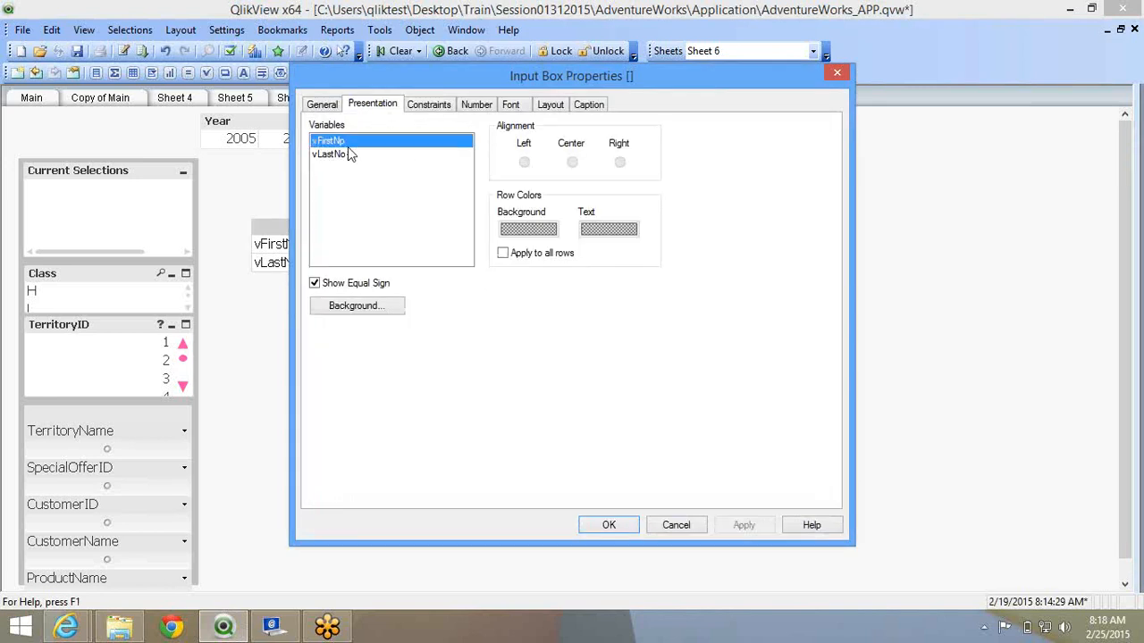
pyautogui.click(444, 108)
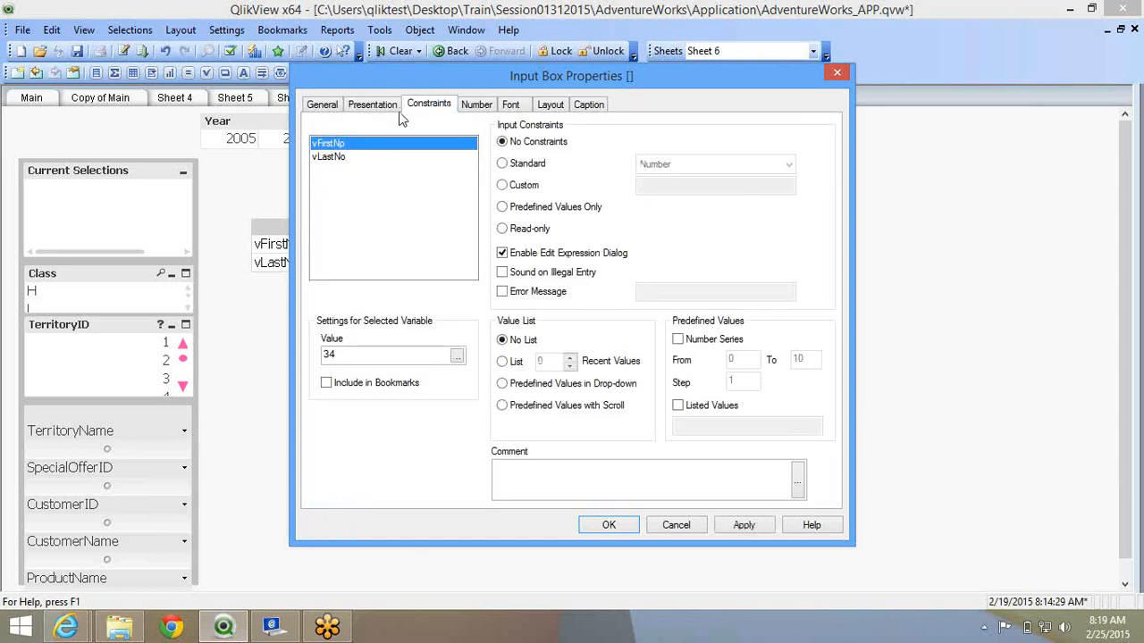
pyautogui.moveTo(436, 76); pyautogui.dragTo(548, 77)
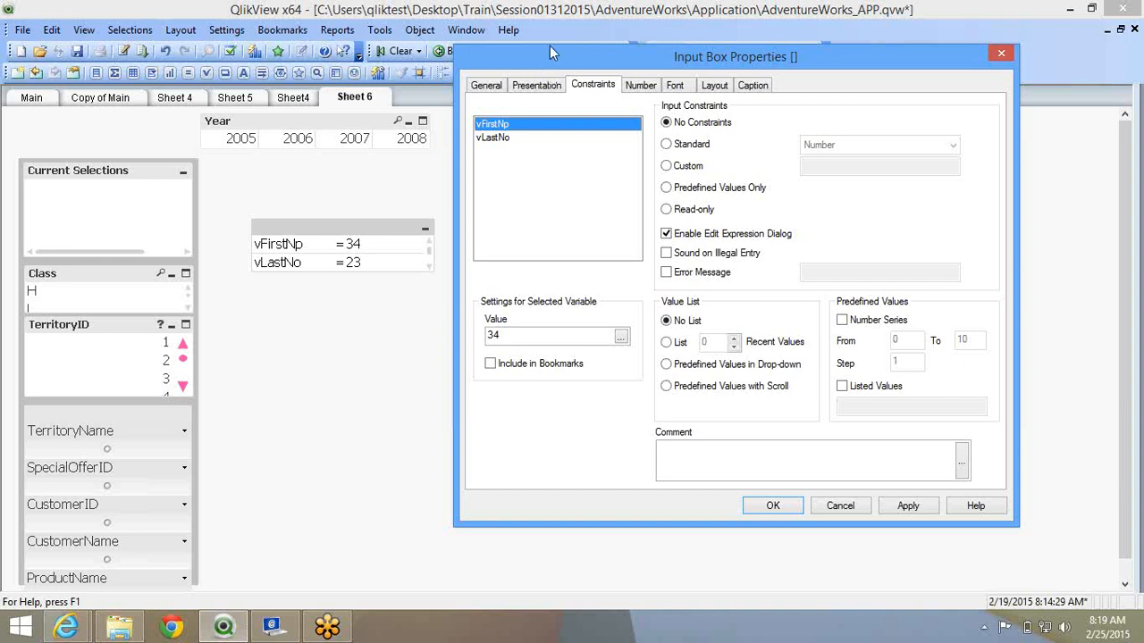
pyautogui.click(506, 139)
pyautogui.click(516, 125)
pyautogui.click(688, 145)
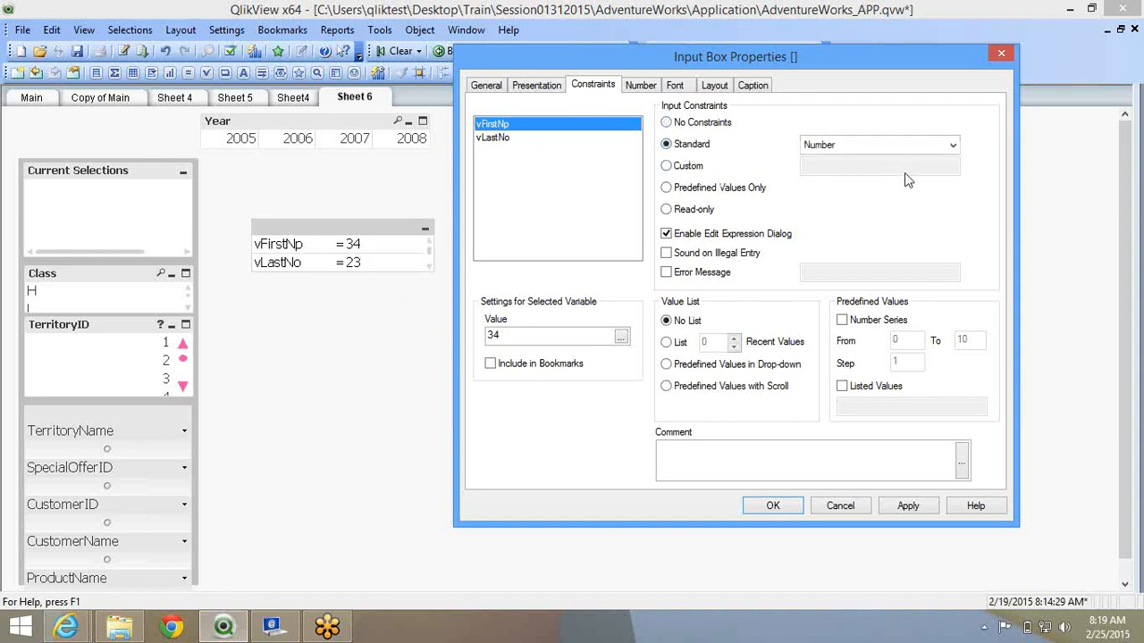
pyautogui.click(904, 149)
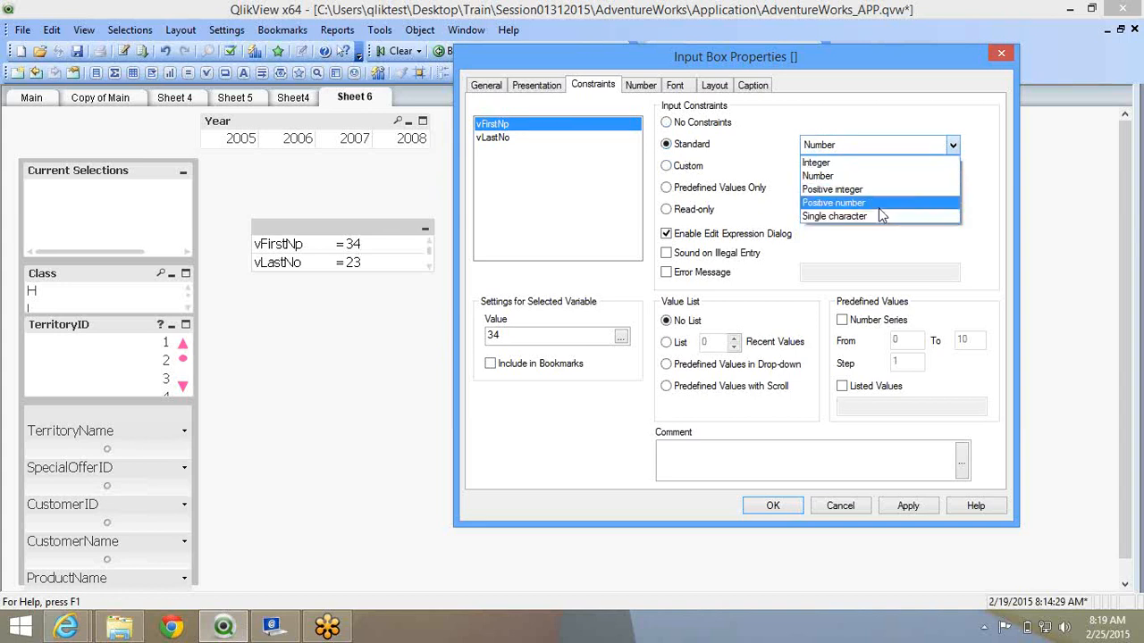
pyautogui.click(845, 176)
pyautogui.click(844, 145)
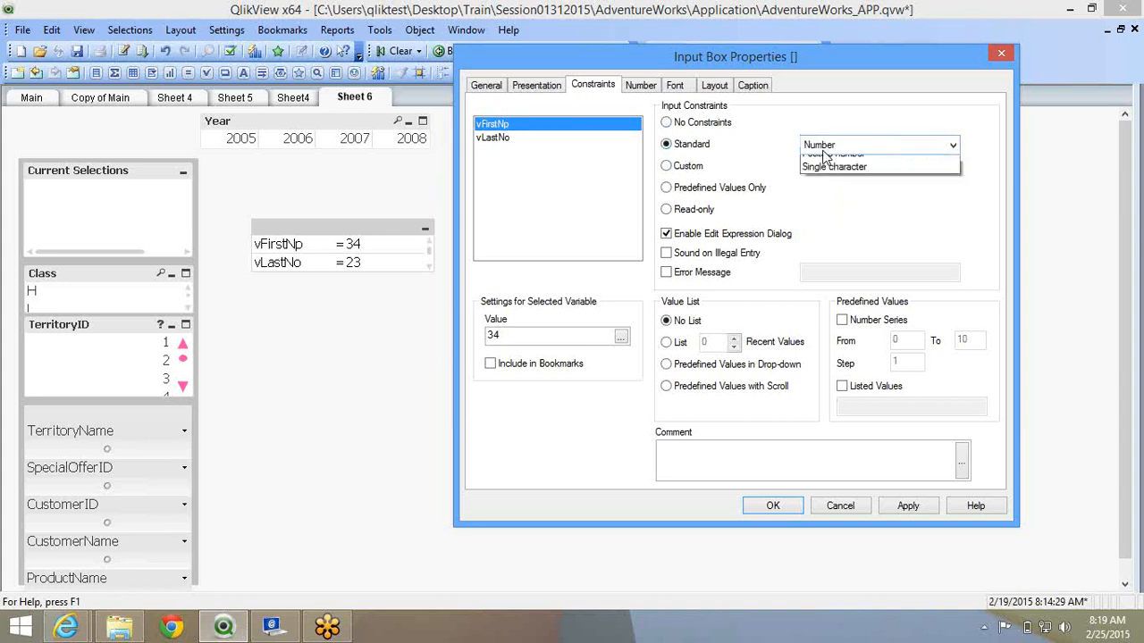
pyautogui.click(830, 177)
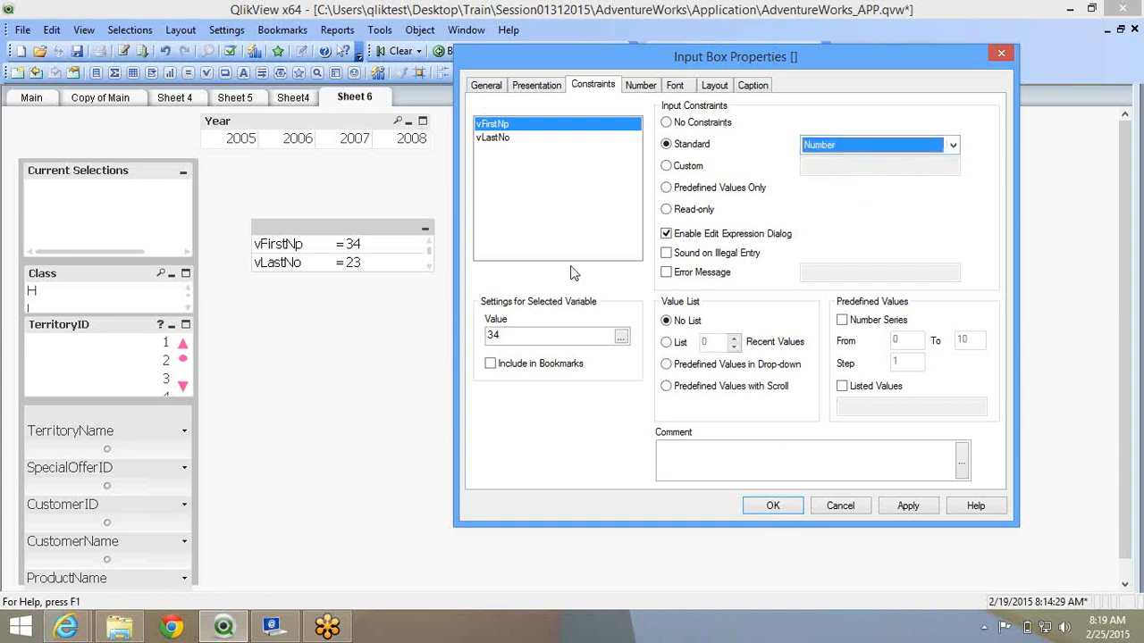
pyautogui.click(785, 505)
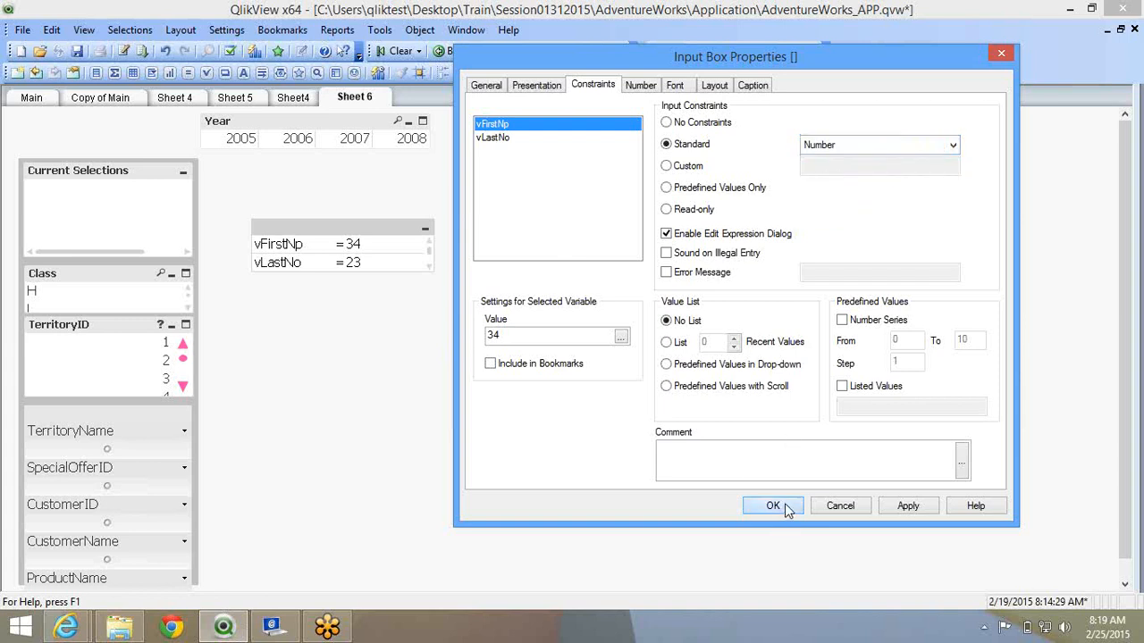
# Test the input constraint by entering the text ;jsdf for vFirstNp and poijasdf for vLastNo.
pyautogui.click(393, 246)
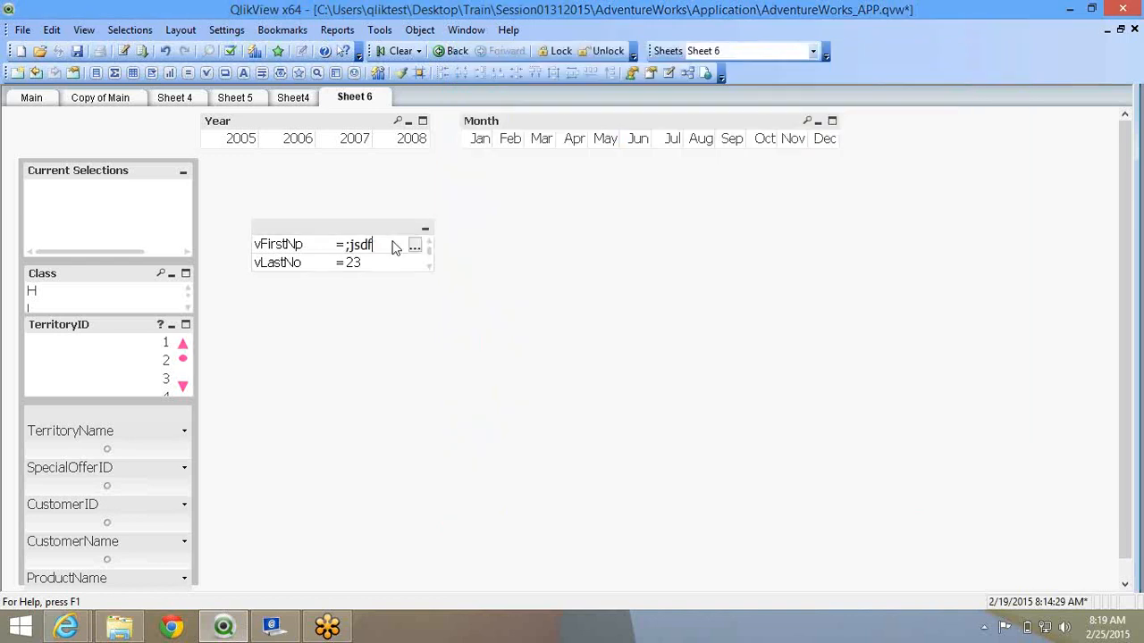
pyautogui.write(';sjdf')
pyautogui.press('Return')
pyautogui.click(363, 267)
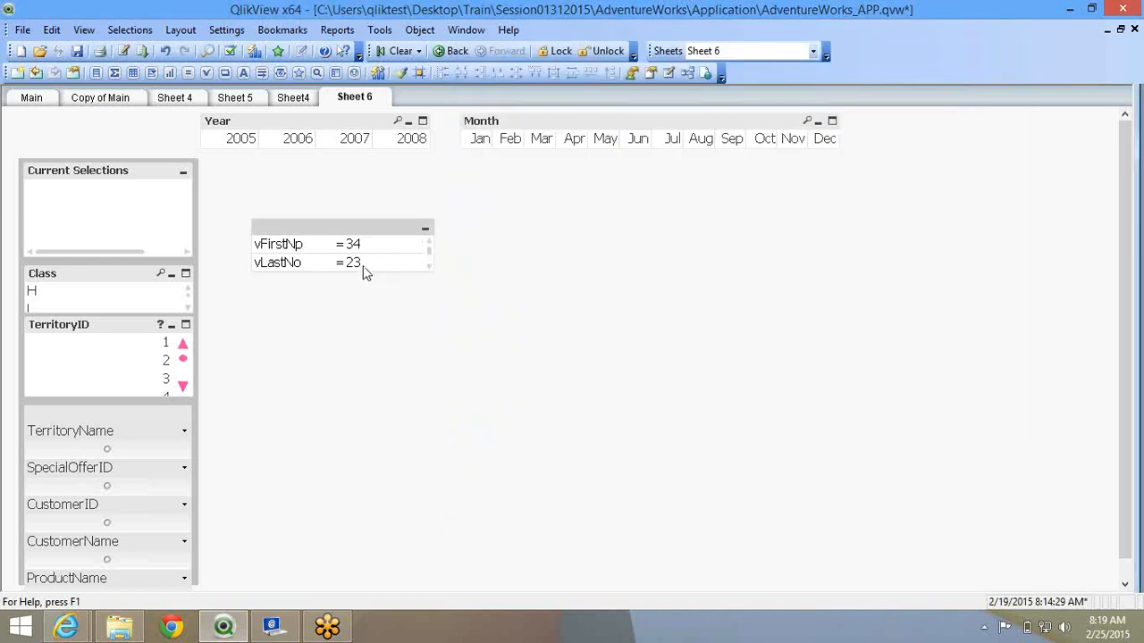
pyautogui.click(380, 267)
pyautogui.write('poijasdf')
pyautogui.press('Return')
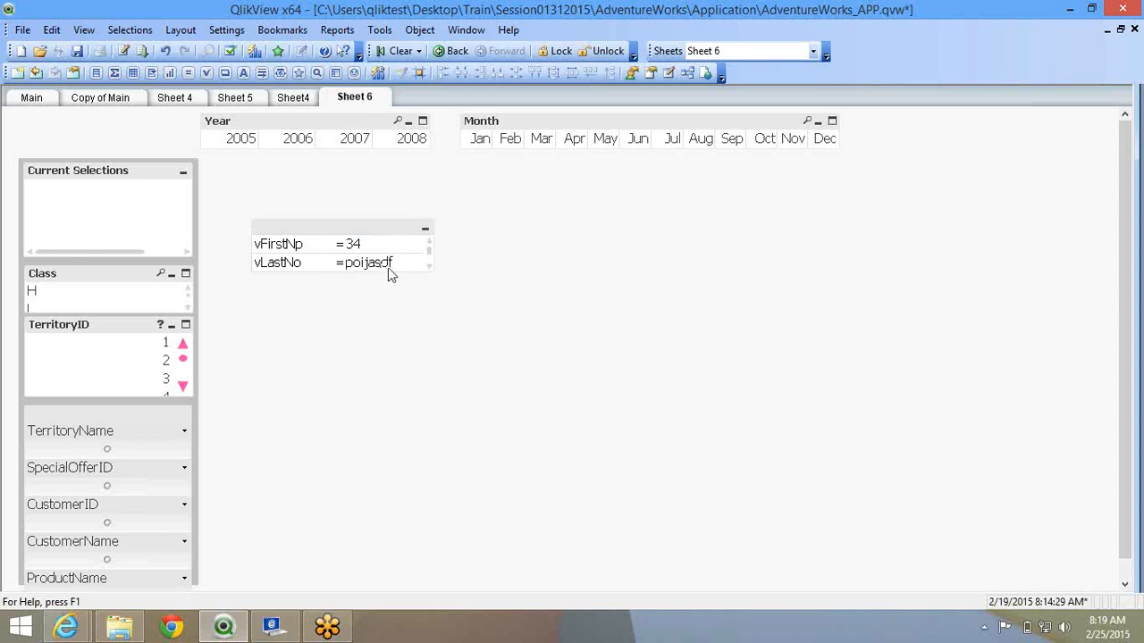
# Set vLastNo to 23 in the input box.
pyautogui.click(388, 267)
pyautogui.write('23')
pyautogui.press('Return')
# Limit the input for vFirstNp to predefined values only in the input box properties.
pyautogui.rightClick(366, 230)
pyautogui.click(473, 240)
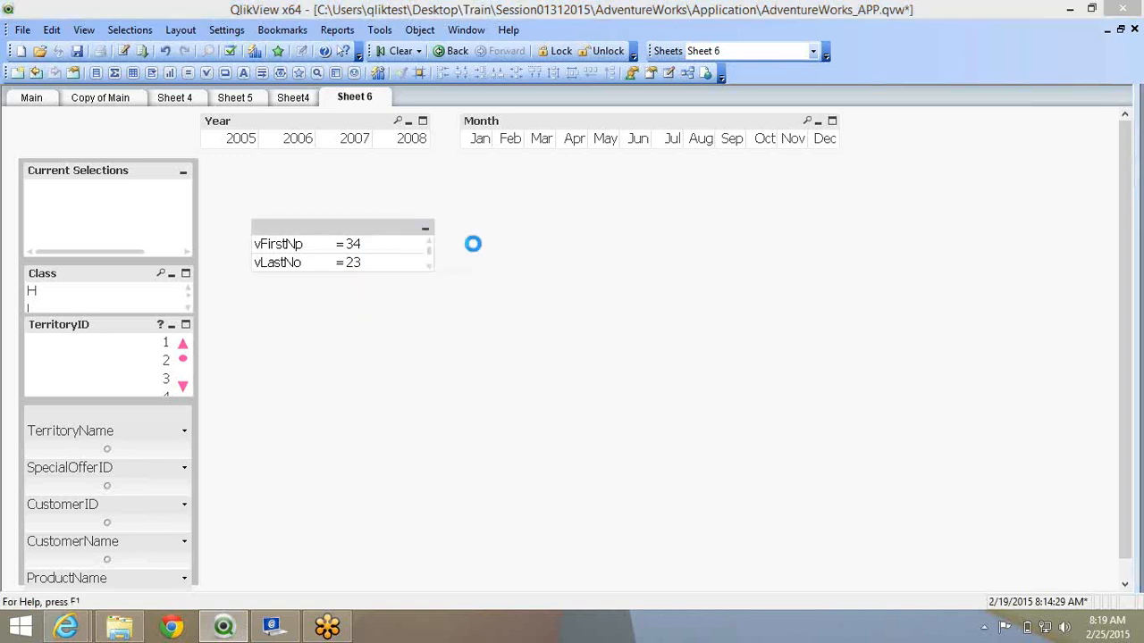
pyautogui.moveTo(481, 75); pyautogui.dragTo(638, 53)
pyautogui.click(666, 155)
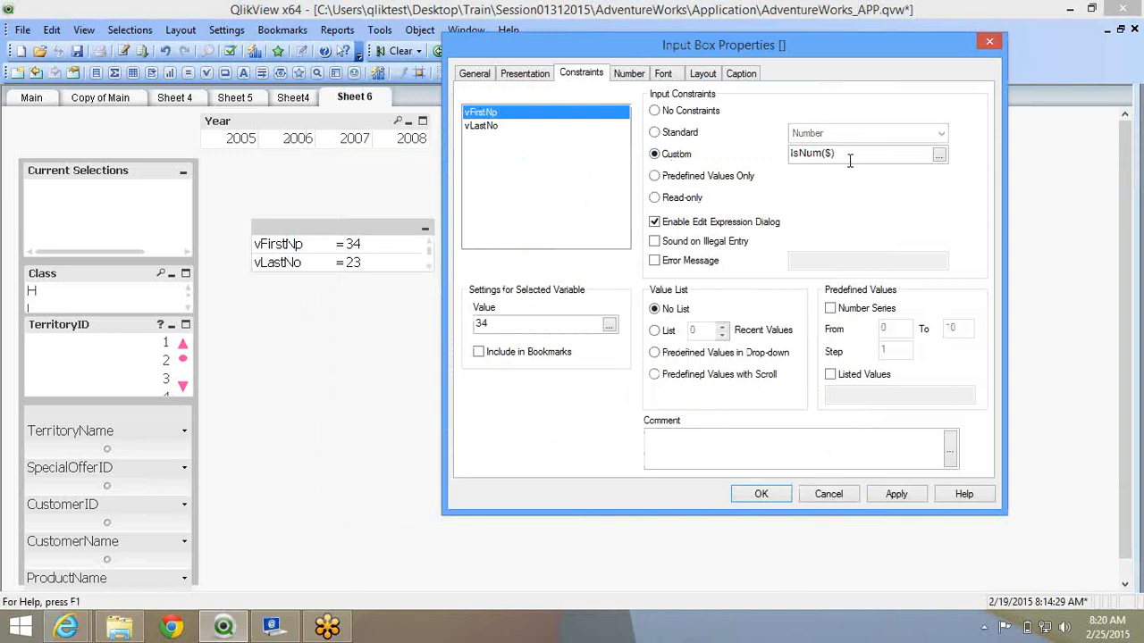
pyautogui.click(670, 179)
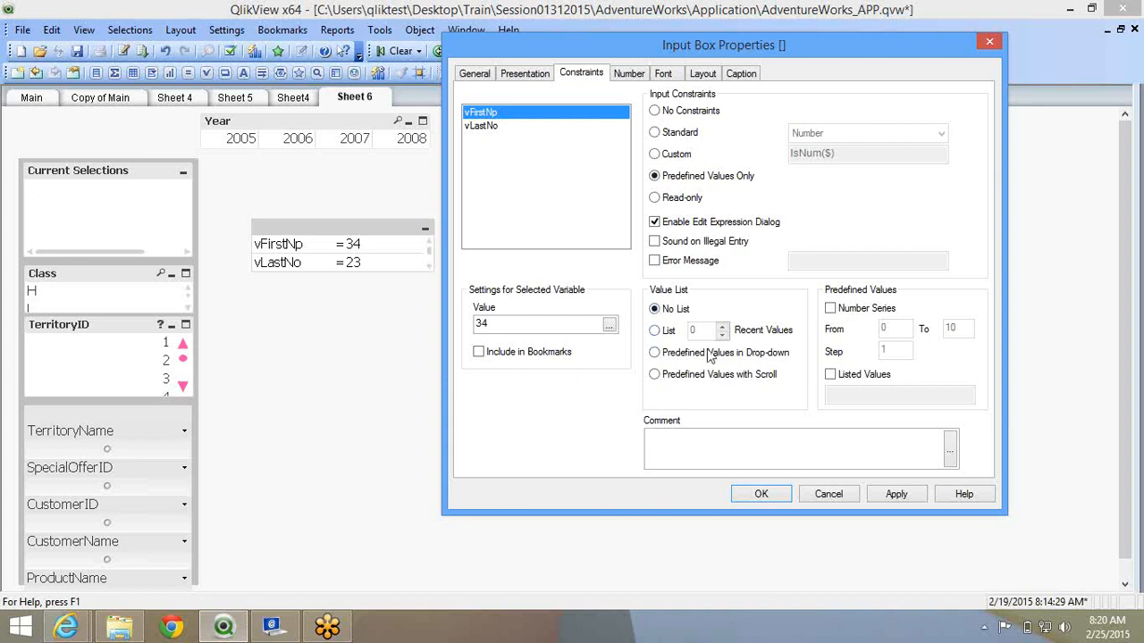
# Set the value list for vFirstNp to the 2 most recent values.
pyautogui.click(664, 338)
pyautogui.click(726, 328)
pyautogui.click(722, 327)
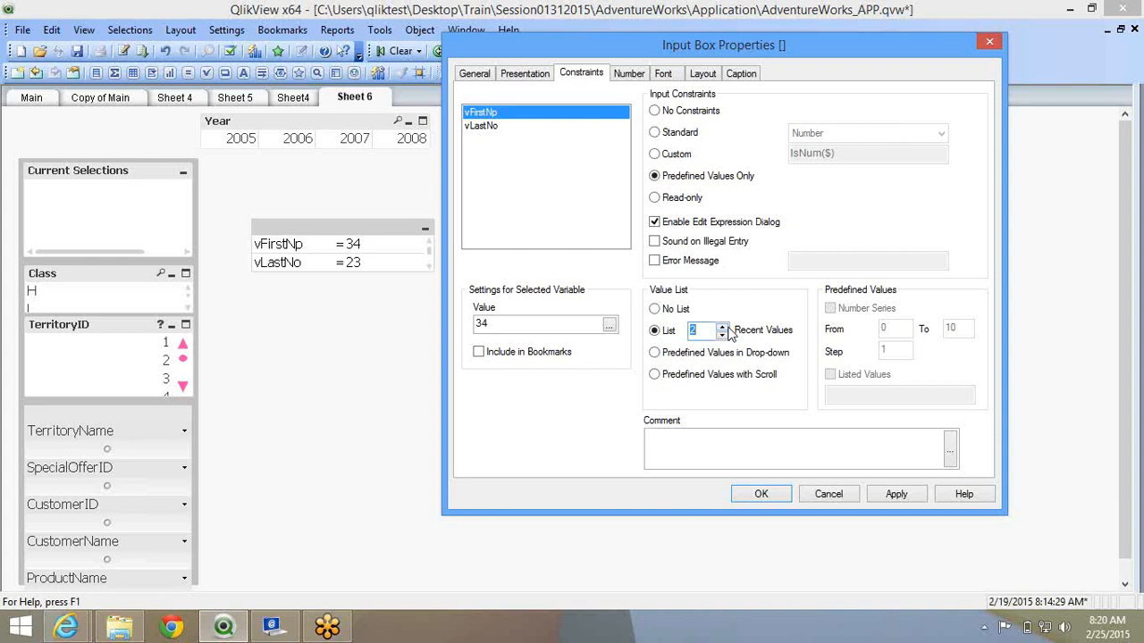
# Give vFirstNp a drop-down of predefined values using a 0 to 10 number series, enable listed values, accept, and expand the drop-down.
pyautogui.click(682, 358)
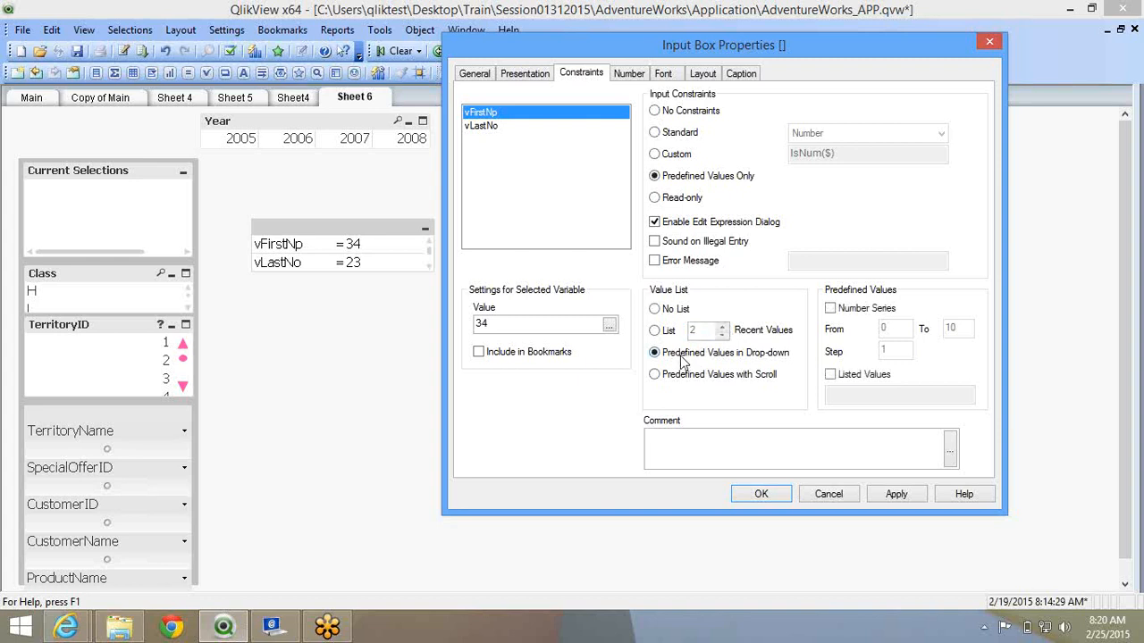
pyautogui.click(830, 309)
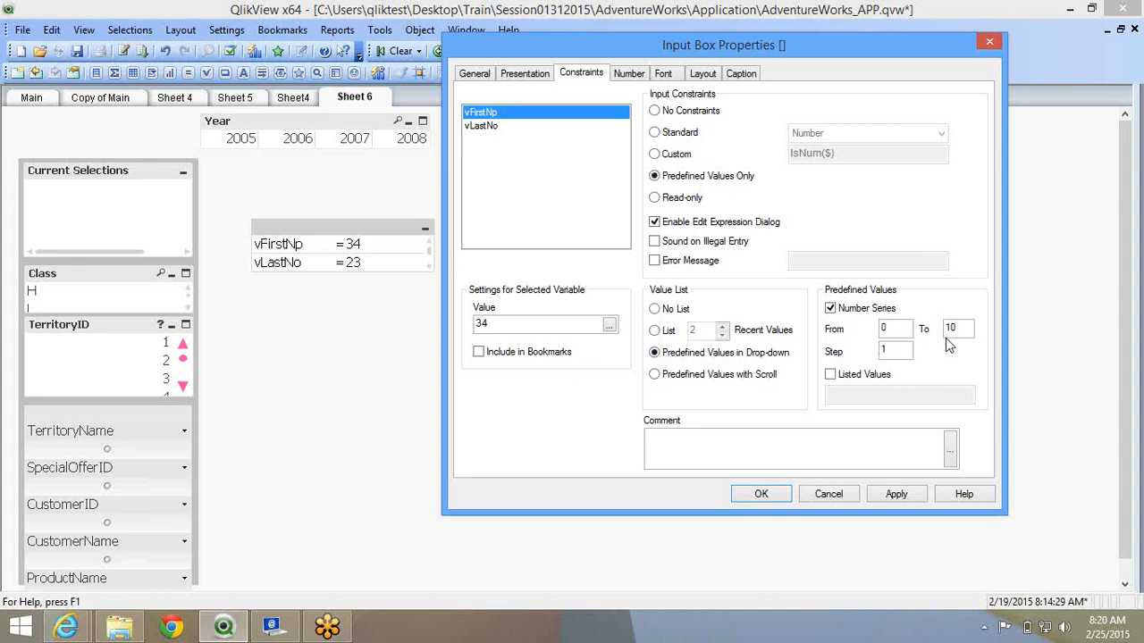
pyautogui.moveTo(960, 328); pyautogui.dragTo(941, 328)
pyautogui.click(837, 379)
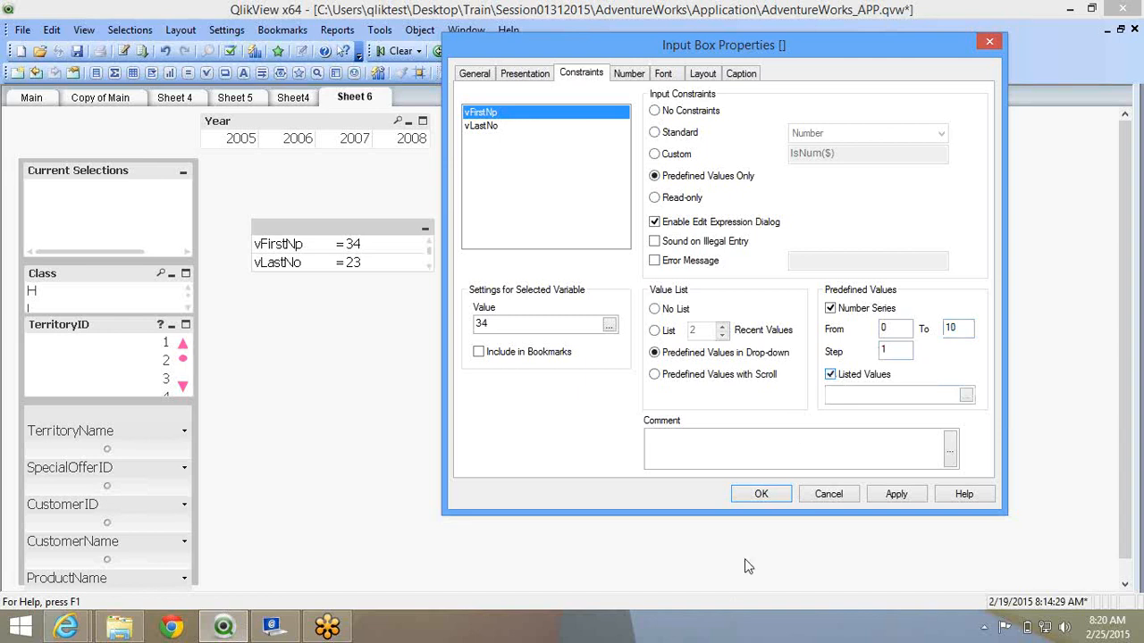
pyautogui.click(762, 494)
pyautogui.click(415, 242)
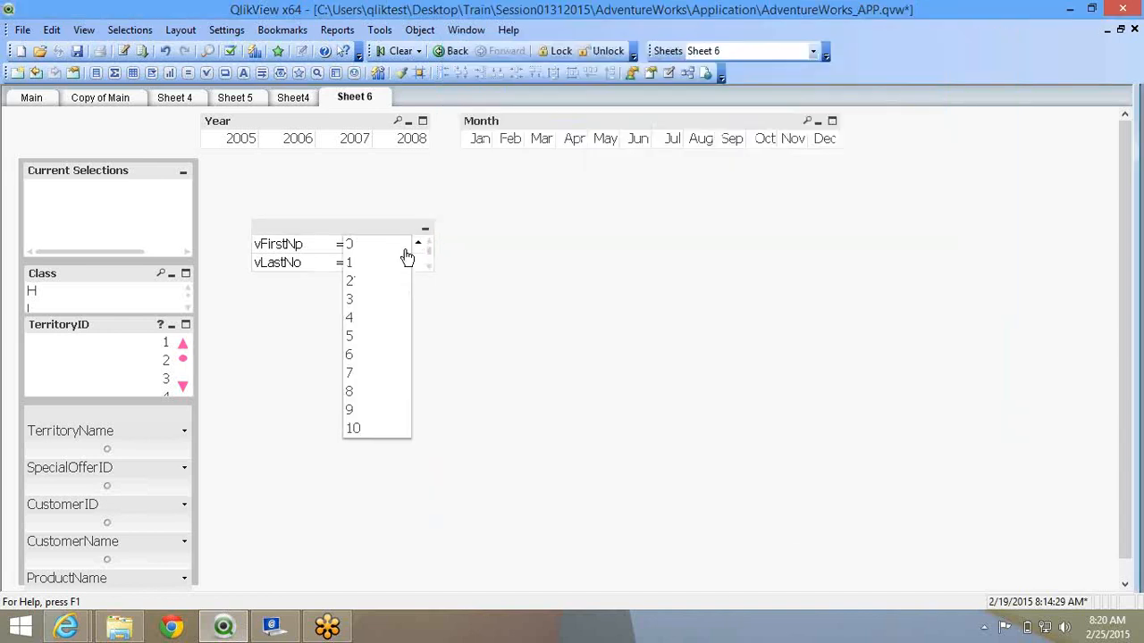
# Change the value list for vFirstNp to predefined values with scroll in the input box properties.
pyautogui.click(348, 233)
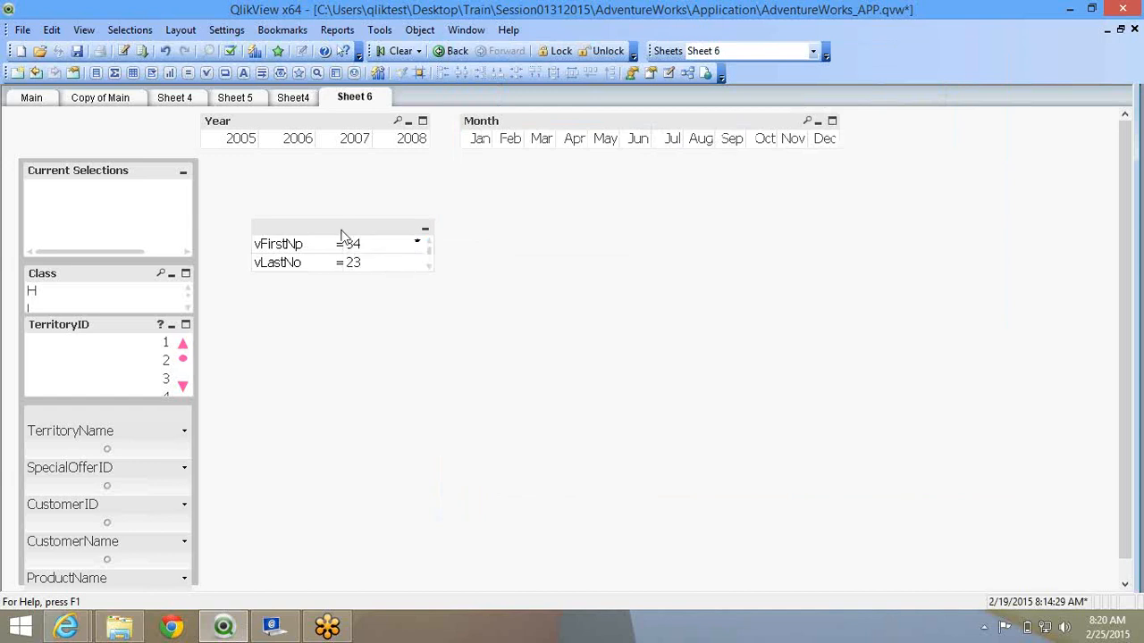
pyautogui.rightClick(349, 232)
pyautogui.click(386, 237)
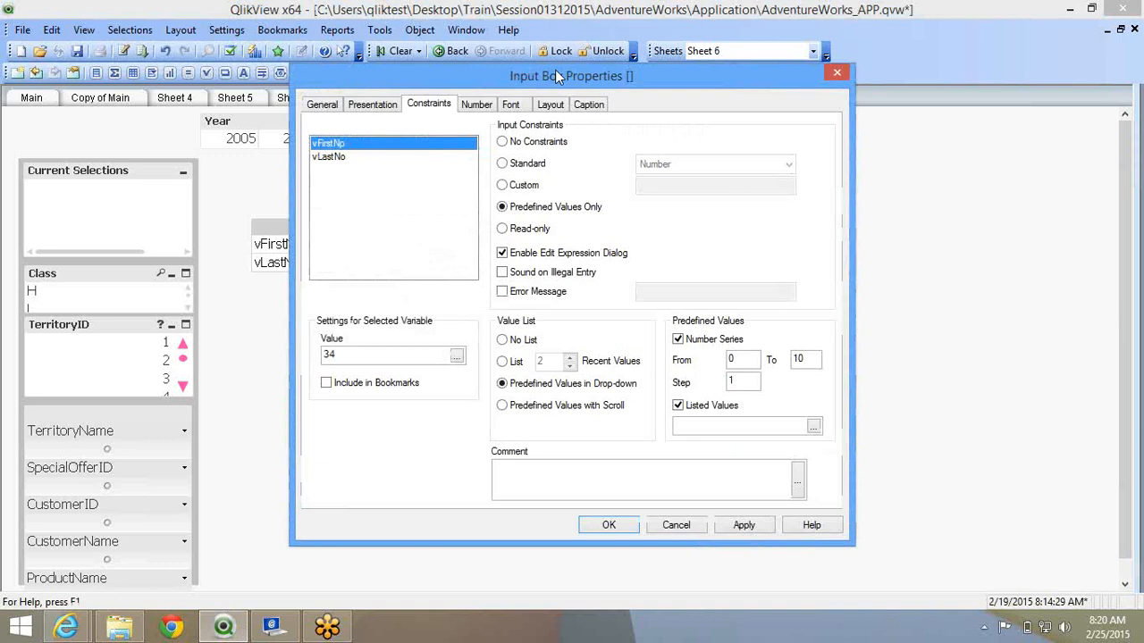
pyautogui.moveTo(555, 70); pyautogui.dragTo(730, 3)
pyautogui.click(729, 340)
pyautogui.click(915, 459)
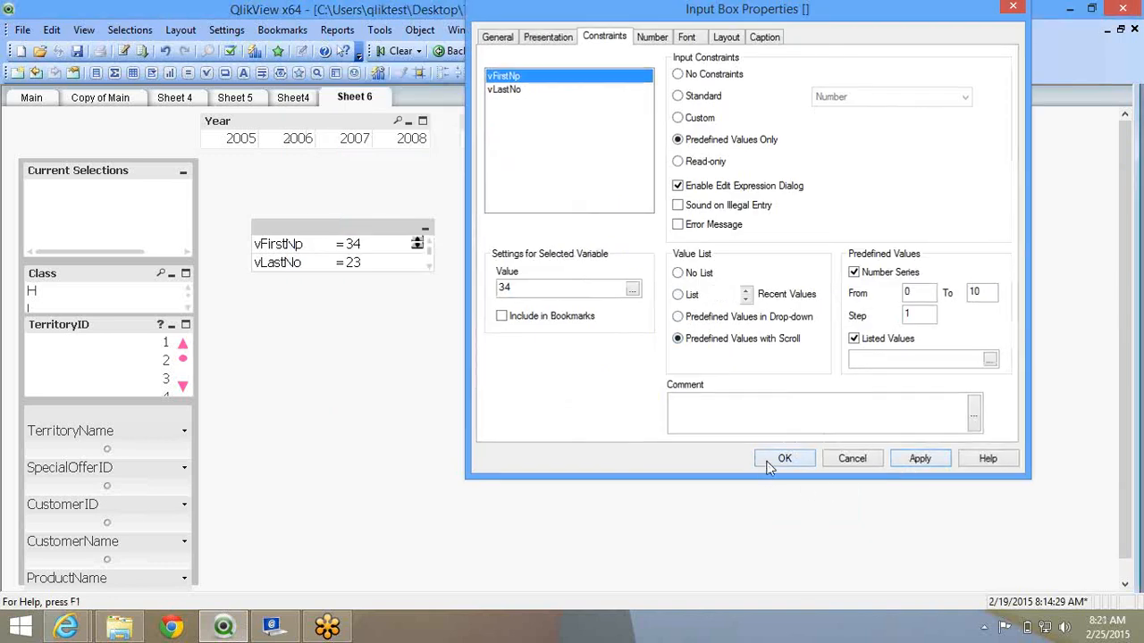
pyautogui.click(768, 459)
# Scroll vFirstNp through its predefined values in the input box and leave it at 3.
pyautogui.click(416, 247)
pyautogui.click(416, 246)
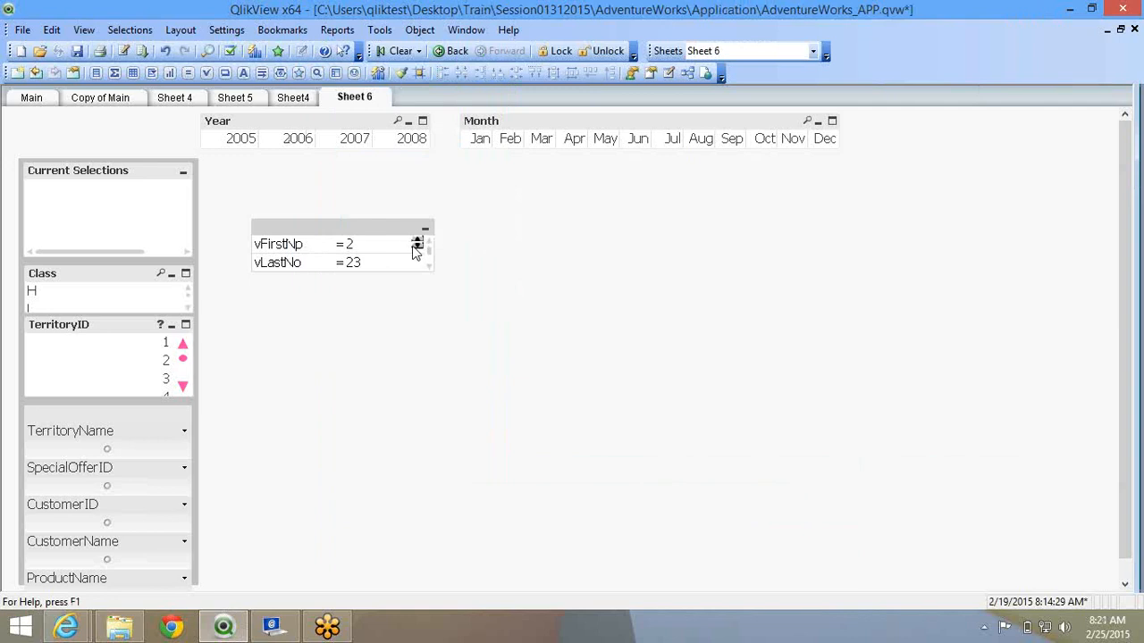
pyautogui.click(417, 247)
pyautogui.click(416, 248)
pyautogui.click(416, 243)
pyautogui.click(417, 243)
# Set the value list for vFirstNp back to a predefined-values drop-down and enable sound on illegal entry.
pyautogui.rightClick(378, 244)
pyautogui.click(424, 248)
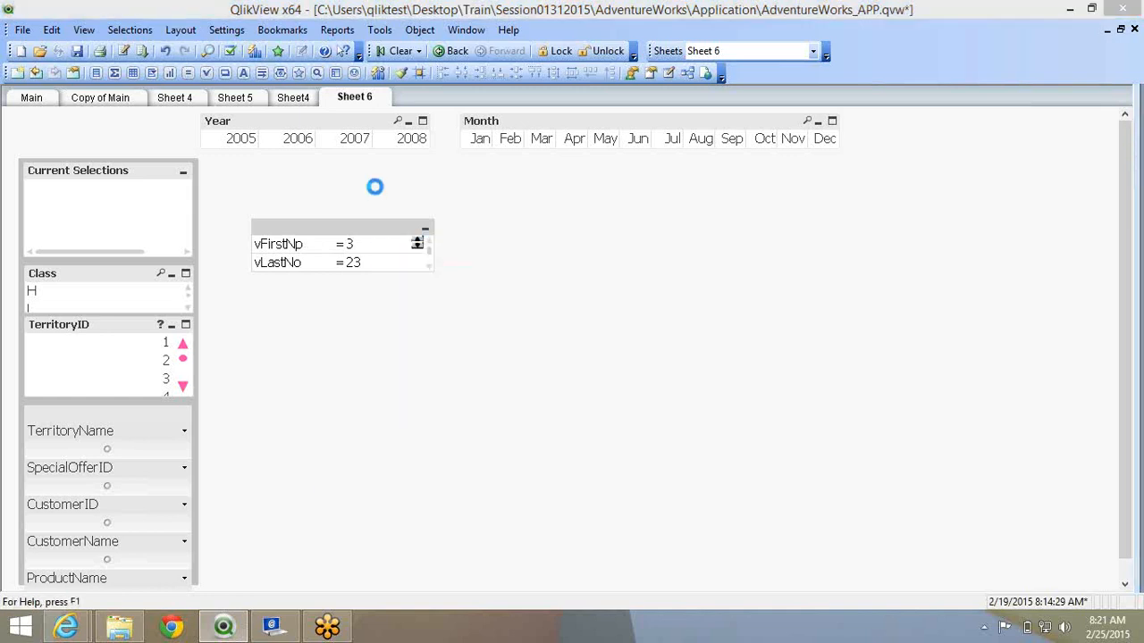
pyautogui.moveTo(422, 85); pyautogui.dragTo(590, 56)
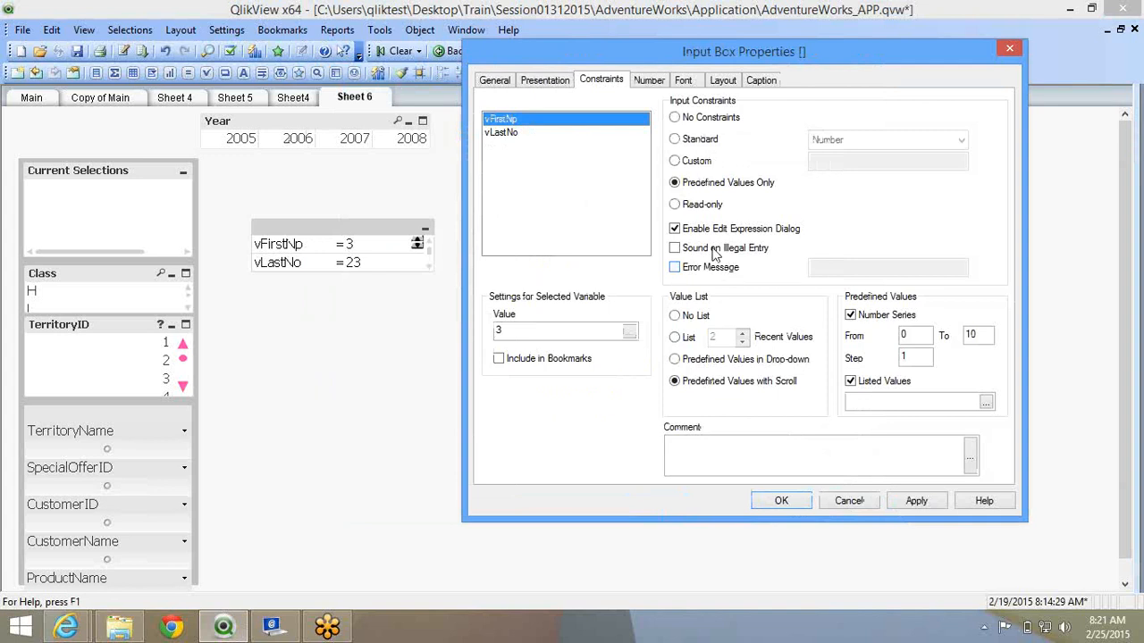
pyautogui.click(696, 206)
pyautogui.click(699, 184)
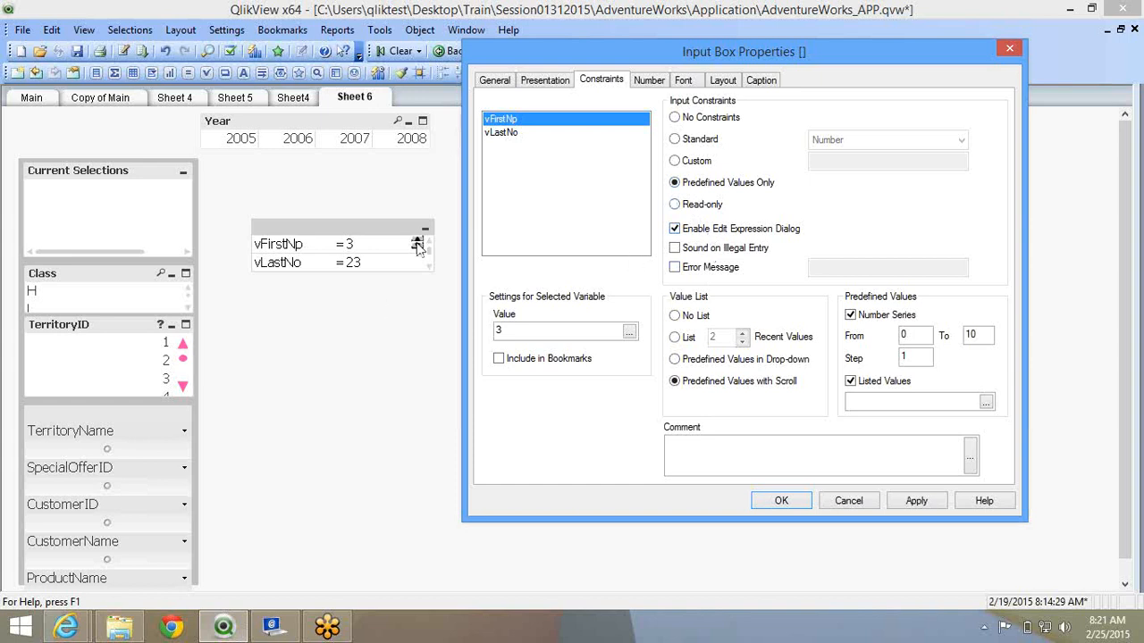
pyautogui.click(710, 360)
pyautogui.click(700, 250)
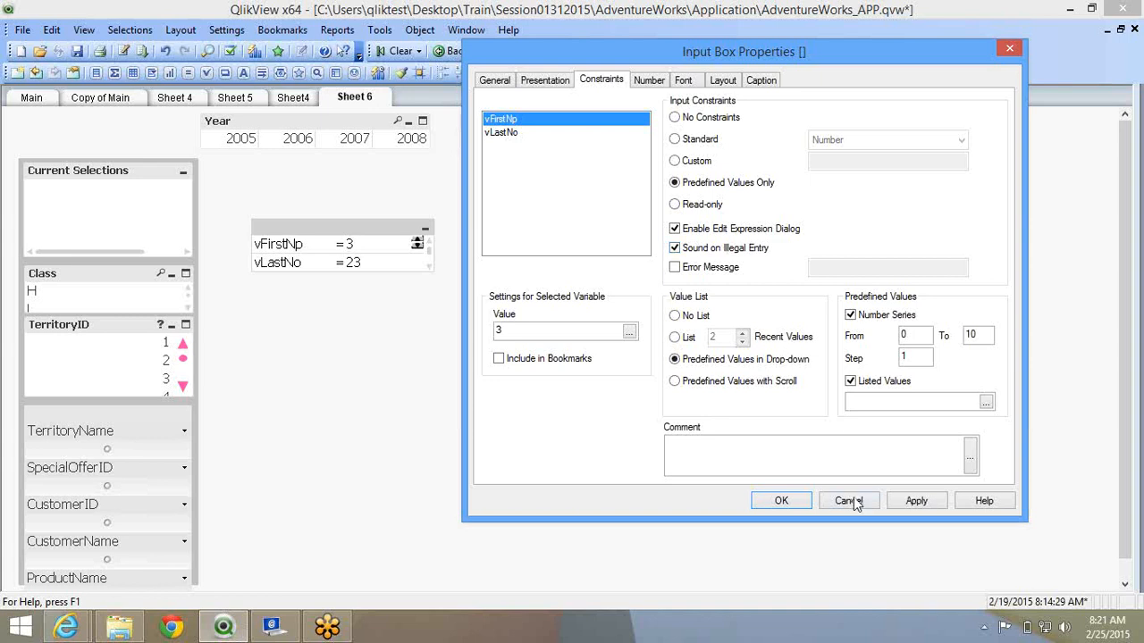
pyautogui.click(782, 501)
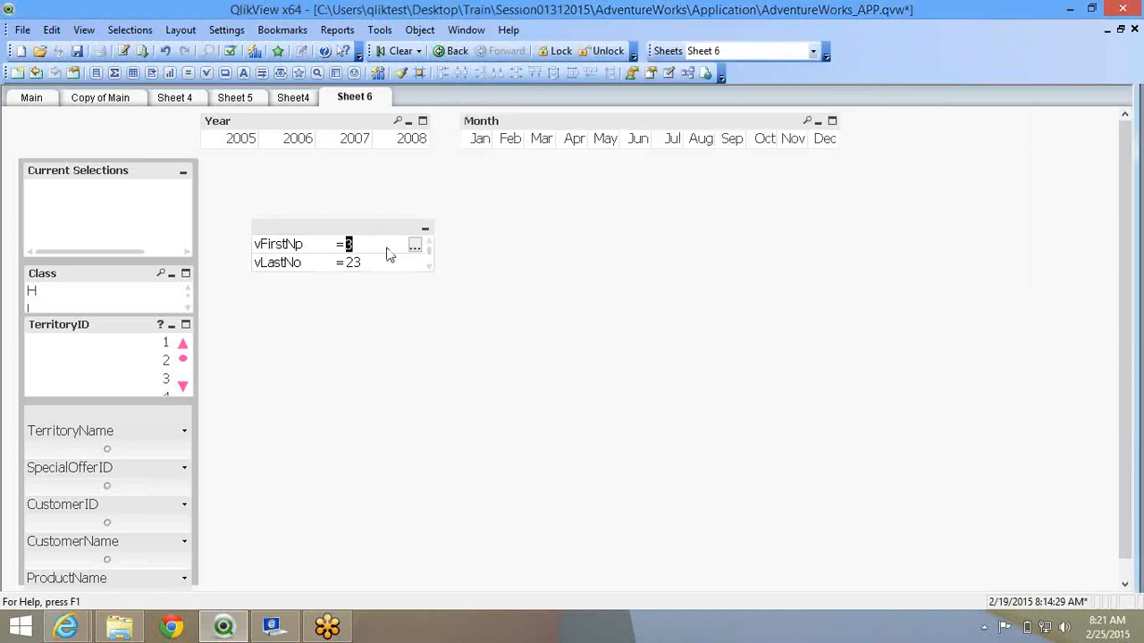
# Try to enter the out-of-range values 987 and 89 for vFirstNp in the input box.
pyautogui.write('987')
pyautogui.press('Return')
pyautogui.write('89')
pyautogui.press('Return')
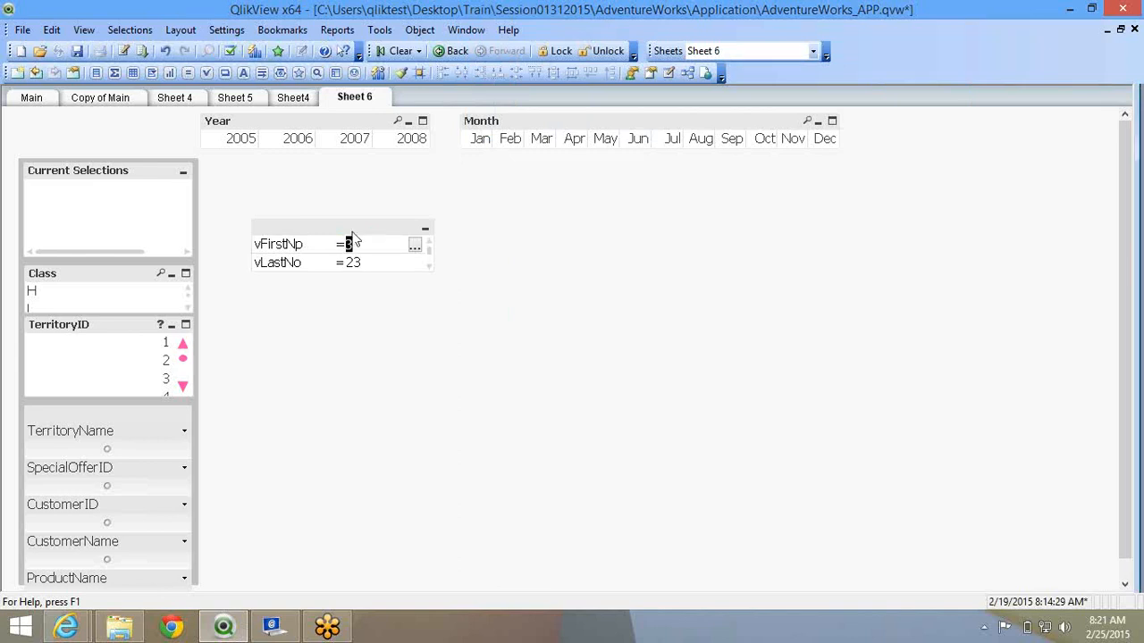
# Replace vFirstNp's illegal-entry sound with the error message "Please enter 1 to 10" and test it by entering 43.
pyautogui.rightClick(351, 228)
pyautogui.click(363, 239)
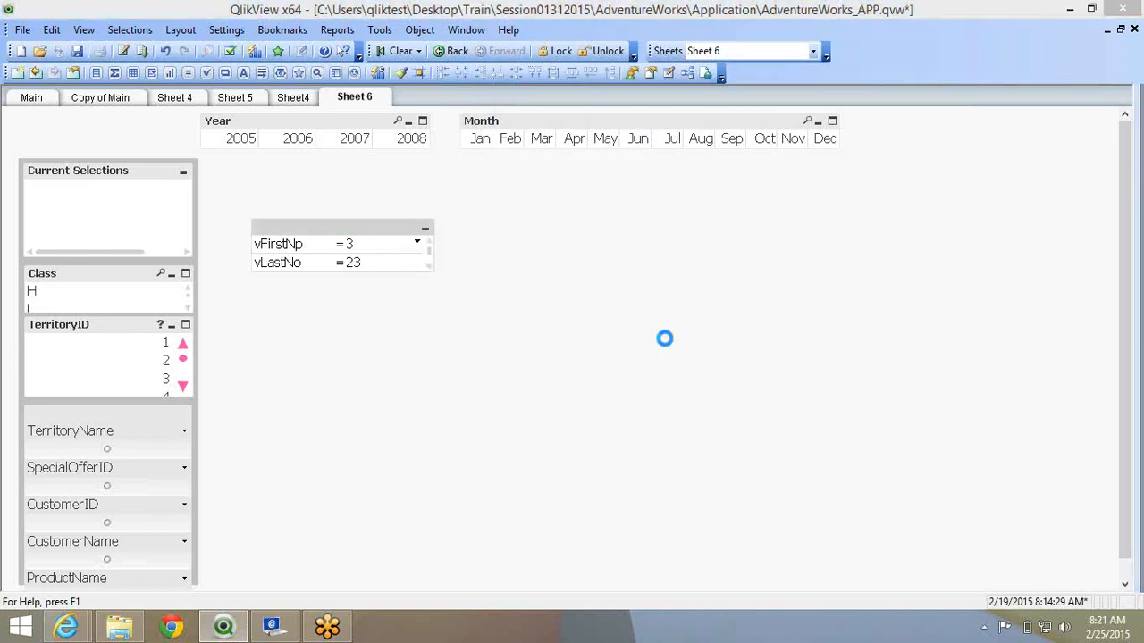
pyautogui.click(536, 291)
pyautogui.click(733, 289)
pyautogui.write('Pleaae')
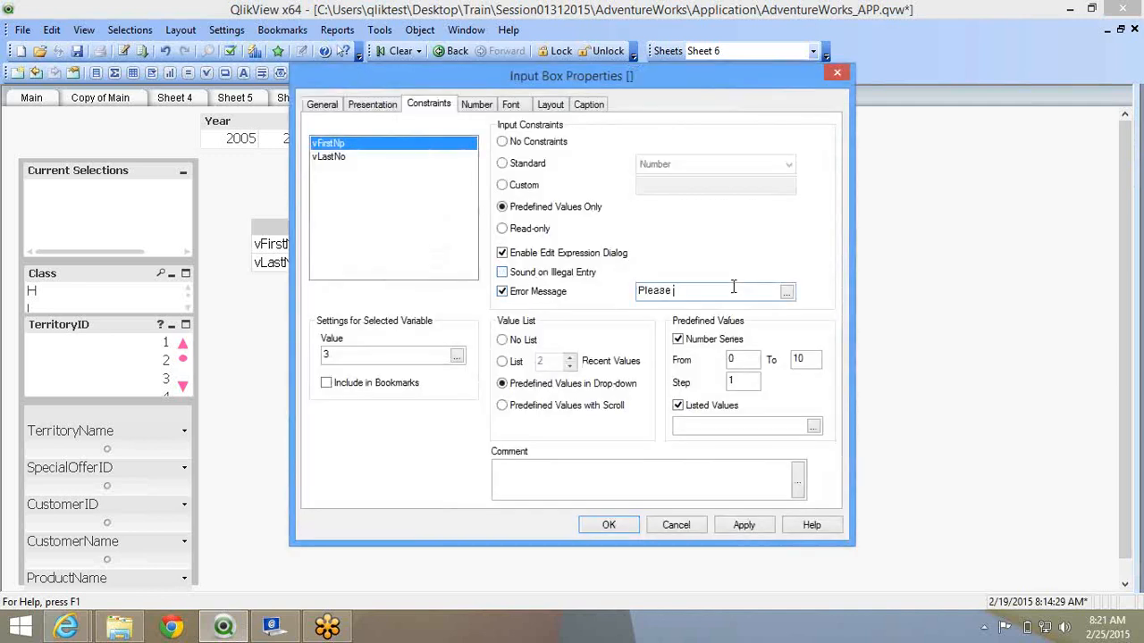
pyautogui.write(' enter 1 to 10')
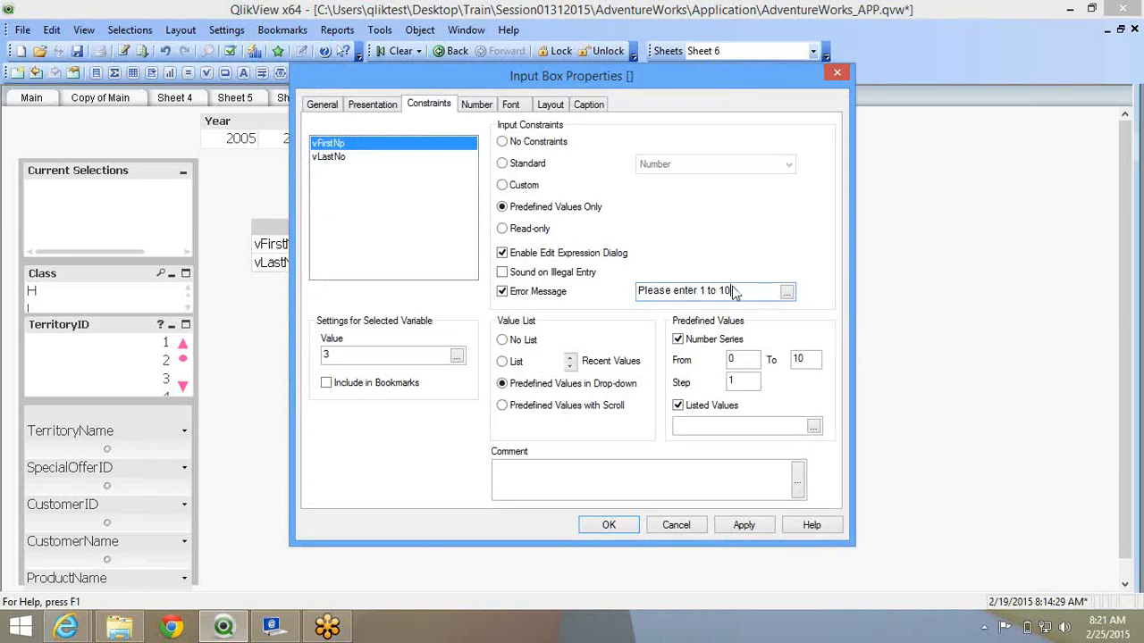
pyautogui.press('Return')
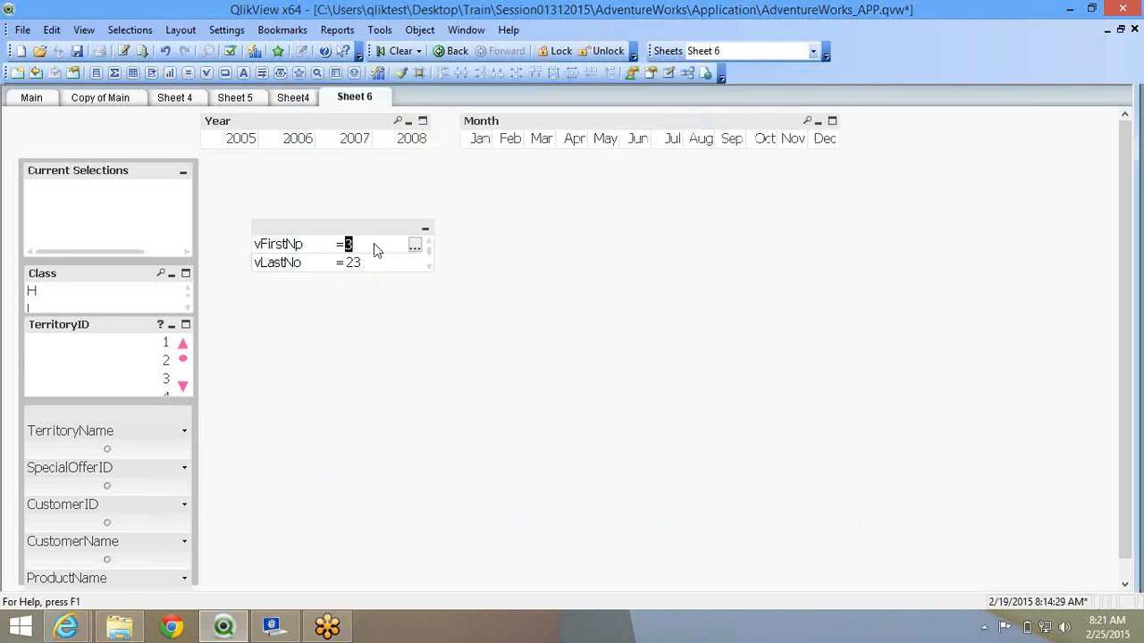
pyautogui.press('Return')
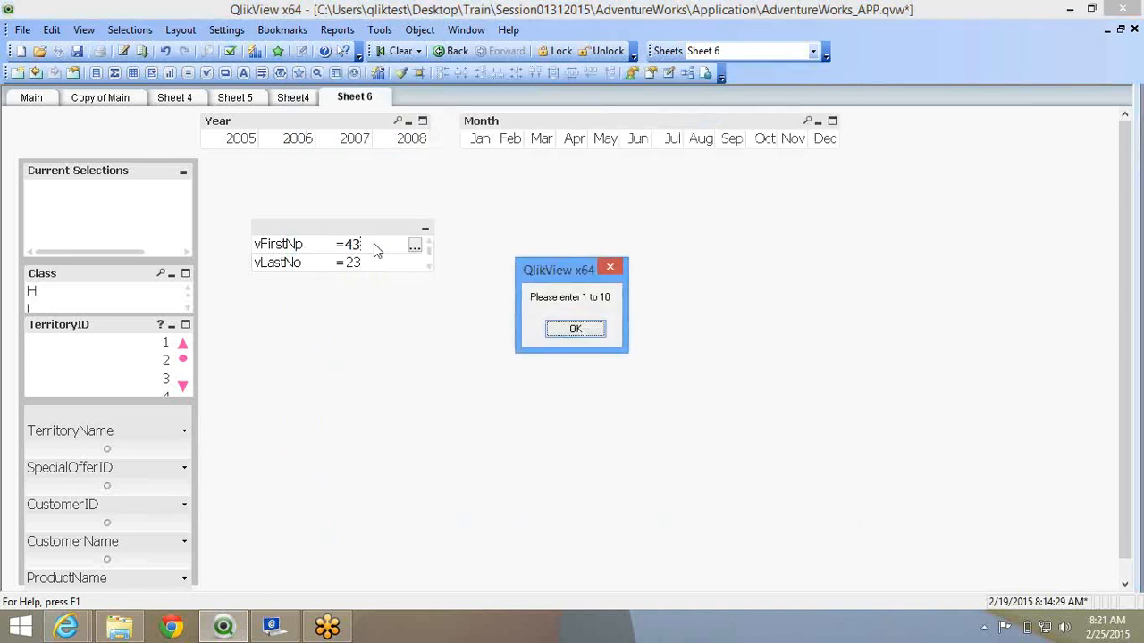
pyautogui.click(575, 331)
# Review the number, font, layout, caption, general and presentation settings of the input box.
pyautogui.rightClick(369, 237)
pyautogui.click(380, 243)
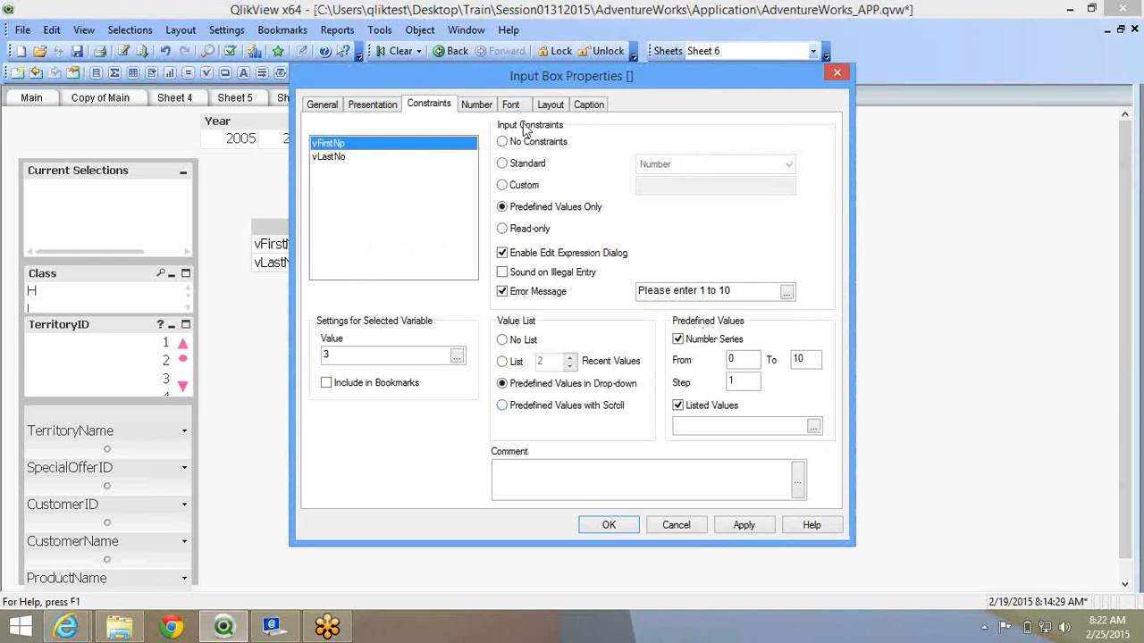
pyautogui.click(476, 104)
pyautogui.click(511, 105)
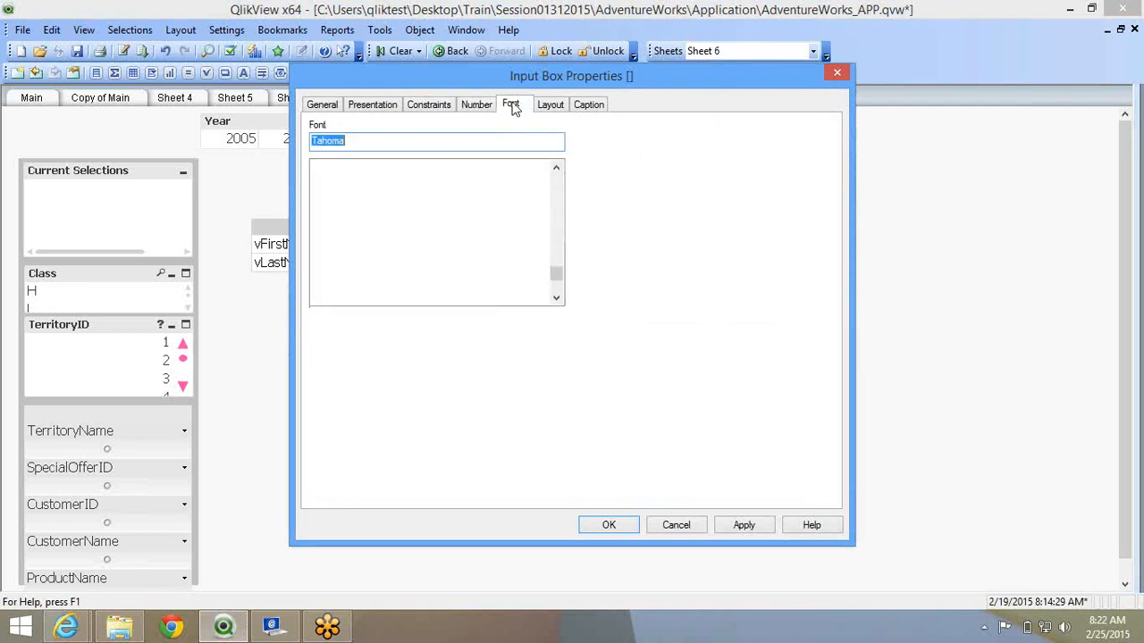
pyautogui.click(550, 104)
pyautogui.click(585, 105)
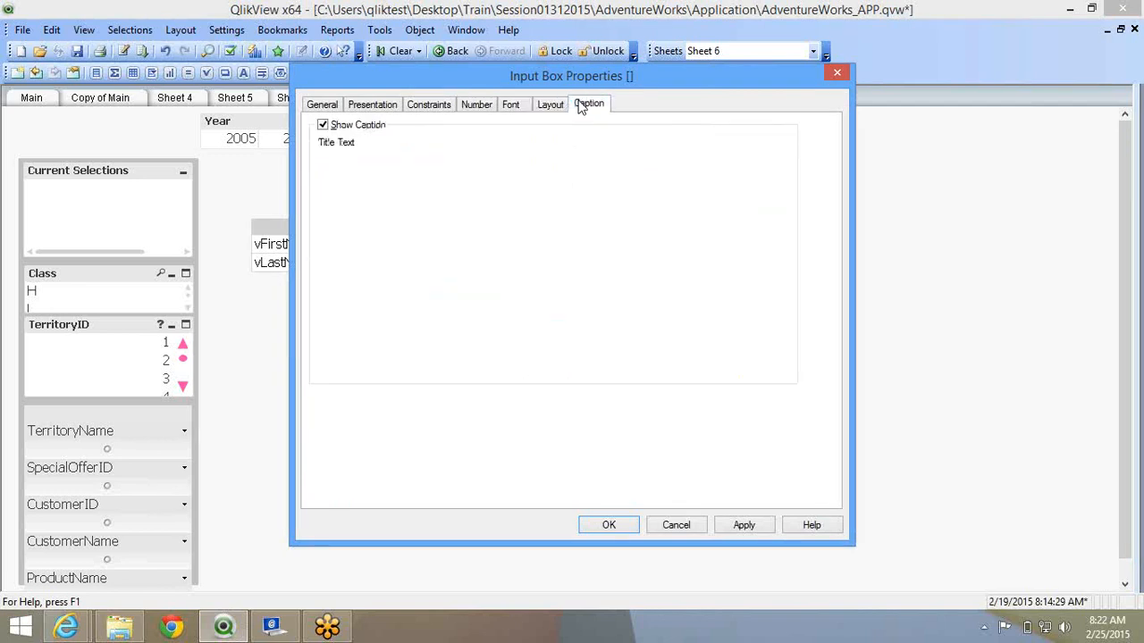
pyautogui.click(323, 105)
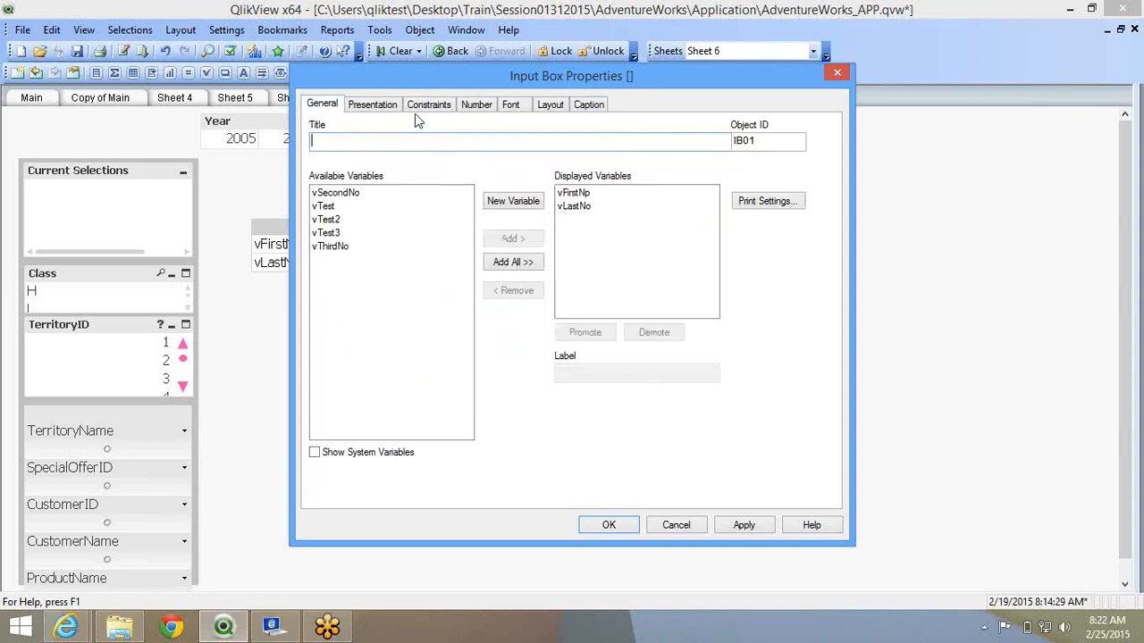
pyautogui.click(372, 105)
pyautogui.click(609, 526)
# Move the input box beneath the Year list box and add a slider object for the TerritoryID field.
pyautogui.moveTo(288, 225); pyautogui.dragTo(246, 169)
pyautogui.rightClick(505, 248)
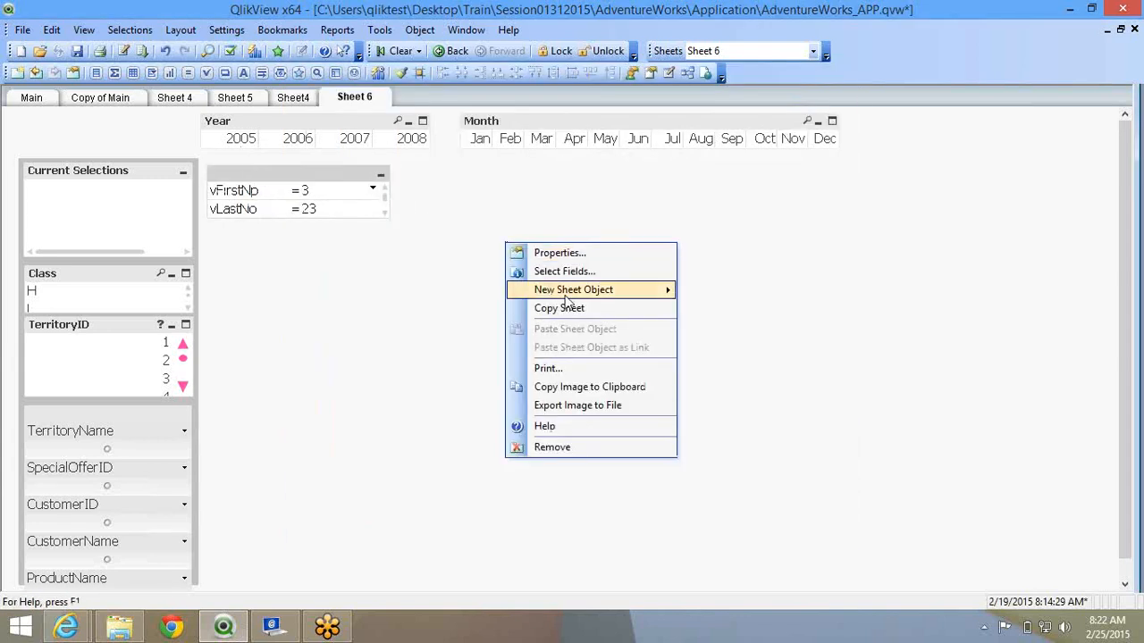
pyautogui.moveTo(565, 295)
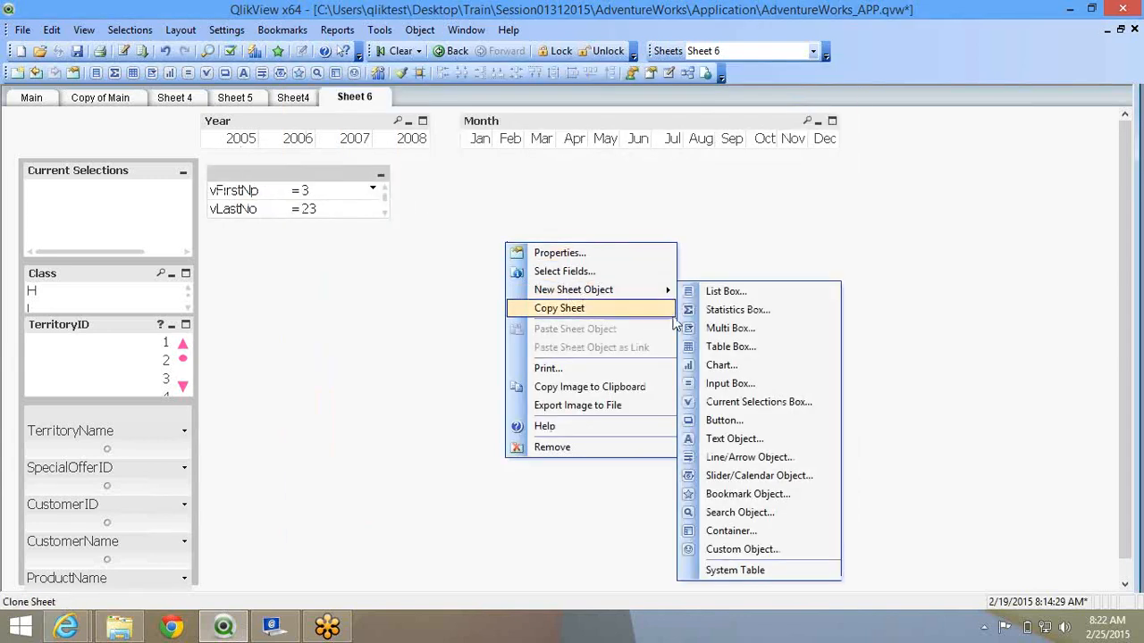
pyautogui.click(783, 478)
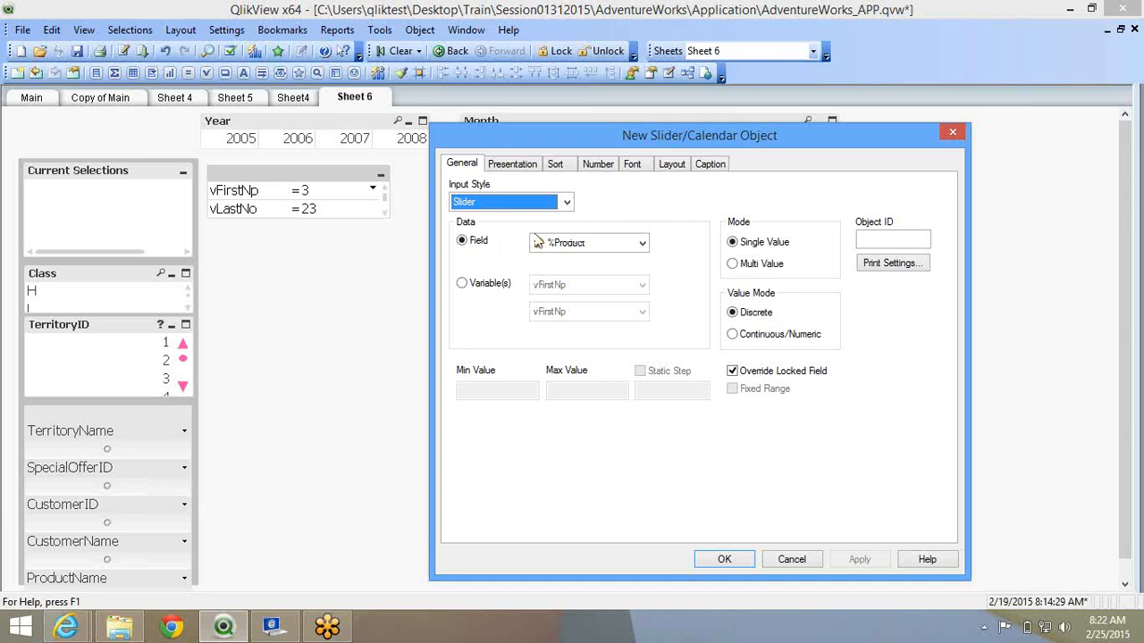
pyautogui.click(554, 241)
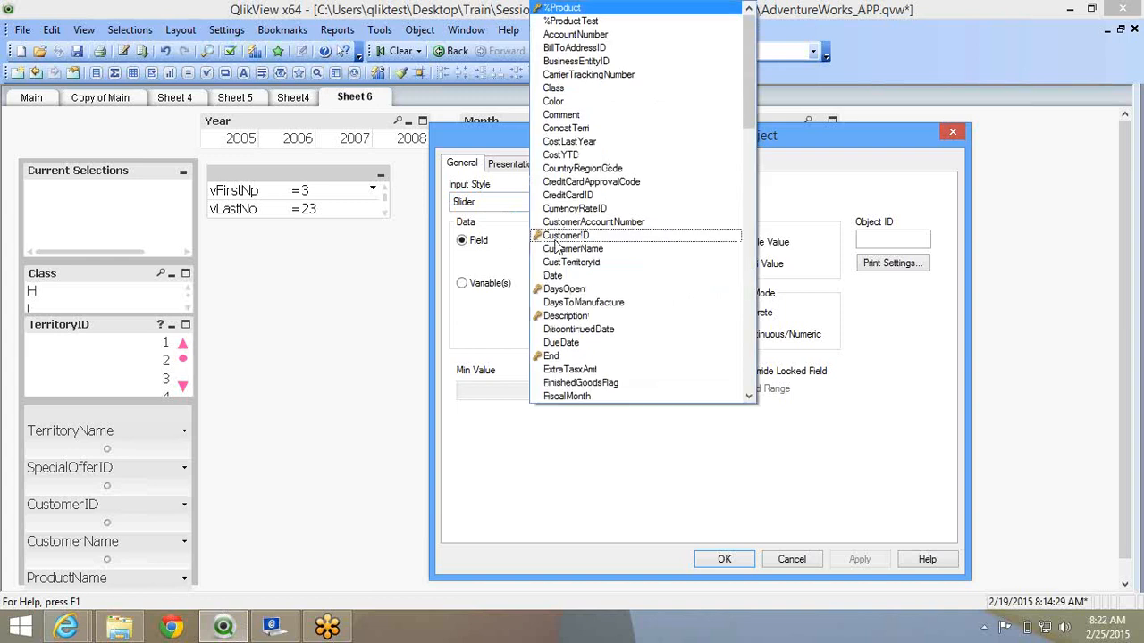
pyautogui.moveTo(749, 100); pyautogui.dragTo(757, 353)
pyautogui.click(634, 289)
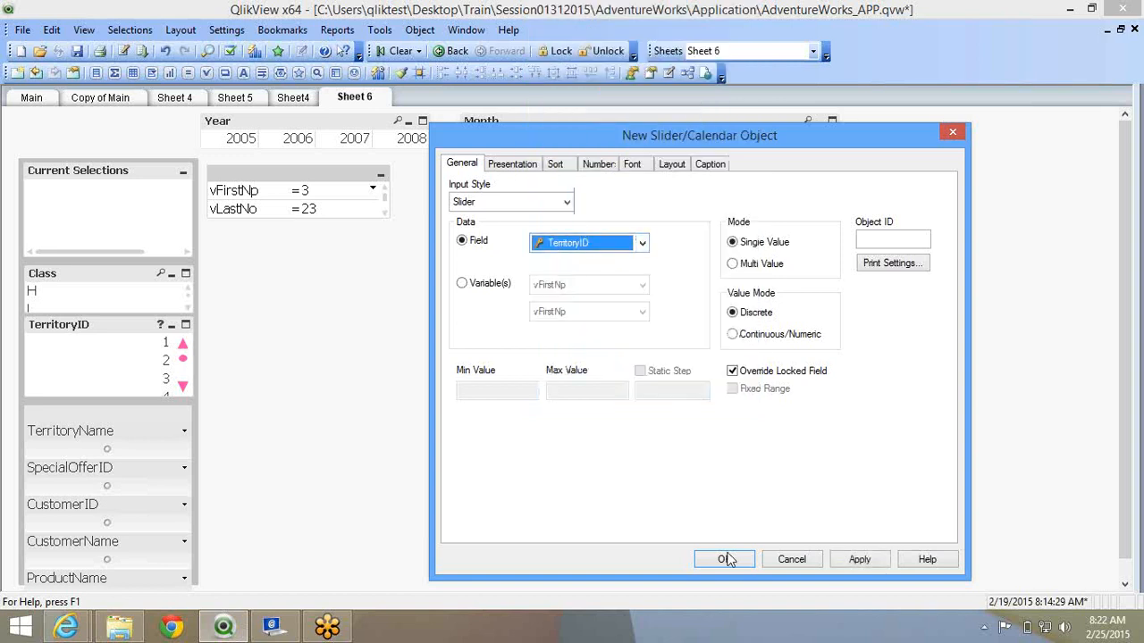
pyautogui.click(724, 560)
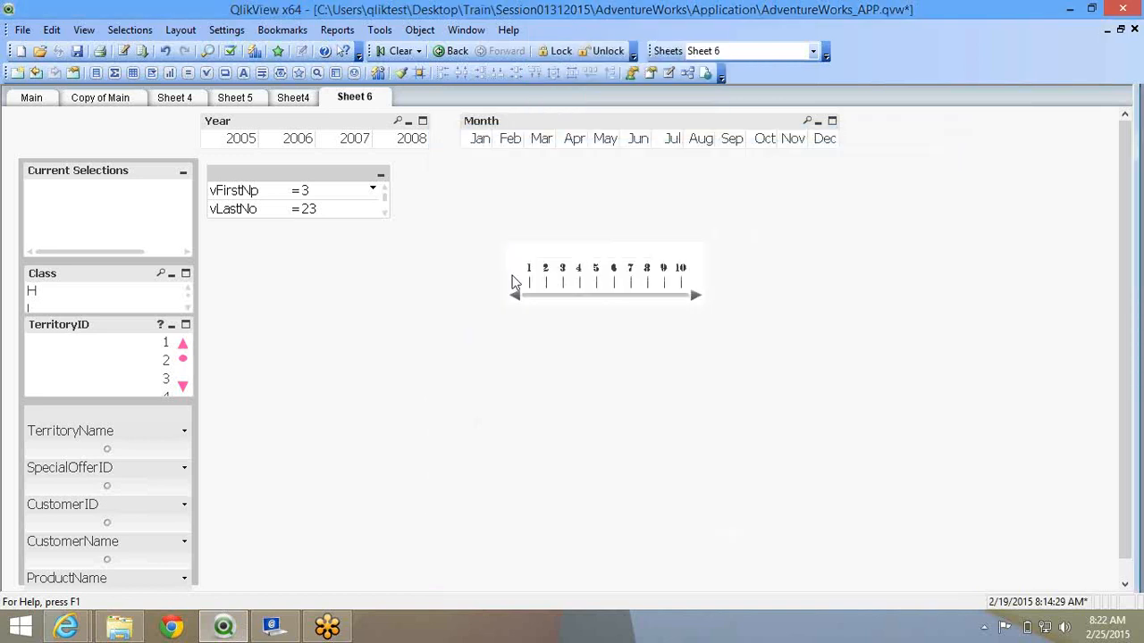
# Widen the TerritoryID slider and use it to select territory 5.
pyautogui.moveTo(503, 281); pyautogui.dragTo(258, 296)
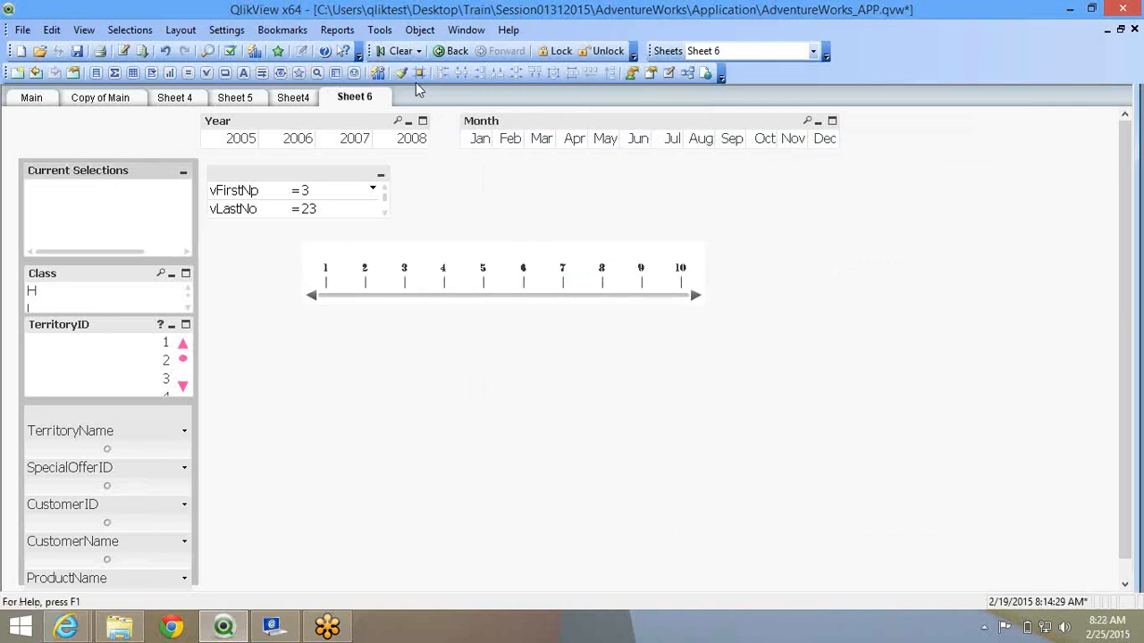
pyautogui.click(445, 298)
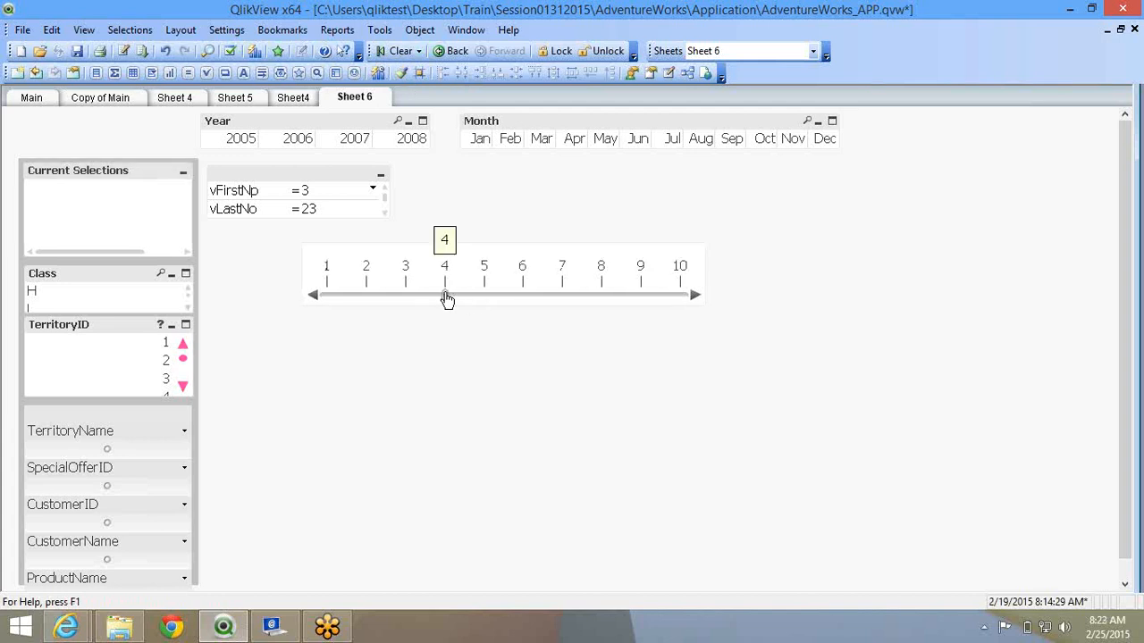
pyautogui.click(485, 298)
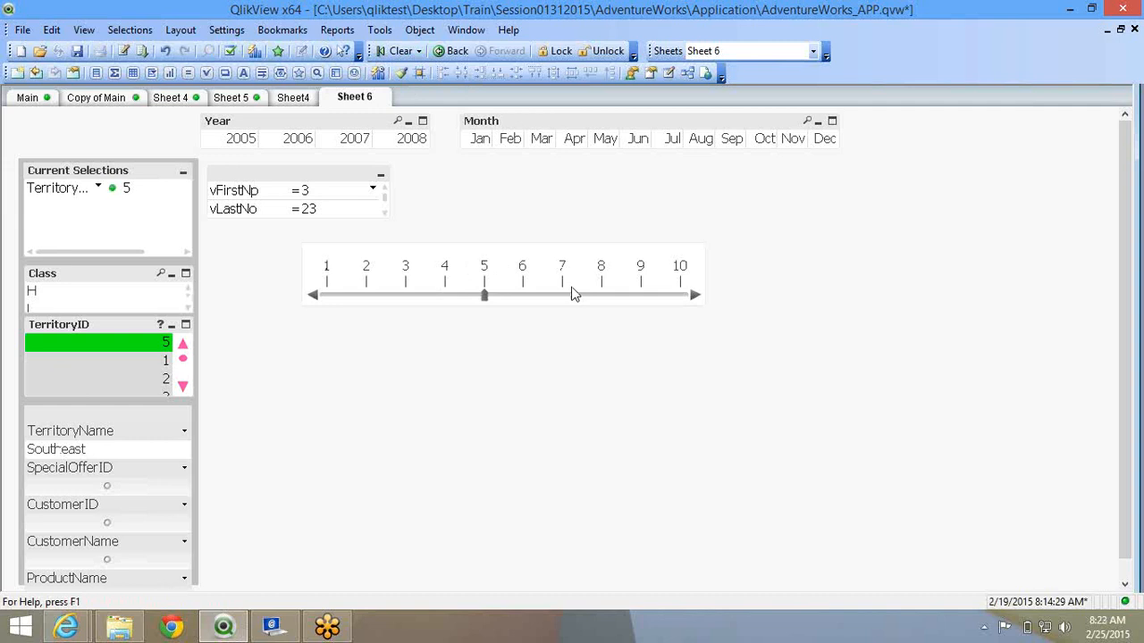
# Link the slider to the variable vFirstNp with minimum 0, maximum 10 and a static step of 1.
pyautogui.rightClick(514, 260)
pyautogui.click(554, 266)
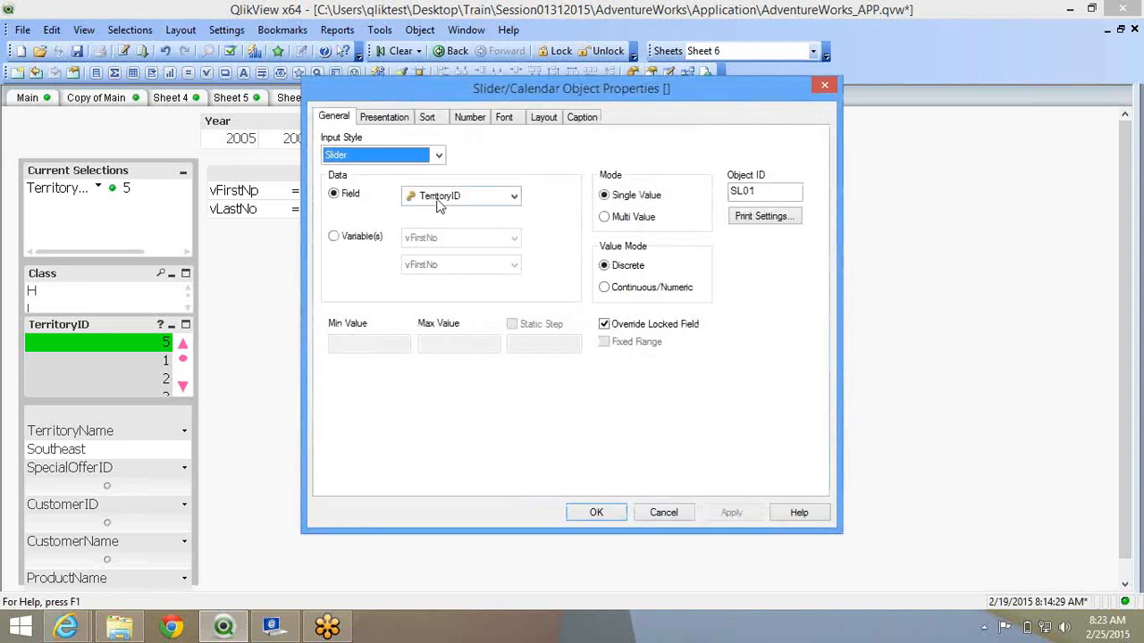
pyautogui.click(335, 237)
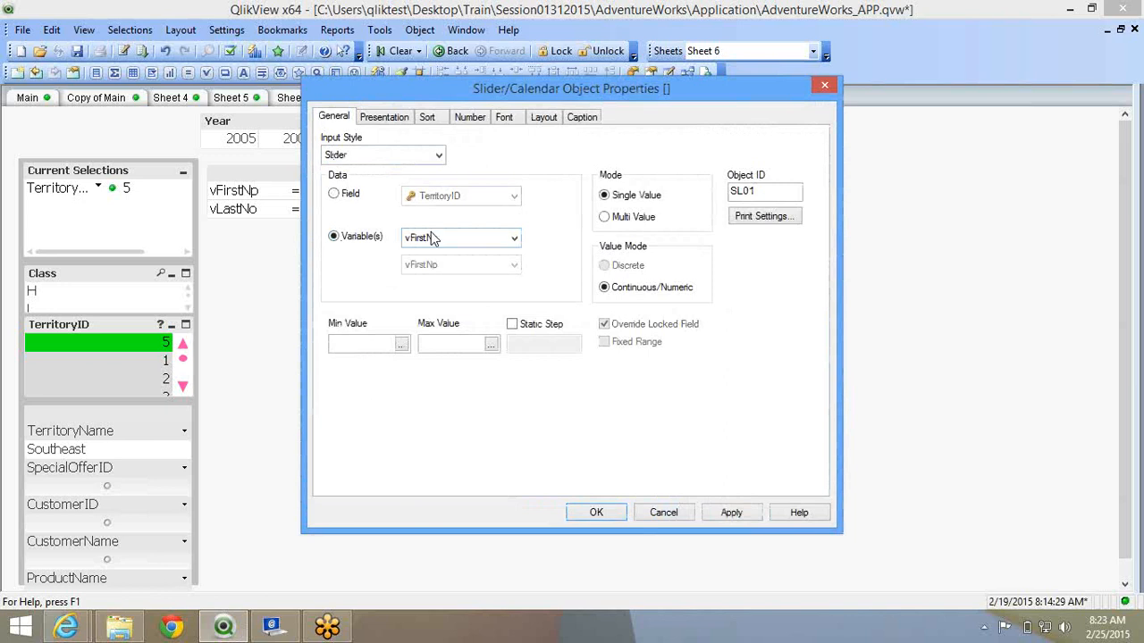
pyautogui.moveTo(446, 96); pyautogui.dragTo(581, 51)
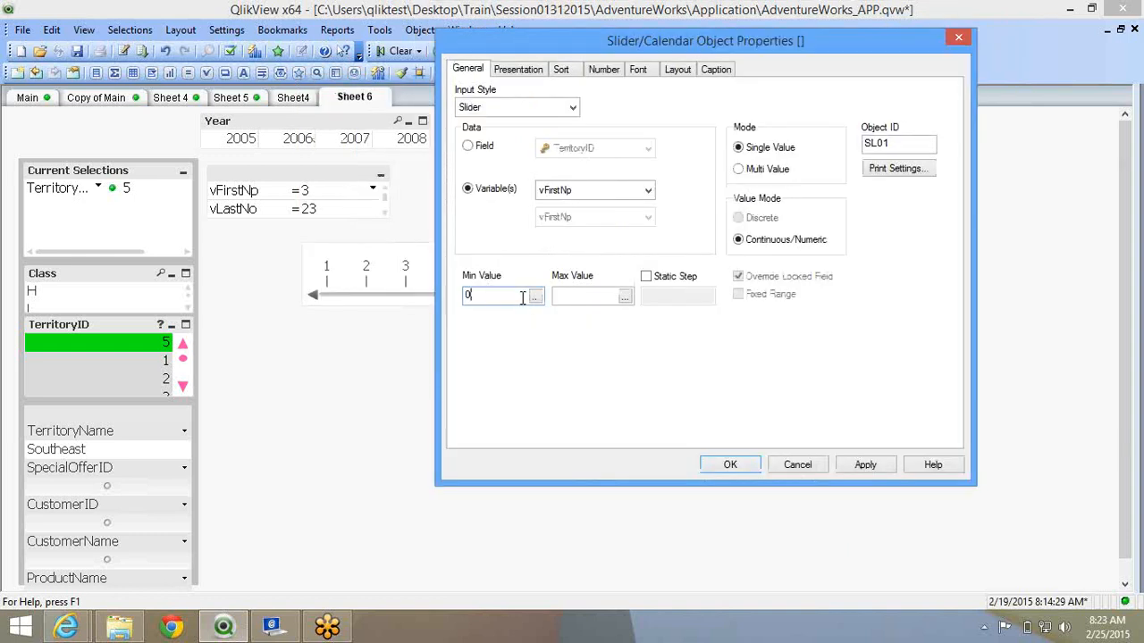
pyautogui.press('Tab')
pyautogui.write('1')
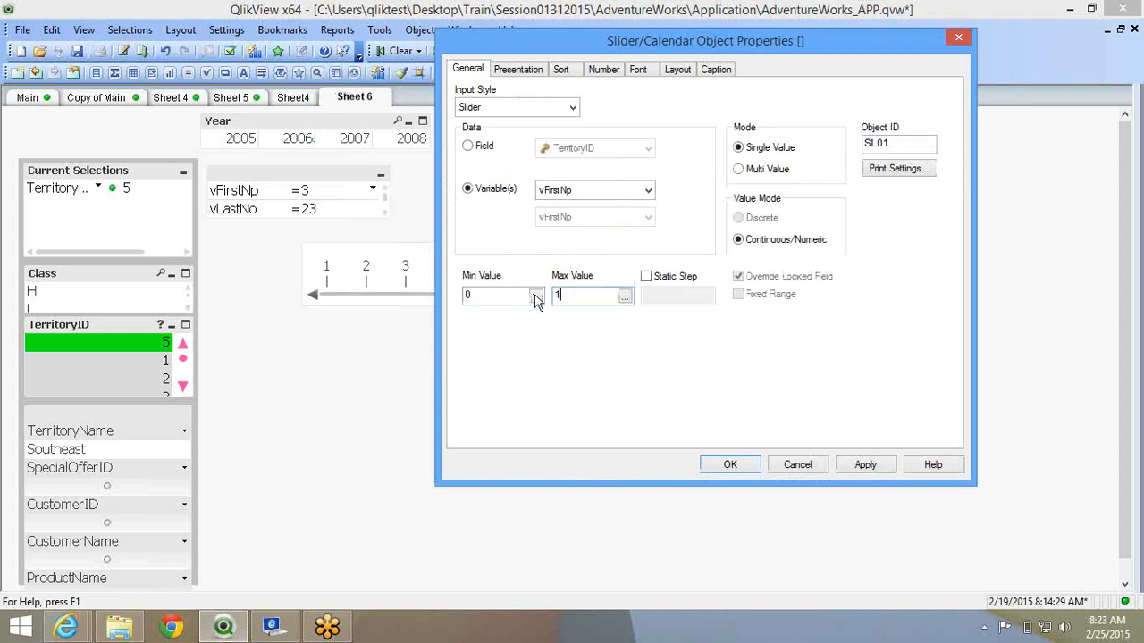
pyautogui.click(646, 277)
pyautogui.click(657, 295)
pyautogui.write('1')
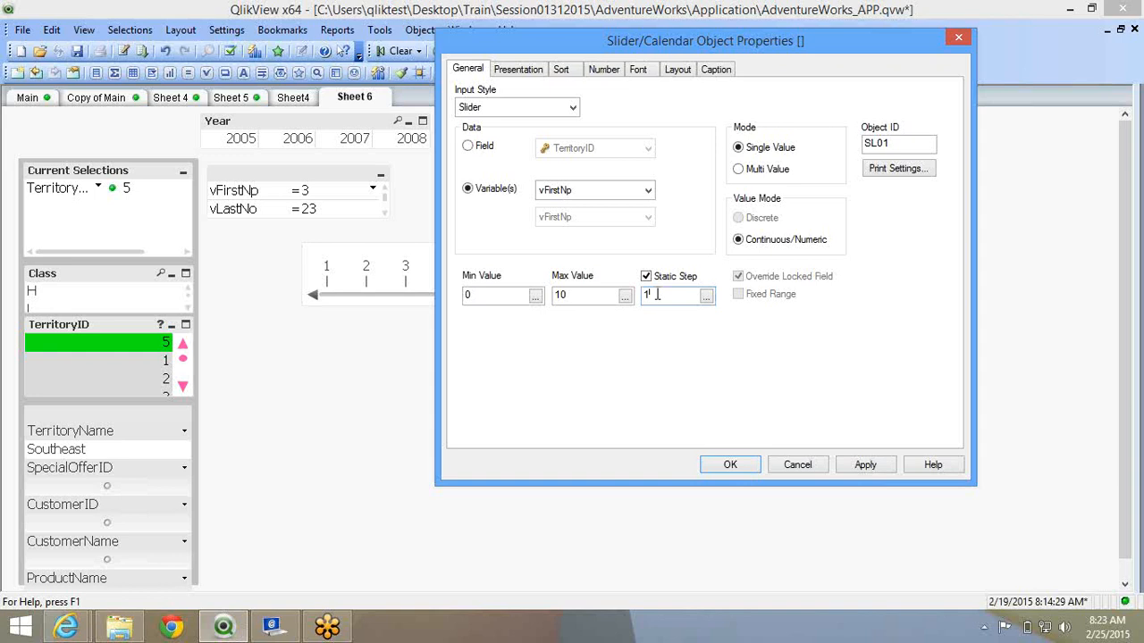
pyautogui.click(730, 466)
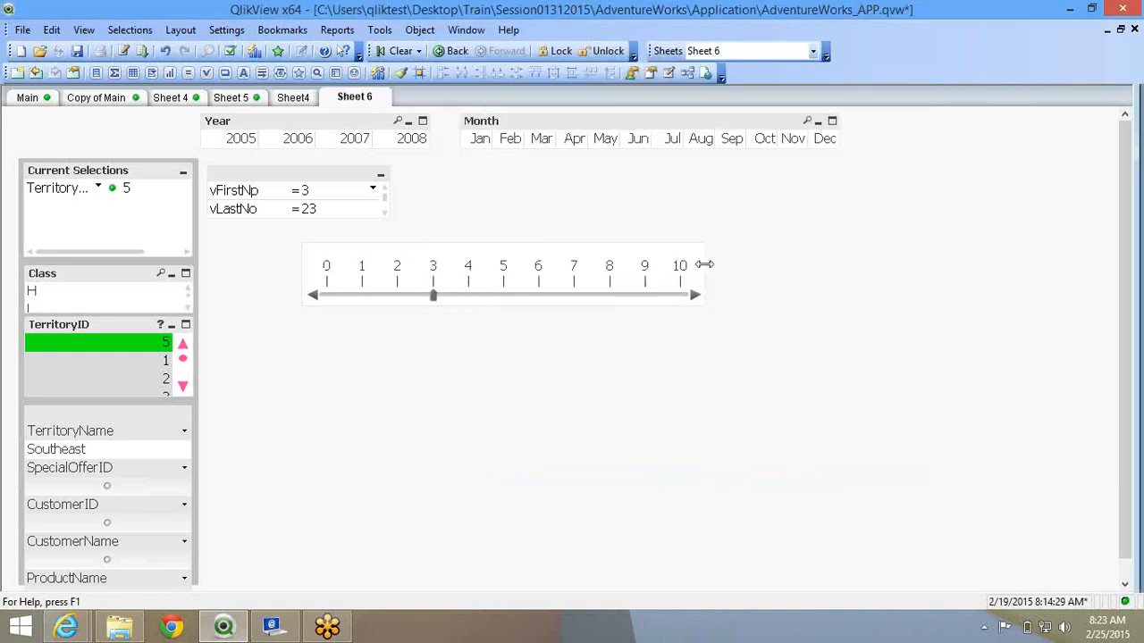
# Widen the vFirstNp slider to about the Month list's right edge and set its value to 2.
pyautogui.moveTo(702, 265); pyautogui.dragTo(795, 266)
pyautogui.moveTo(462, 304); pyautogui.dragTo(407, 301)
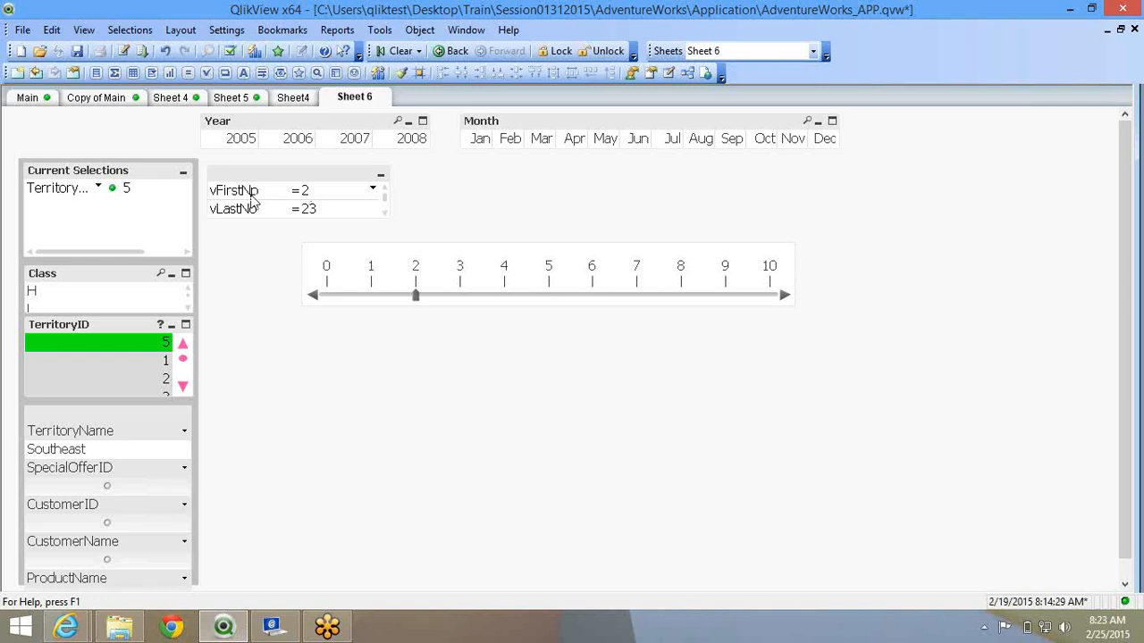
# Move the vFirstNp slider to 9 and bring it back to 8.
pyautogui.click(314, 194)
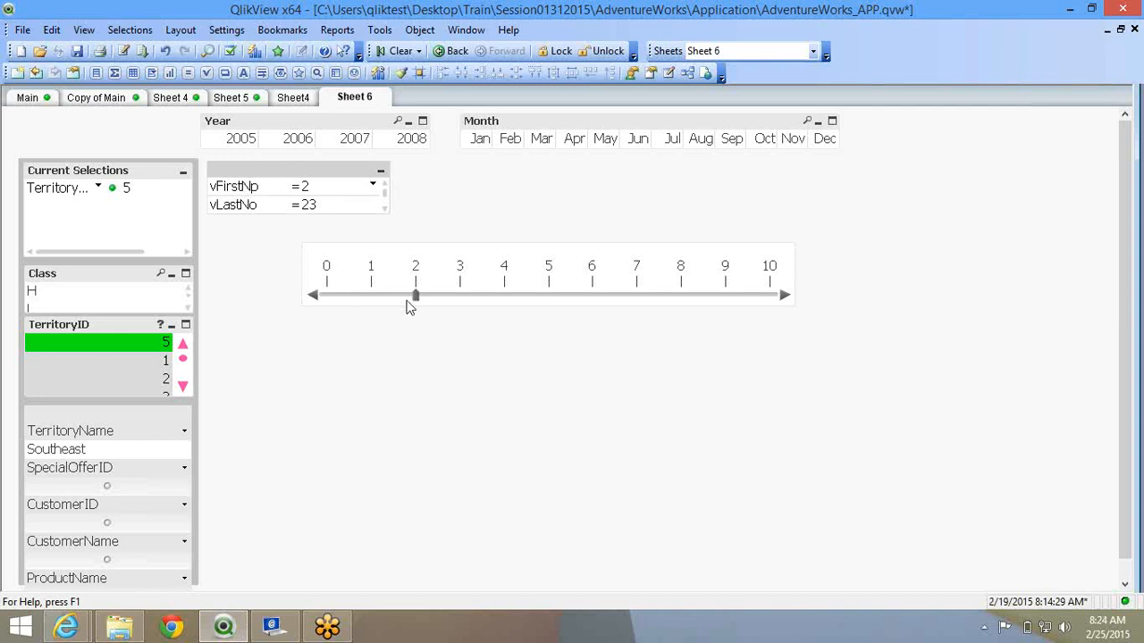
pyautogui.moveTo(419, 302); pyautogui.dragTo(733, 310)
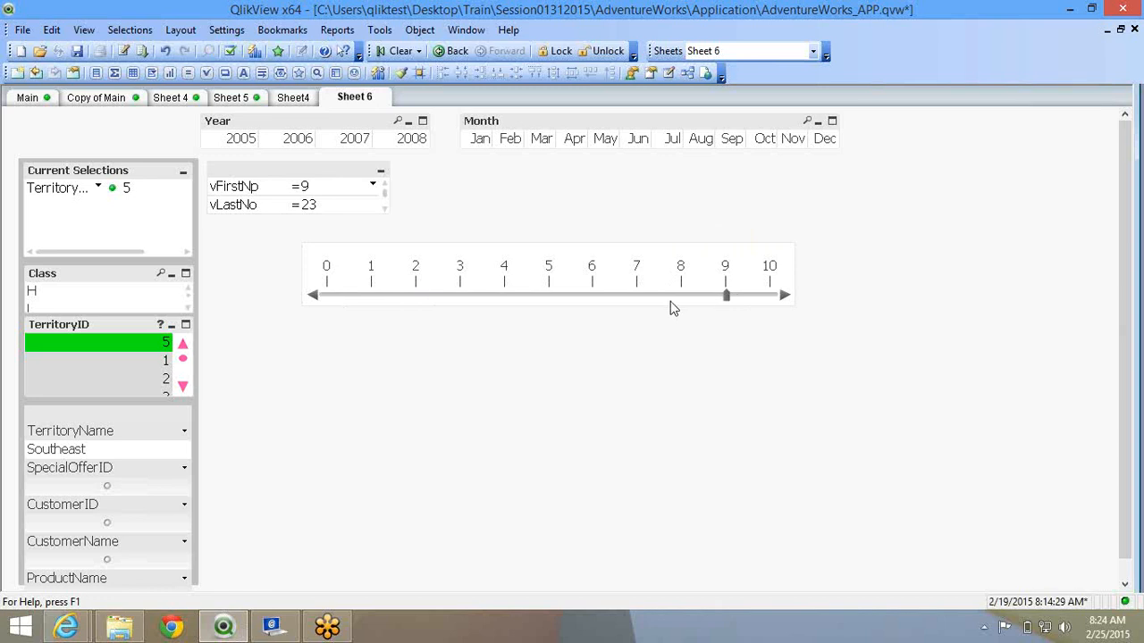
pyautogui.moveTo(727, 300); pyautogui.dragTo(690, 302)
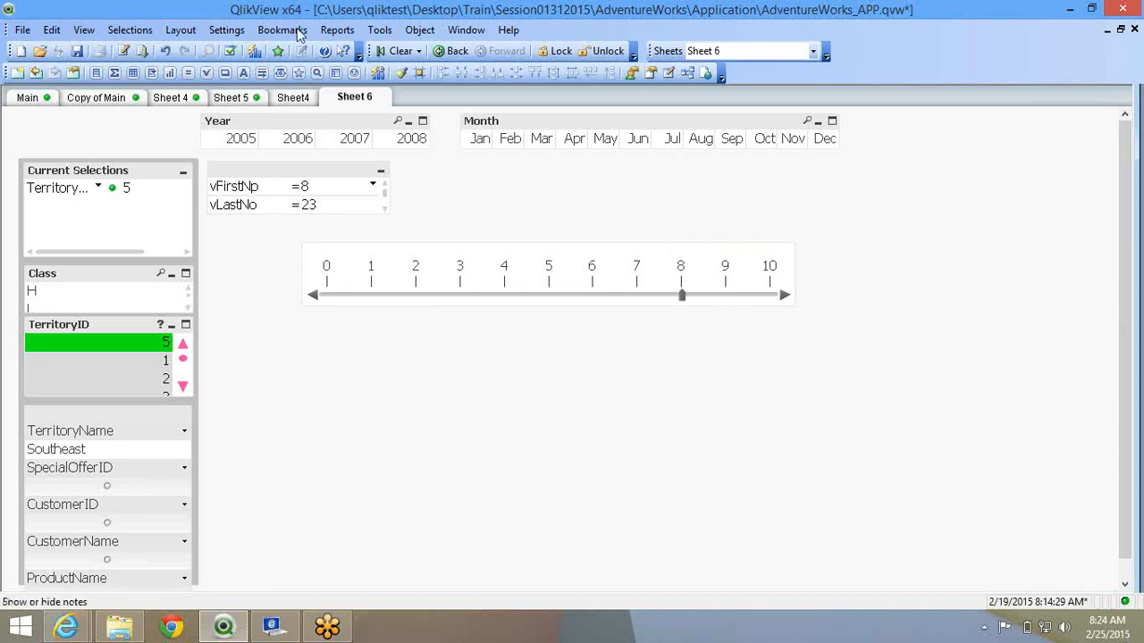
# Switch the slider to multi-value mode with vLastNo as the second variable, maximum value 100 and static step 5.
pyautogui.rightClick(510, 271)
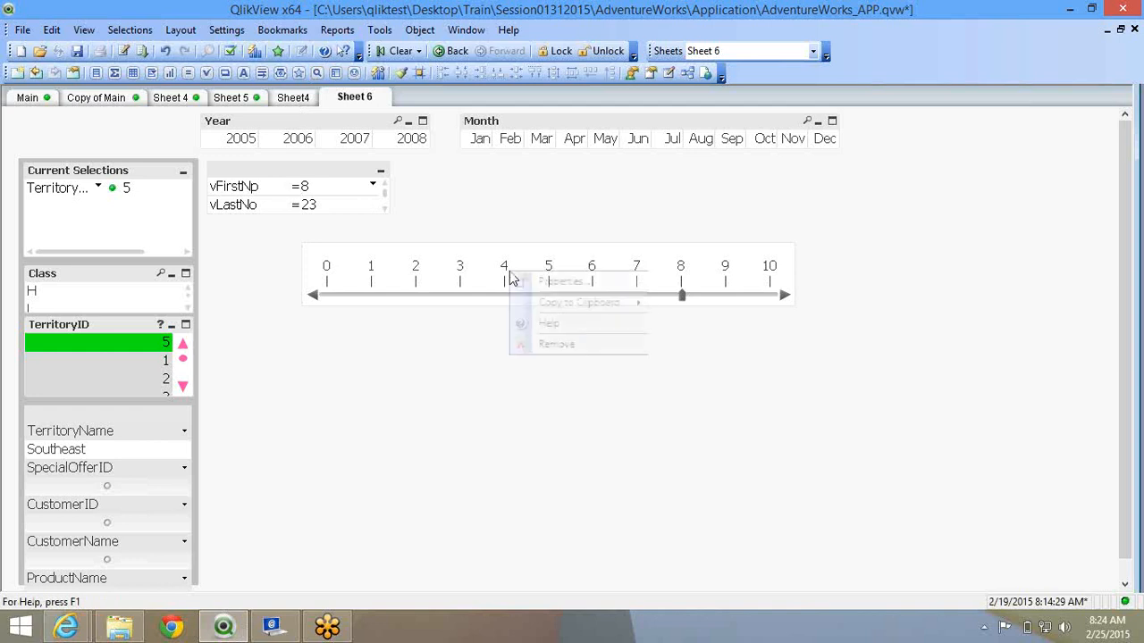
pyautogui.click(523, 362)
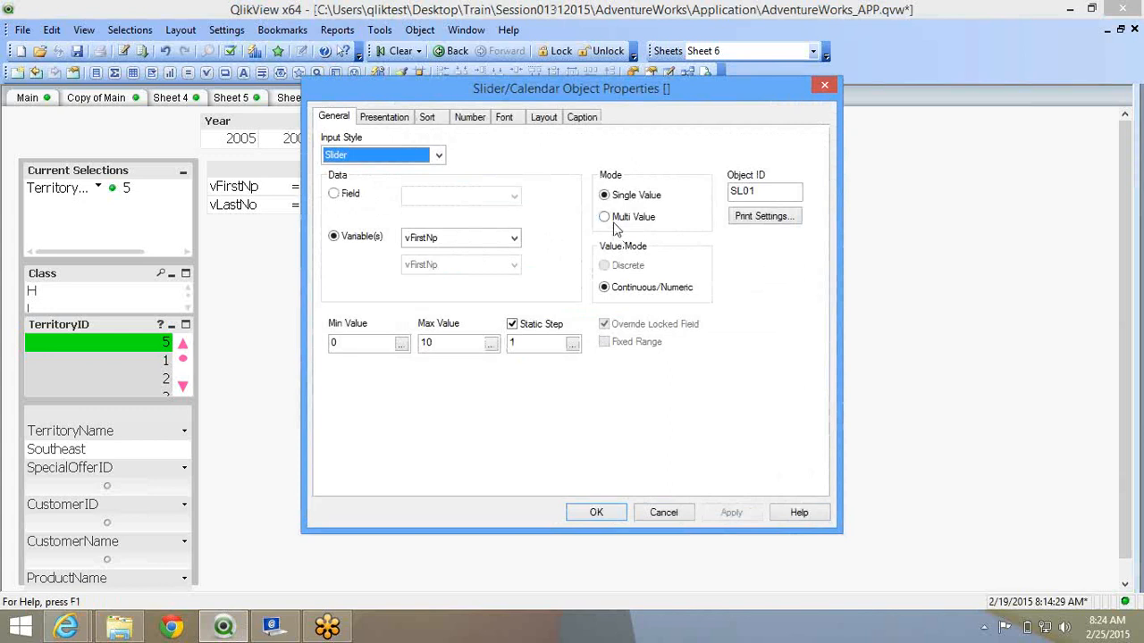
pyautogui.click(616, 219)
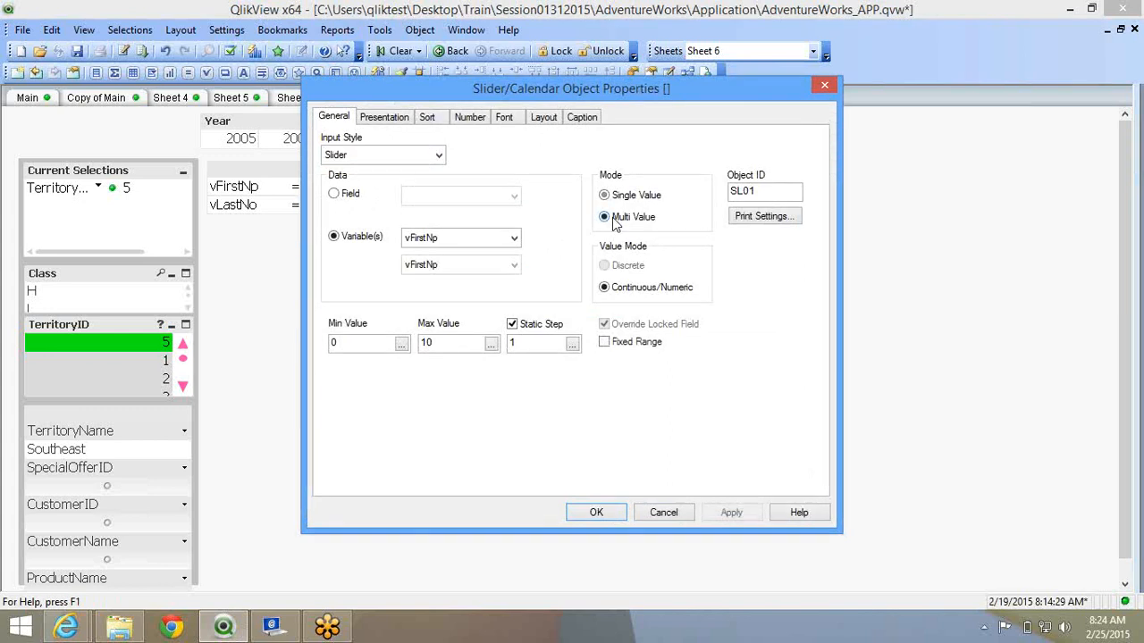
pyautogui.click(451, 266)
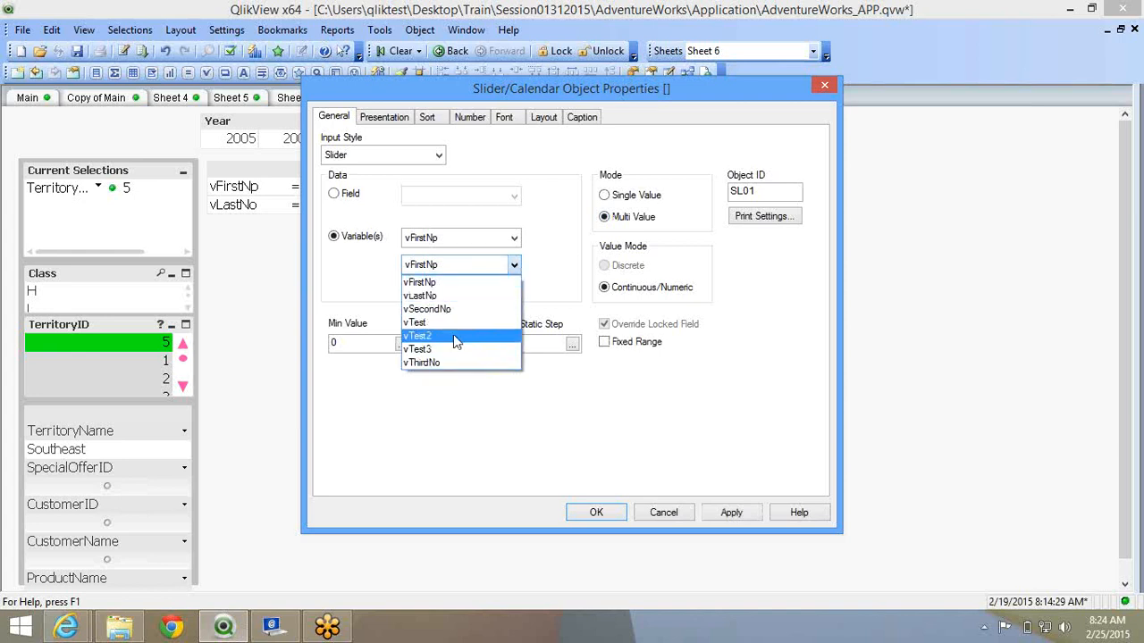
pyautogui.click(447, 286)
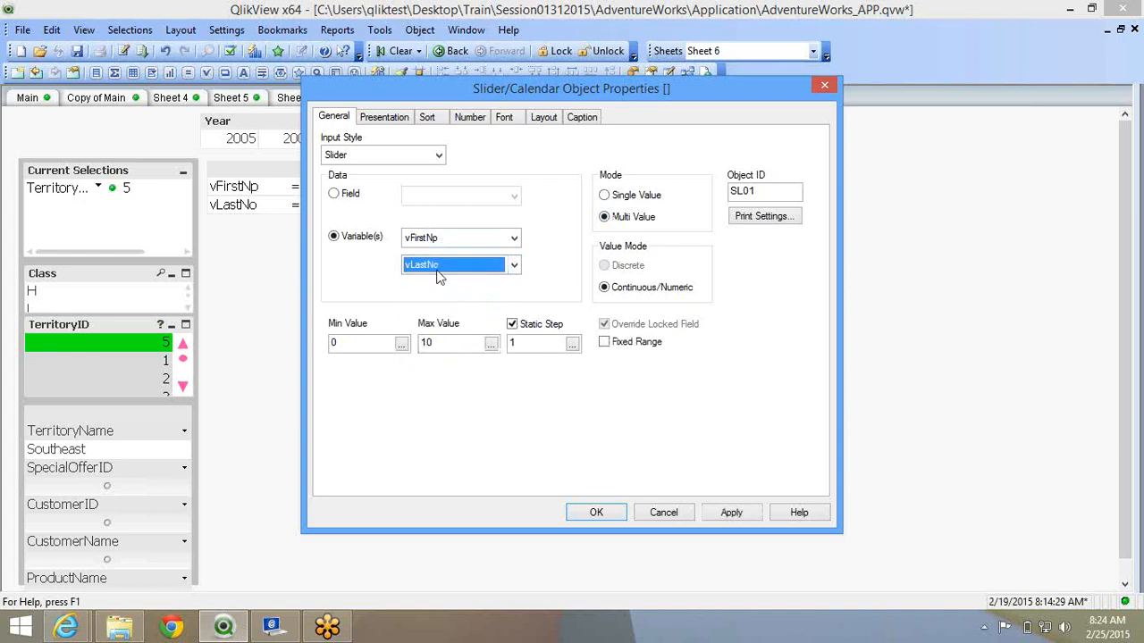
pyautogui.click(433, 344)
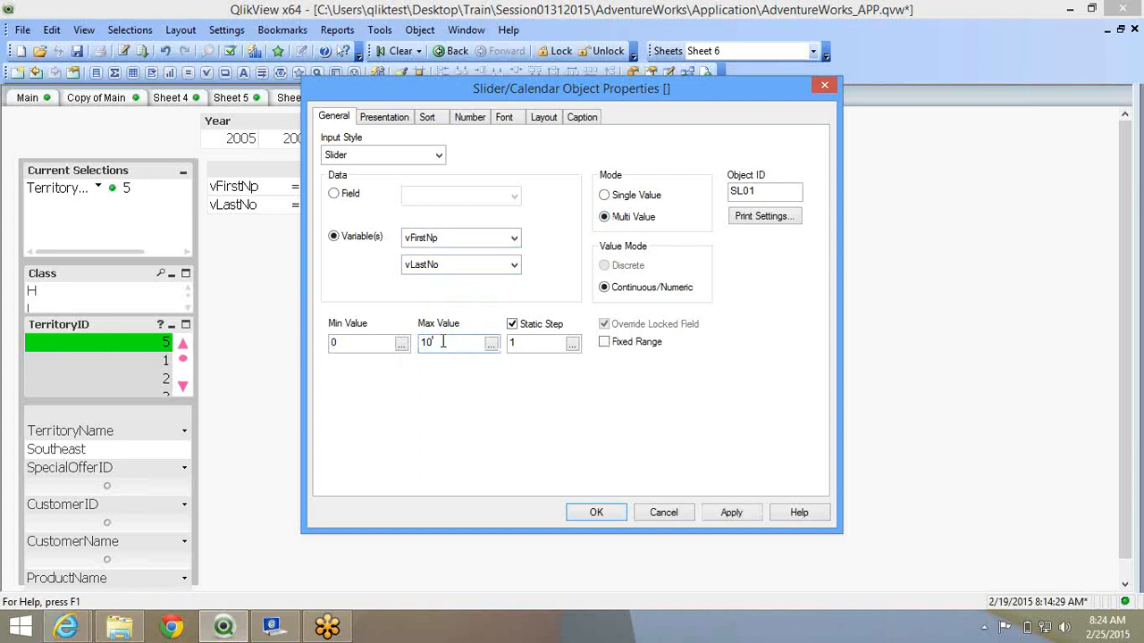
pyautogui.write('0')
pyautogui.press('Tab')
pyautogui.write('5')
pyautogui.click(597, 514)
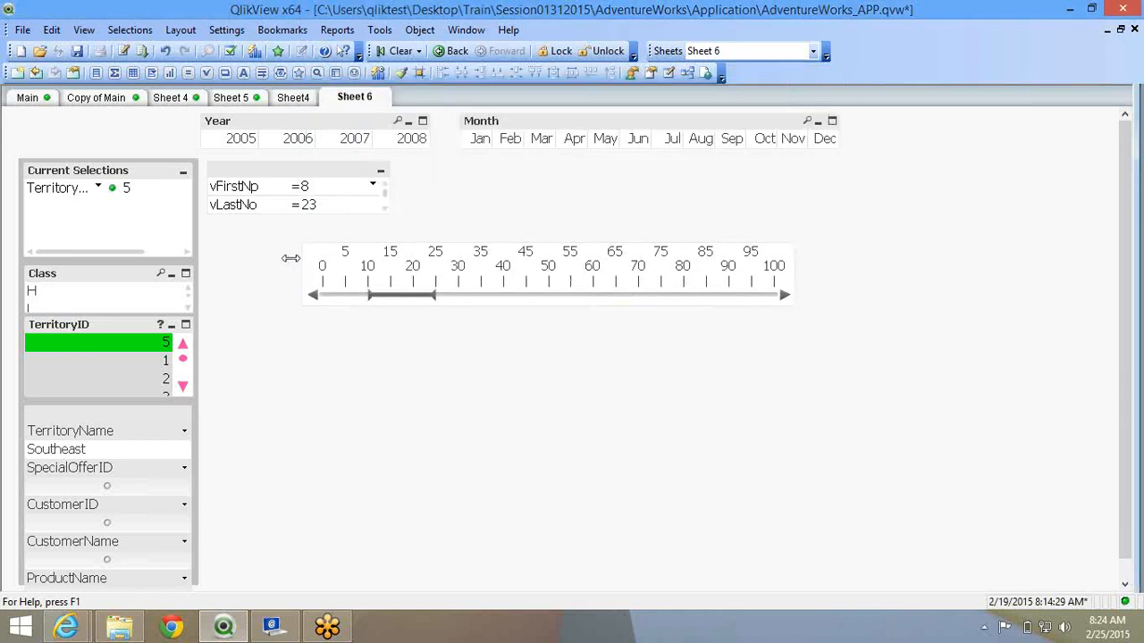
# Widen the slider to start beneath the input box and set its range from 60 to 75.
pyautogui.moveTo(290, 259); pyautogui.dragTo(234, 250)
pyautogui.moveTo(336, 301); pyautogui.dragTo(381, 294)
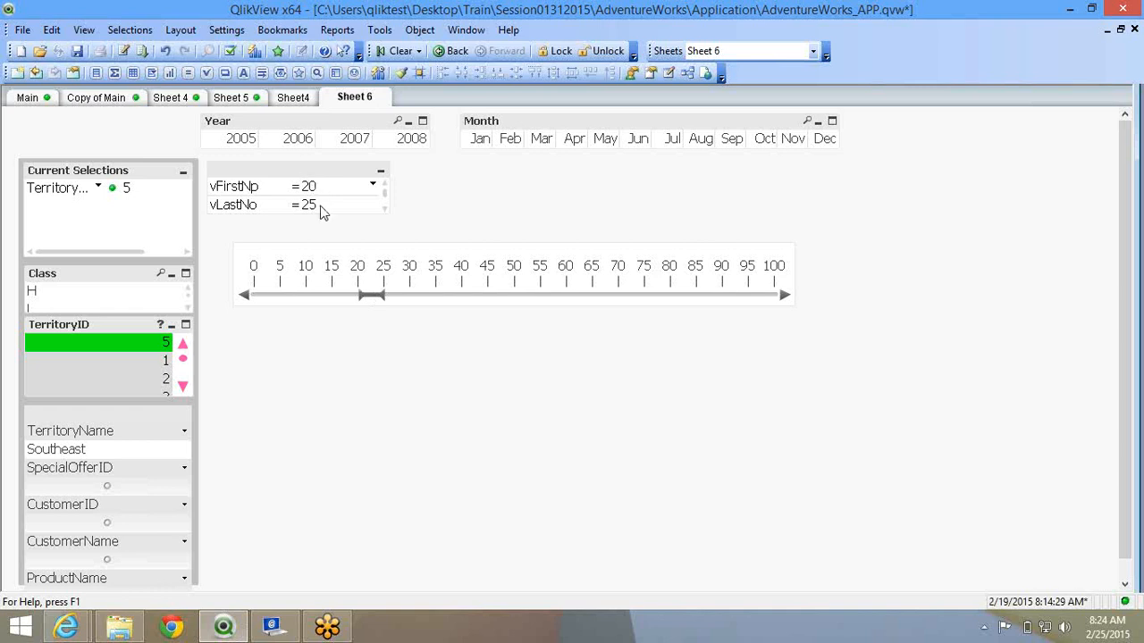
pyautogui.moveTo(383, 298); pyautogui.dragTo(590, 282)
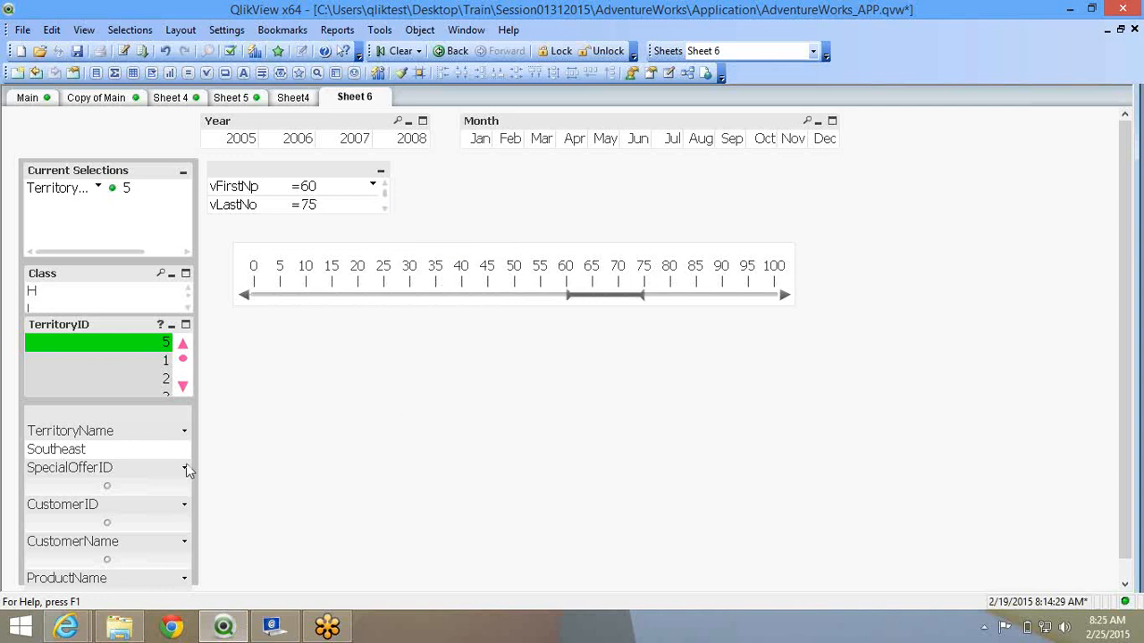
# Examine the slider's presentation, sort, number, font and general properties, dismissing the low-battery notice.
pyautogui.rightClick(374, 297)
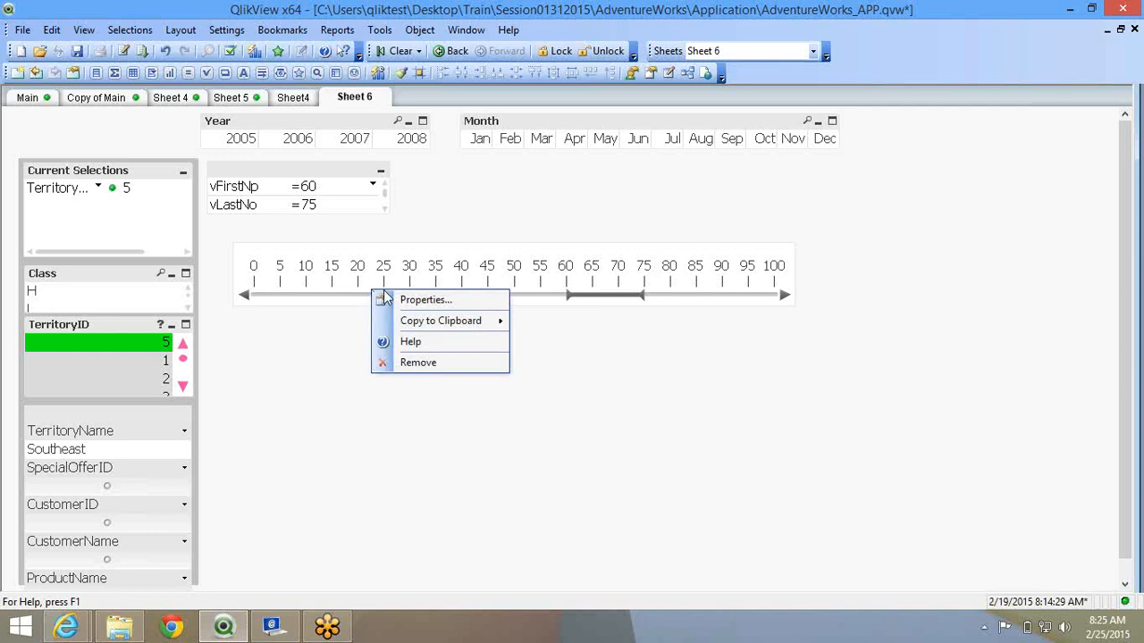
pyautogui.click(387, 299)
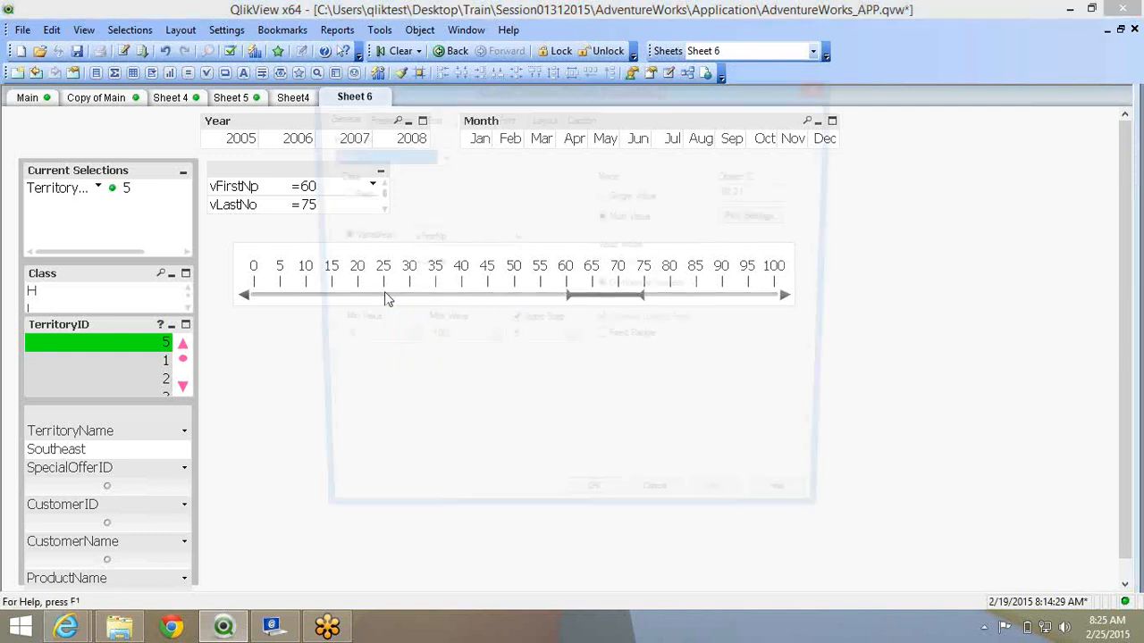
pyautogui.click(393, 117)
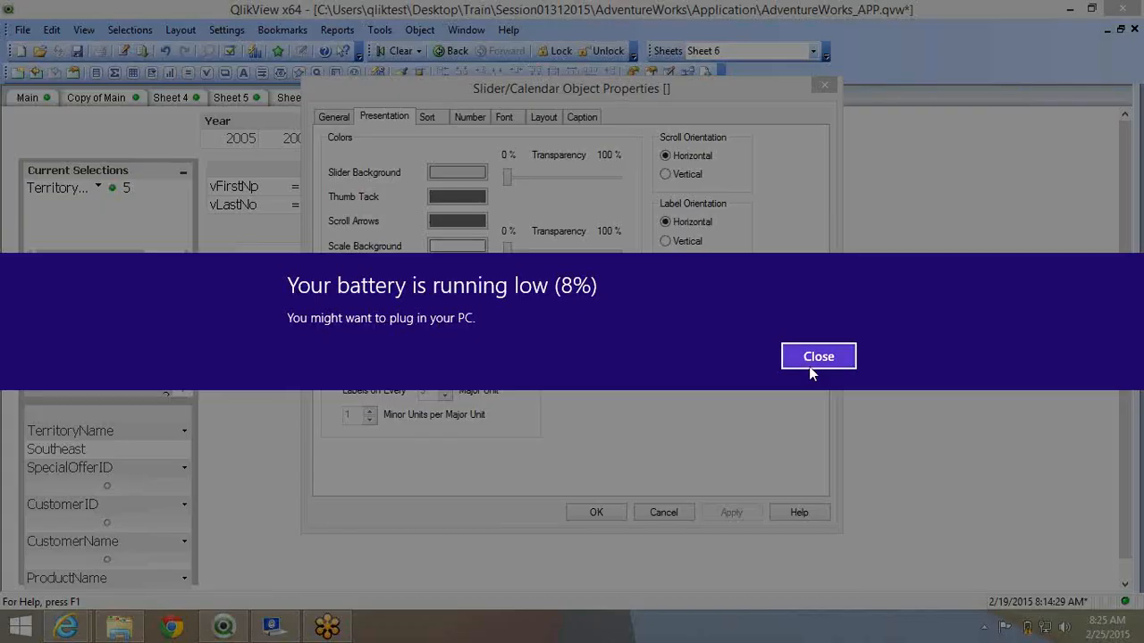
pyautogui.click(809, 367)
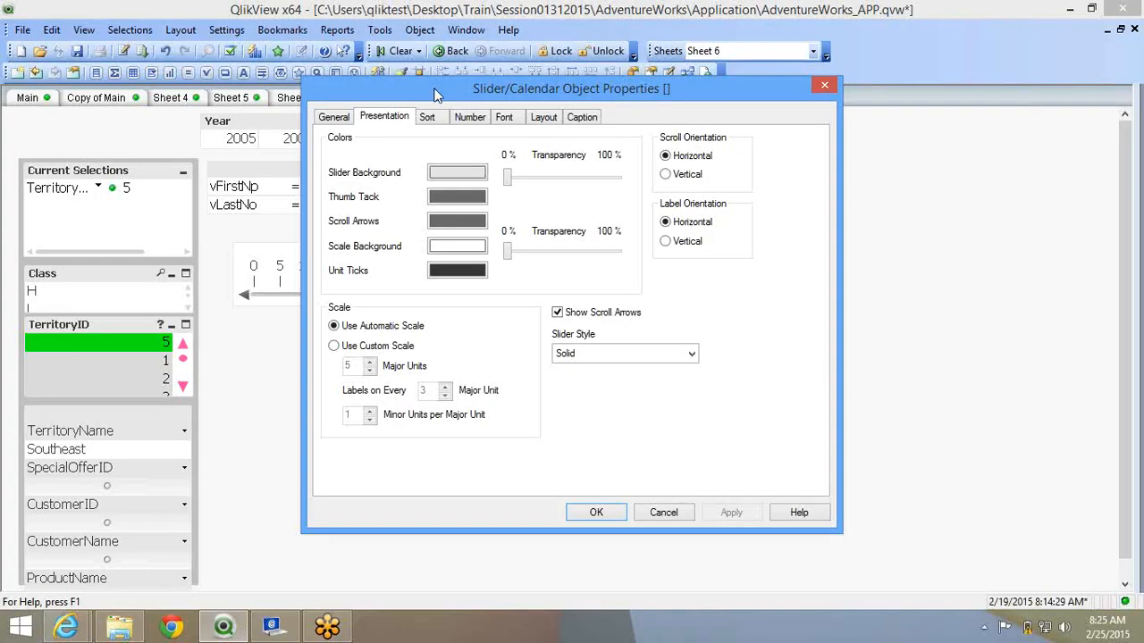
pyautogui.click(429, 117)
pyautogui.click(468, 117)
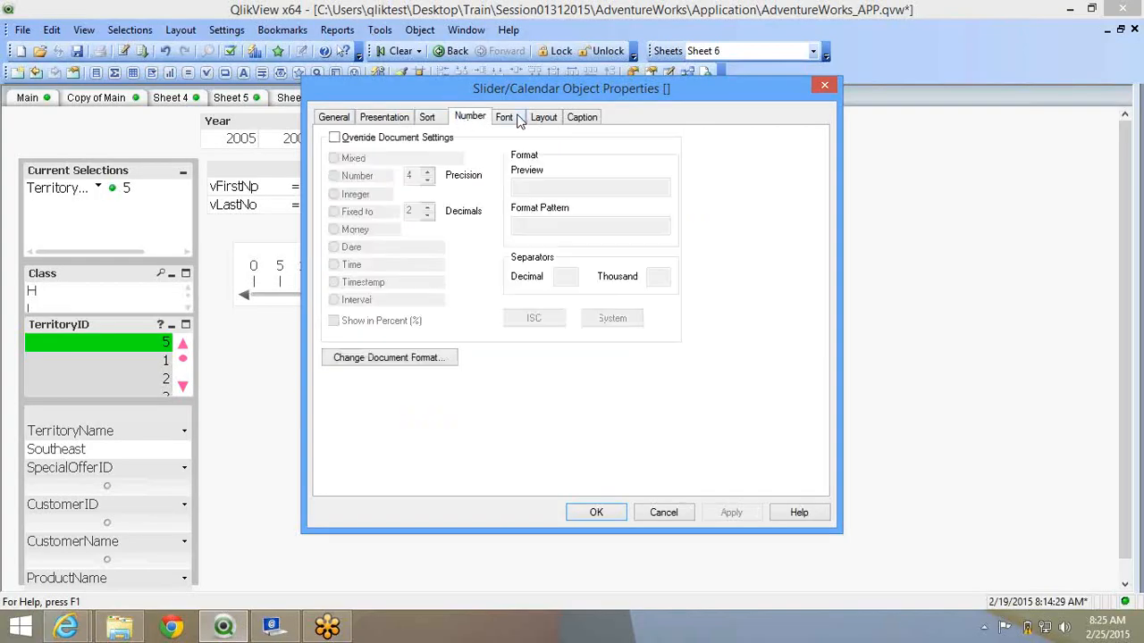
pyautogui.click(505, 117)
pyautogui.click(347, 120)
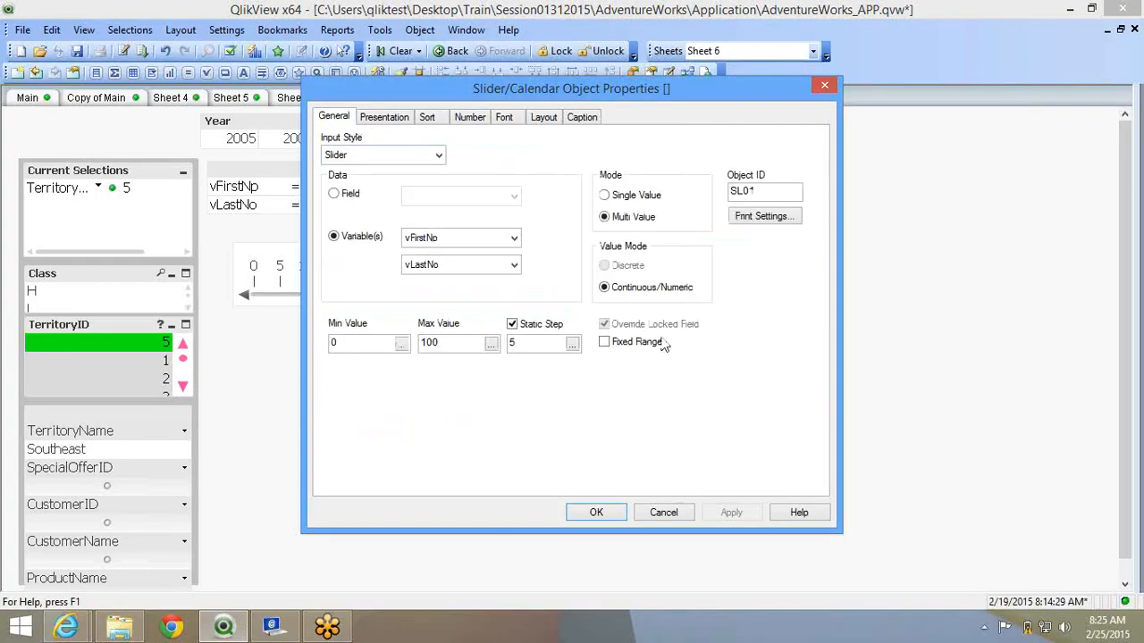
pyautogui.click(612, 516)
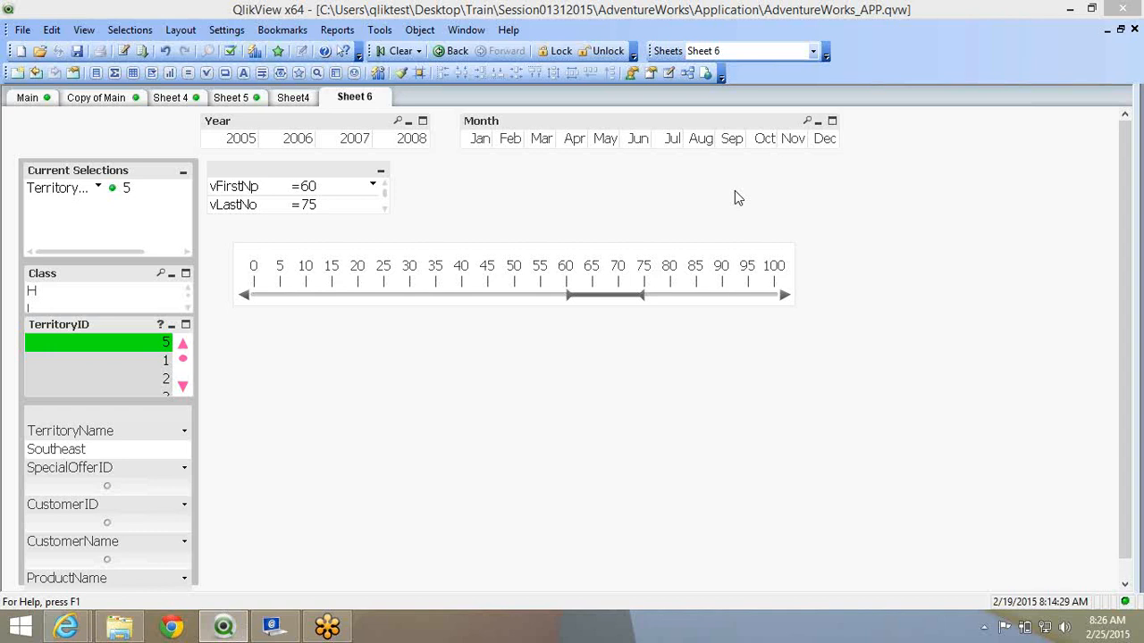
# Examine the slider's layout properties, including its layer, show condition, move/size and scrollbar options.
pyautogui.rightClick(451, 266)
pyautogui.click(475, 248)
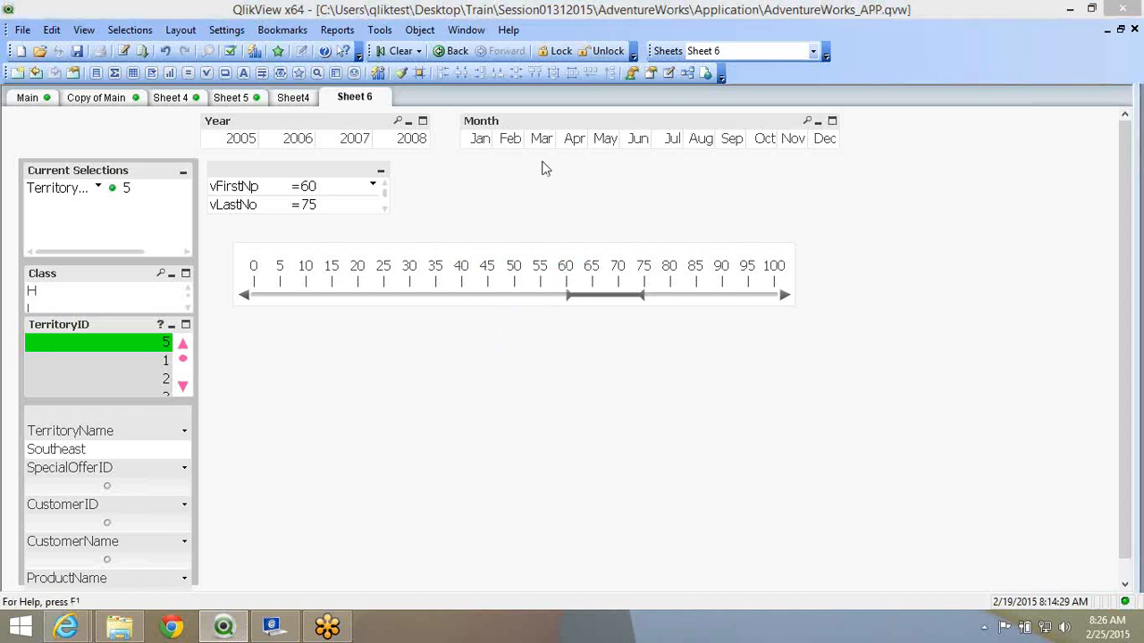
pyautogui.click(543, 117)
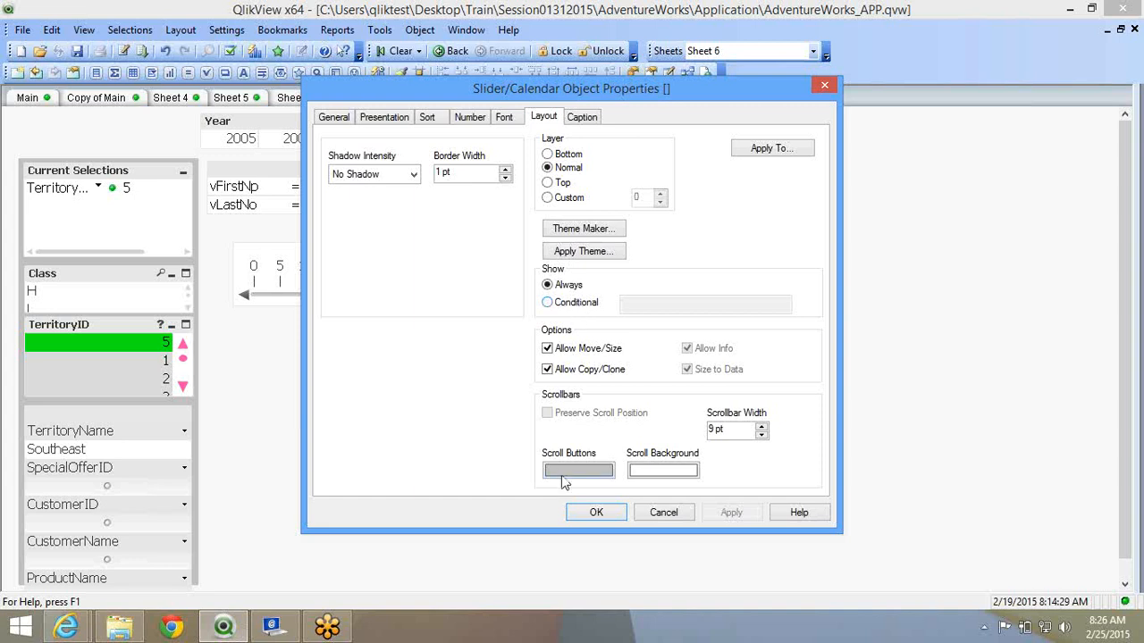
pyautogui.click(615, 516)
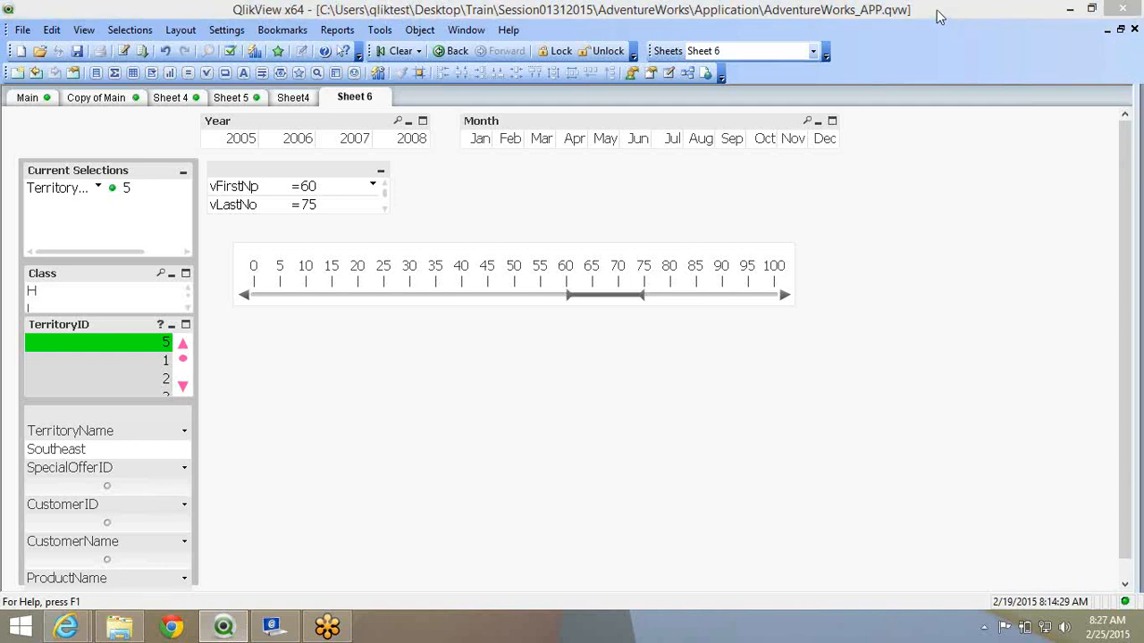
pyautogui.click(973, 156)
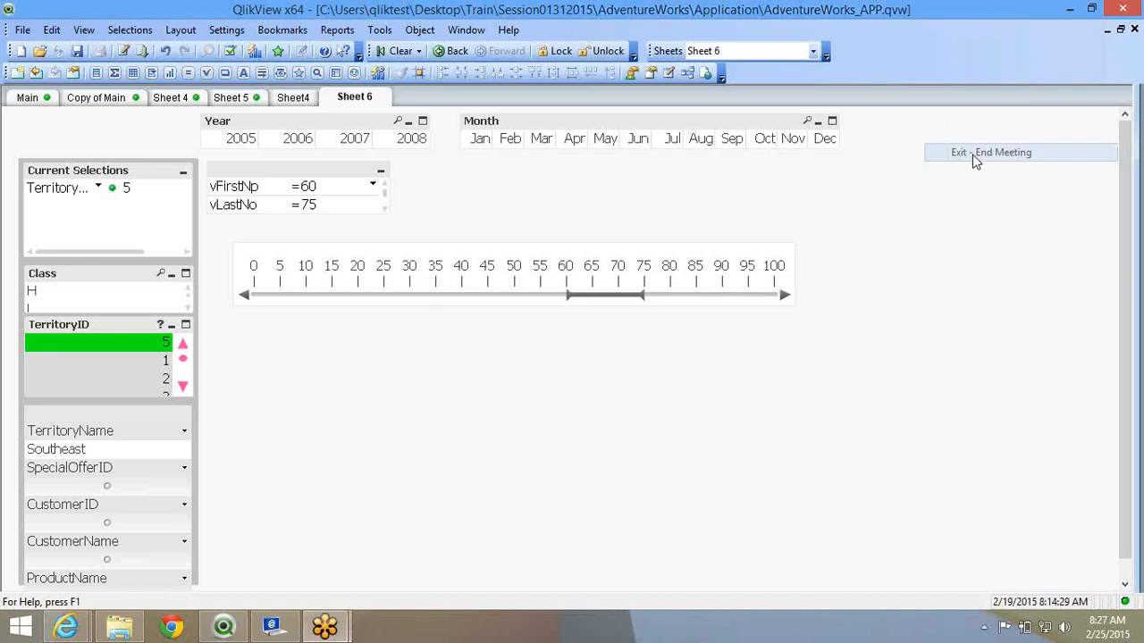